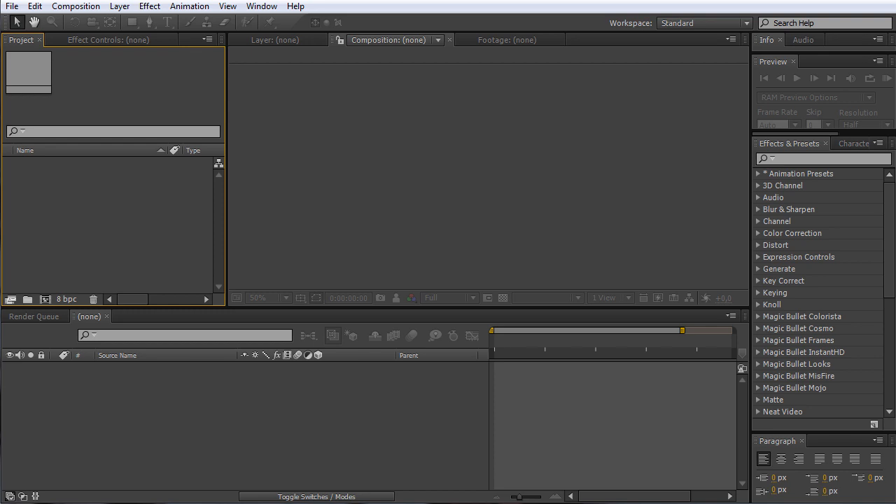
Step: Switch to Juicer 3 and filter the After Effects project templates to the Animated Shoulder Sets product
key(alt+Tab)
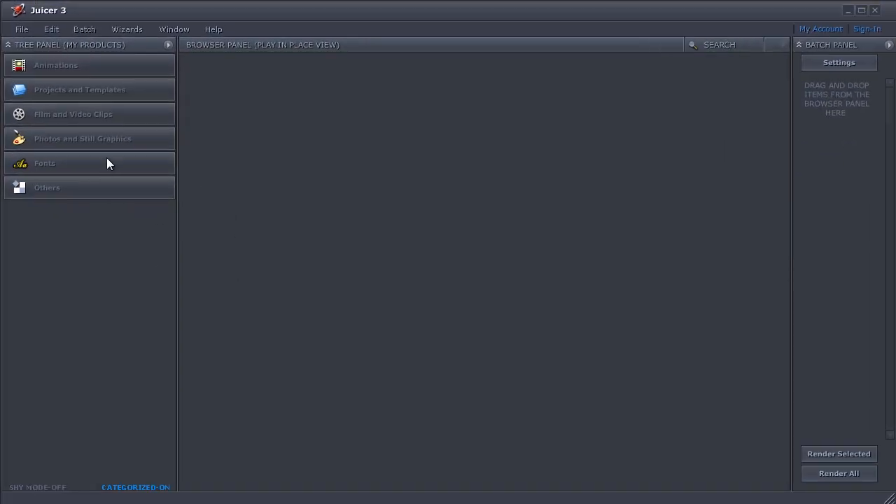
click(83, 92)
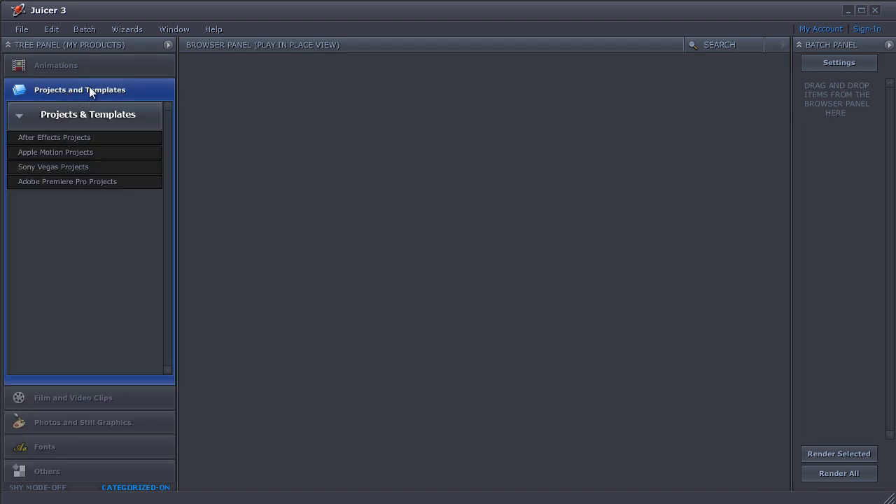
click(48, 138)
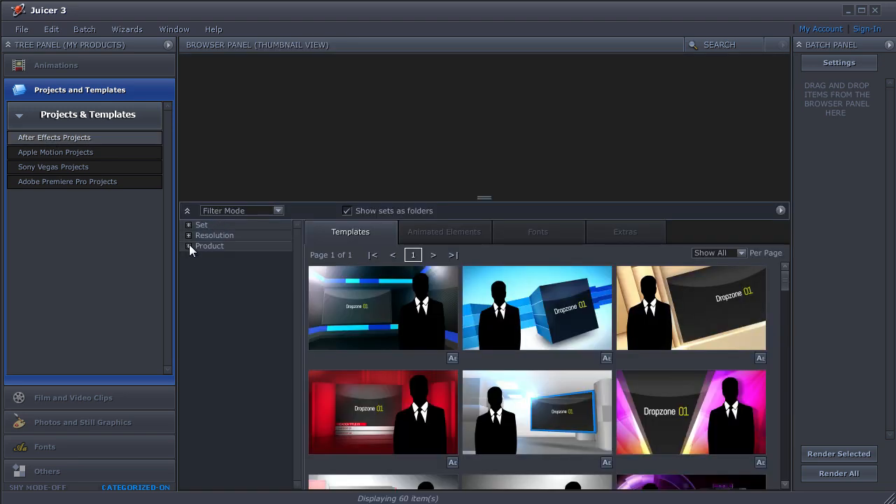
click(189, 245)
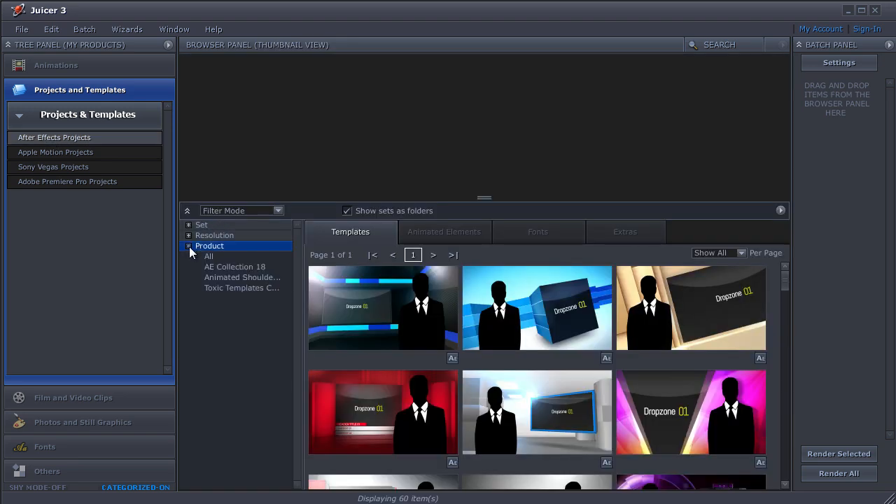
click(222, 278)
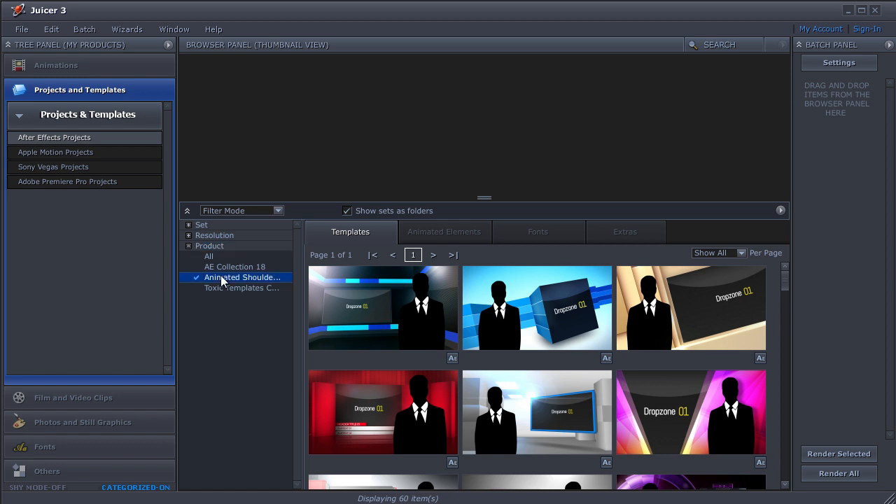
Step: Preview the Corner Office, Cube Convenience and Passive Resistance templates, pausing the last one near its second transition
click(366, 321)
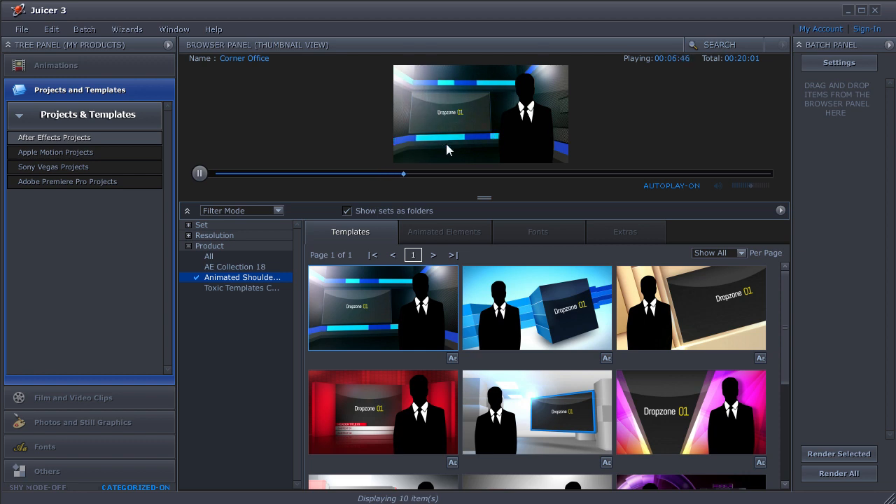
click(533, 309)
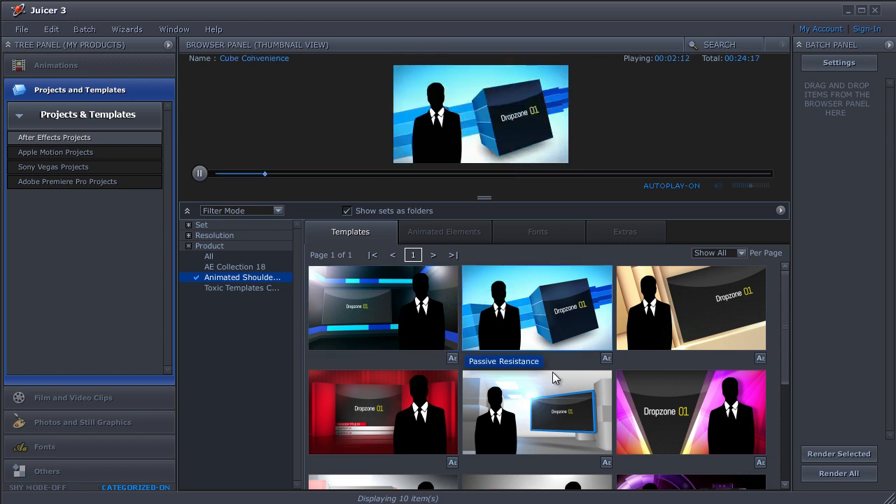
click(565, 423)
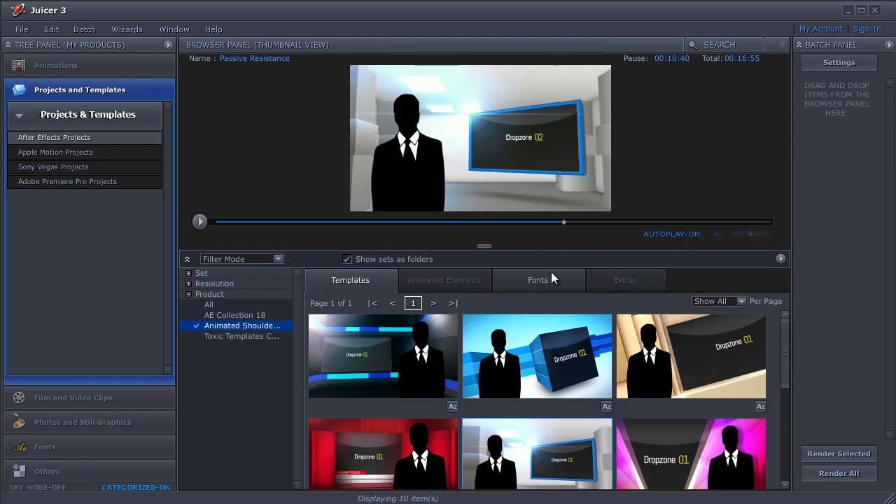
click(198, 222)
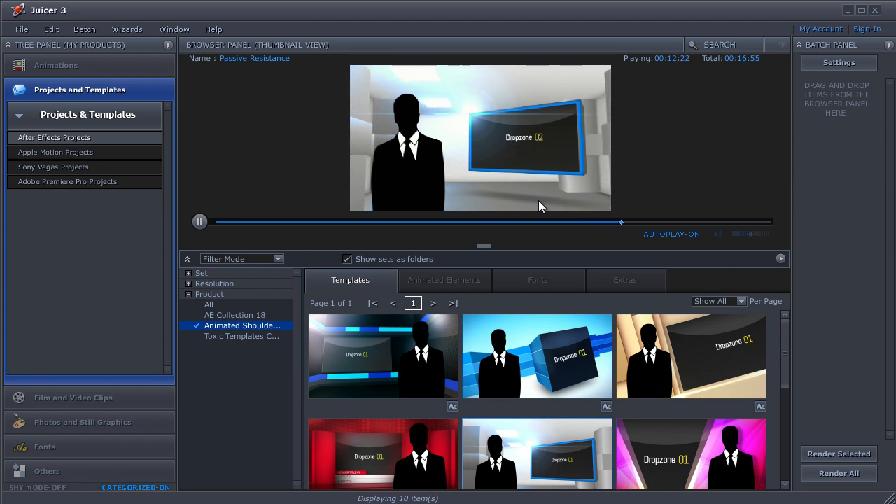
click(201, 221)
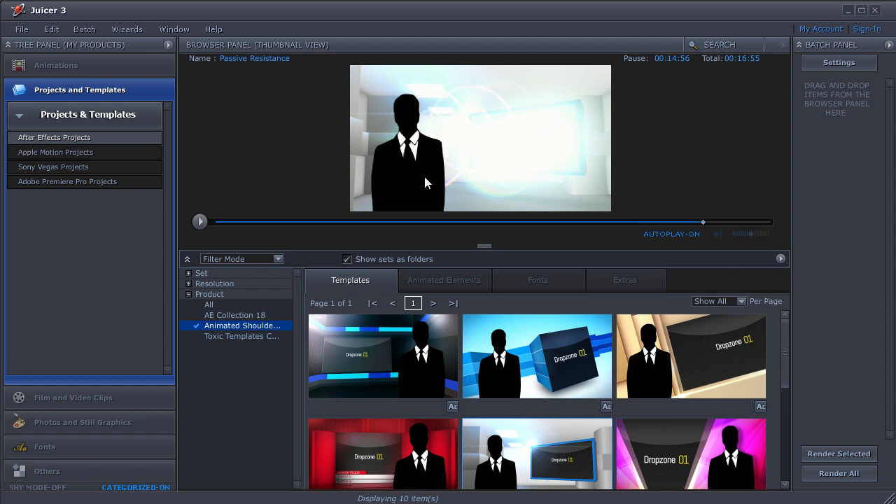
Step: Send the Passive Resistance template to After Effects as a new project, using the Full HD source
drag(786, 363, 788, 390)
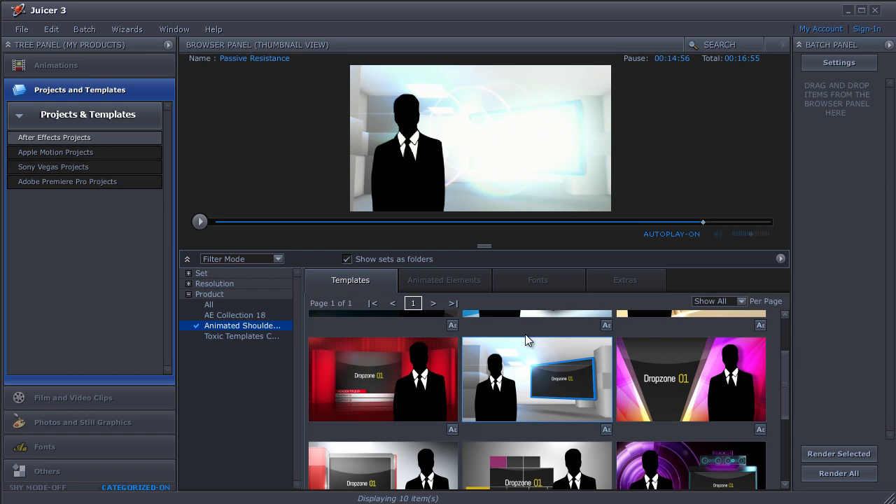
click(606, 434)
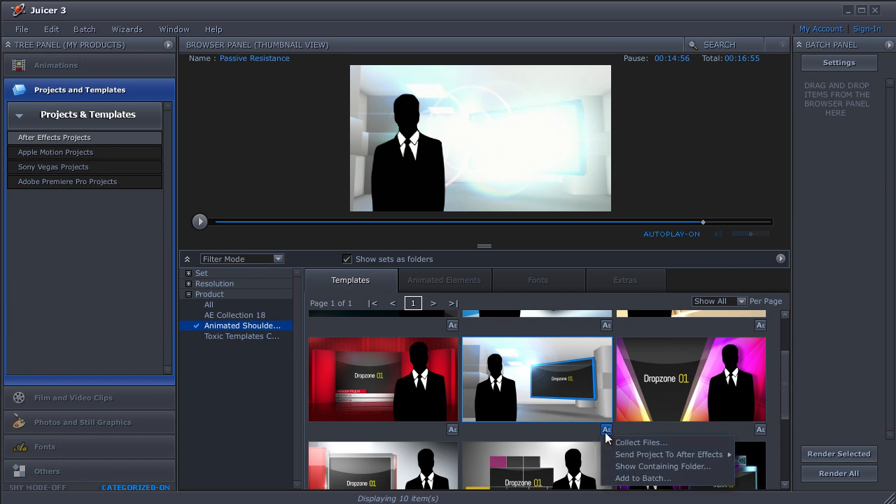
mouse_move(645, 457)
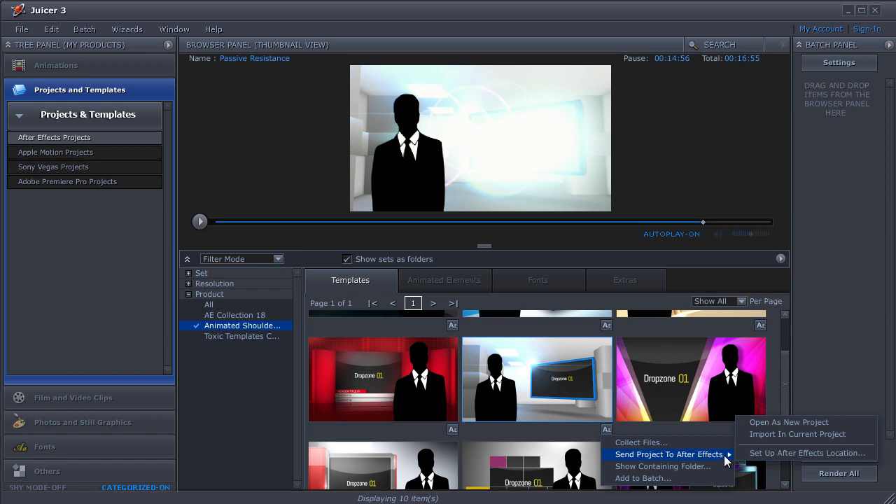
click(768, 424)
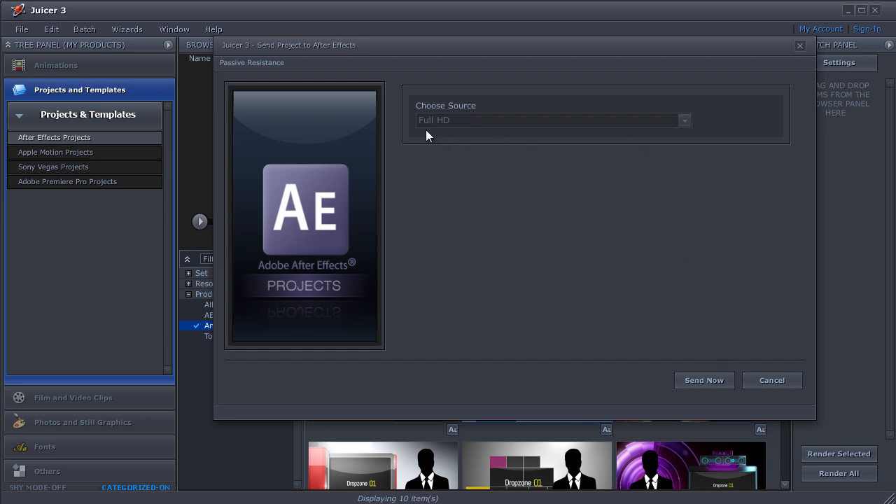
click(705, 382)
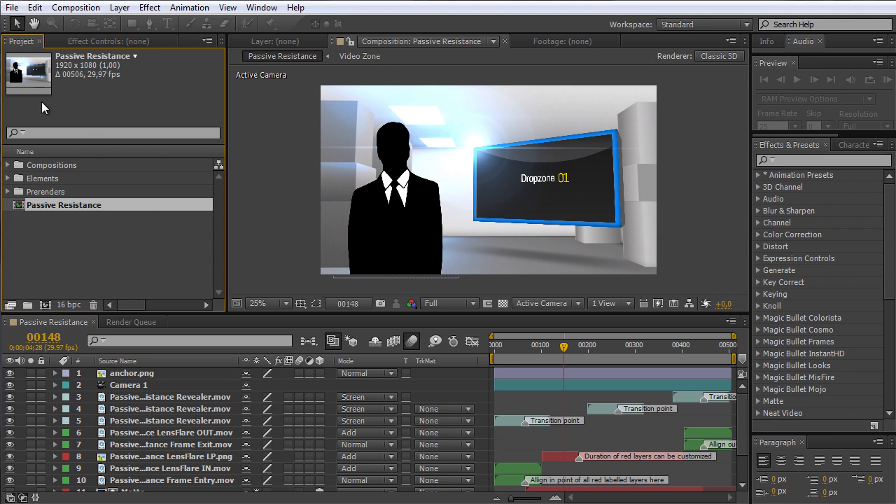
Step: Start collecting the project's files and save the project as shoulders_001 in Flomotion (G:) > Flomotion > digital_juice > Tutorials > animated_shoulder_sets
click(11, 7)
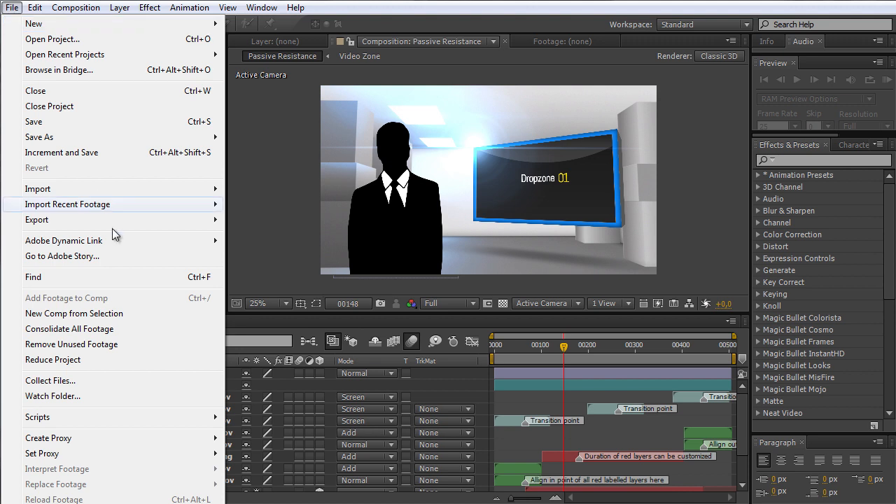
click(81, 384)
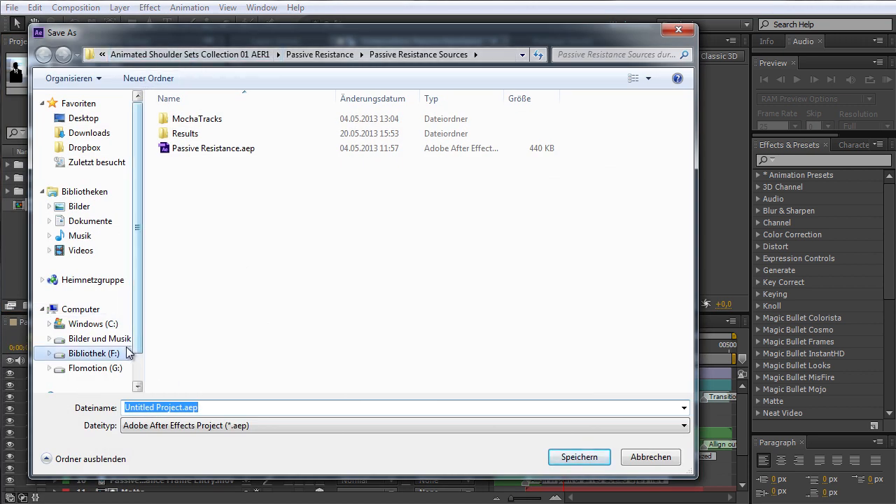
click(112, 368)
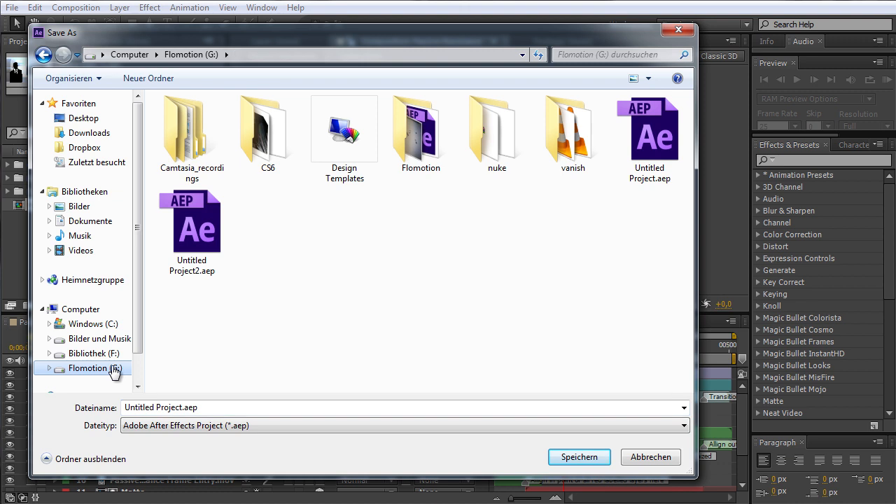
double_click(438, 147)
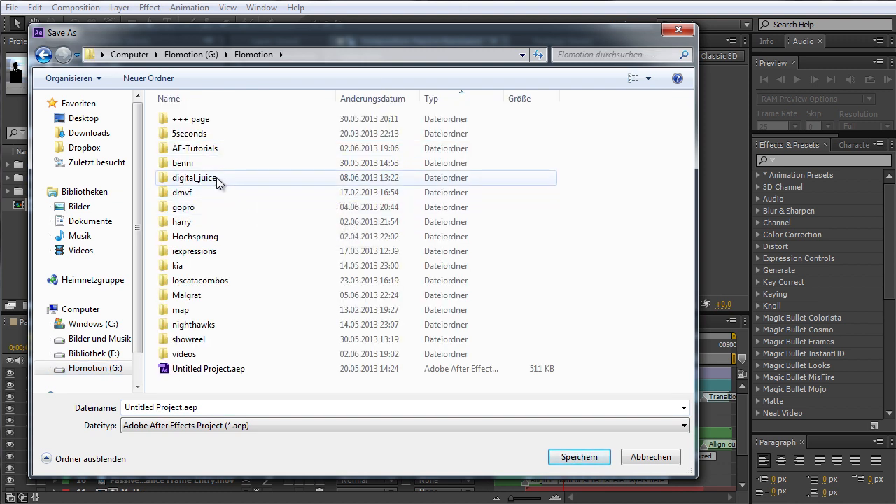
double_click(217, 178)
click(205, 150)
double_click(205, 150)
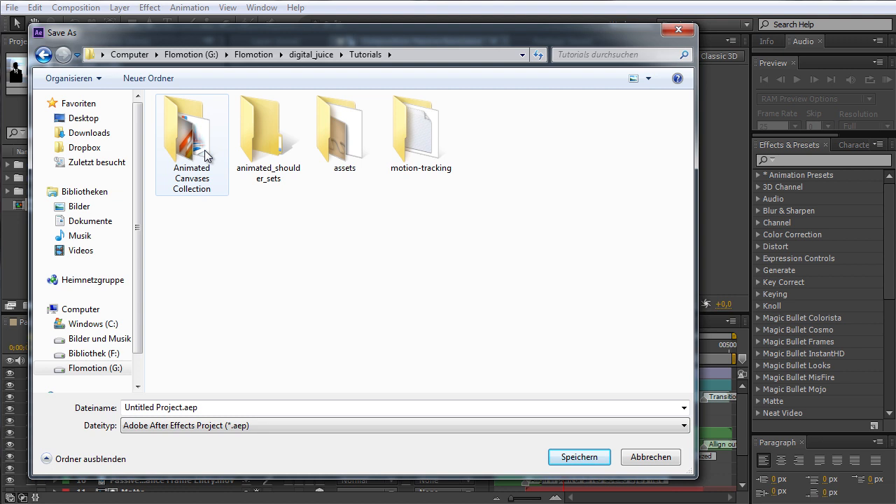
double_click(268, 155)
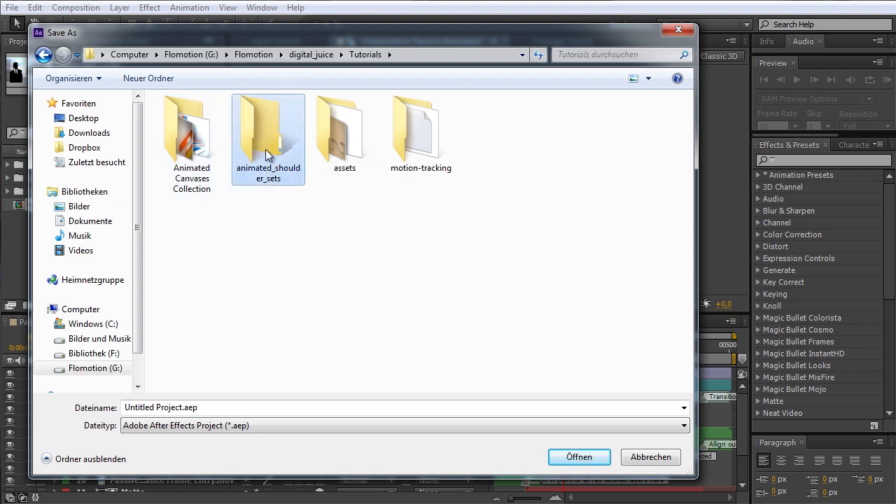
click(225, 394)
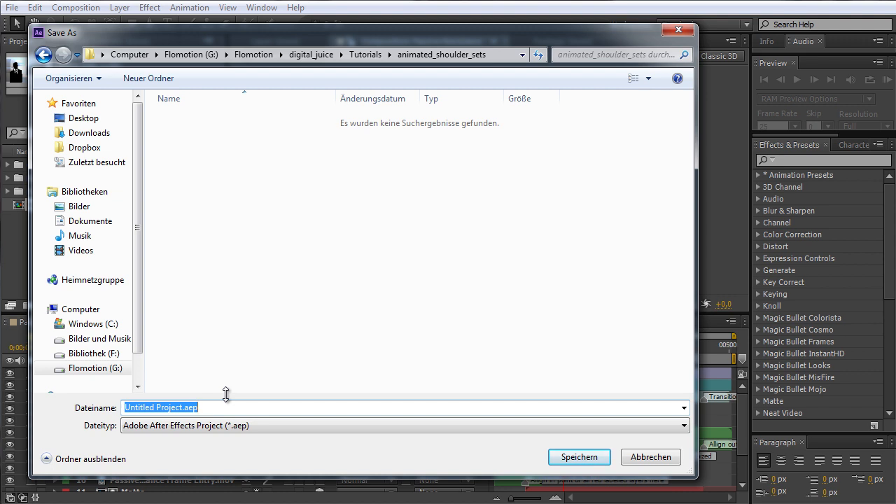
text(shoulders_001)
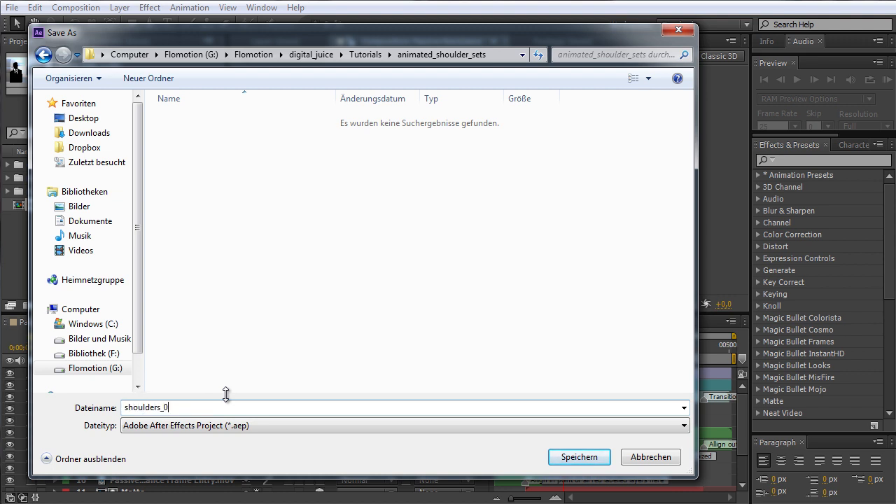
click(576, 459)
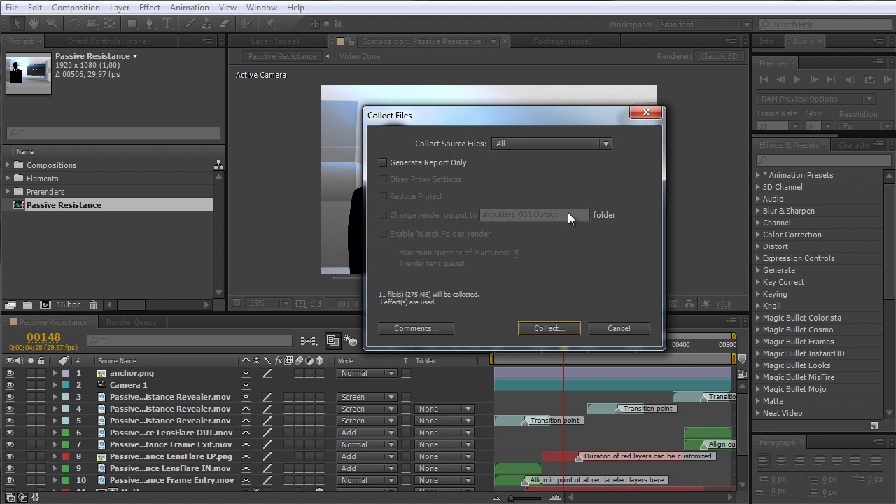
Step: Collect all source files into "shoulders_001 folder" inside the animated_shoulder_sets directory
click(549, 327)
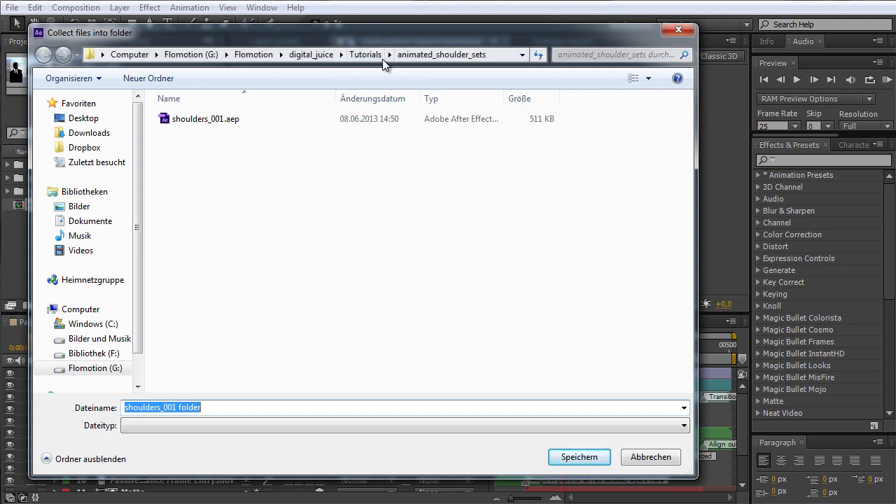
click(312, 59)
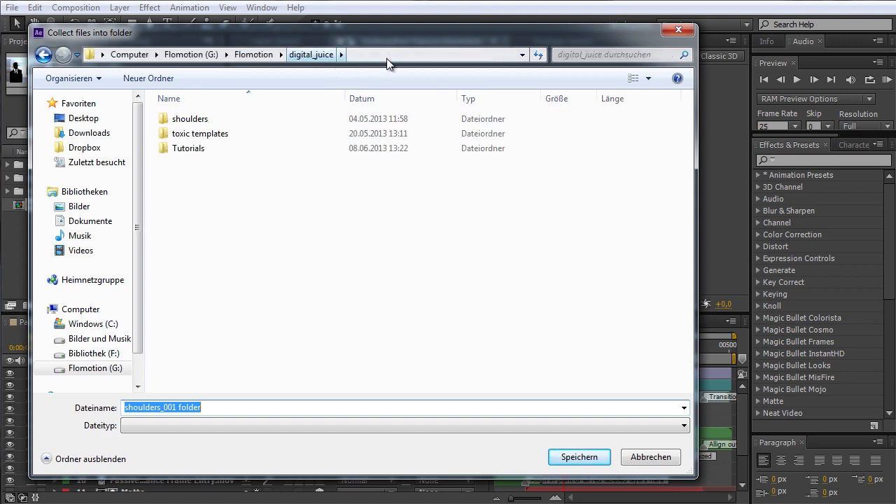
double_click(176, 150)
double_click(275, 170)
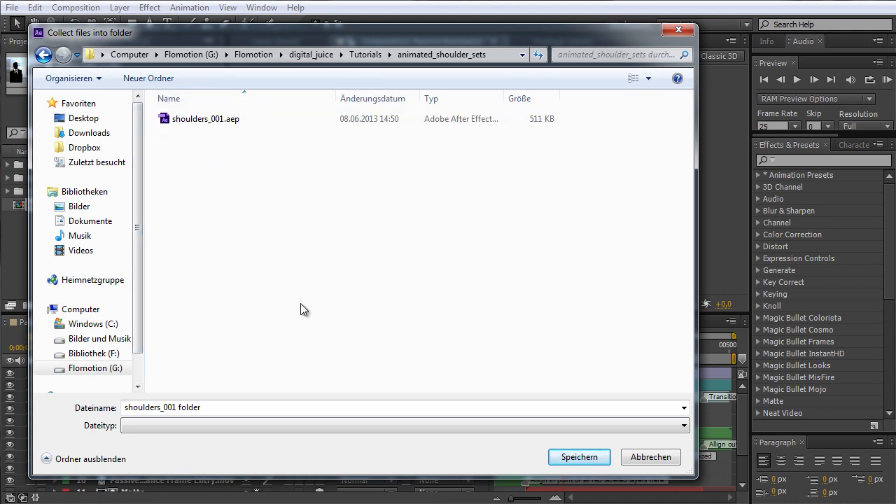
click(580, 457)
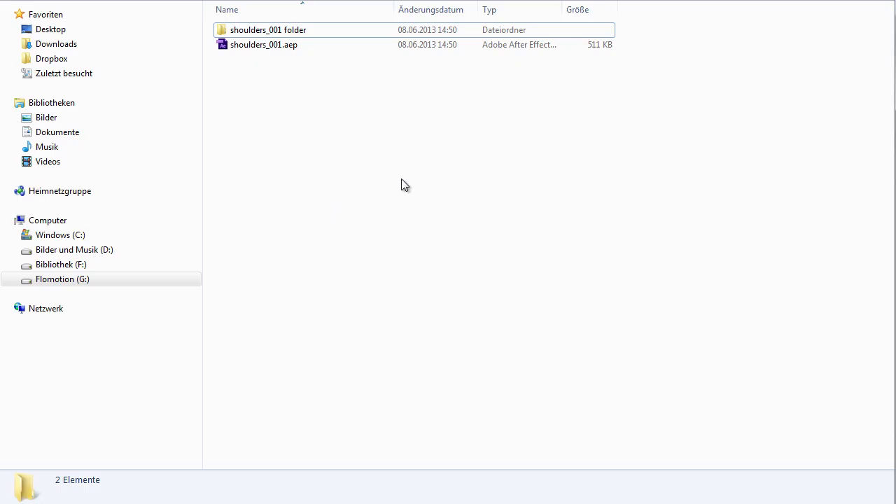
Step: Examine the collected shoulders_001 folder in the file explorer, including its project copy, and open its (Footage) subfolder
click(273, 44)
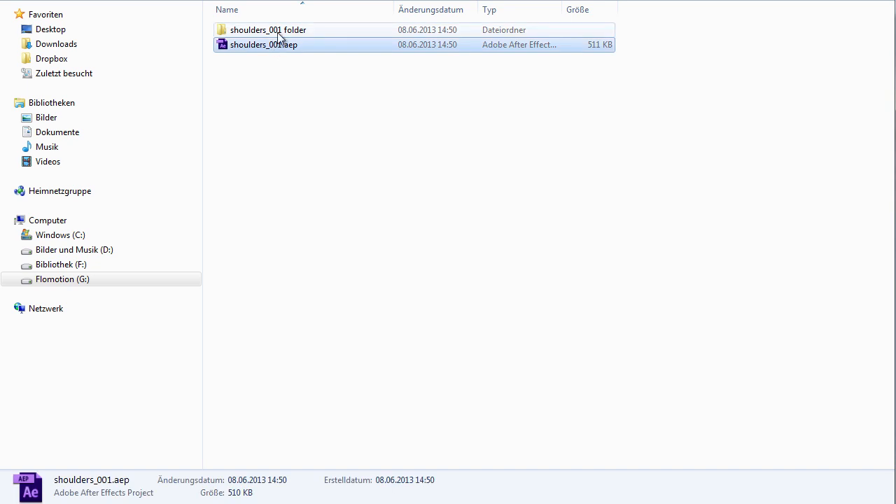
double_click(272, 32)
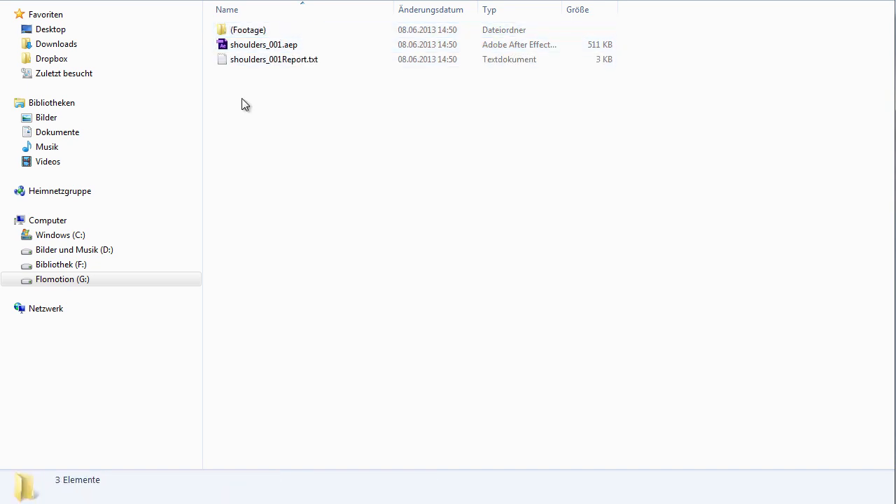
click(260, 47)
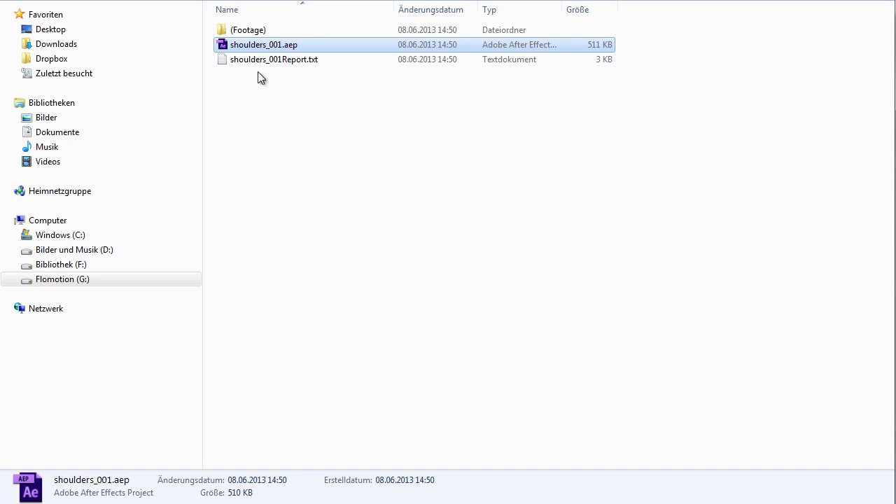
double_click(250, 32)
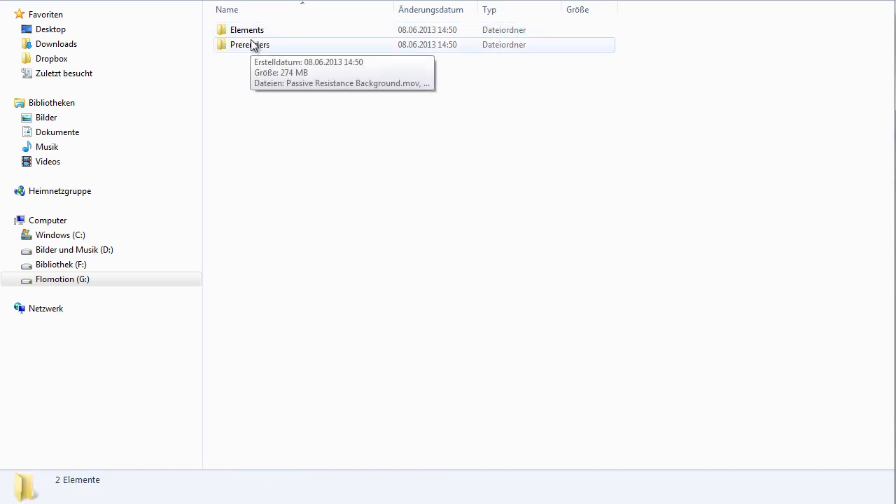
Step: Look through the collected images in the Elements folder and the footage files in the Prerenders folder
double_click(250, 33)
click(329, 66)
key(Right)
key(Right)
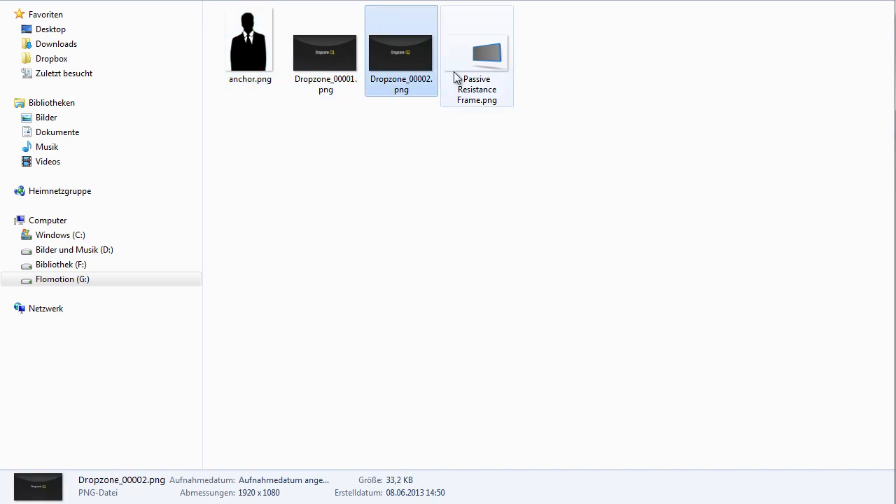
key(BackSpace)
double_click(248, 45)
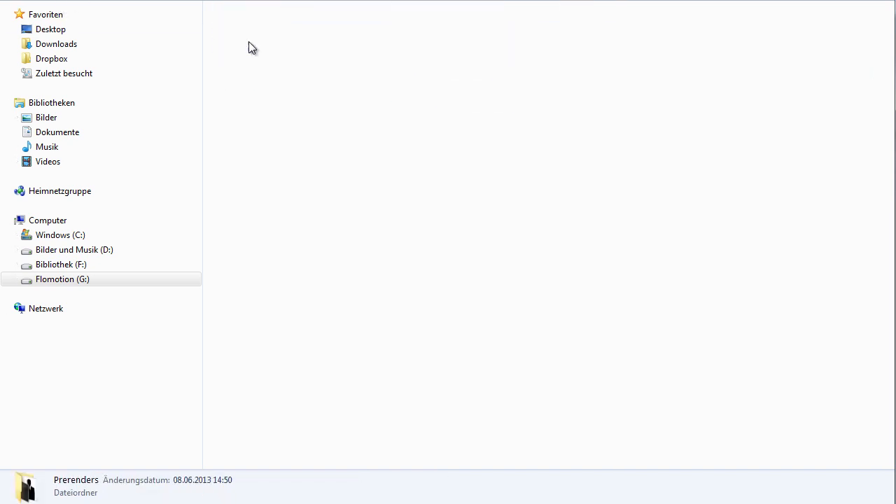
click(357, 61)
click(374, 62)
click(479, 63)
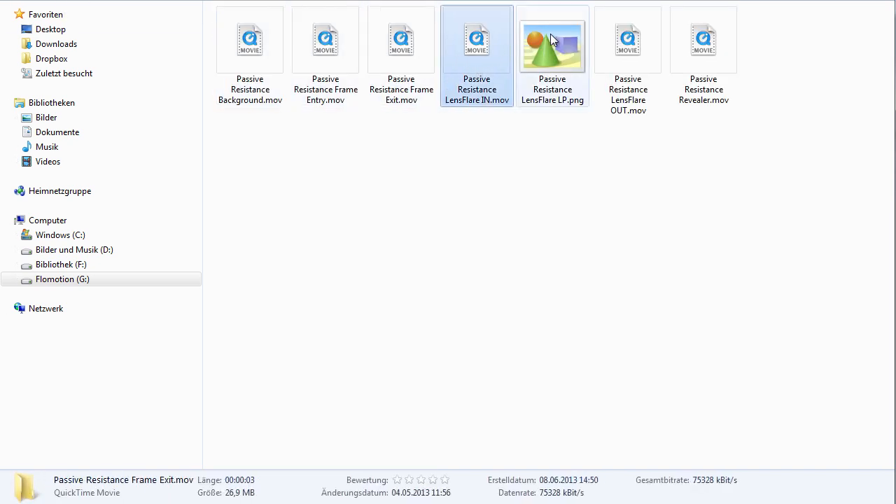
Step: Look through the remaining lens flare and revealer files in the collected Prerenders folder
click(553, 63)
click(620, 62)
click(722, 62)
click(405, 346)
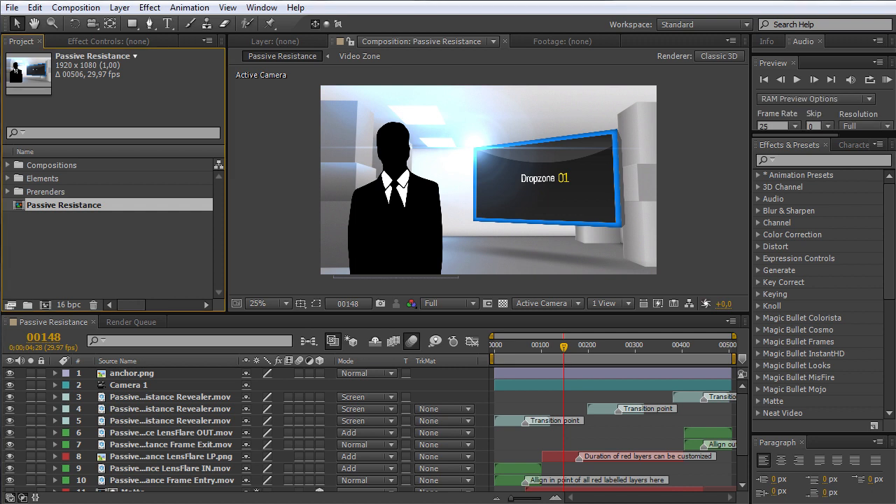
Step: Start importing footage and browse to the assets folder in Flomotion (G:) > Flomotion > digital_juice > Tutorials
drag(246, 310, 246, 288)
click(181, 249)
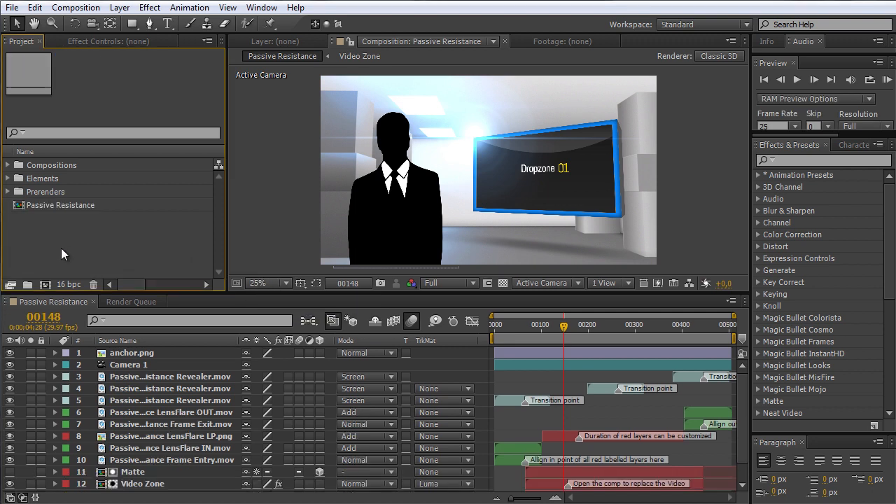
double_click(100, 250)
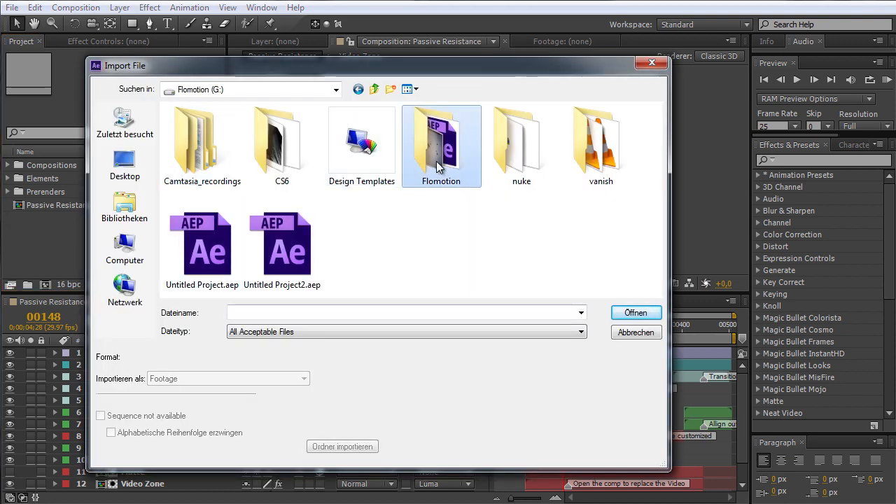
double_click(439, 167)
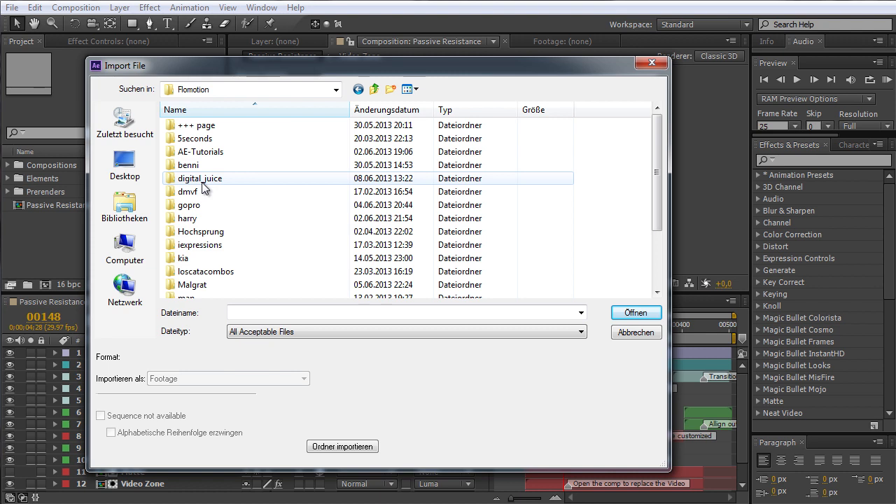
double_click(203, 184)
click(359, 167)
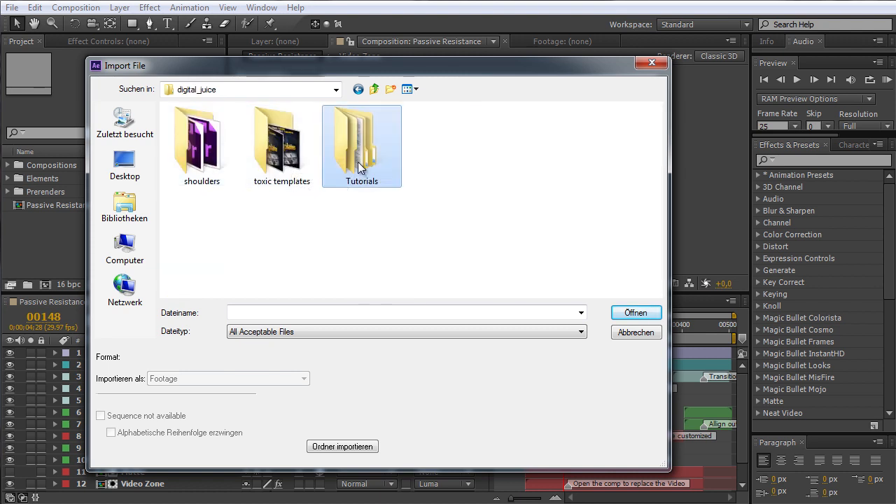
double_click(358, 166)
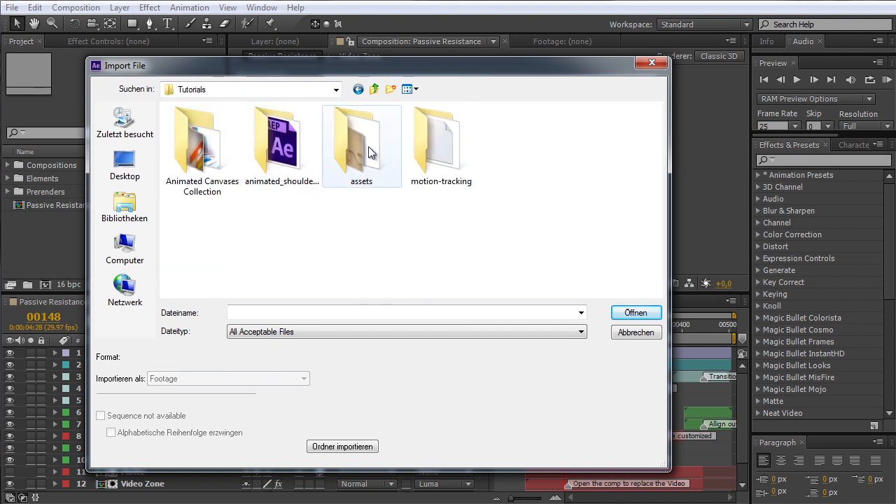
double_click(370, 153)
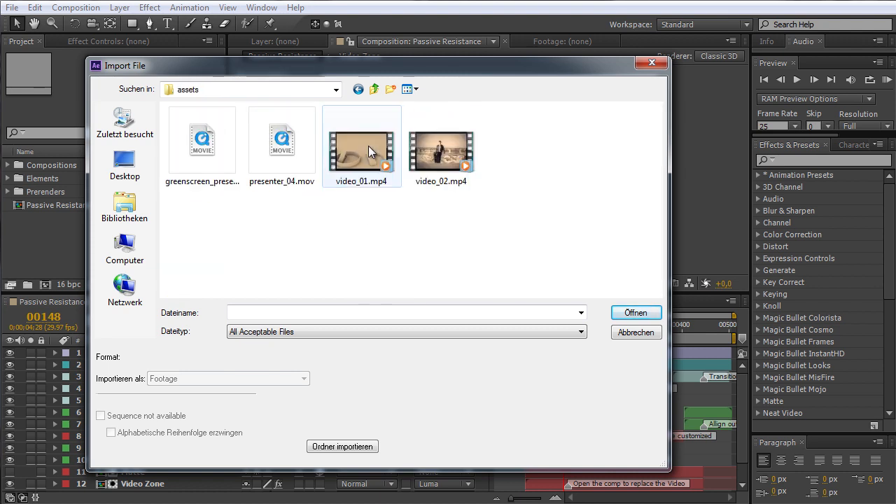
Step: Import greenscreen_presenter_dn.mov, presenter_04.mov, video_01.mp4 and video_02.mp4 as footage
click(203, 168)
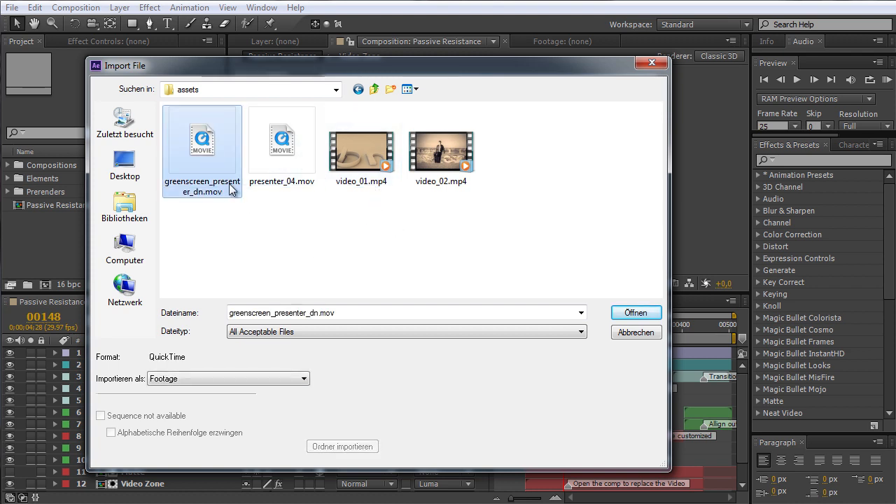
drag(203, 123, 482, 232)
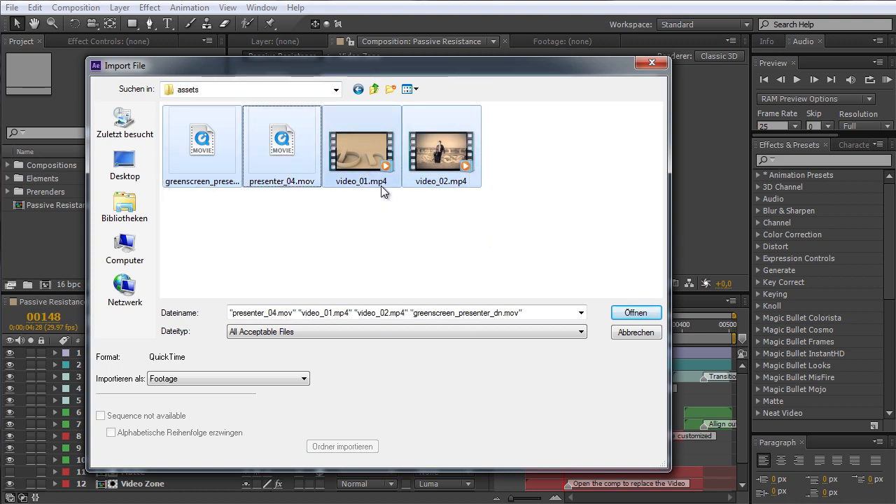
click(635, 313)
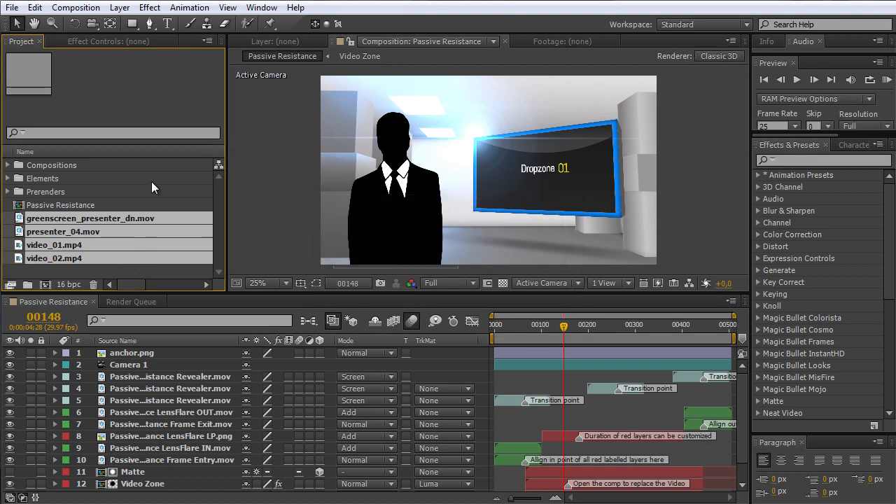
Step: Move the four imported clips into the project's Elements folder
click(118, 205)
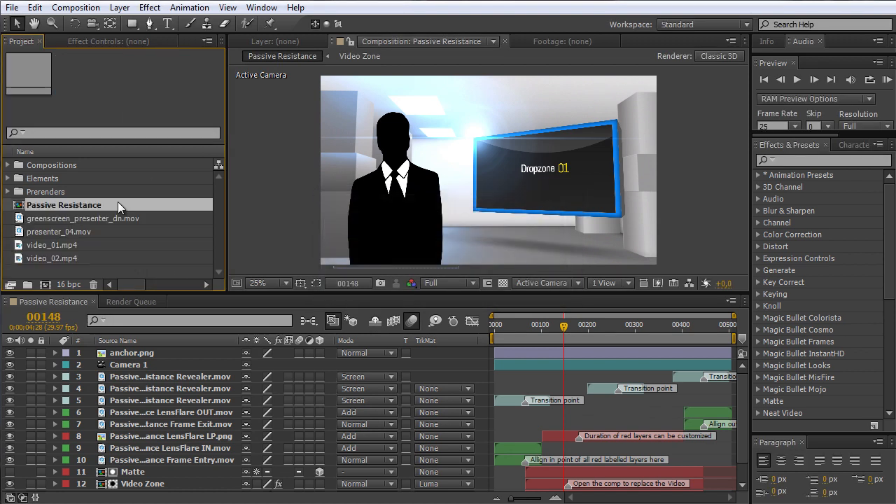
click(75, 235)
drag(15, 269, 52, 176)
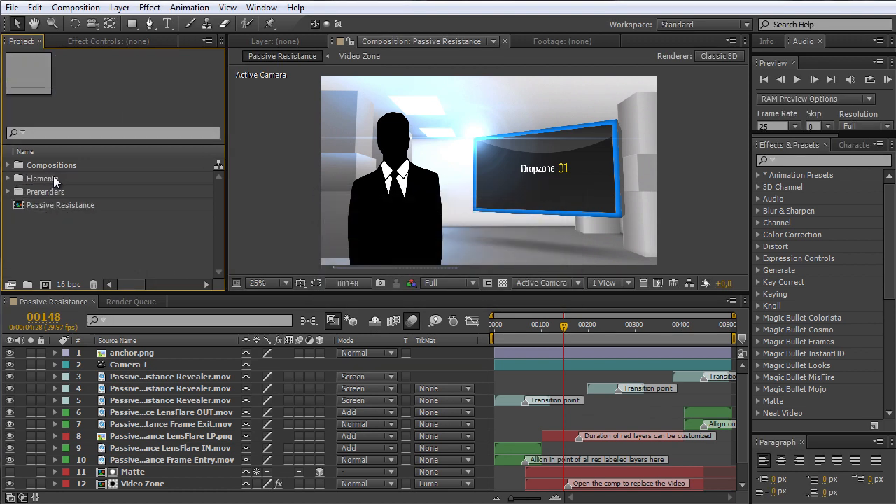
Step: Create a new composition from presenter_04.mov in the Elements folder, leaving its layer unselected
click(8, 179)
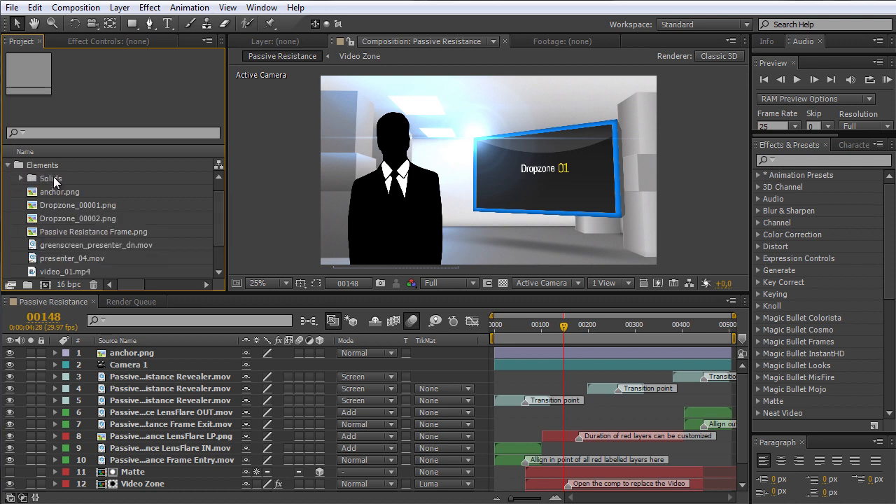
scroll(214, 221, down, 3)
click(82, 220)
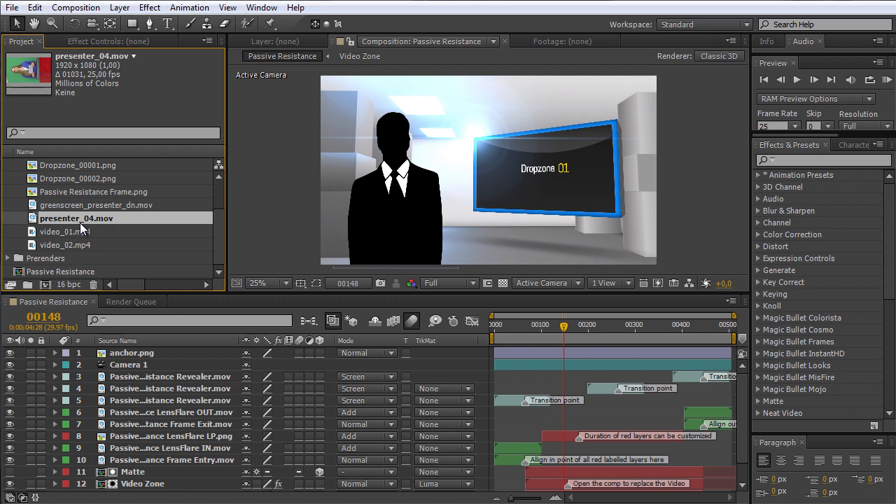
drag(89, 218, 44, 285)
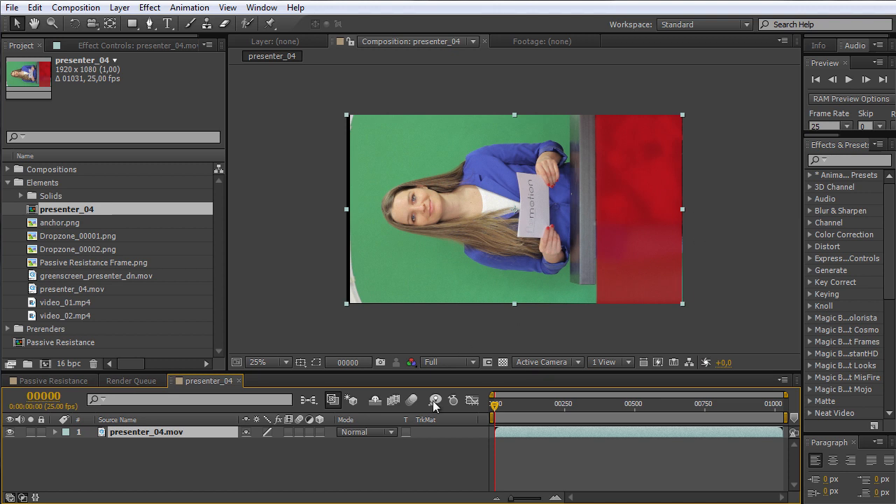
click(447, 448)
Step: Examine the noise in the presenter's green backdrop up close, including in the separate colour and alpha channels
scroll(511, 272, up, 5)
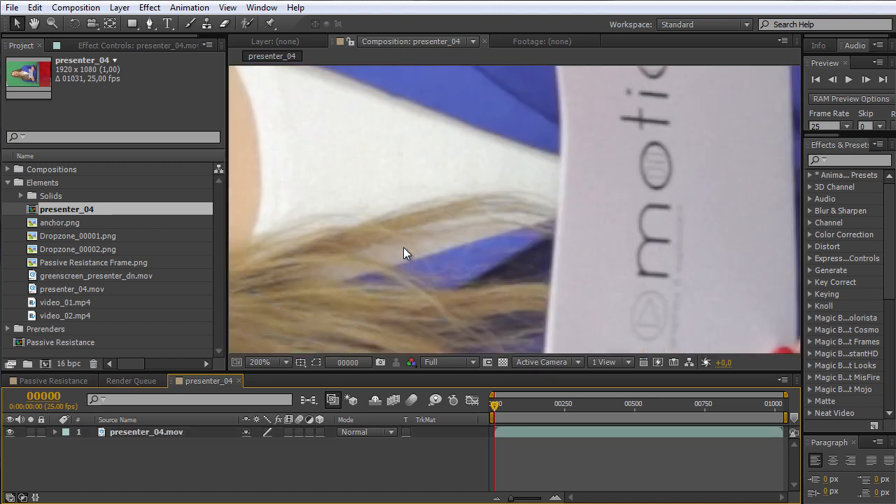
key(space)
drag(377, 166, 838, 354)
scroll(493, 264, up, 2)
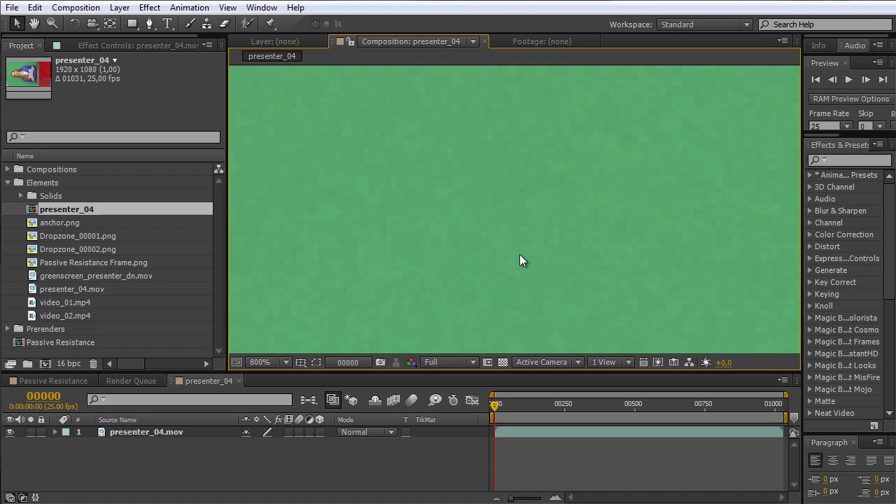
key(alt+2)
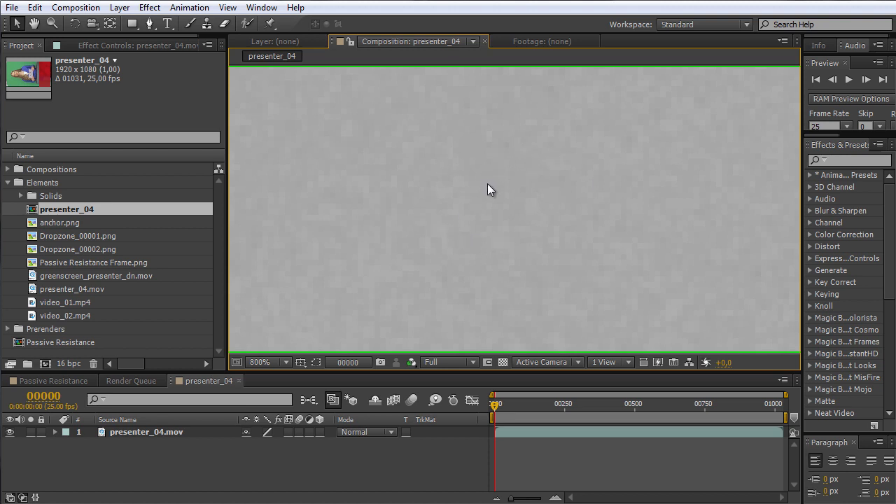
key(alt+1)
key(alt+2)
key(alt+3)
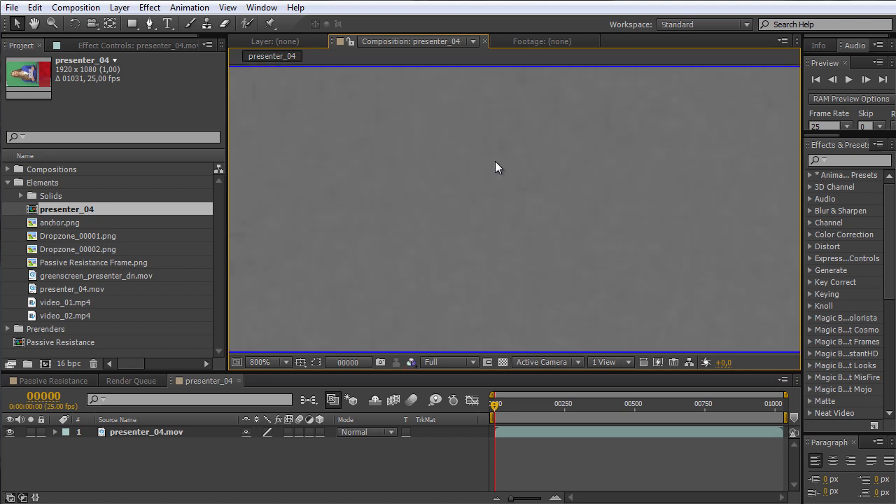
key(alt+4)
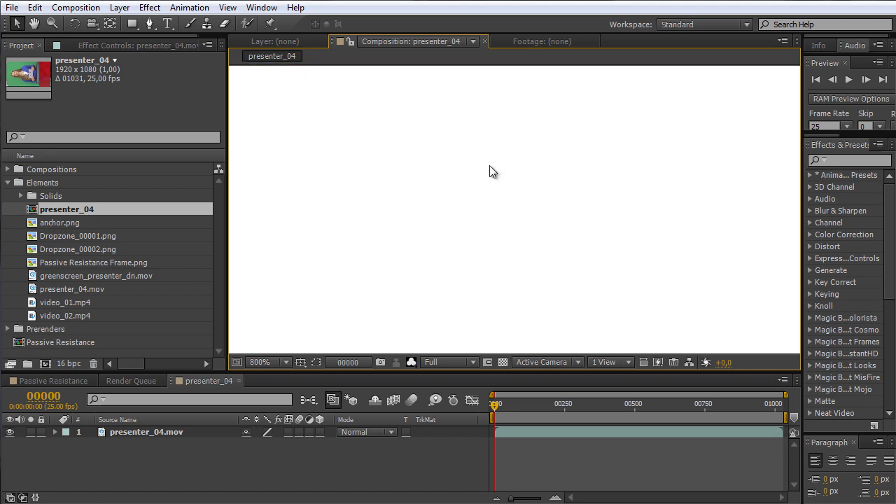
key(alt+4)
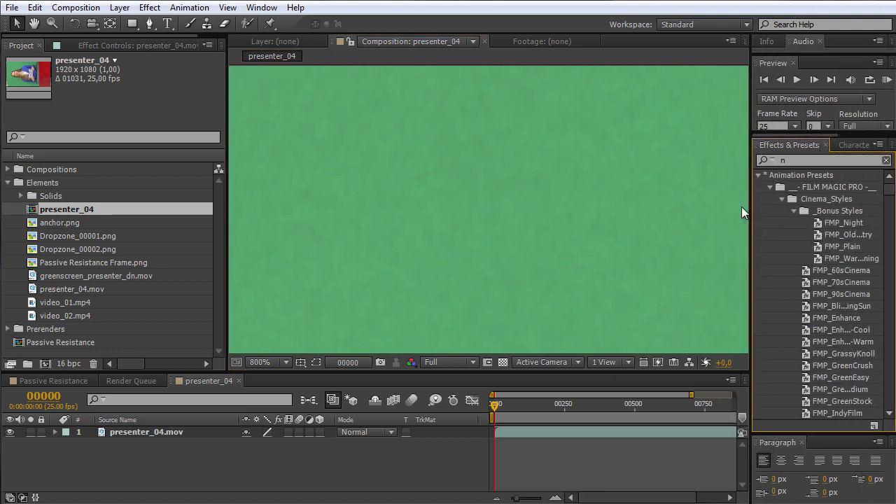
Step: Search the effects for "grain" and apply Remove Grain to the presenter_04.mov footage
click(773, 161)
text(gr)
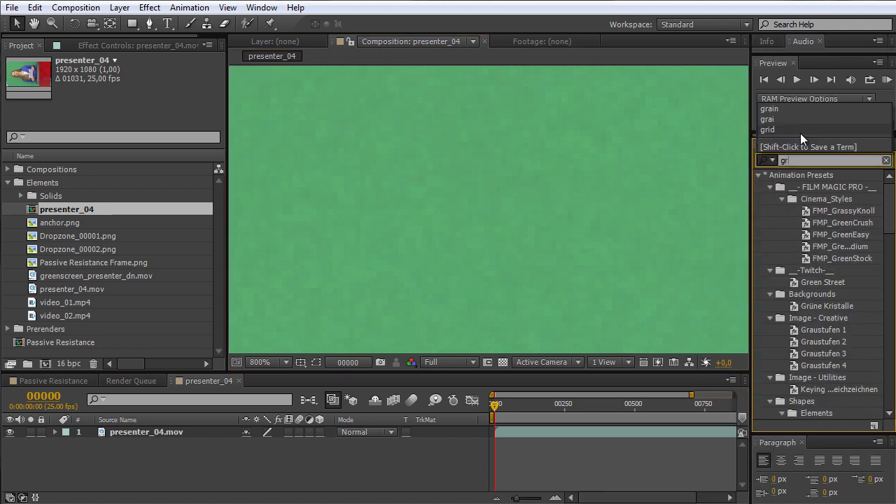
text(ain)
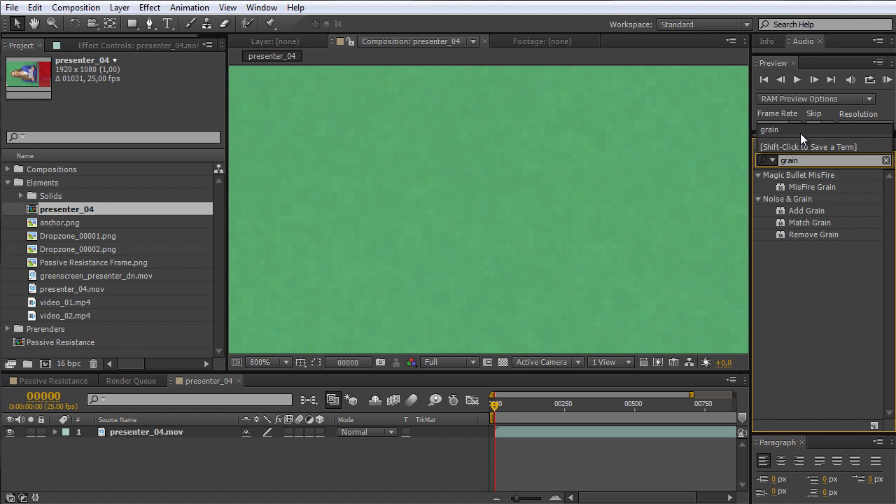
click(813, 234)
drag(813, 234, 547, 240)
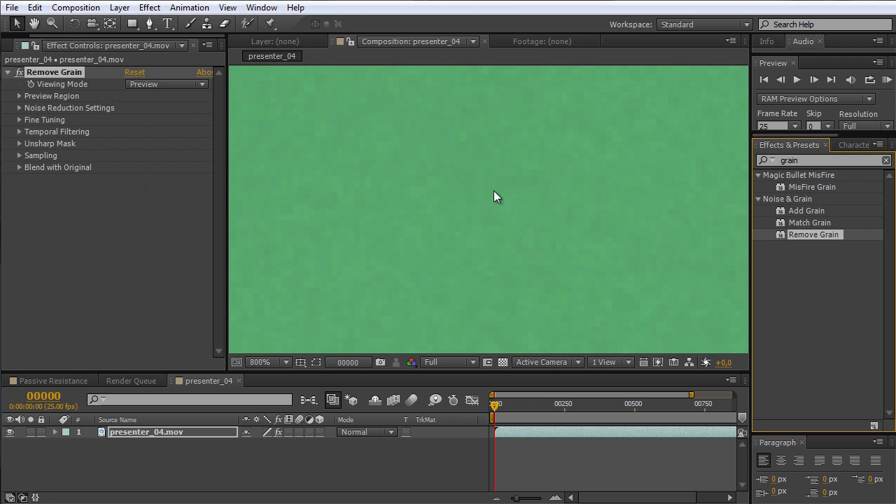
Step: Compare the Remove Grain preview region with the surrounding footage up close, and set the Viewing Mode to Final Output
scroll(454, 184, down, 3)
scroll(448, 168, down, 4)
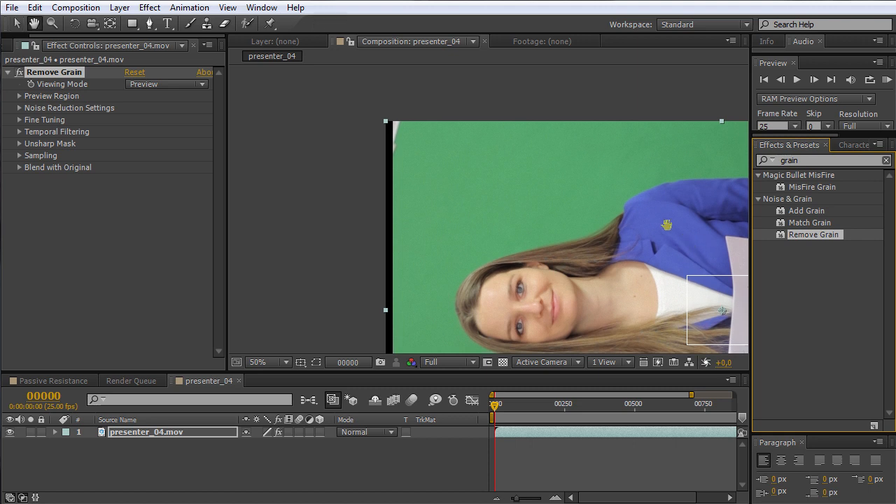
scroll(489, 149, up, 4)
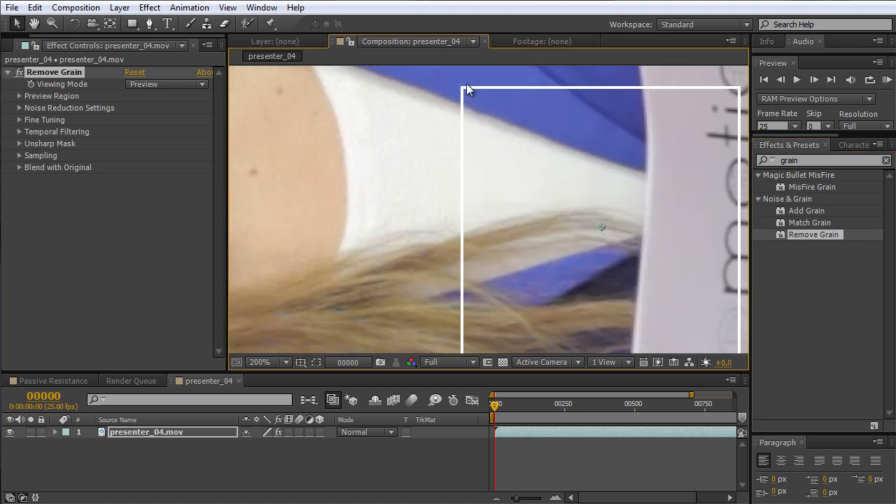
scroll(671, 222, up, 2)
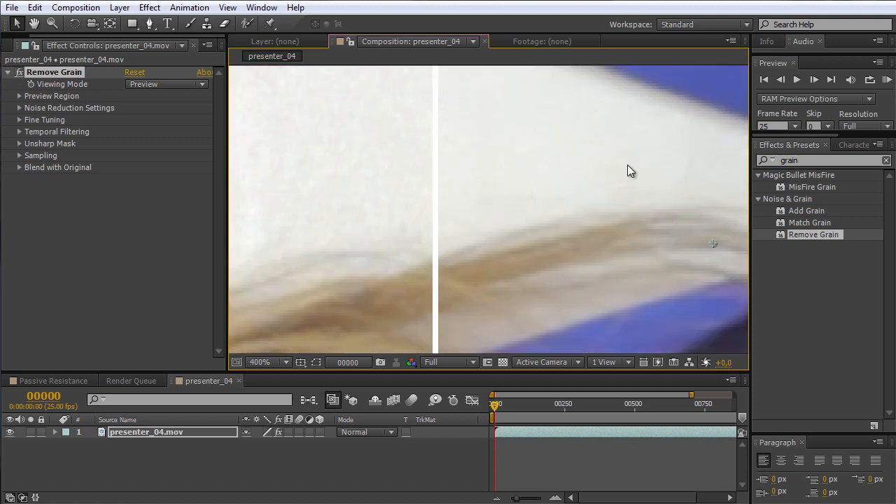
scroll(615, 187, up, 1)
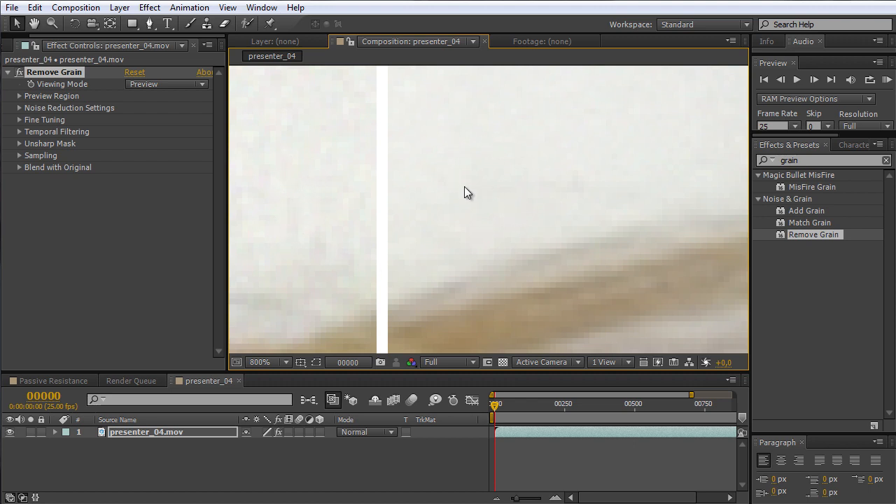
scroll(498, 179, down, 1)
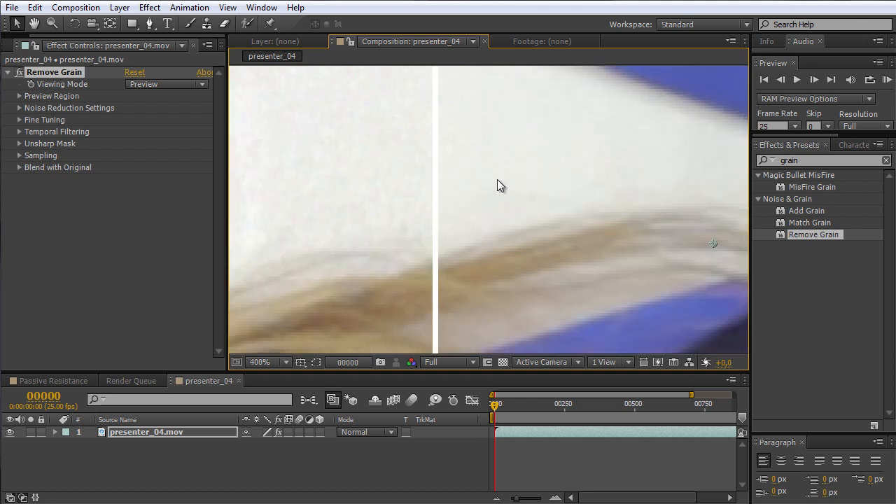
click(156, 84)
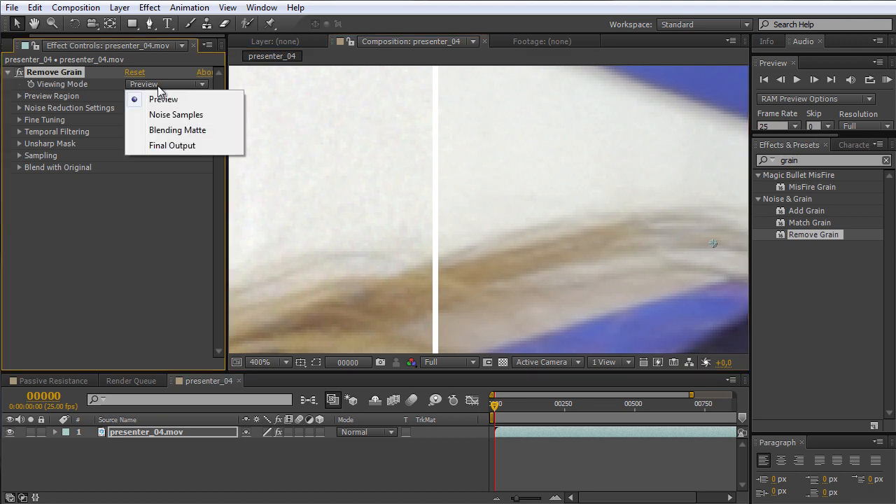
click(173, 145)
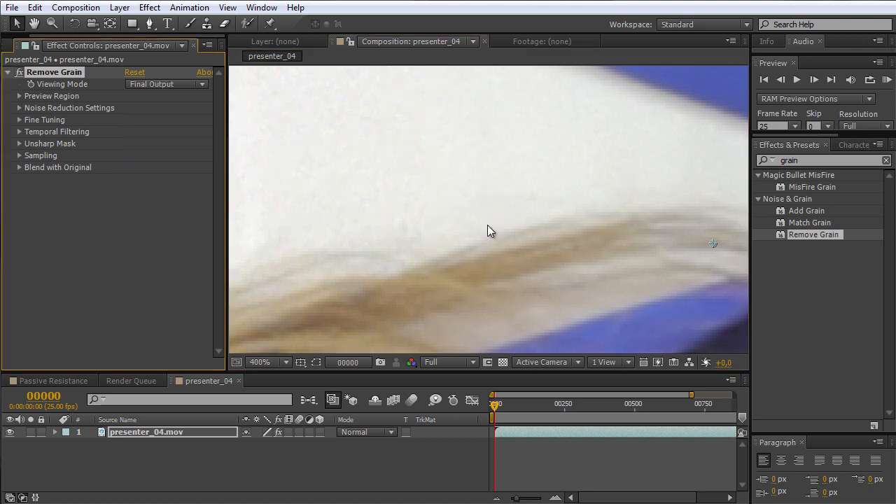
Step: Inspect the green backdrop up close with Remove Grain switched off and on to compare the noise
scroll(428, 226, down, 1)
key(space)
drag(340, 196, 645, 248)
drag(292, 209, 448, 270)
drag(343, 216, 406, 227)
scroll(429, 274, up, 1)
scroll(446, 258, up, 2)
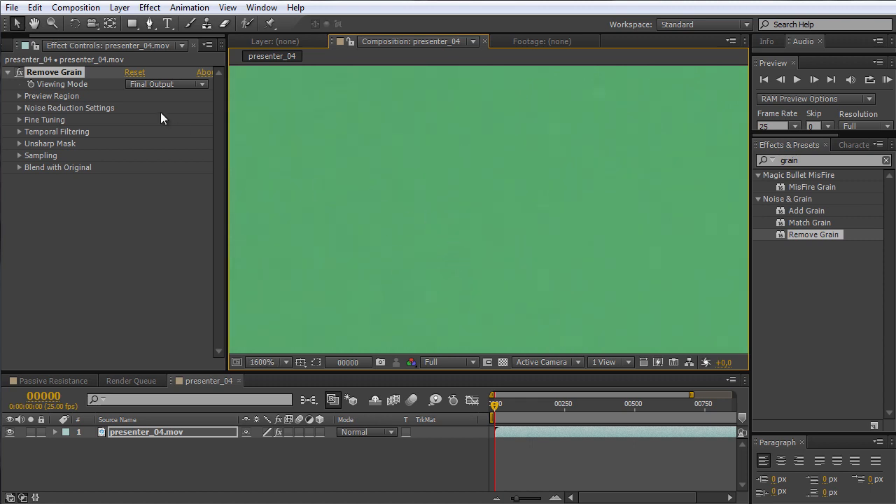
click(18, 73)
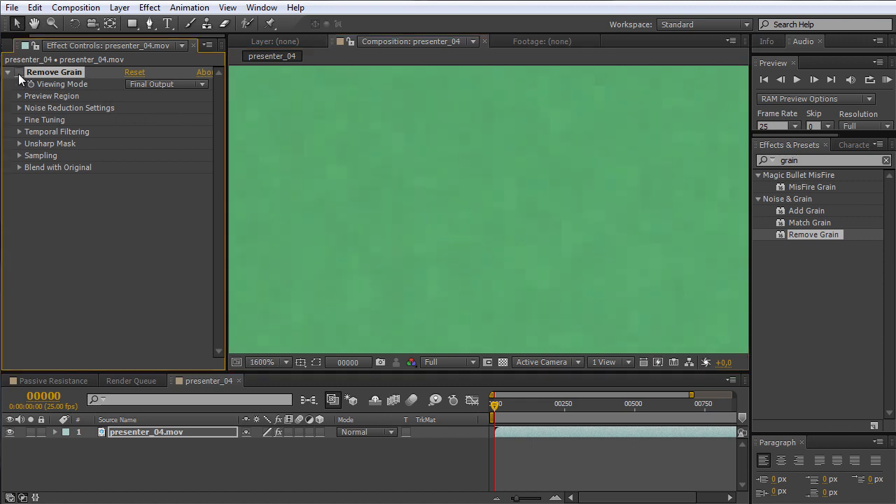
click(19, 74)
click(19, 73)
click(19, 74)
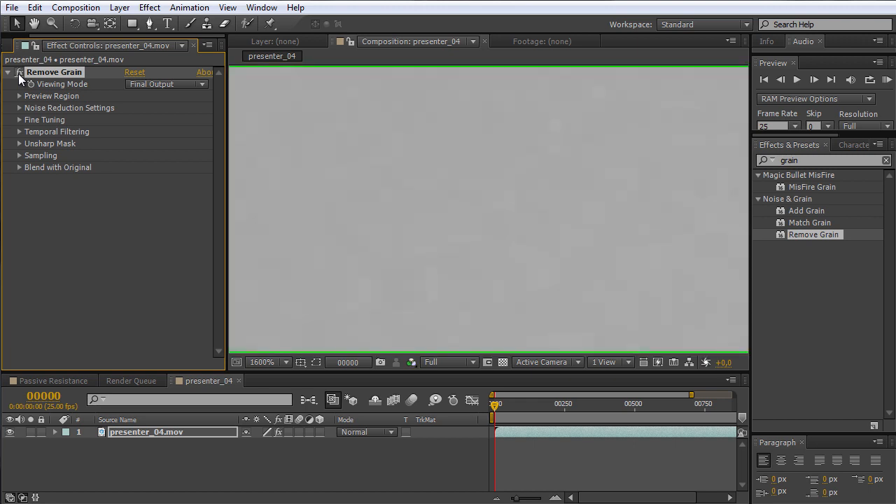
Step: Compare the backdrop's noise in the green channel with and without Remove Grain, leaving the effect enabled
click(19, 73)
click(19, 74)
click(19, 73)
click(18, 74)
click(19, 74)
click(19, 74)
scroll(581, 181, down, 6)
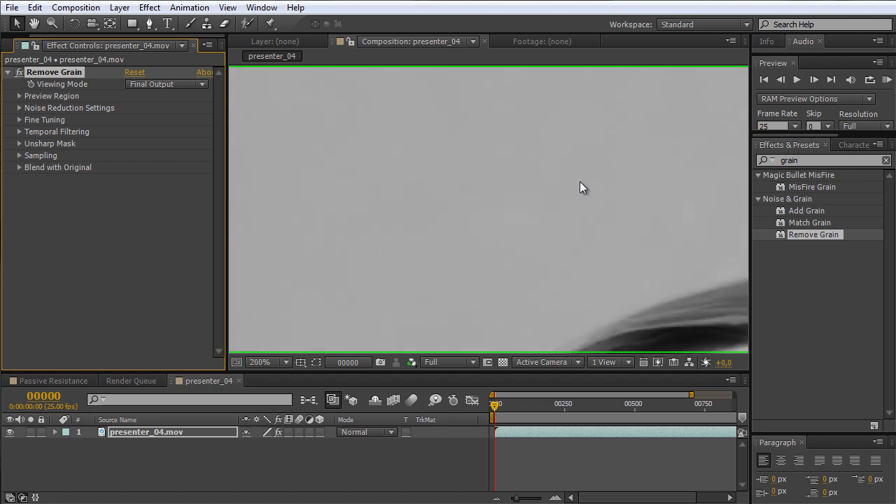
Step: Collapse the Remove Grain settings and close the presenter_04 composition
scroll(578, 180, down, 6)
drag(630, 278, 515, 218)
click(706, 270)
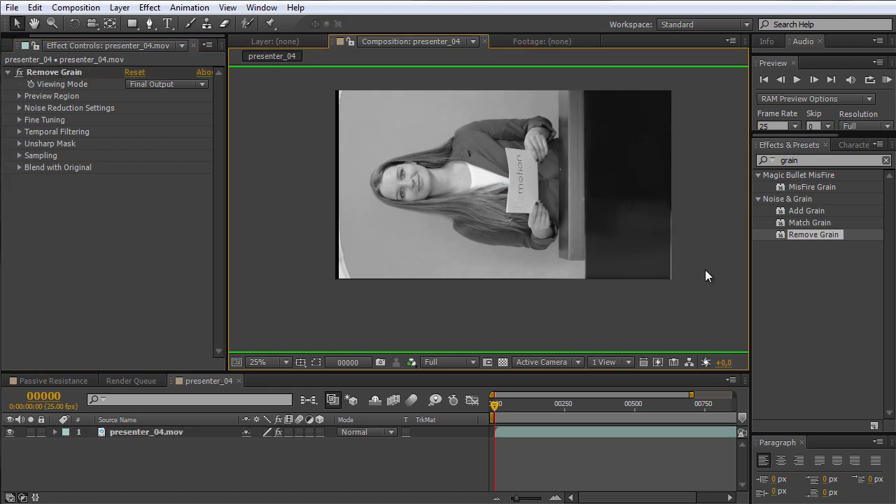
click(468, 118)
click(8, 73)
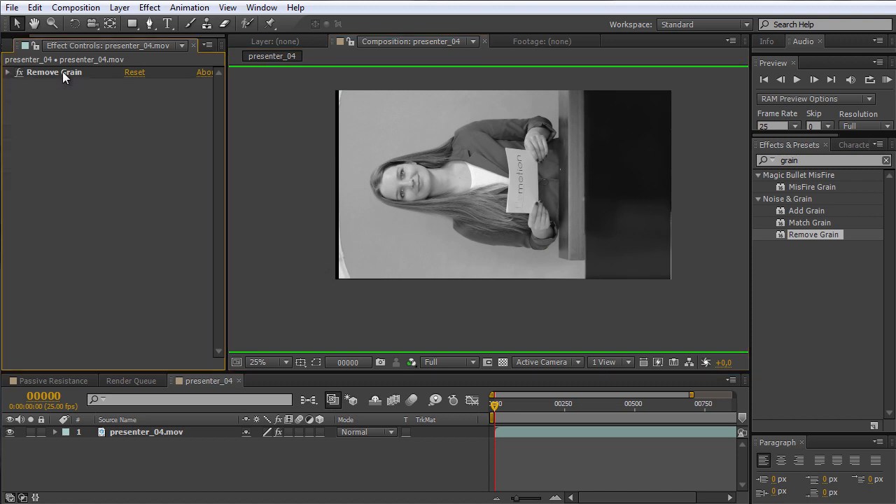
click(239, 380)
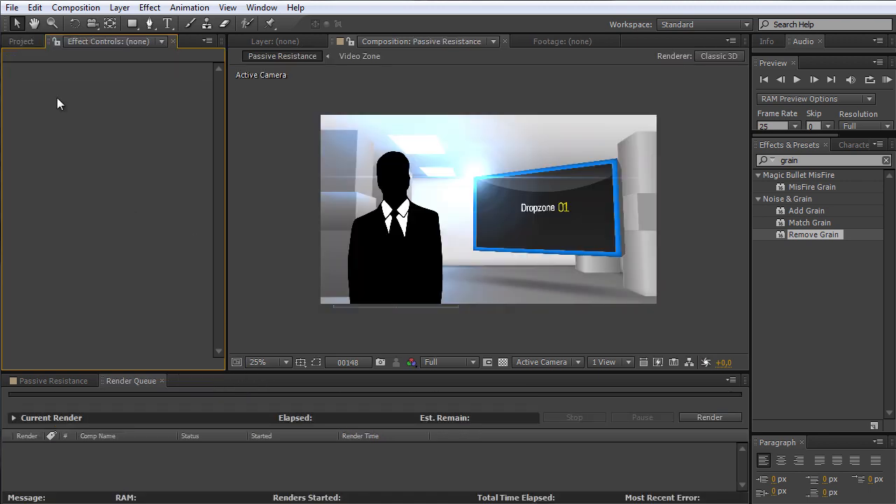
Step: Create a new composition from the greenscreen_presenter_dn.mov footage in the Elements folder
click(22, 42)
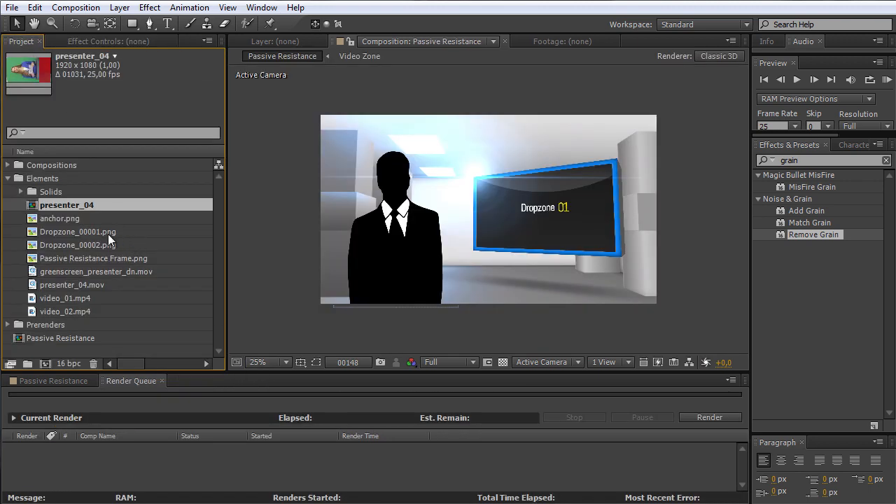
click(123, 269)
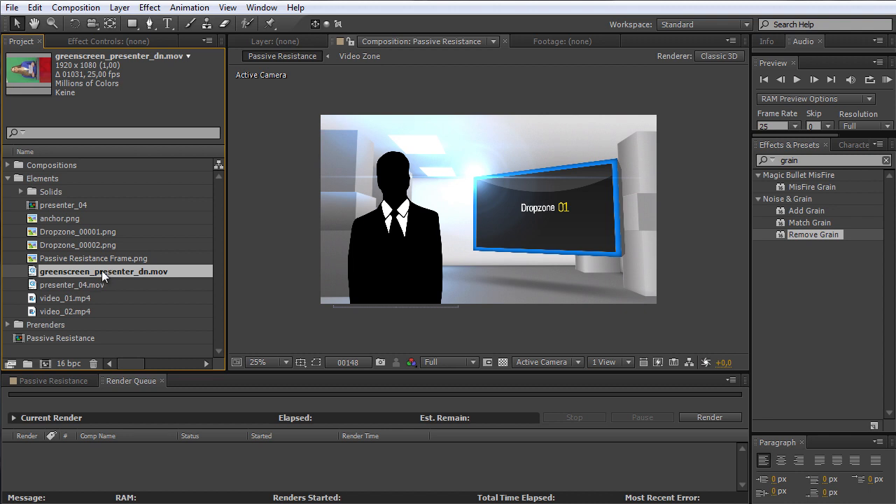
drag(99, 271, 45, 366)
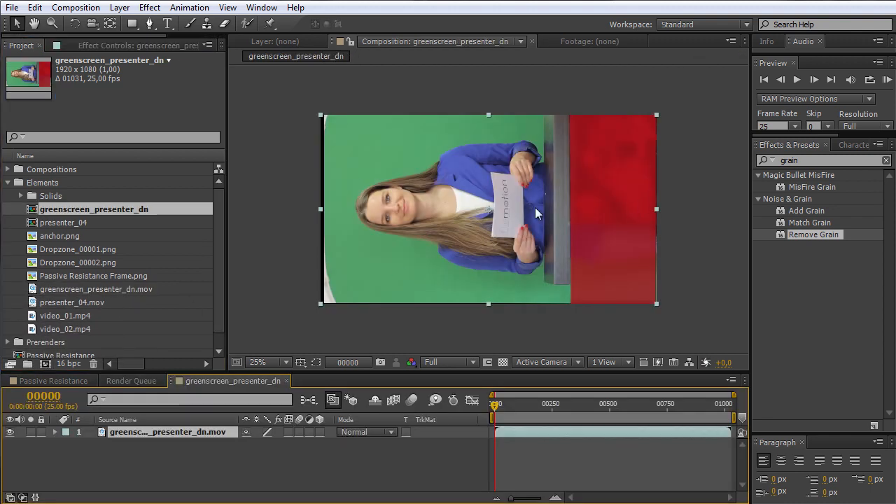
Step: Examine the green backdrop and hair edges of the denoised presenter footage up close
scroll(352, 174, up, 4)
key(space)
drag(430, 208, 746, 392)
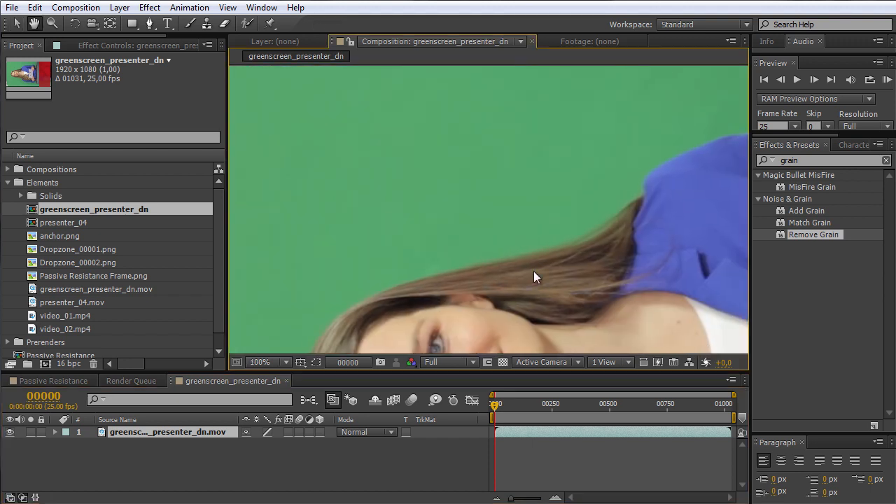
scroll(413, 214, up, 1)
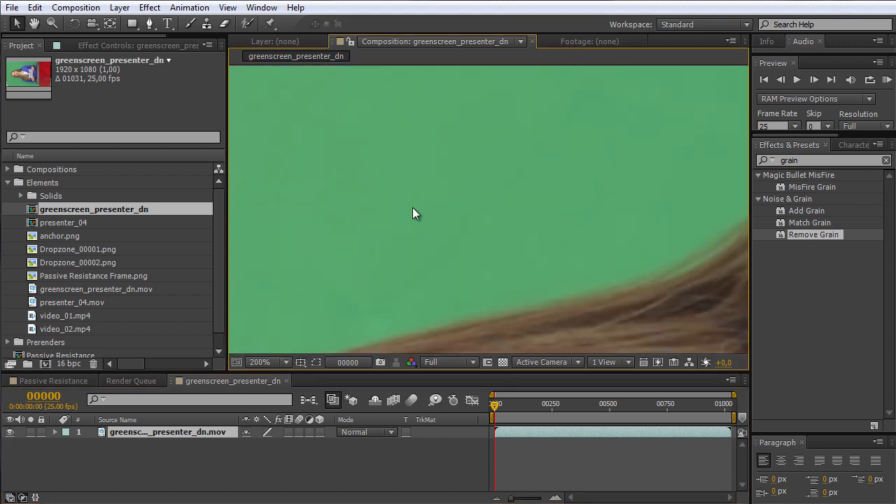
scroll(413, 207, down, 6)
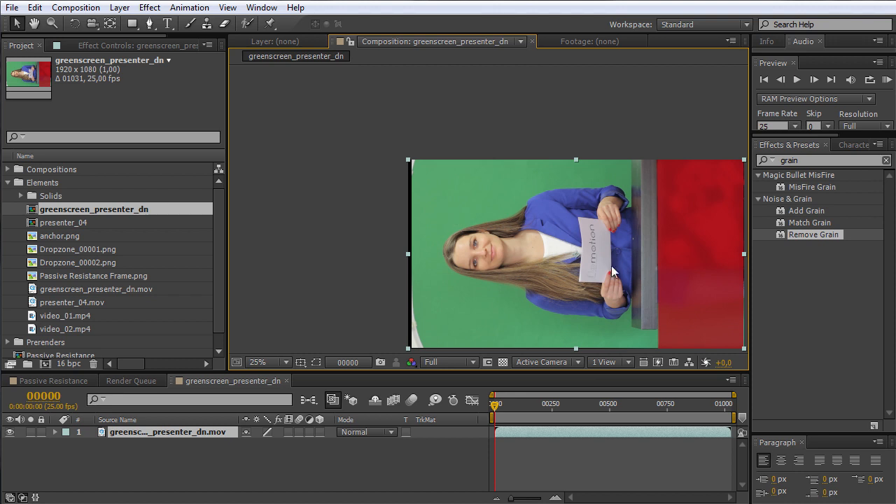
key(space)
drag(652, 283, 539, 239)
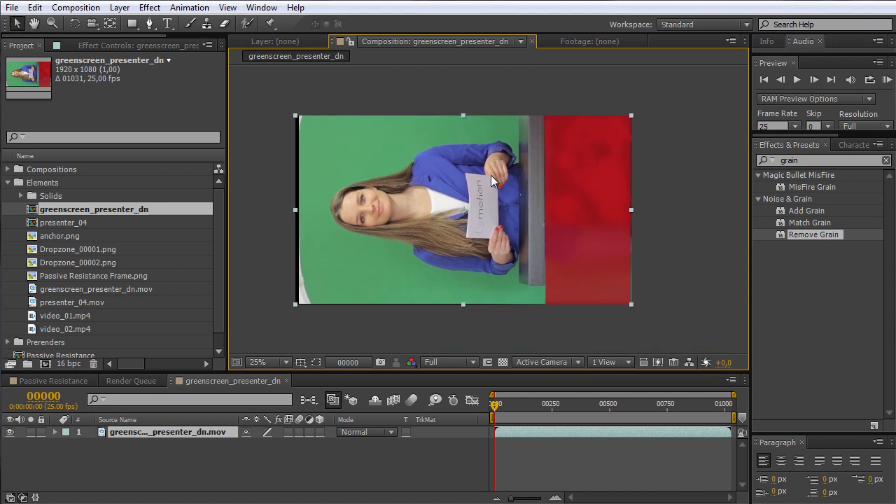
Step: Rotate the presenter footage 90° clockwise so that she stands upright
key(w)
drag(600, 145, 612, 220)
key(ctrl+z)
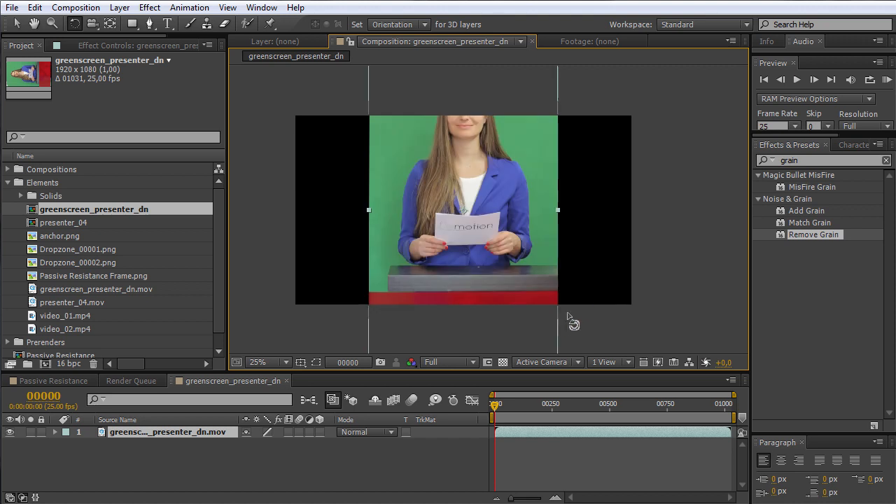
key(ctrl+z)
key(ctrl+shift+z)
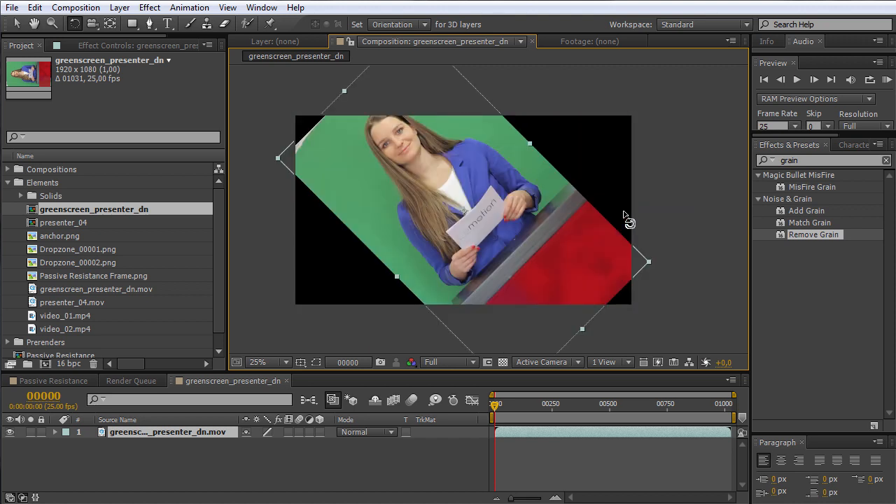
key(ctrl+shift+z)
key(v)
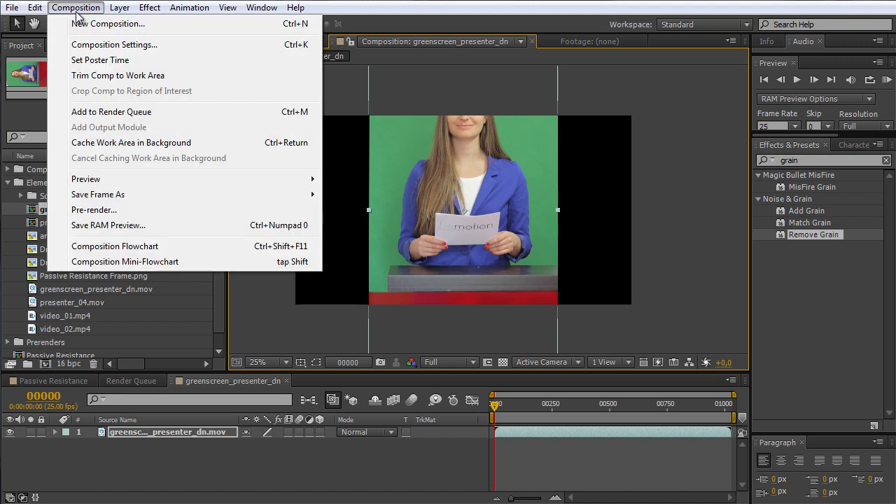
Step: Set the greenscreen_presenter_dn composition to a width of 1080 px and a height of 1920 px
click(92, 46)
drag(190, 60, 192, 68)
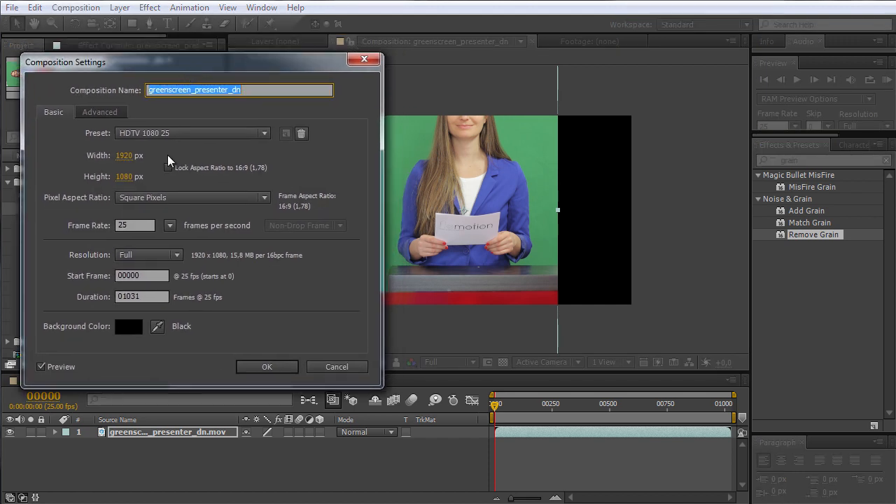
click(126, 157)
text(1080)
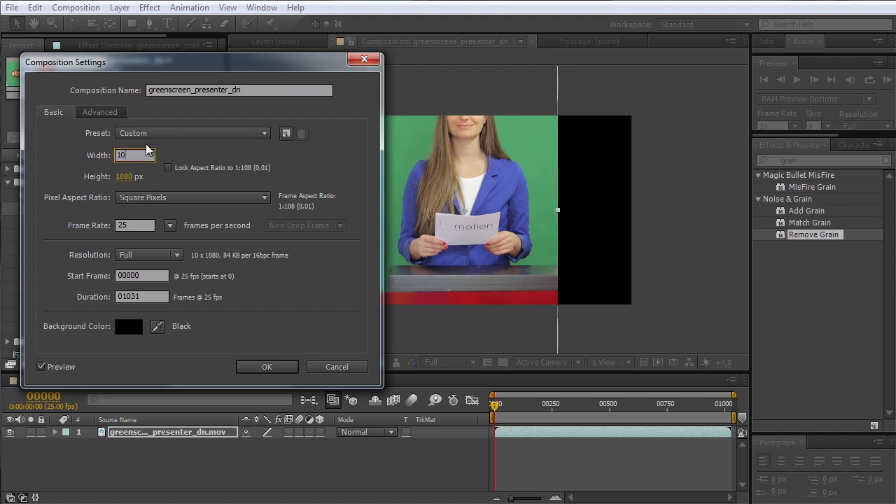
click(124, 177)
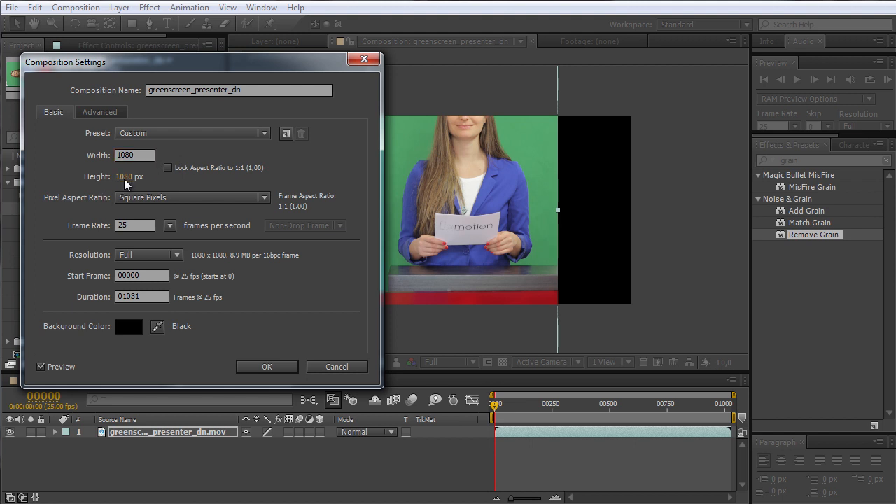
text(1920)
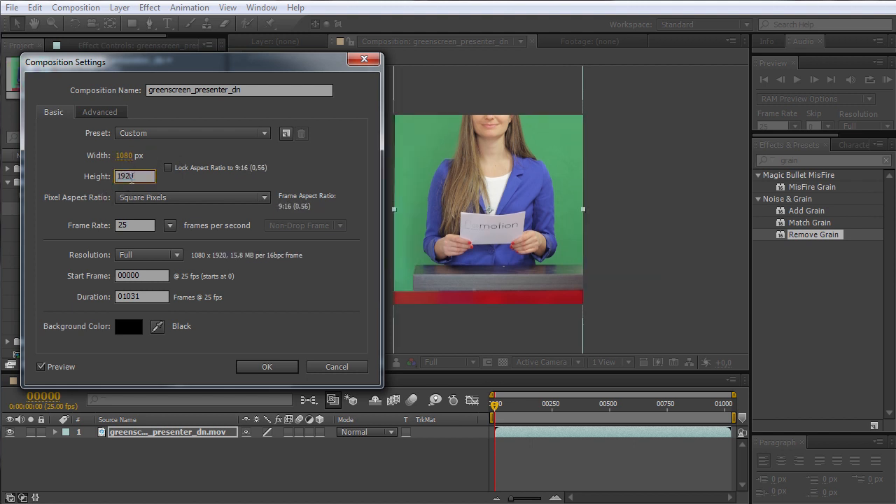
click(276, 368)
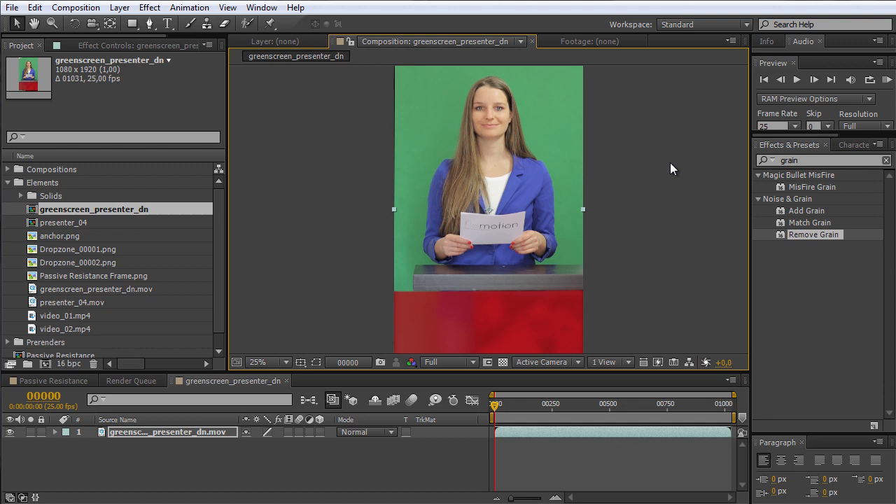
Step: Start a Pen tool mask on the presenter footage, curving from above her head down to the backdrop's left side
click(154, 30)
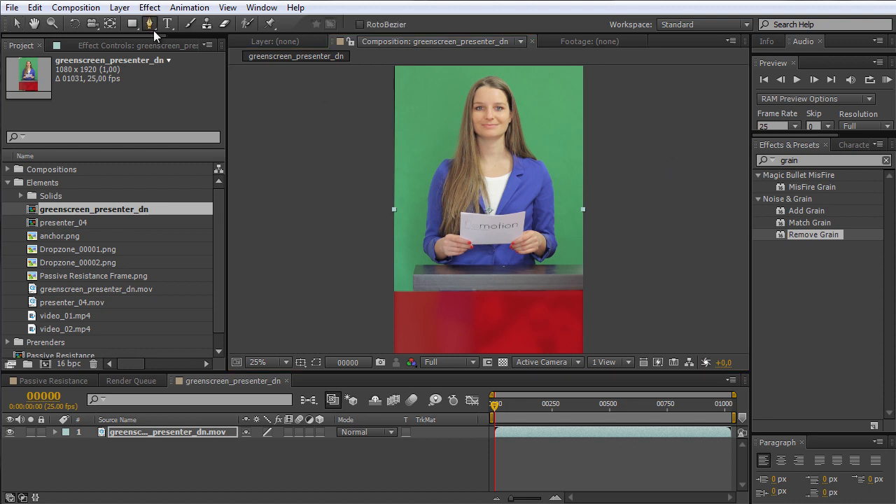
scroll(326, 186, up, 2)
drag(360, 146, 416, 308)
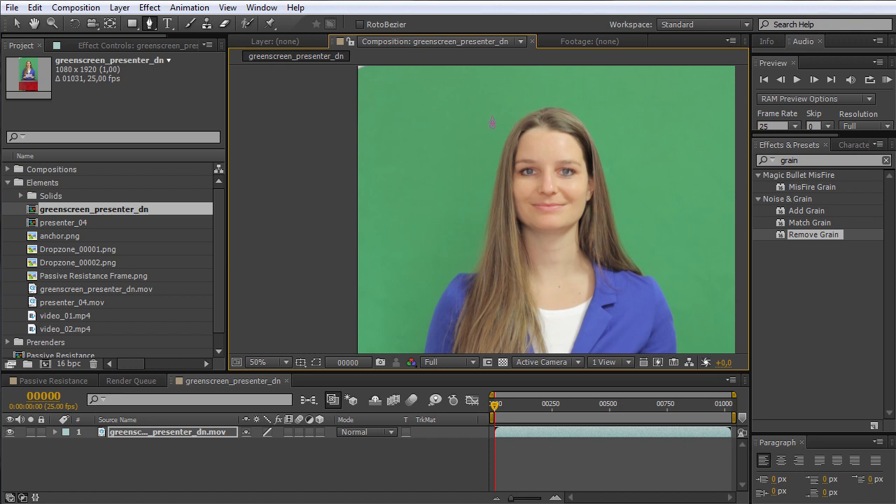
drag(516, 94, 507, 94)
drag(481, 143, 481, 152)
drag(435, 186, 425, 187)
drag(376, 208, 374, 217)
Step: Continue the mask down the left side of the backdrop and along the desk's lower edge past the frame's right side
key(space)
drag(418, 305, 398, 95)
click(361, 150)
click(355, 230)
click(360, 313)
click(371, 326)
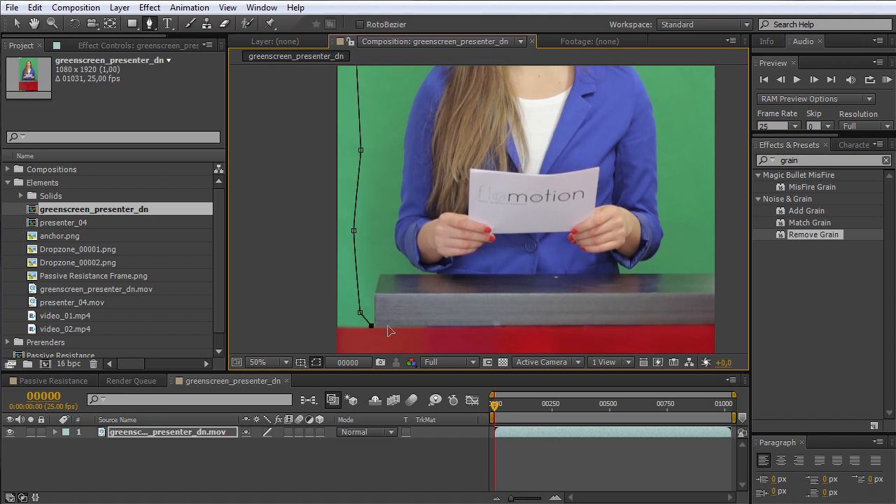
click(720, 324)
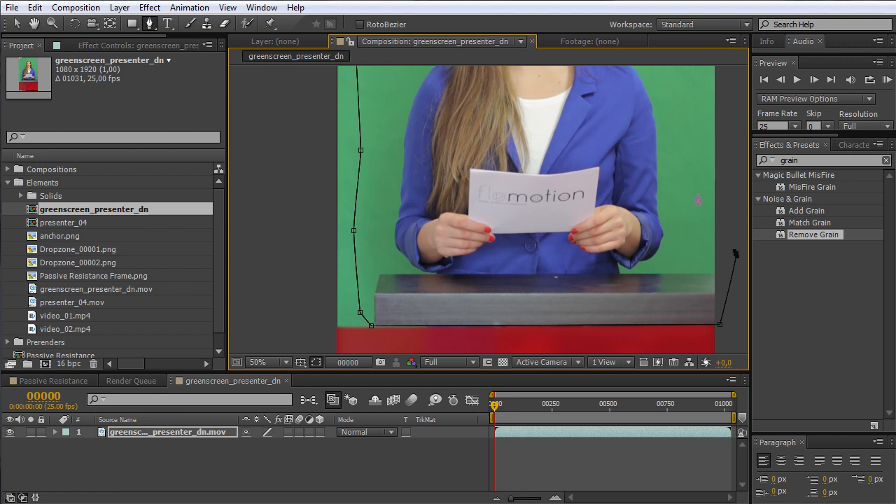
Step: Extend the mask up the presenter's right-hand side and close it above her head
key(space)
drag(690, 73, 681, 257)
click(674, 237)
click(655, 161)
click(652, 145)
click(629, 91)
click(486, 69)
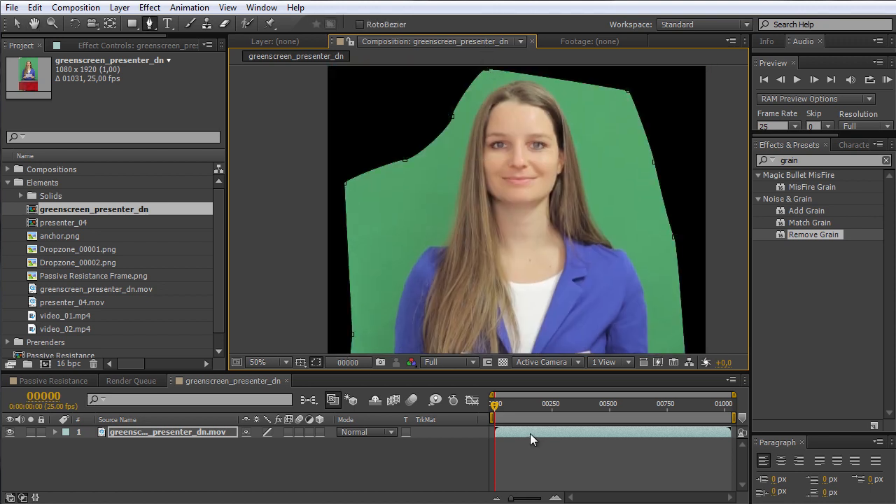
Step: Move the mask points left of the presenter's head outward for more clearance, and check the mask through frame 00961
drag(497, 405, 557, 414)
key(v)
click(452, 119)
drag(452, 120, 438, 112)
drag(404, 160, 402, 159)
drag(436, 111, 428, 105)
drag(560, 414, 717, 438)
scroll(595, 151, down, 1)
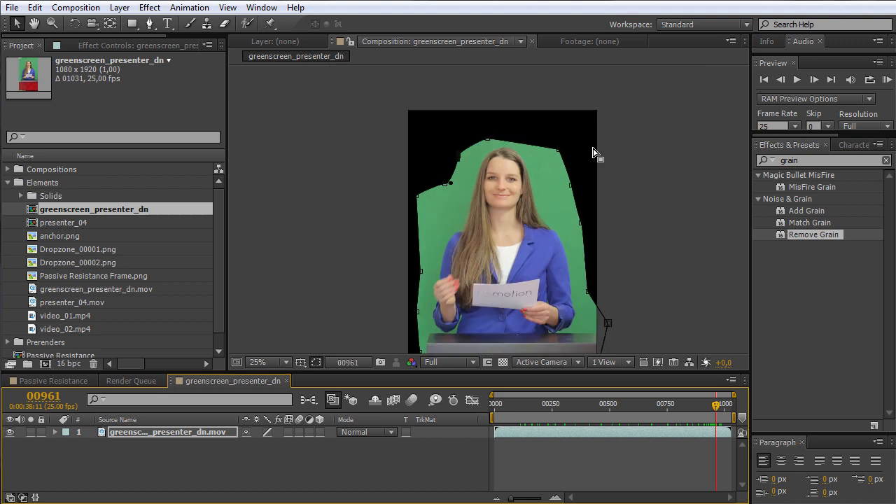
key(space)
drag(624, 301, 616, 244)
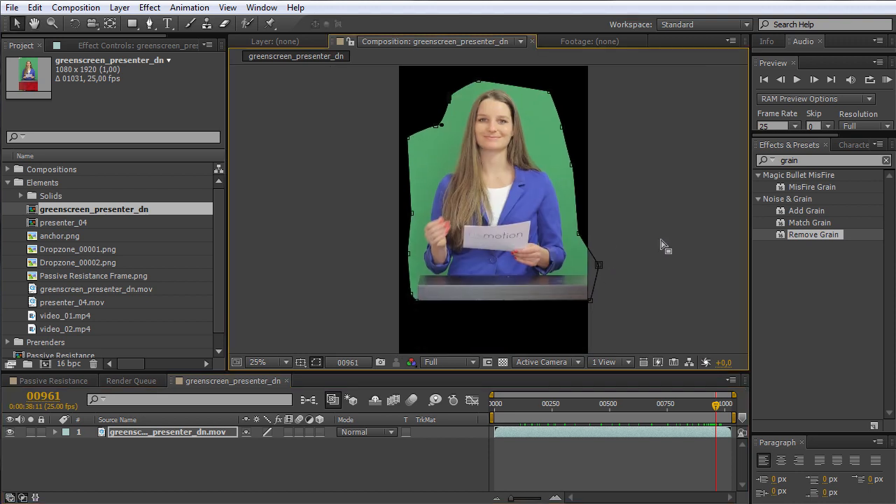
Step: Search the effects for "keylight" and apply Keylight (1.2) to the presenter footage
drag(823, 159, 763, 152)
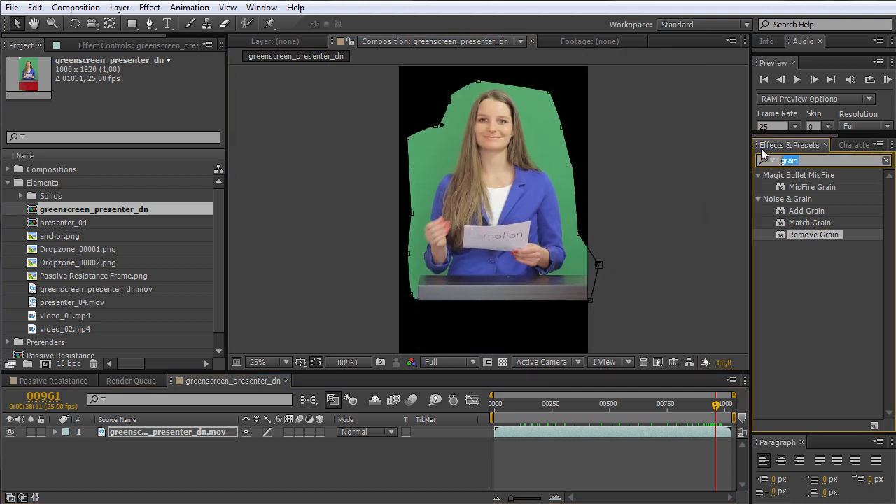
text(keylight)
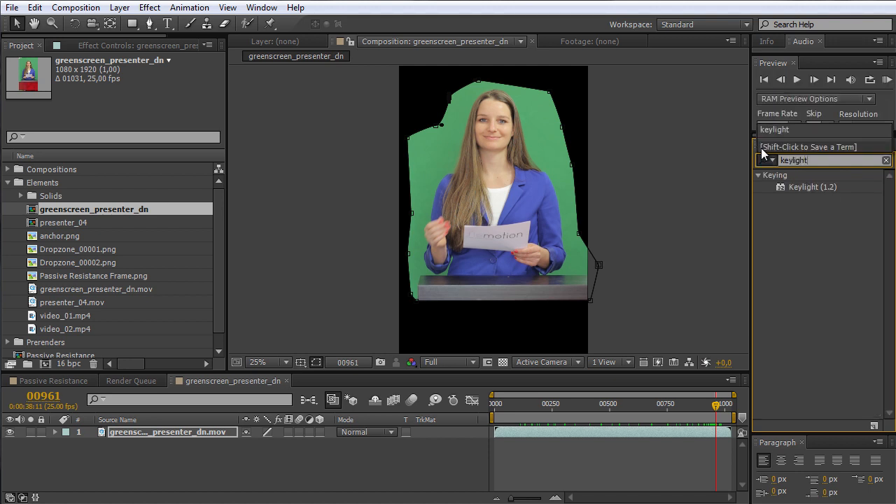
click(808, 186)
drag(809, 185, 515, 146)
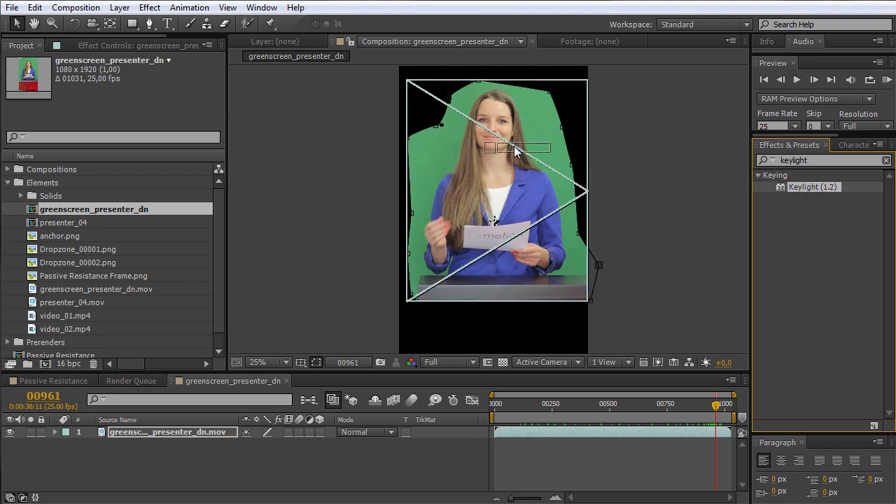
drag(514, 182, 513, 182)
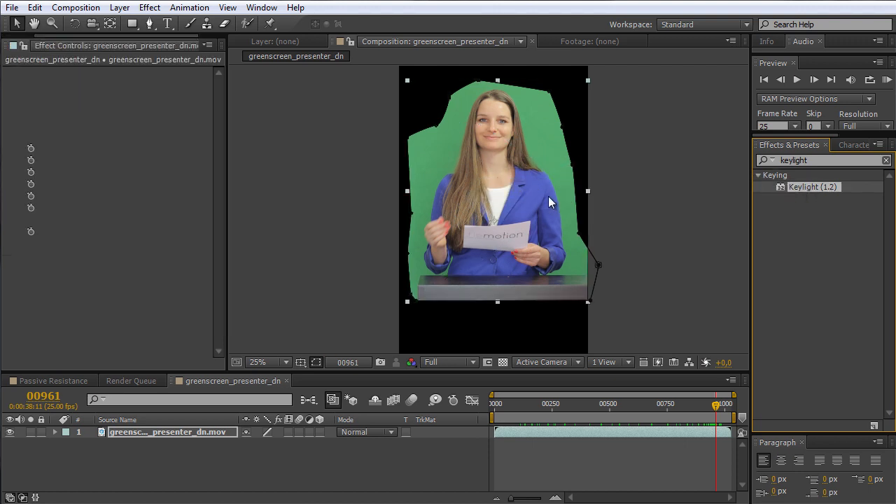
Step: Sample Keylight's Screen Colour from the green backdrop right beside the presenter's shoulder
scroll(466, 189, up, 4)
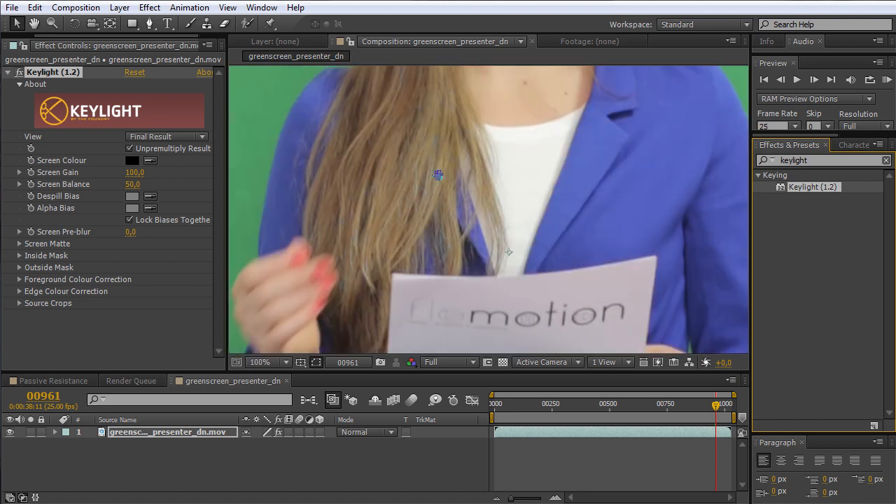
key(h)
drag(488, 297, 505, 326)
click(150, 161)
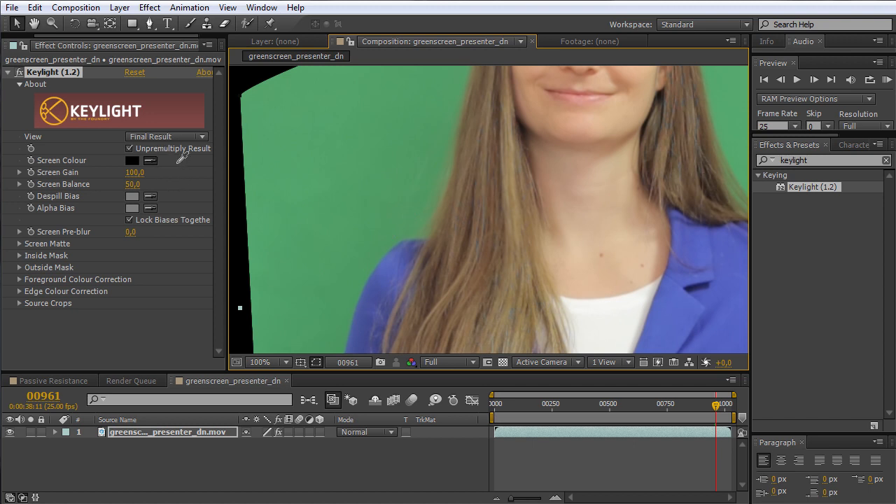
click(388, 239)
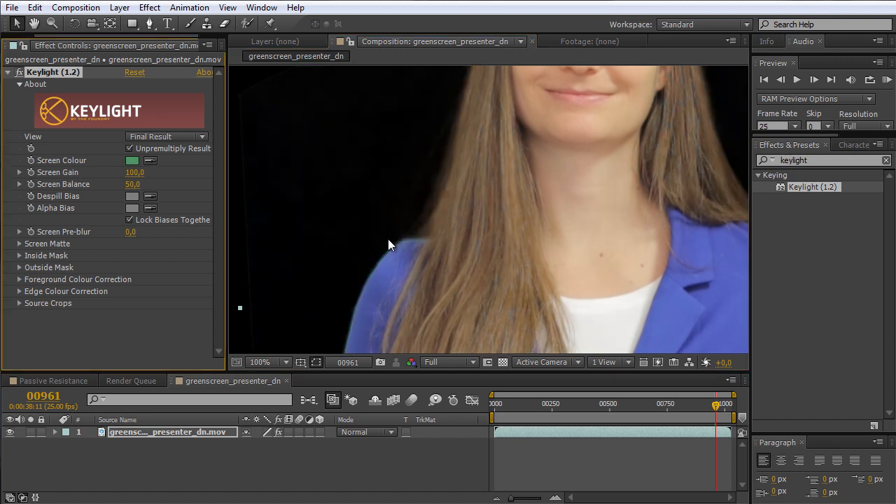
Step: Show the alpha channel of the whole keyed presenter to examine the matte
scroll(431, 187, down, 2)
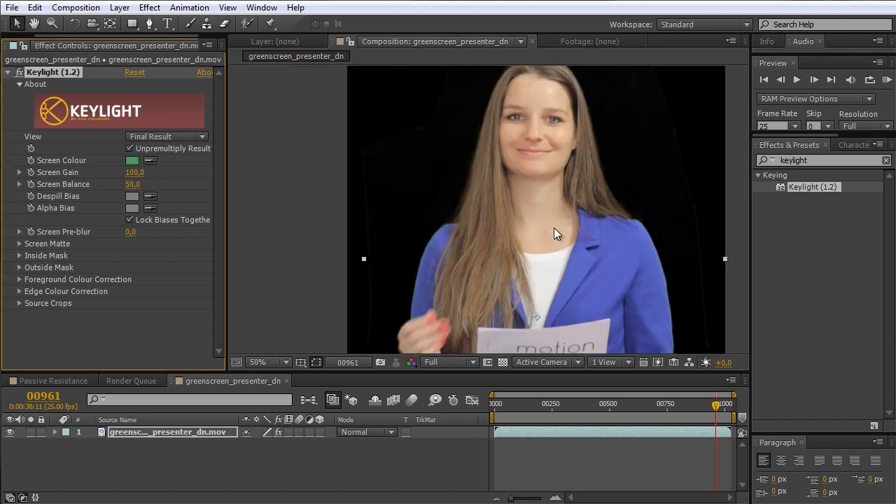
scroll(552, 226, down, 2)
drag(554, 311, 493, 273)
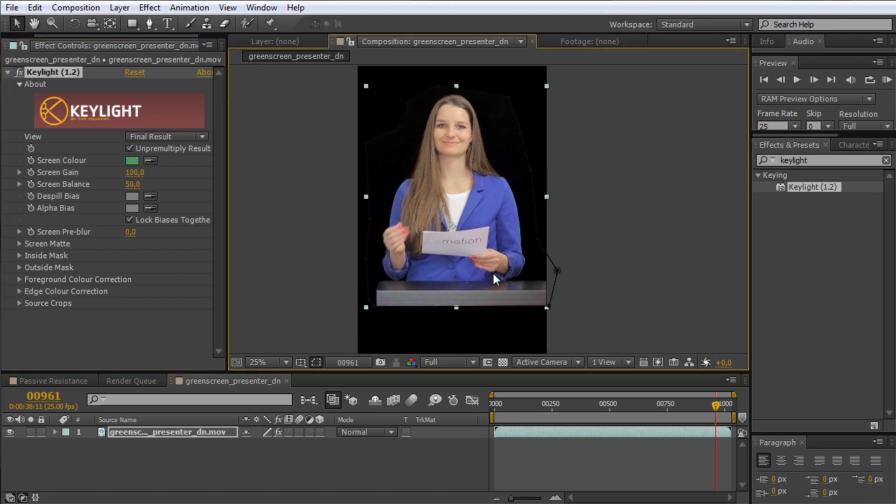
key(alt+4)
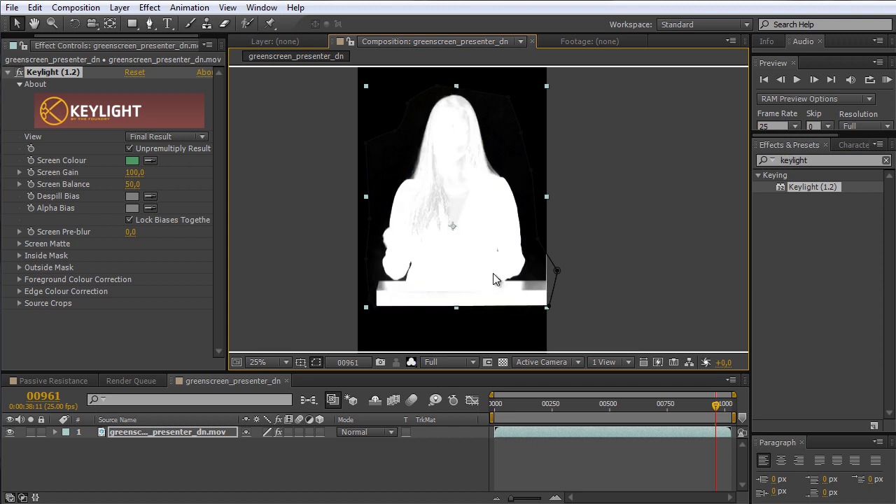
Step: Examine the holes in the presenter's matte and lower the Screen Matte's Clip White to 79
scroll(532, 191, up, 2)
scroll(456, 276, up, 2)
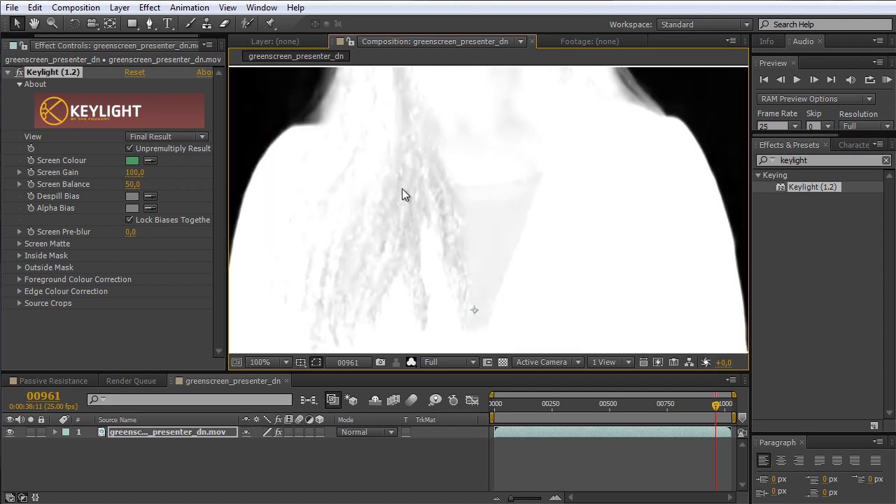
scroll(412, 269, down, 2)
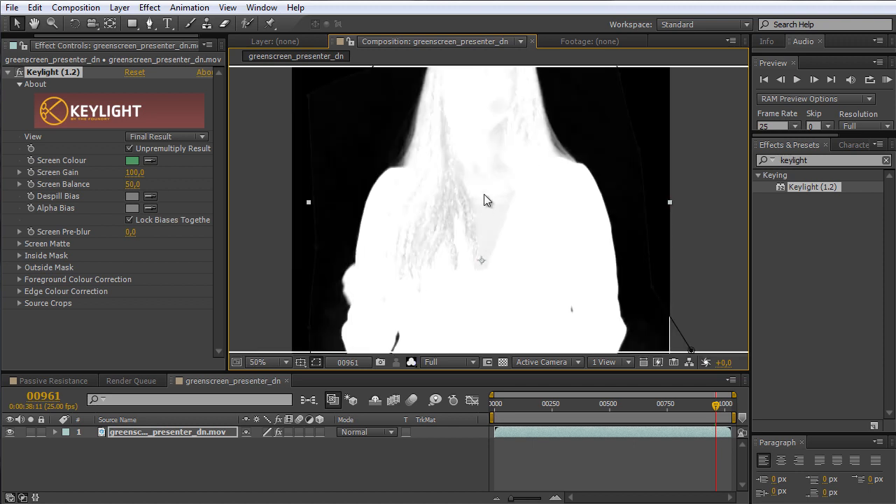
drag(509, 317, 458, 216)
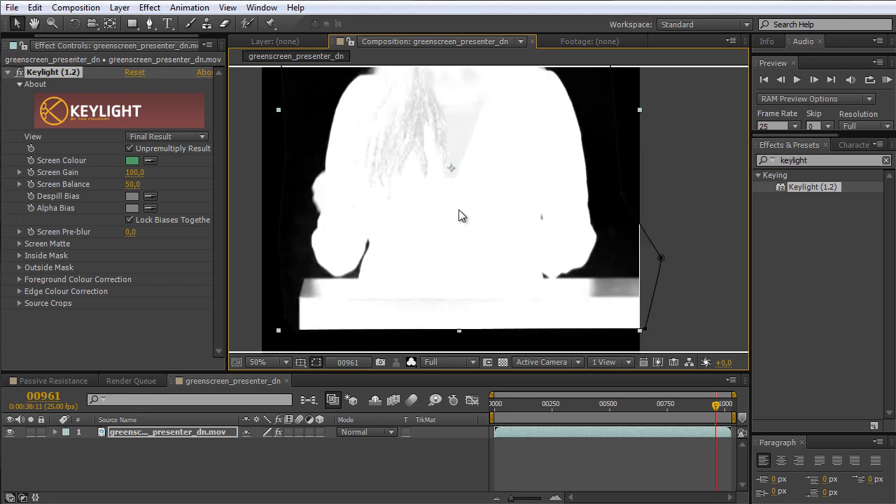
click(20, 244)
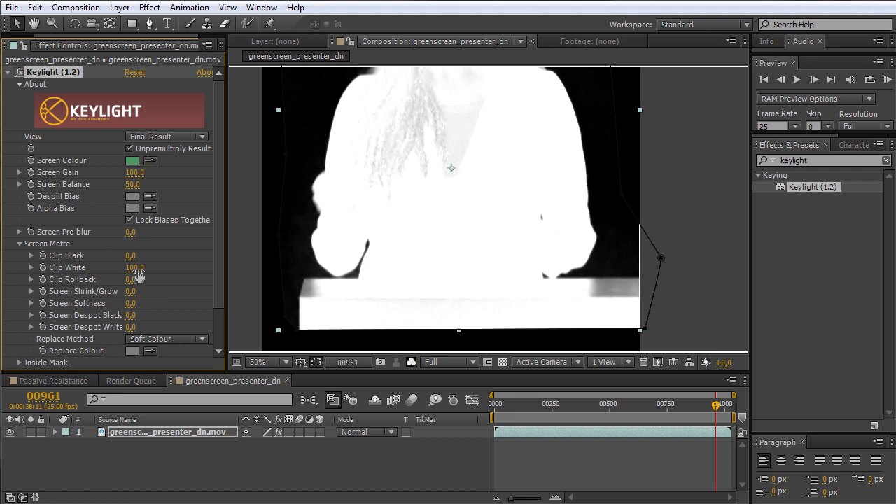
drag(133, 268, 124, 267)
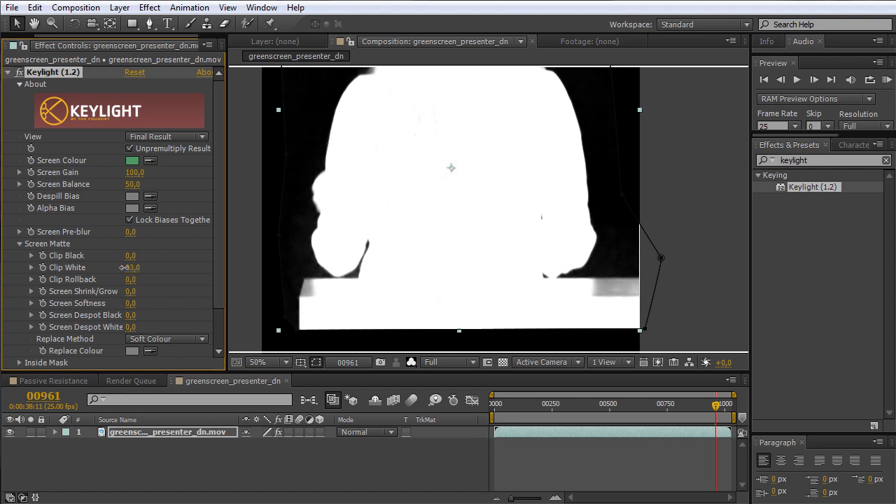
Step: Inspect the matte around the presenter's head and raise Clip Black to 6 to clean the background
key(space)
drag(424, 152, 434, 282)
drag(446, 224, 445, 288)
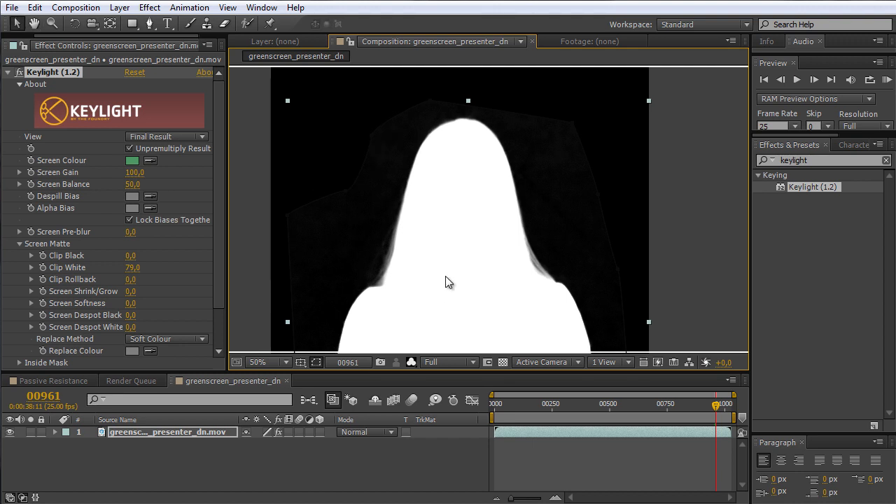
scroll(445, 276, up, 1)
key(space)
drag(413, 221, 572, 303)
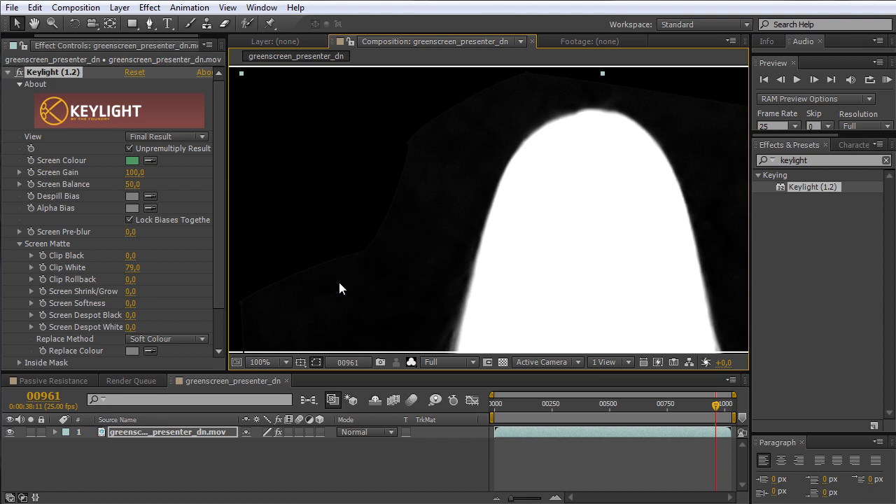
drag(128, 257, 134, 257)
Step: Check the matte around the hair and body, and set Clip White to 84
key(space)
drag(525, 294, 435, 150)
scroll(448, 202, down, 1)
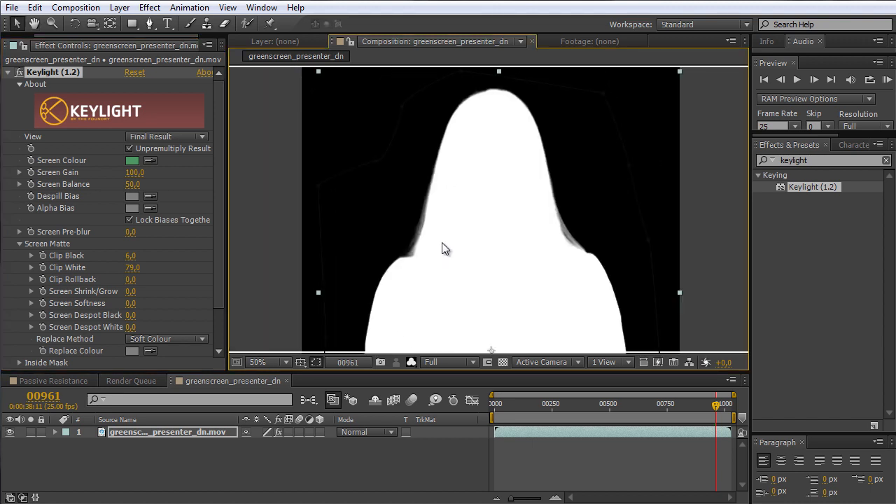
scroll(446, 249, down, 1)
key(space)
drag(484, 297, 485, 257)
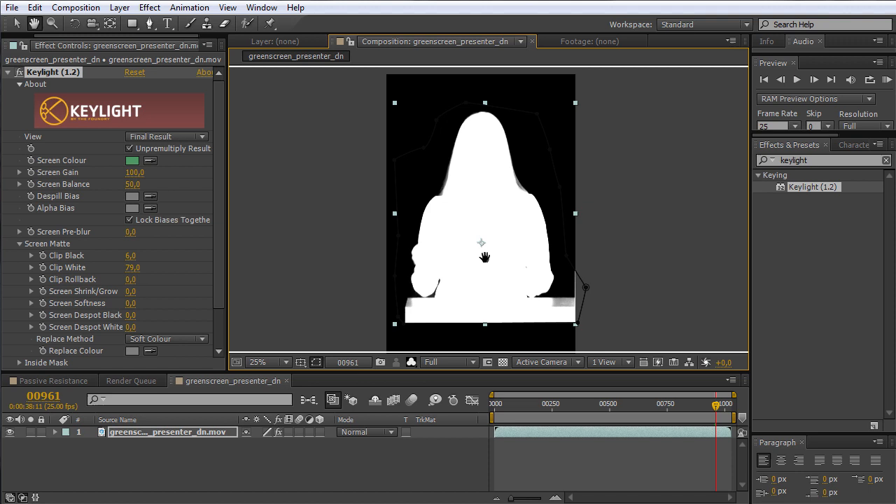
scroll(490, 272, up, 1)
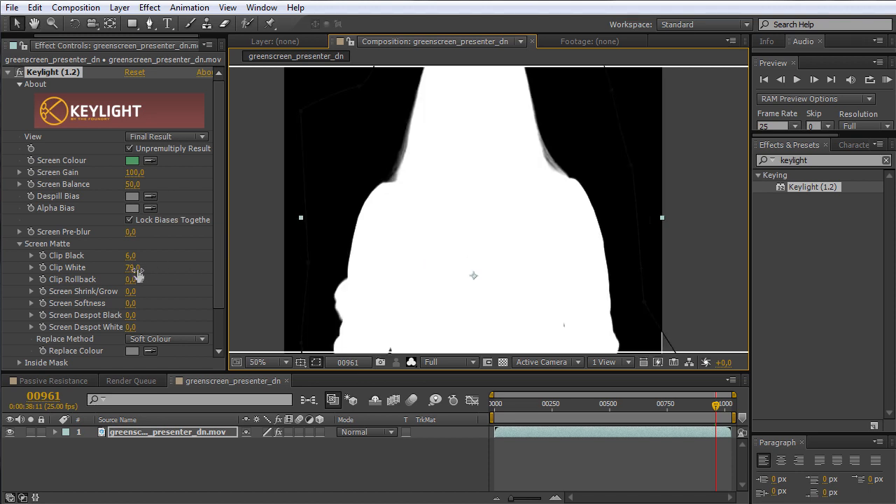
drag(133, 268, 177, 268)
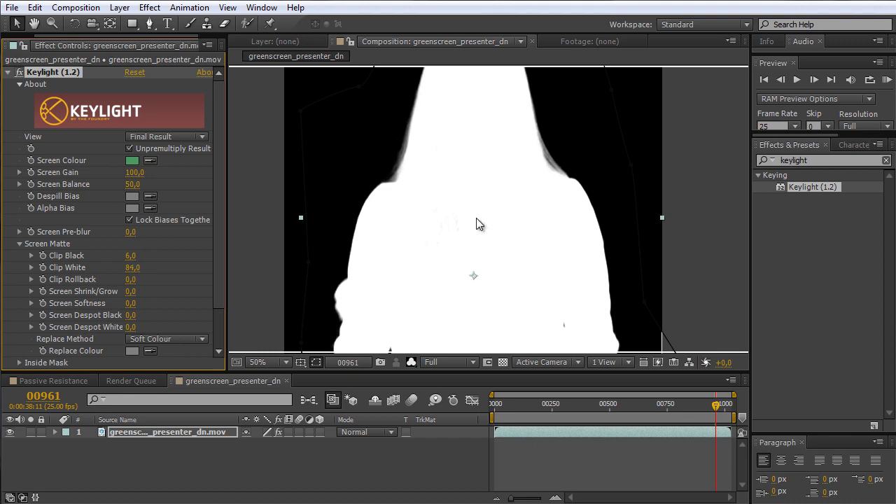
Step: Deselect the presenter layer and switch the view of the whole composition from alpha back to full colour
key(comma)
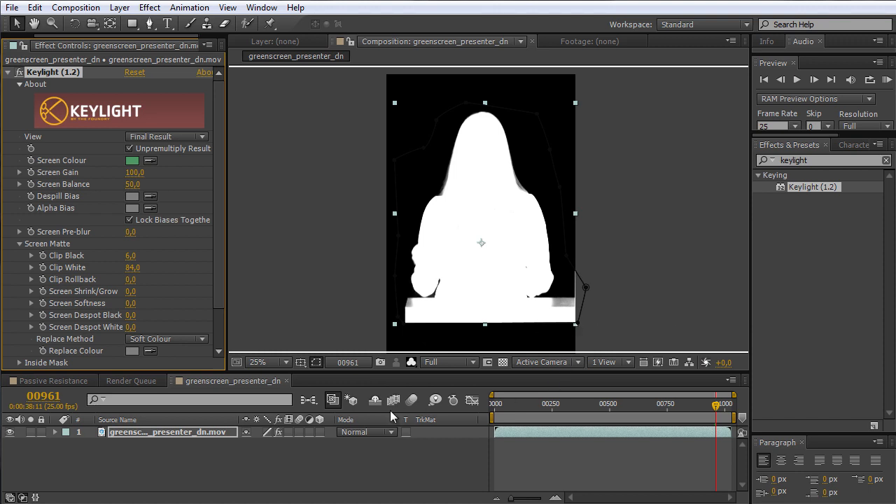
click(189, 460)
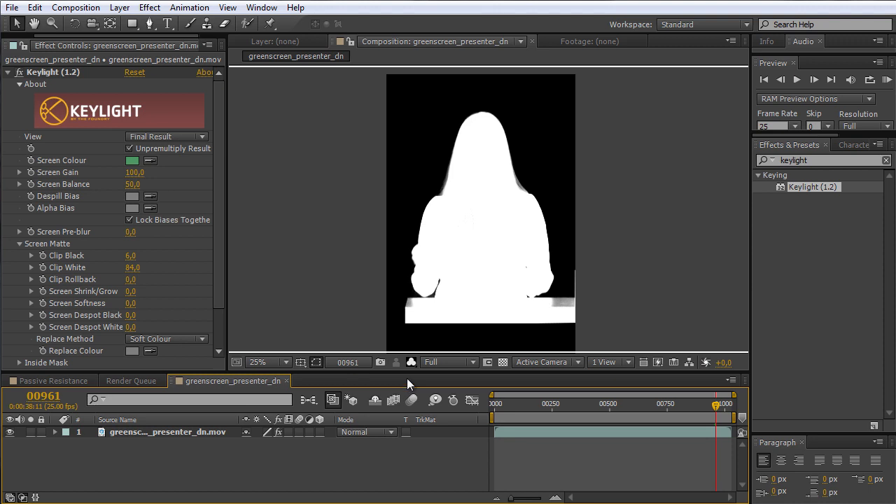
key(alt+4)
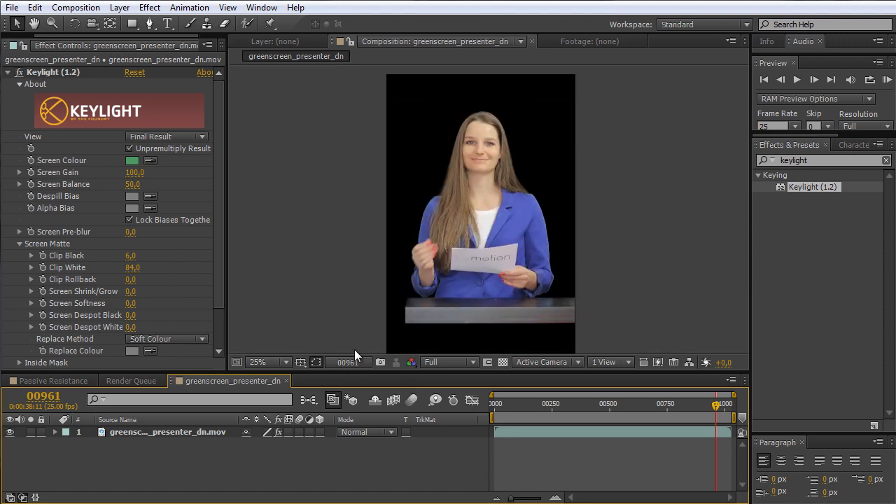
Step: Set the presenter footage's Mask Feather to 10 pixels
click(183, 434)
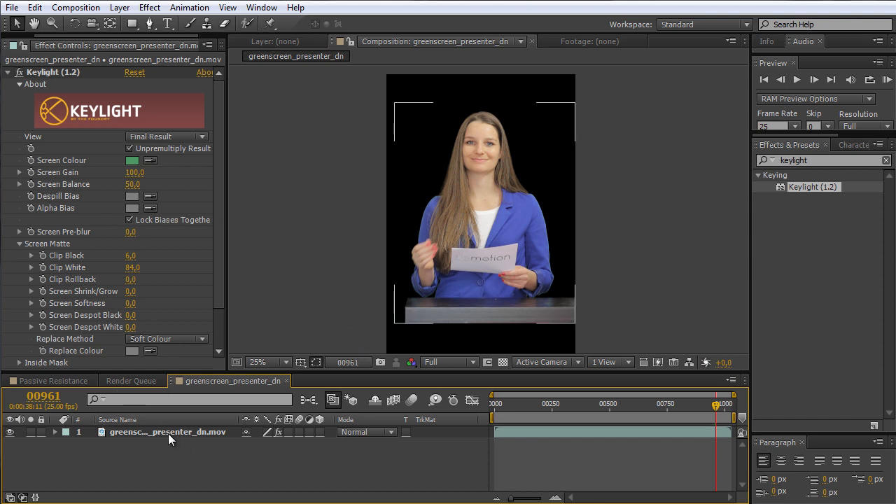
key(F2)
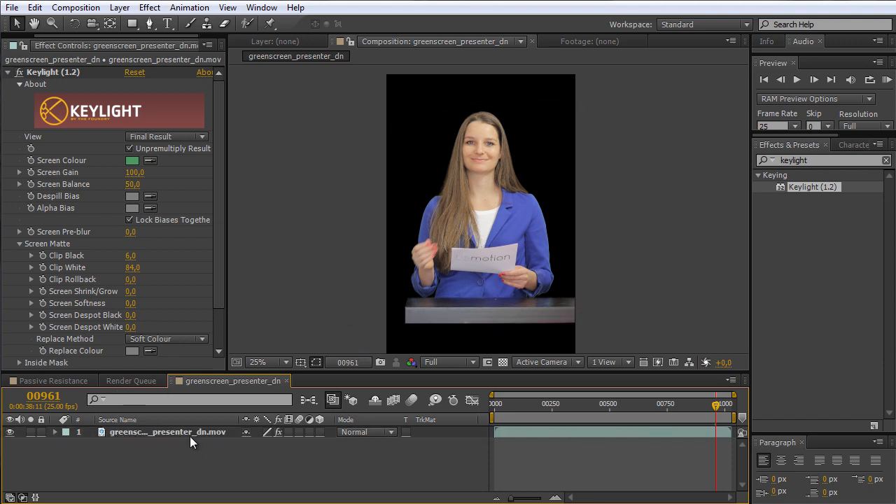
click(184, 432)
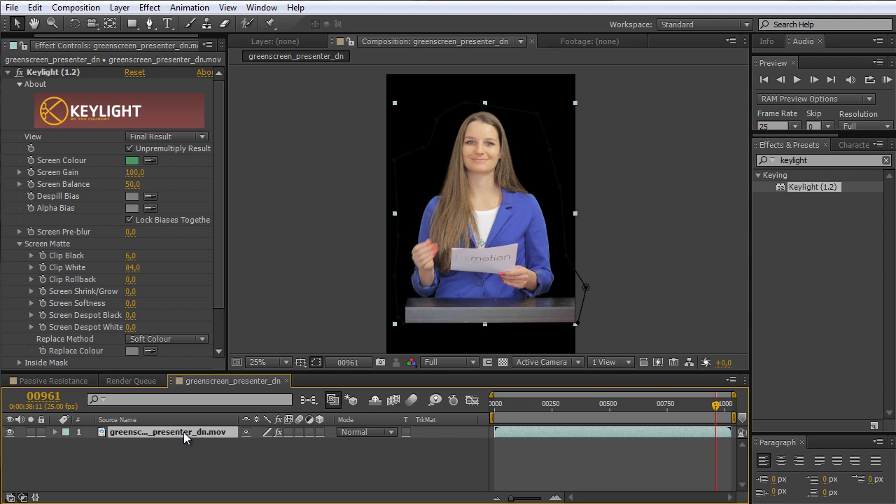
key(f)
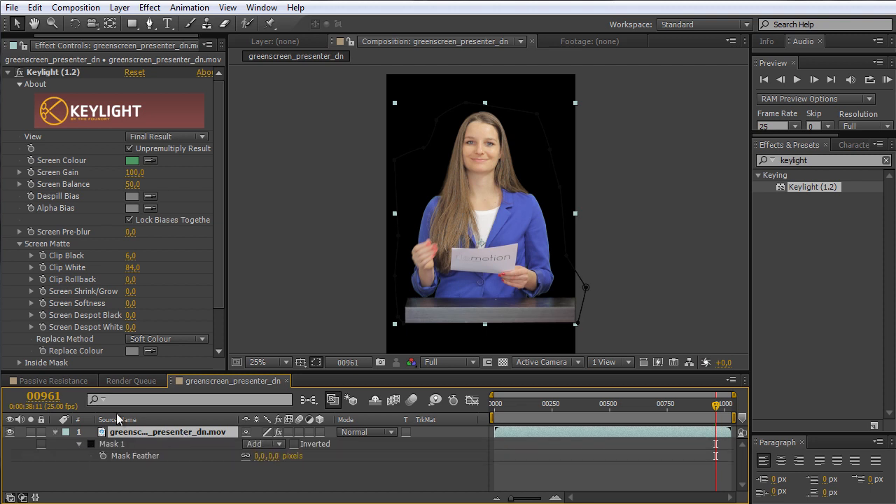
click(274, 456)
text(10)
click(382, 496)
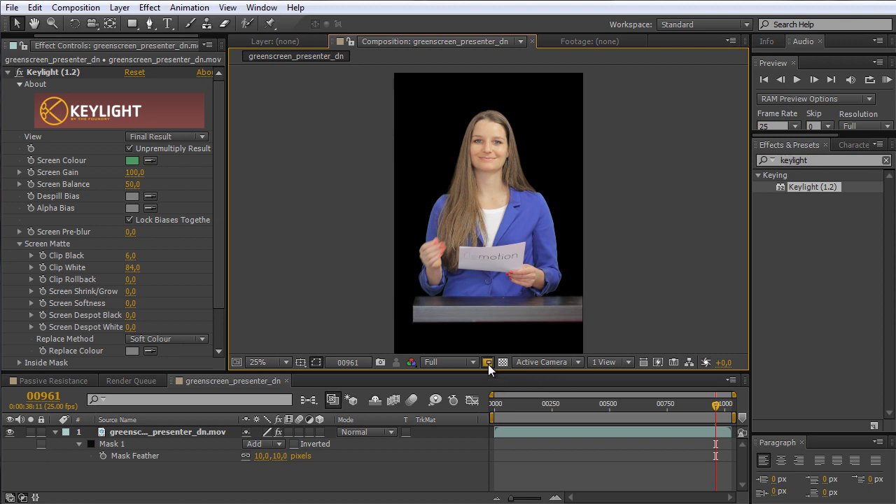
Step: Define a region of interest tightly around the presenter and desk, and crop the composition to it
drag(406, 109, 607, 323)
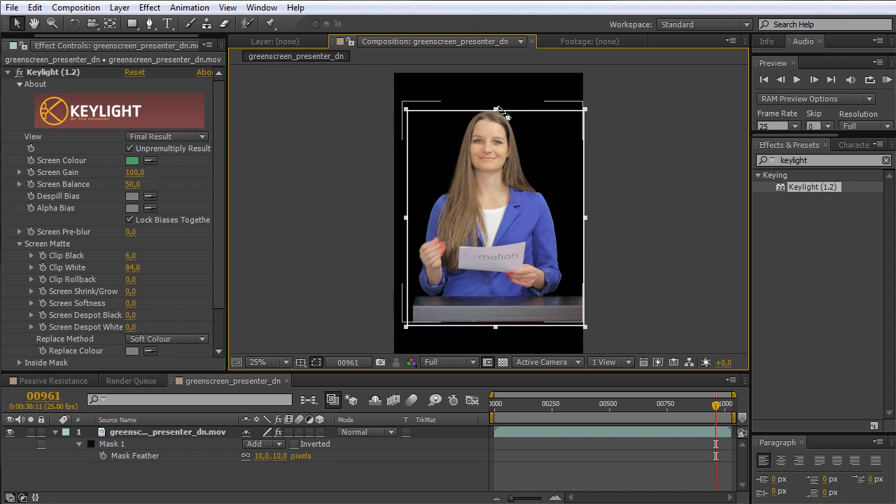
drag(496, 110, 492, 103)
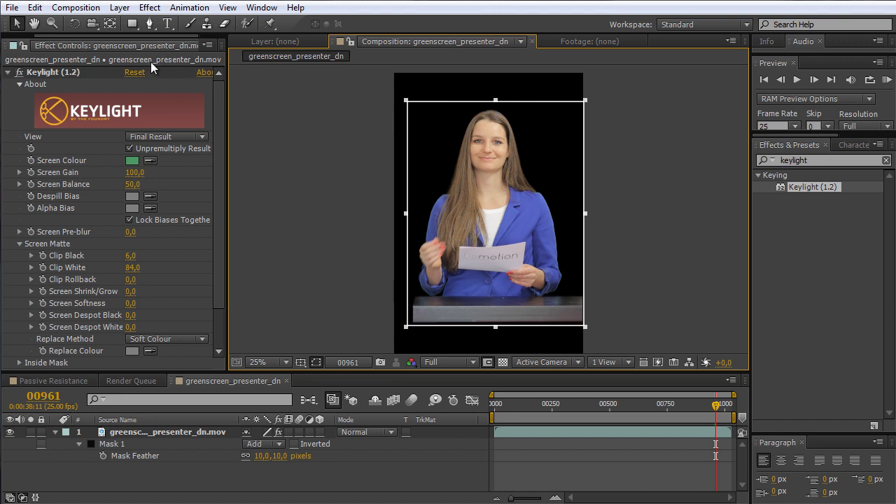
click(76, 8)
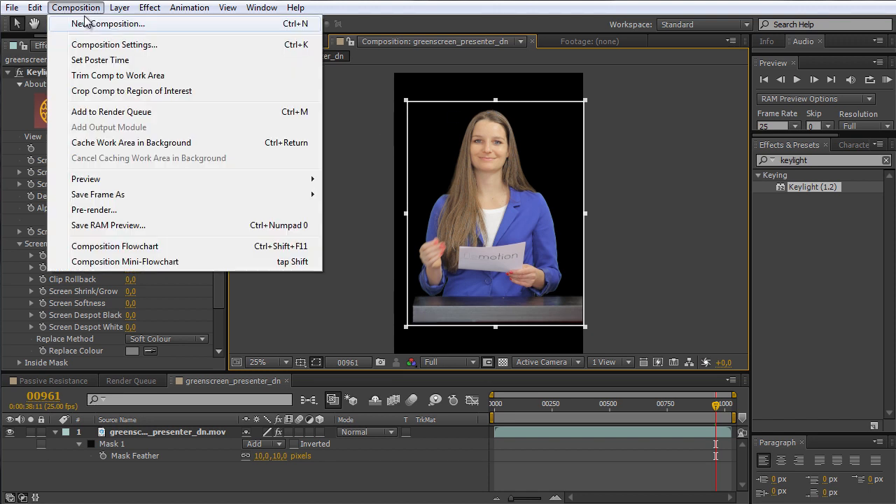
click(121, 92)
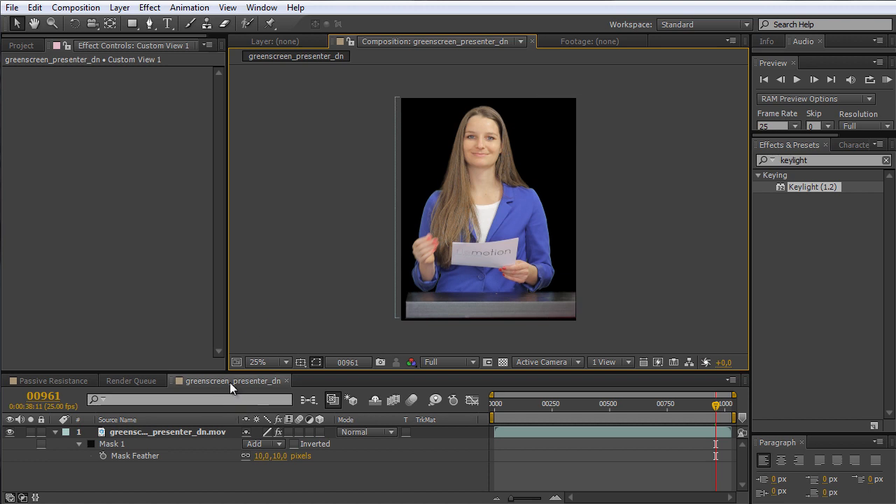
Step: Close the presenter composition and add greenscreen_presenter_dn as the uppermost layer of the Passive Resistance composition
click(289, 382)
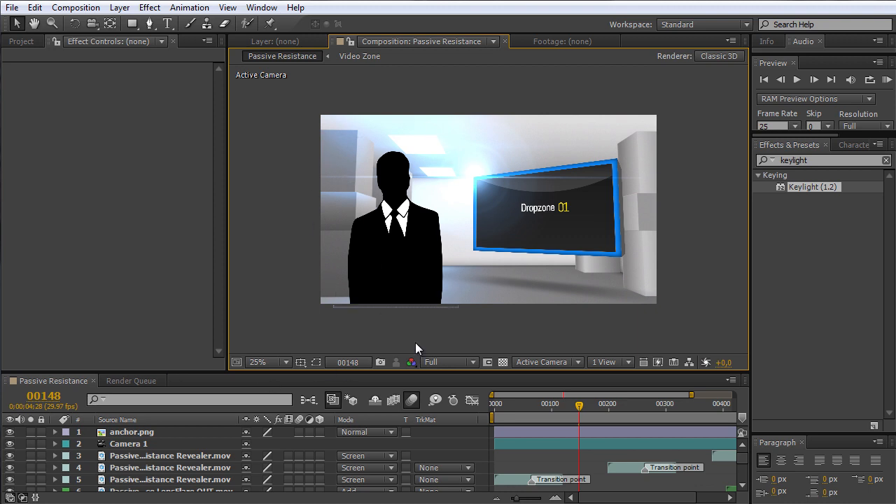
click(21, 42)
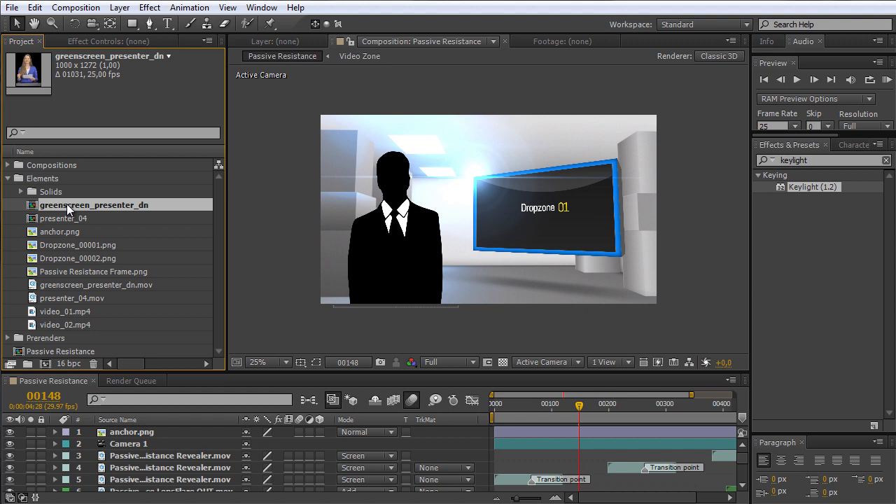
drag(177, 373, 191, 321)
drag(76, 203, 138, 381)
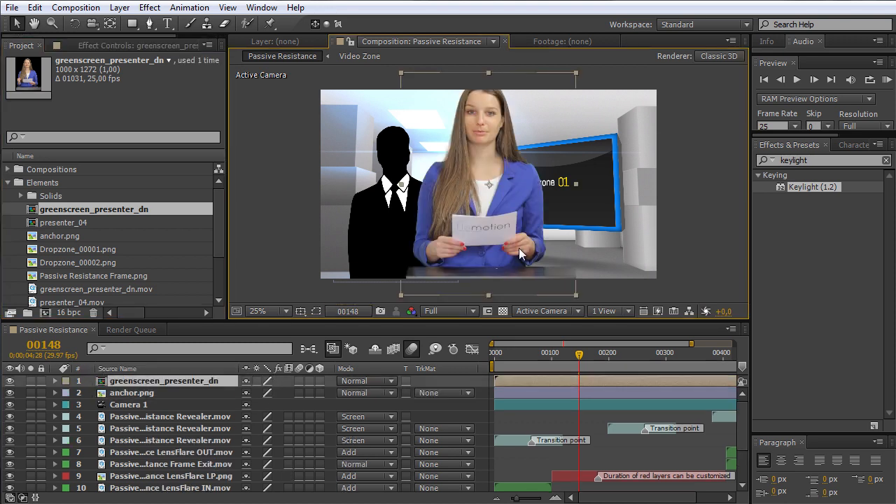
Step: Scale the presenter layer to 80%, place it over the anchor.png silhouette, and hide the silhouette layer
key(s)
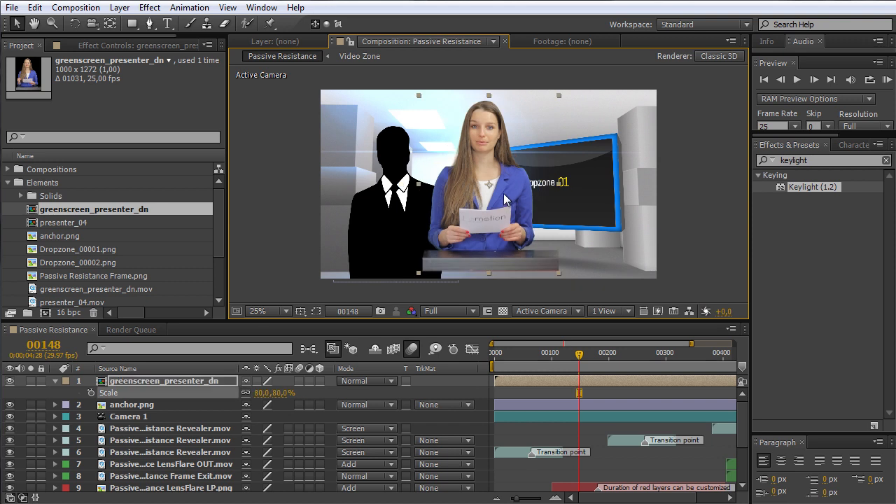
drag(503, 193, 415, 211)
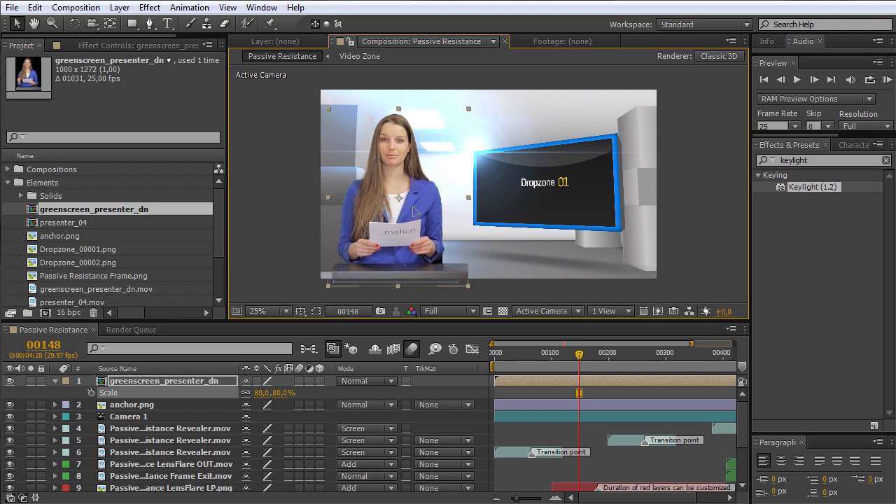
click(133, 405)
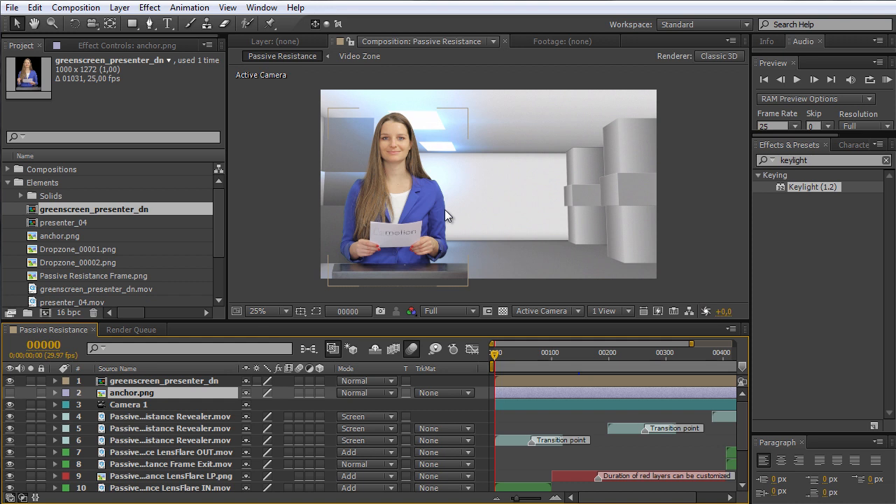
Step: Preview the set at frame 00185 and open the Video Zone composition from its layer
drag(582, 355, 600, 356)
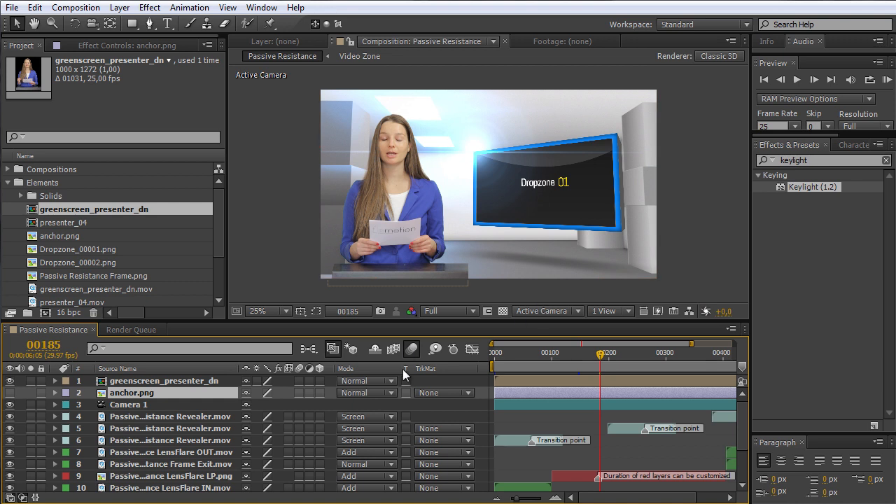
scroll(543, 375, down, 3)
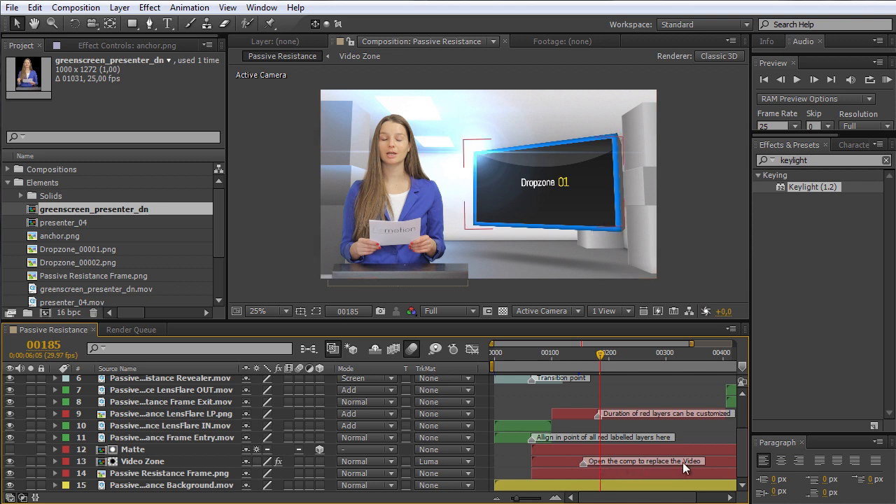
double_click(141, 463)
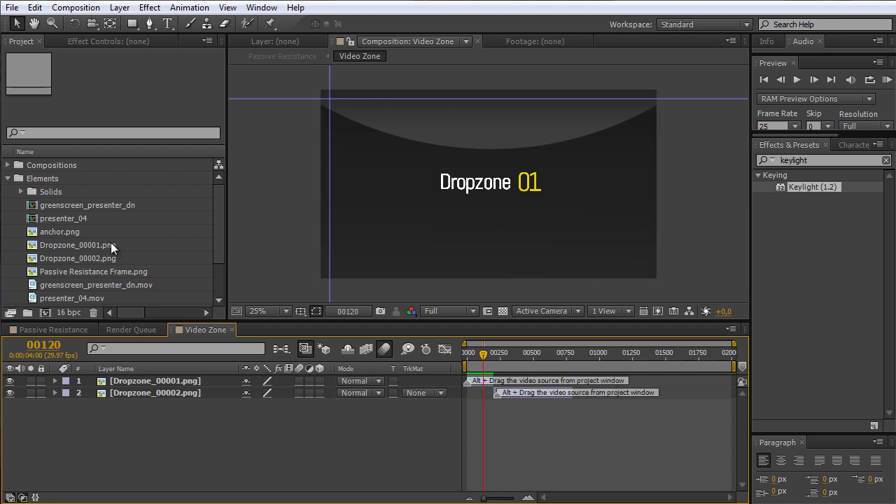
Step: Replace the Dropzone_00001.png layer's source in the Video Zone composition with video_01.mp4
scroll(215, 226, down, 2)
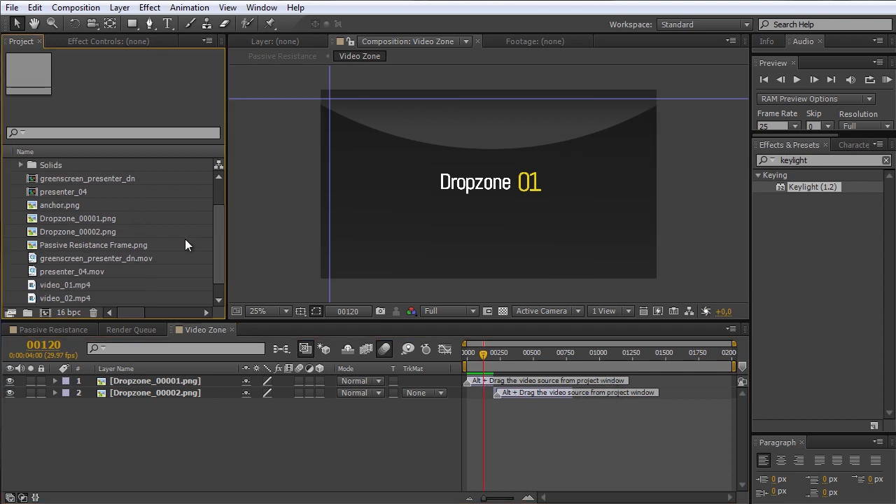
click(76, 285)
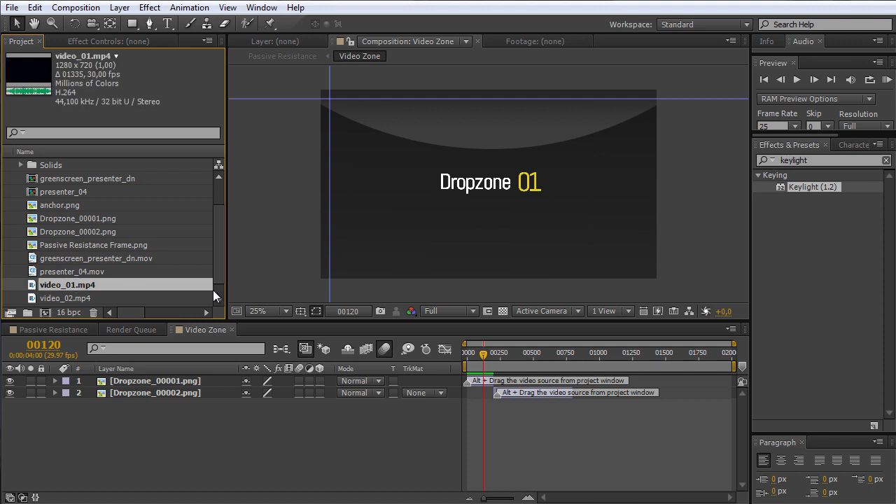
click(147, 383)
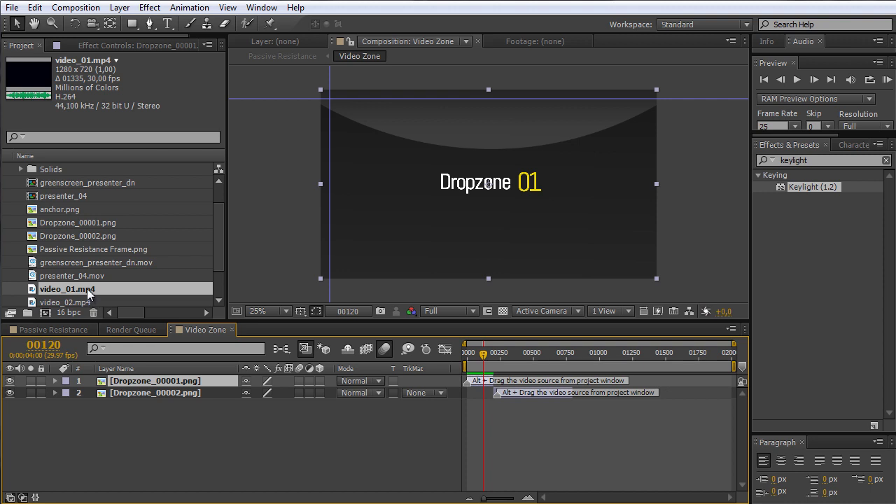
drag(89, 294, 156, 384)
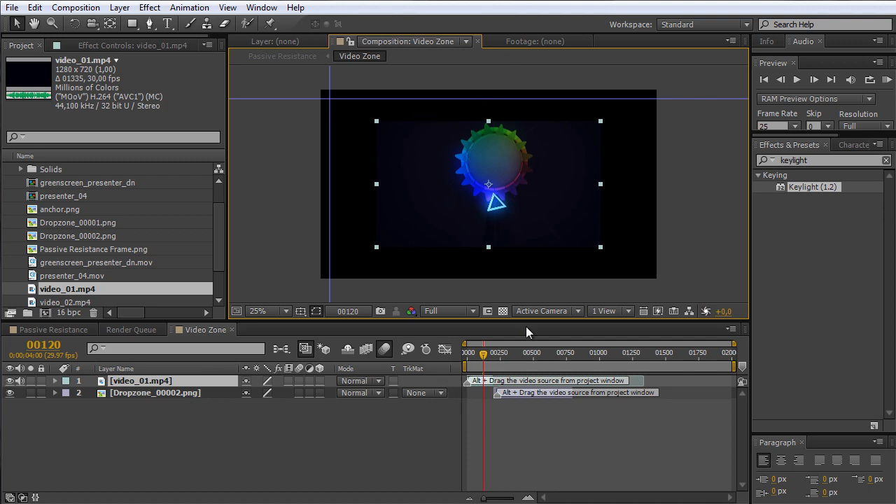
Step: Show the transparency grid and scale the video_01.mp4 layer to 150% so it fills the frame
click(503, 311)
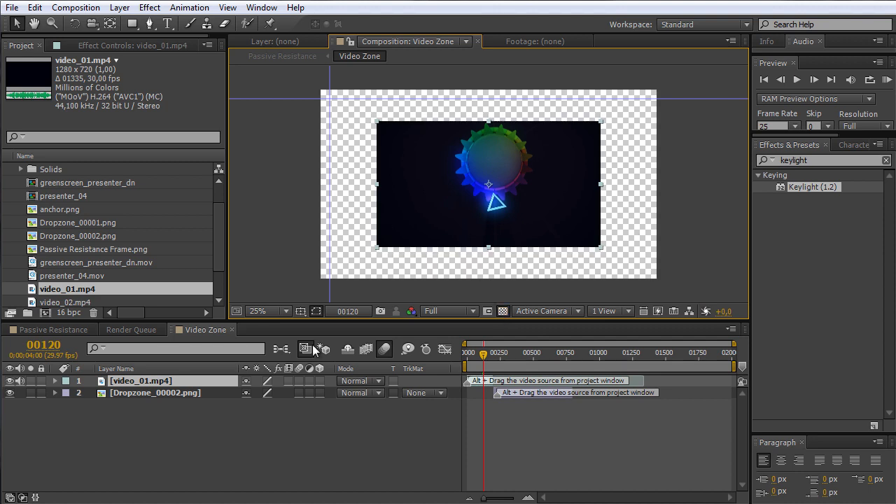
key(s)
drag(276, 393, 319, 393)
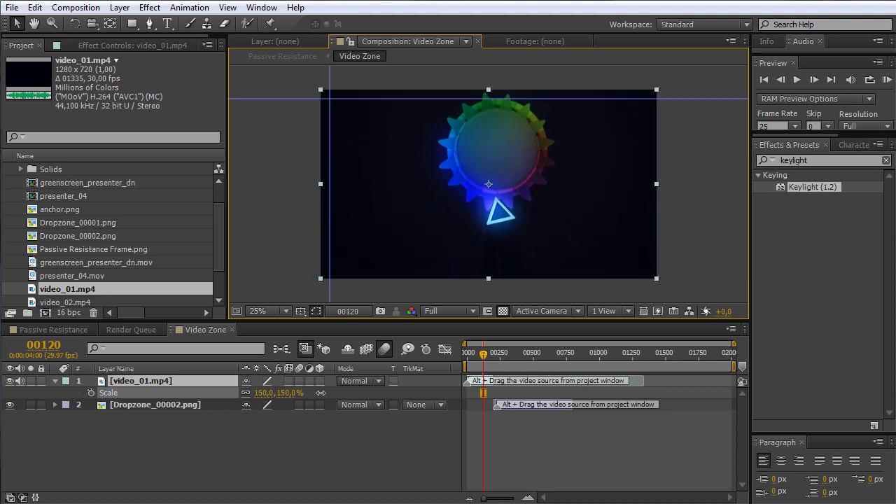
Step: Slip the video_01.mp4 footage within its layer's existing in and out points and return to frame 00000
key(=)
key(=)
key(=)
mouse_move(564, 498)
mouse_down()
mouse_move(581, 498)
mouse_move(561, 499)
mouse_up()
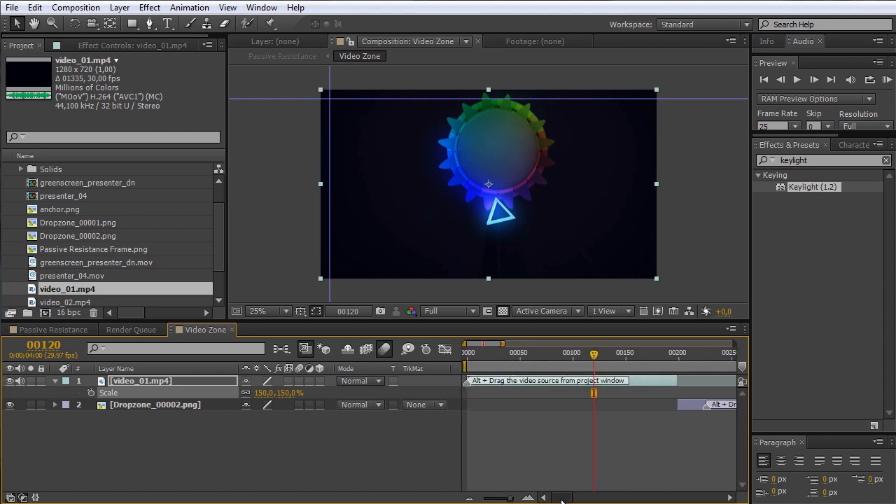
drag(596, 358, 578, 382)
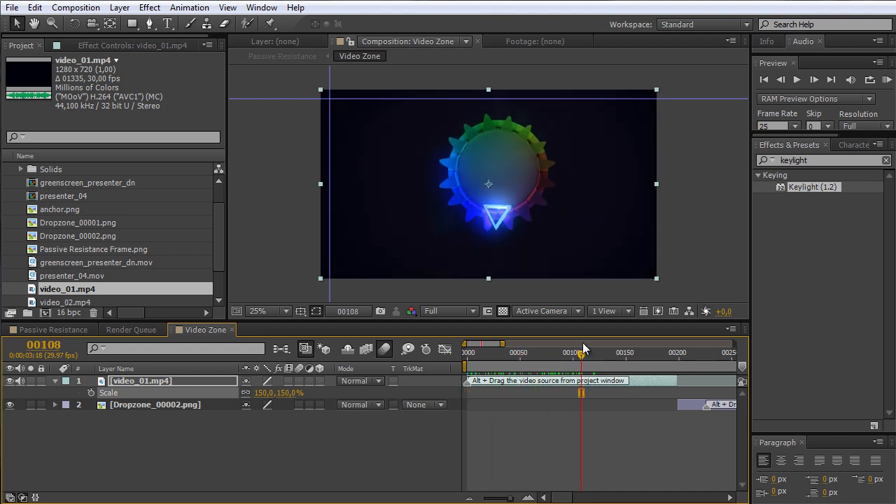
key(y)
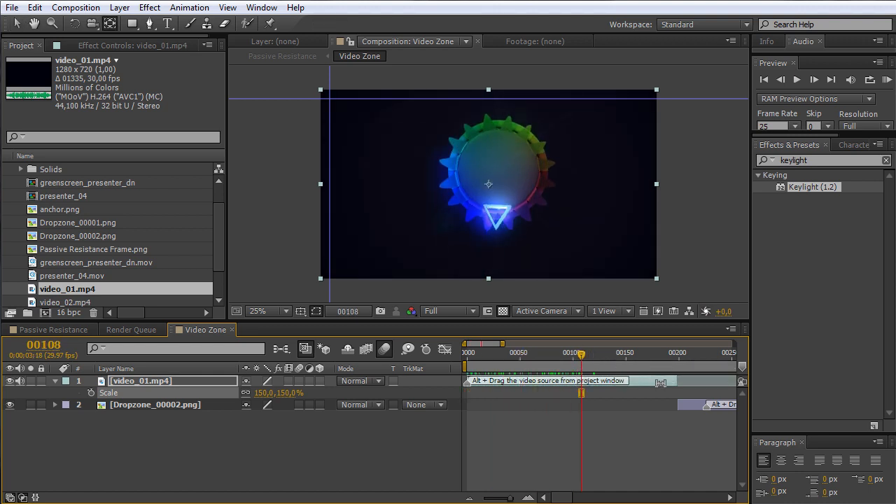
mouse_move(661, 380)
mouse_down()
mouse_move(525, 381)
mouse_move(654, 385)
mouse_up()
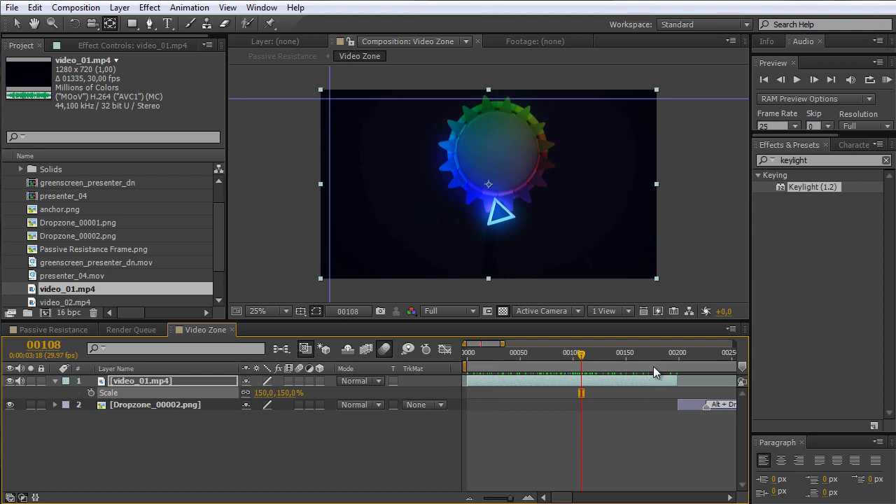
drag(623, 379, 545, 380)
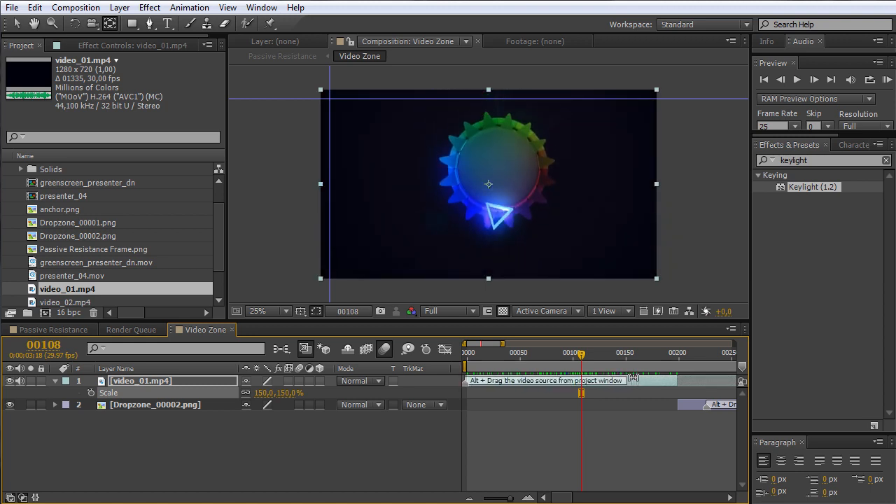
key(Home)
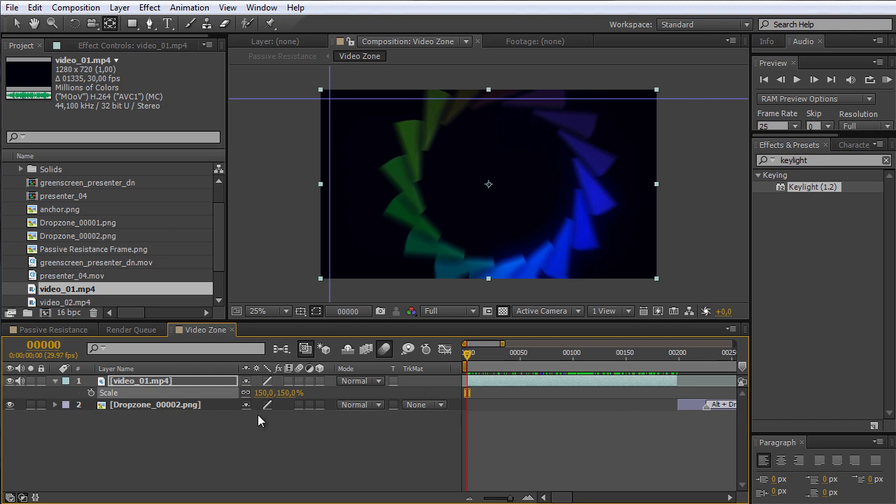
Step: Replace the Dropzone_00002.png layer's source with video_02.mp4
click(187, 406)
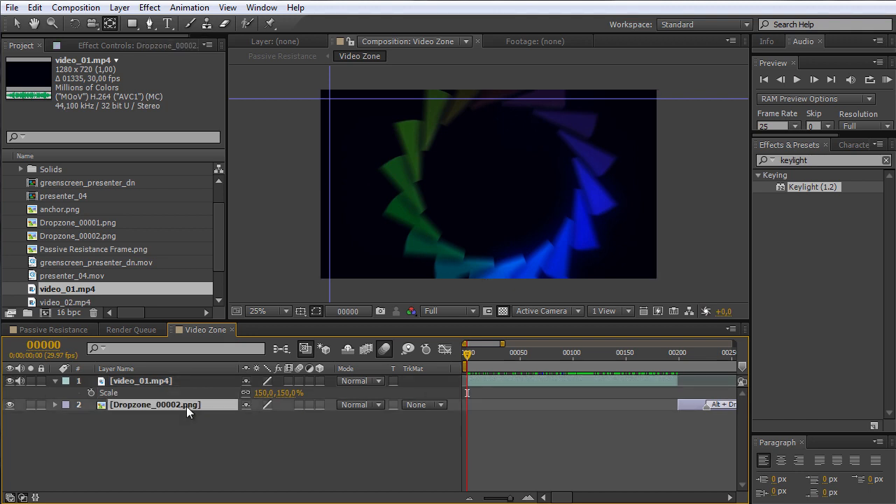
click(175, 423)
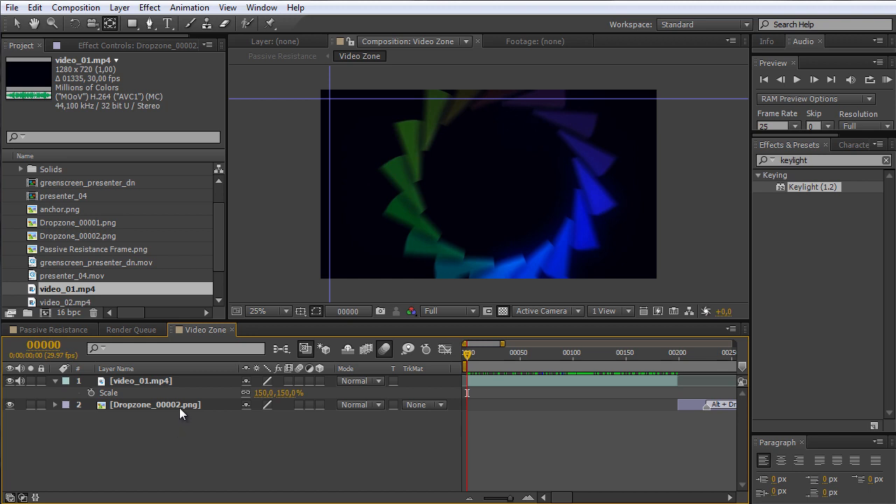
click(178, 406)
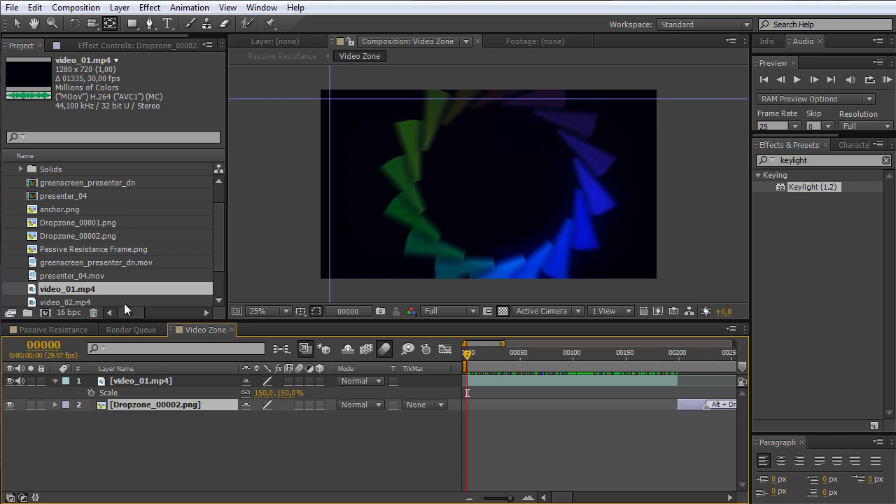
click(78, 303)
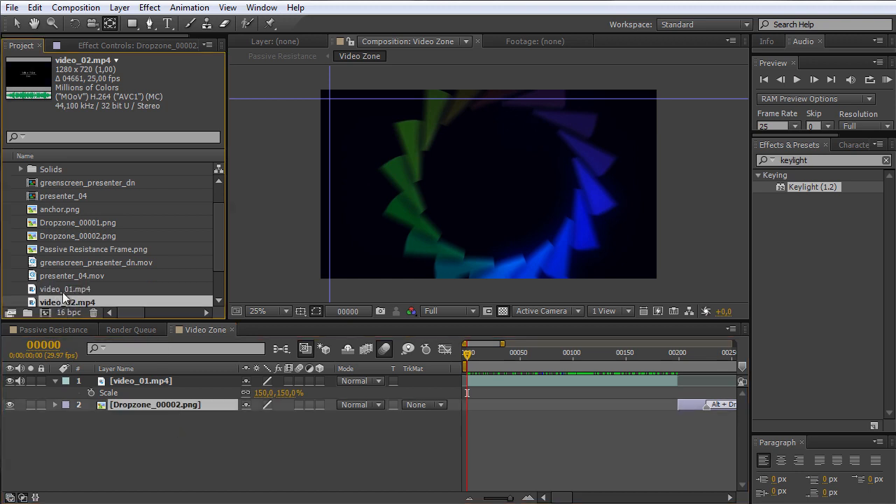
drag(65, 297, 151, 402)
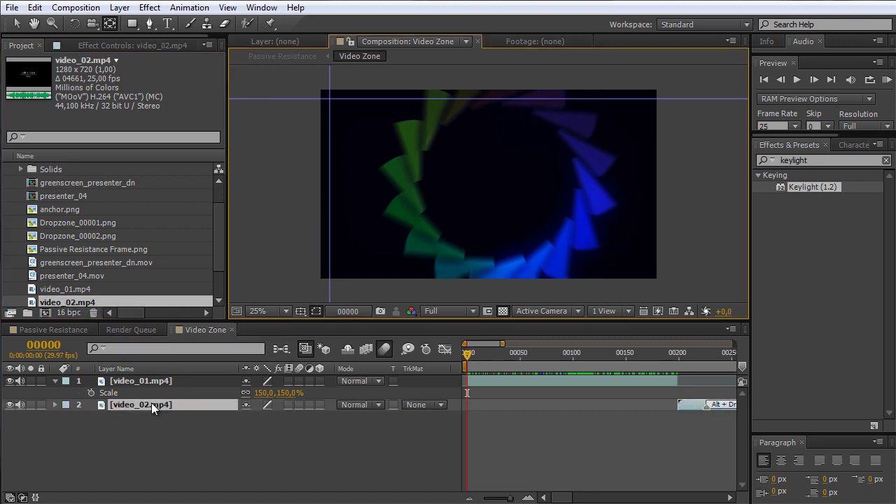
Step: Display frame 00444 and set the video_02.mp4 layer's scale to 150%
click(709, 355)
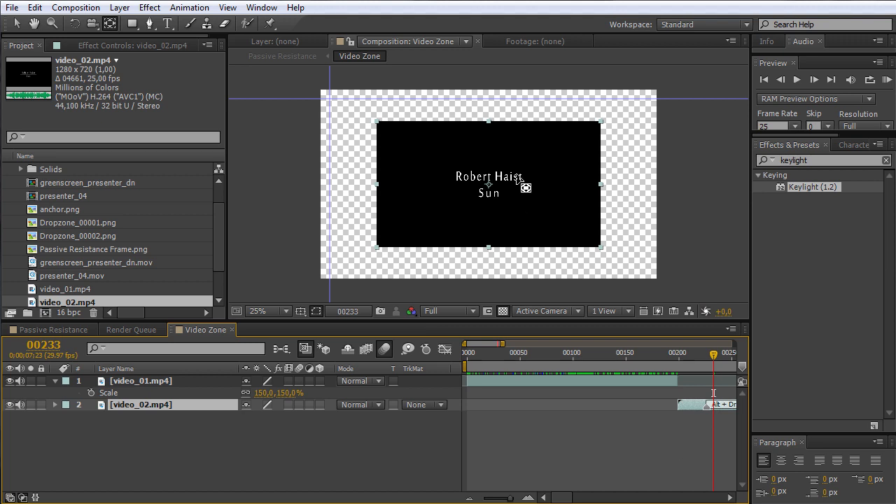
click(631, 497)
click(680, 355)
key(s)
key(s)
key(s)
drag(301, 416, 320, 419)
click(290, 417)
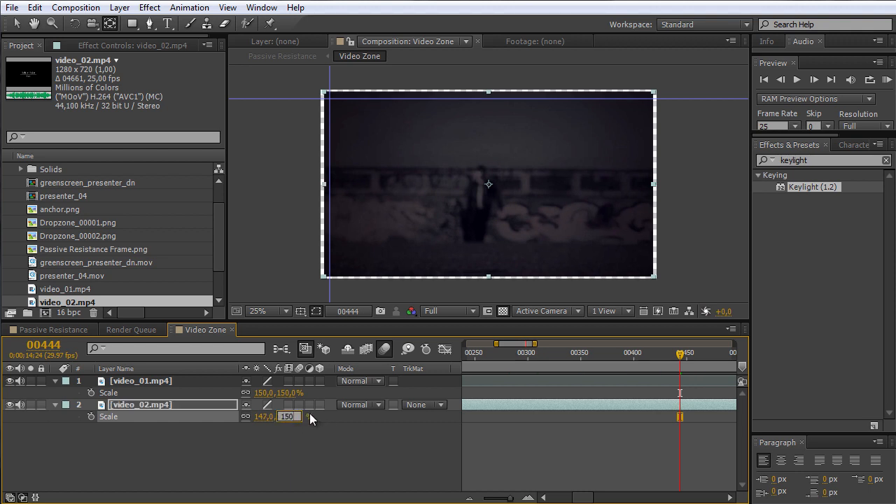
click(342, 462)
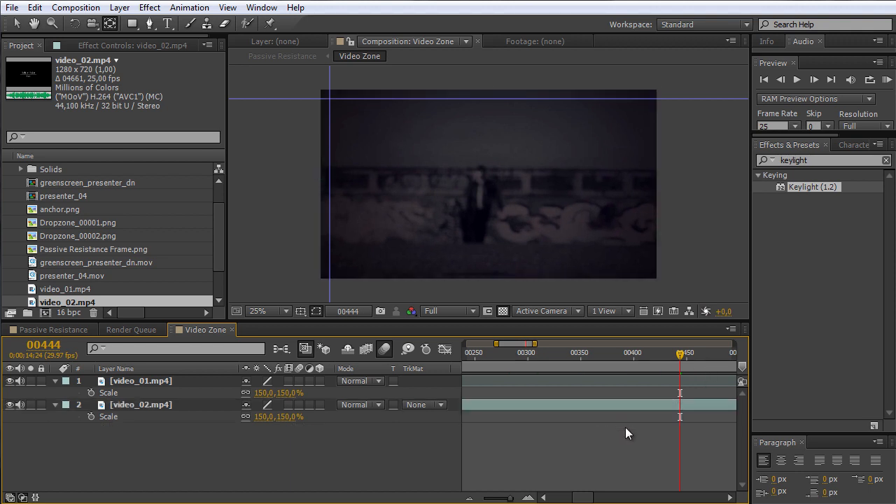
Step: Slip the video_02.mp4 footage within its layer's trimmed duration and collapse the properties of both video layers
key(minus)
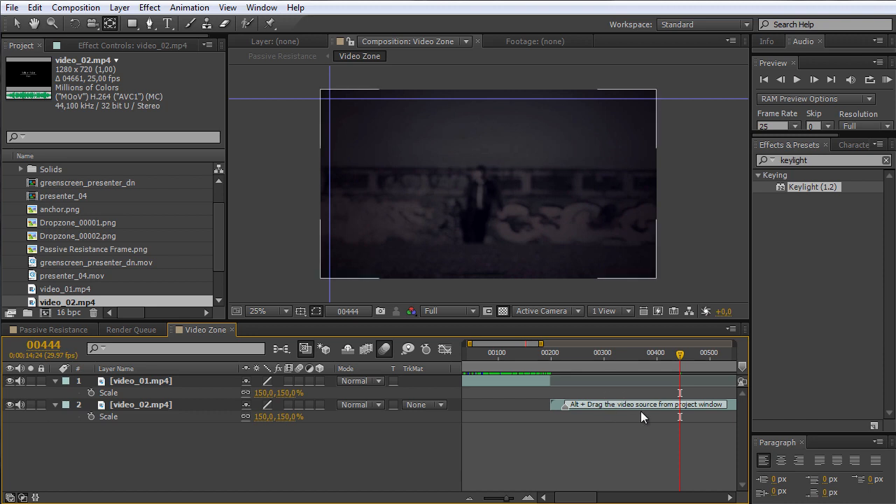
drag(641, 411, 584, 405)
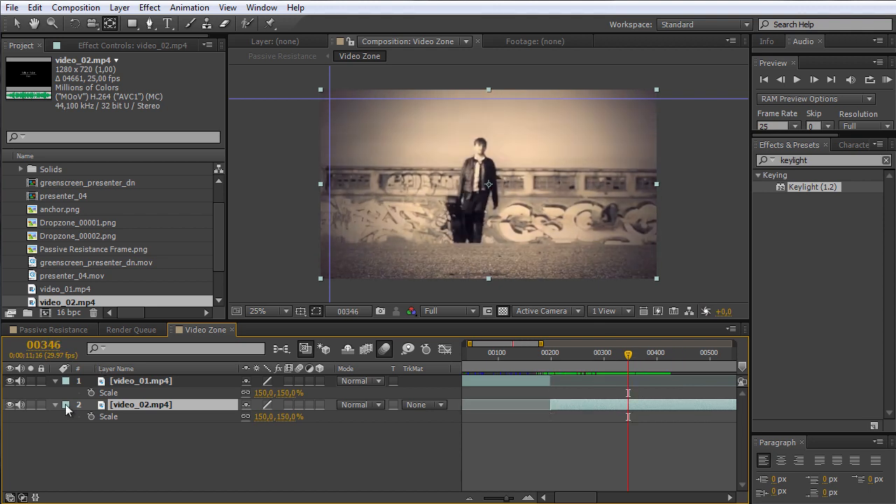
click(55, 405)
click(56, 381)
click(66, 415)
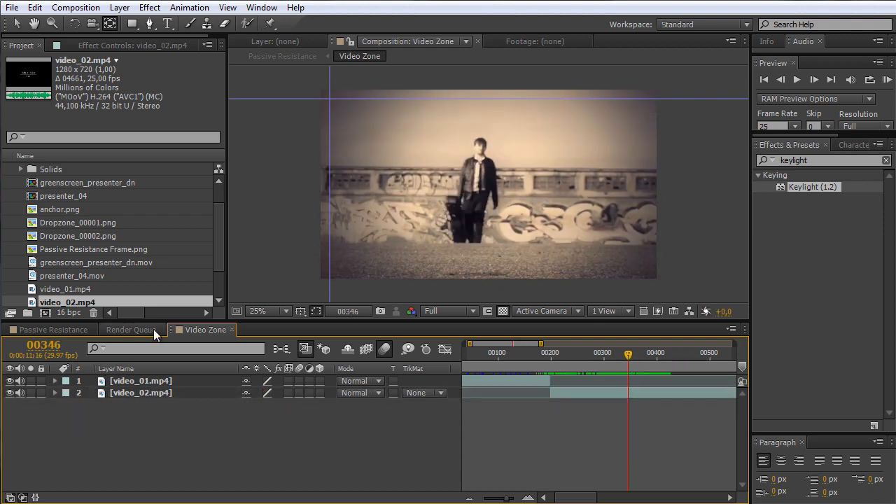
Step: Switch to the Passive Resistance composition with an enlarged viewer and run a RAM preview of the set
click(153, 329)
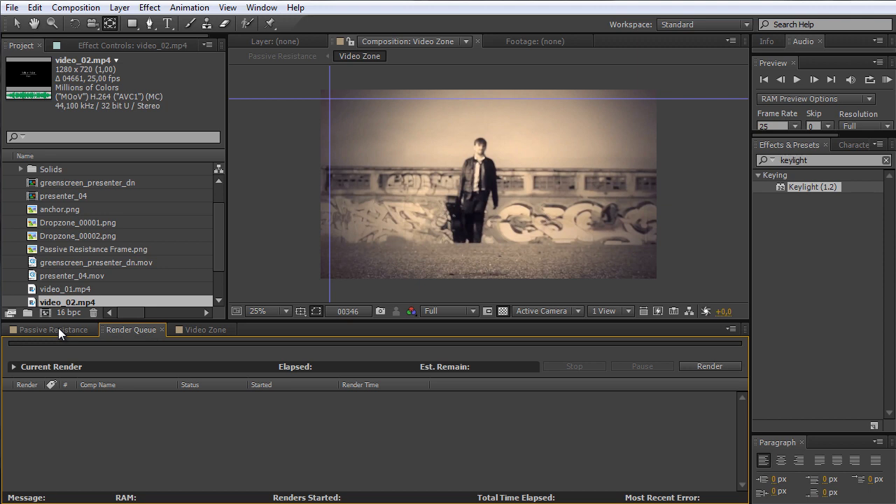
click(58, 329)
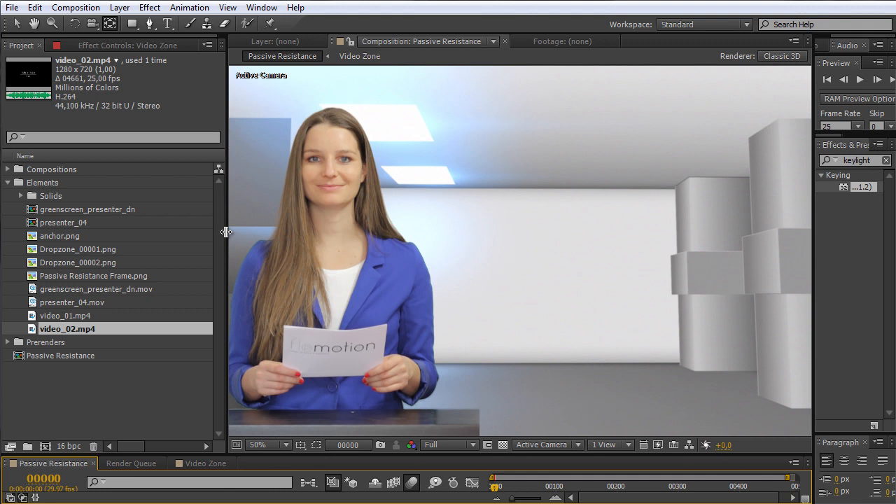
drag(226, 232, 47, 212)
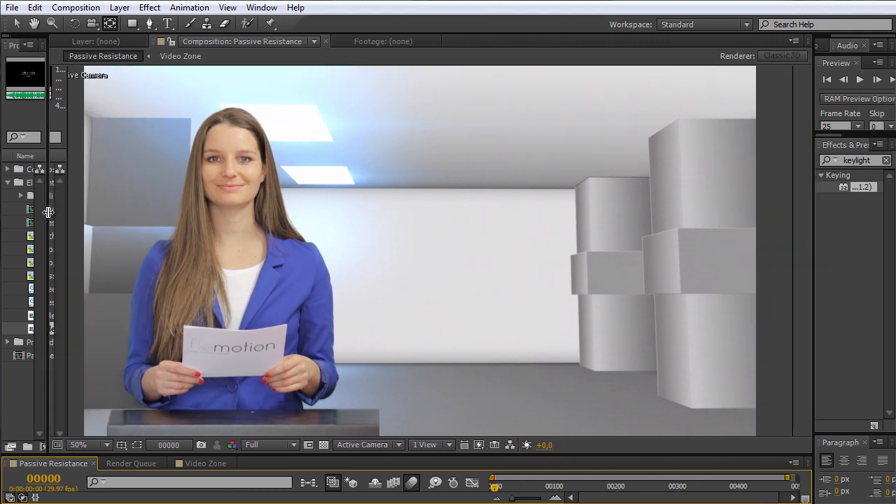
drag(813, 99, 761, 100)
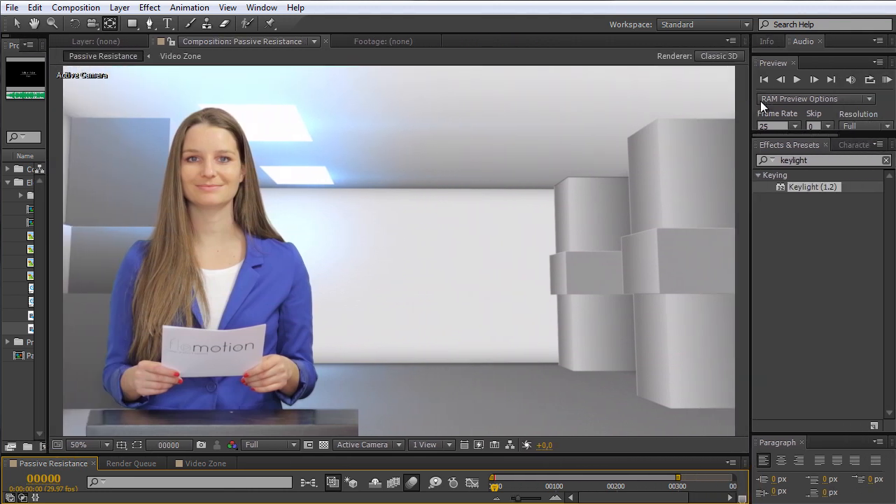
click(886, 80)
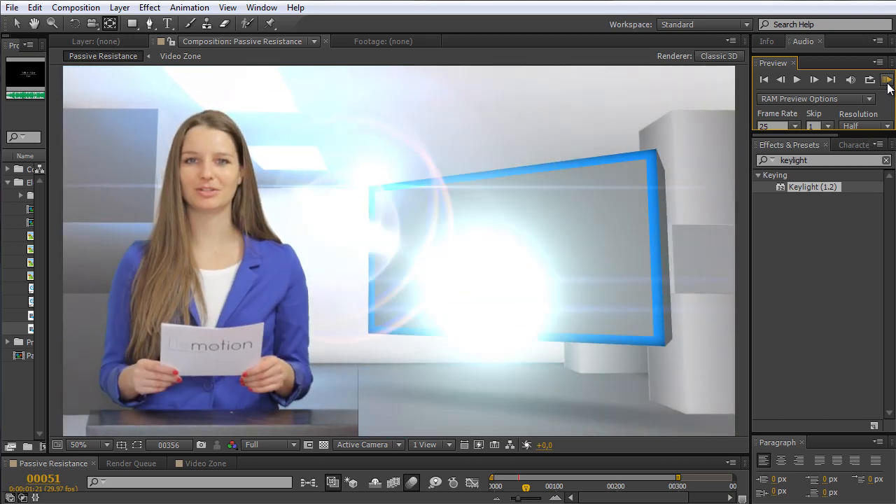
click(888, 85)
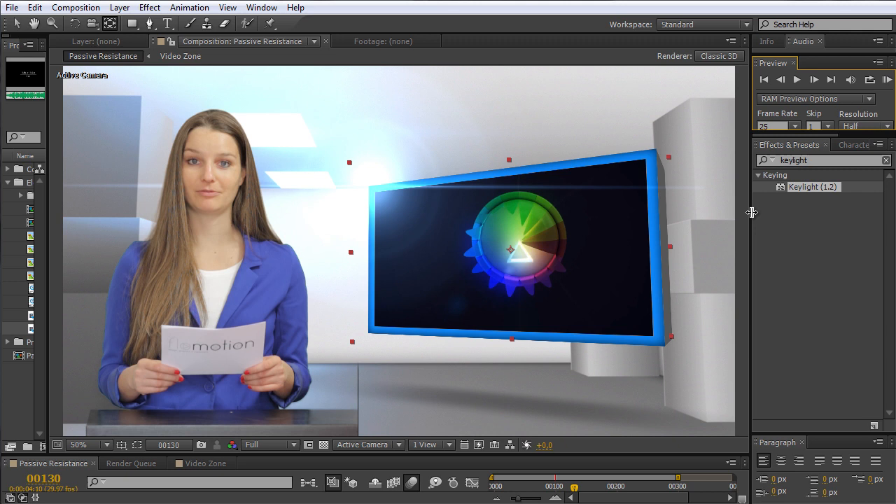
Step: Resize the panels to make room for the timeline and open the greenscreen_presenter_dn composition from its layer
drag(751, 212, 738, 212)
drag(48, 258, 169, 258)
drag(329, 460, 328, 371)
drag(455, 326, 445, 233)
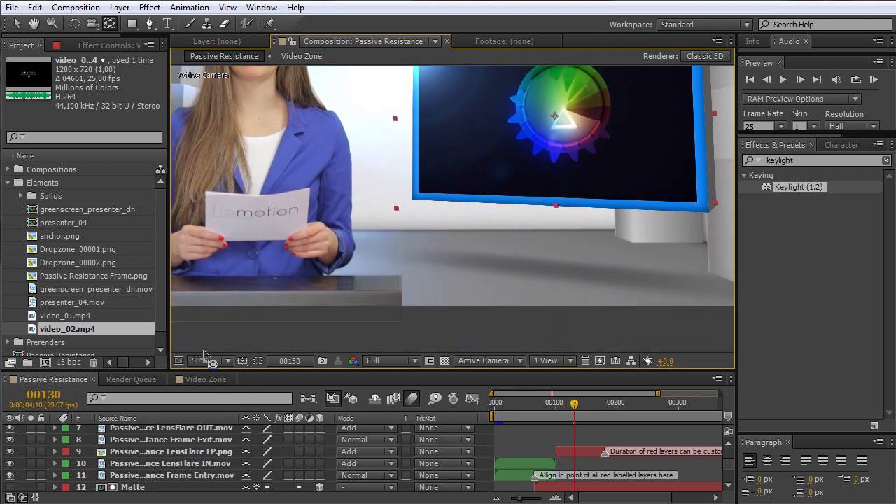
scroll(173, 466, up, 3)
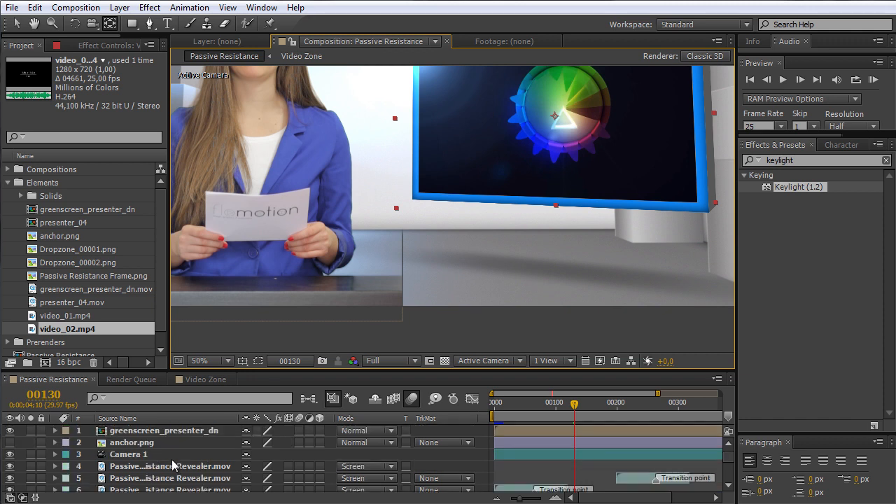
double_click(140, 432)
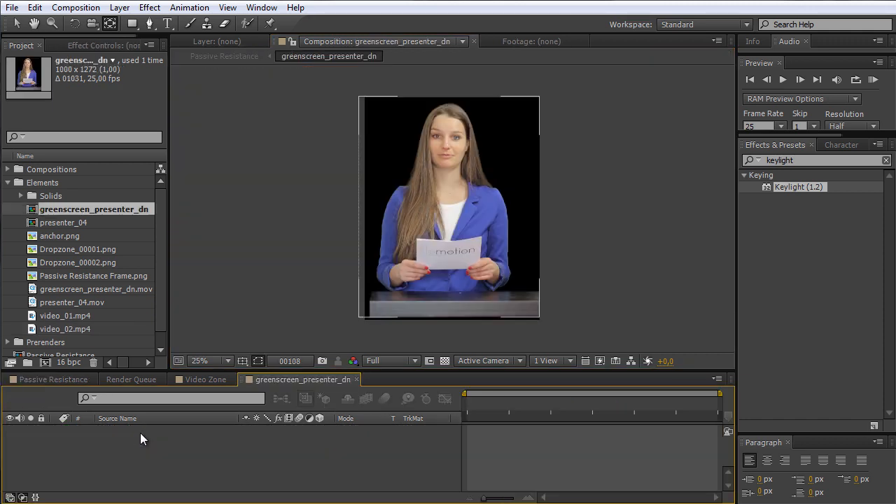
Step: Show the transparency grid and inspect the presenter's mask edge beside the sleeve and desk
click(445, 361)
scroll(621, 304, up, 3)
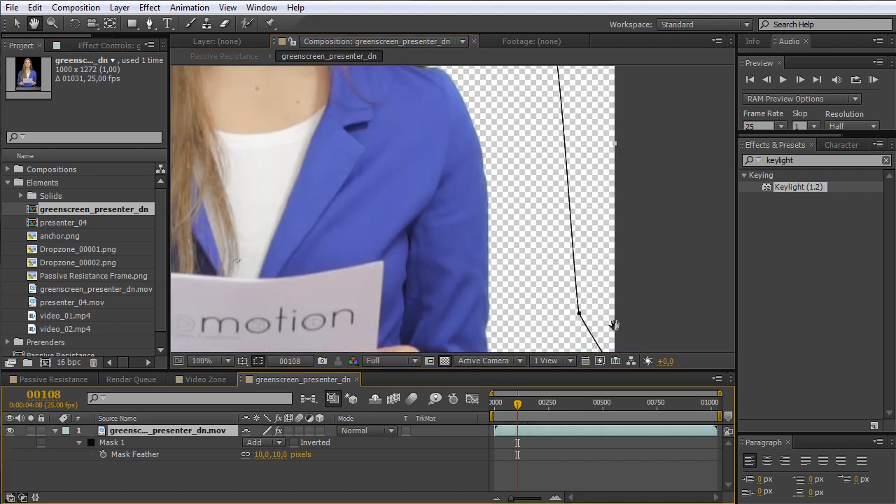
drag(614, 324, 516, 143)
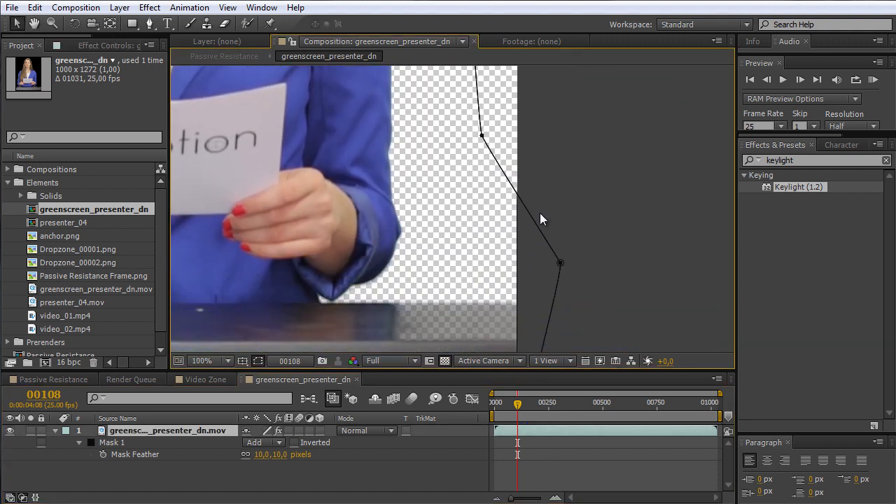
click(540, 214)
scroll(565, 256, down, 1)
click(186, 432)
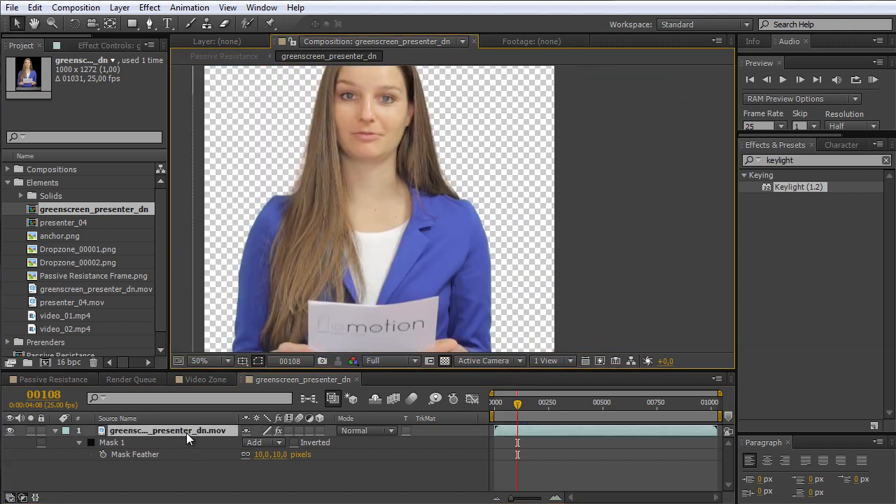
key(comma)
scroll(540, 248, up, 1)
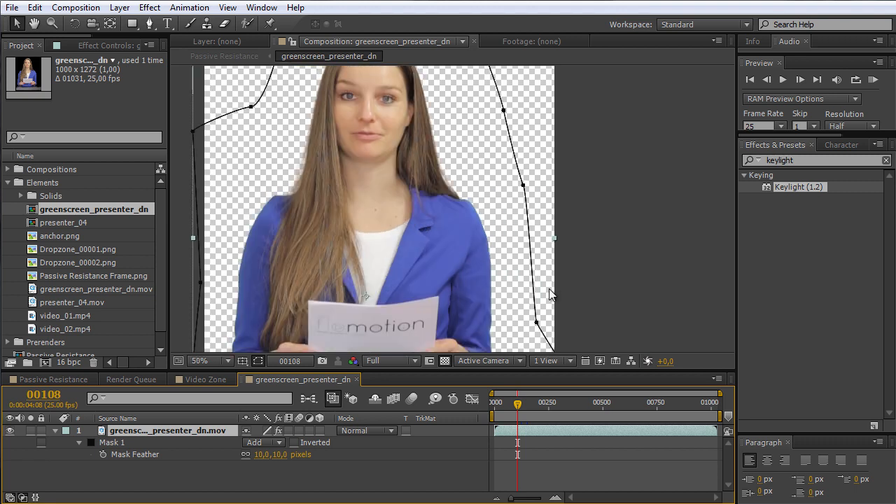
Step: Nudge the greenscreen_presenter_dn.mov layer two pixels to the right while checking the desk's edge up close
drag(500, 310, 399, 165)
scroll(544, 269, up, 1)
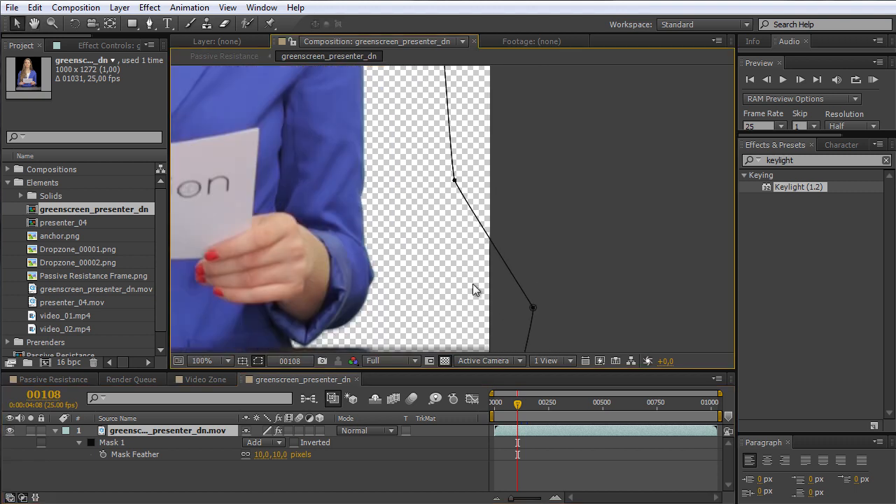
drag(434, 286, 412, 209)
key(Right)
key(Right)
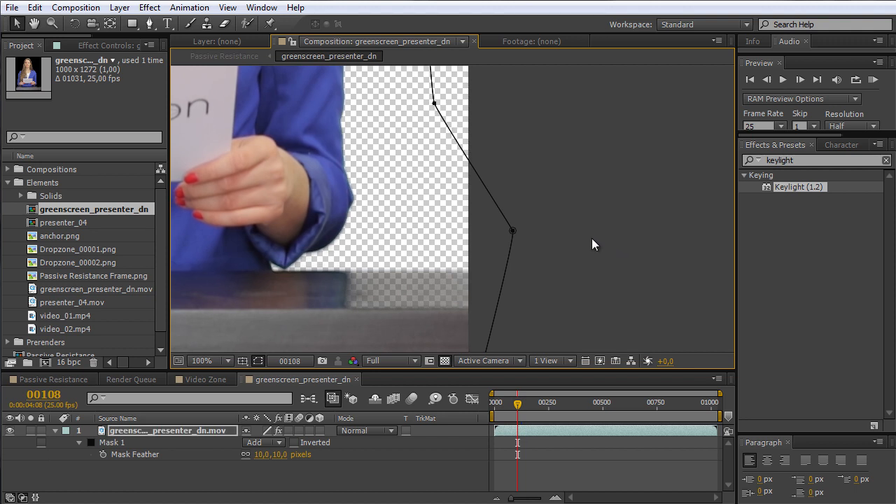
scroll(592, 238, down, 1)
drag(392, 183, 505, 251)
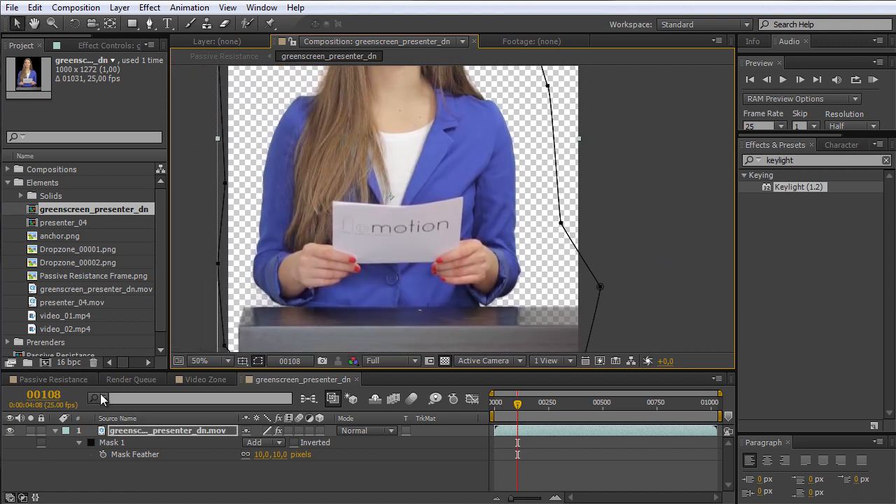
Step: Switch to the Passive Resistance composition and check the presenter's desk edge within the full set
click(73, 379)
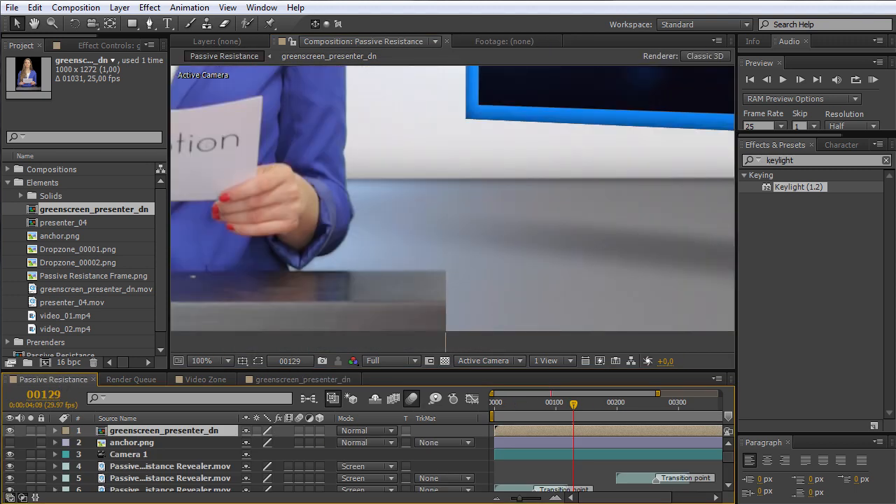
scroll(463, 251, down, 1)
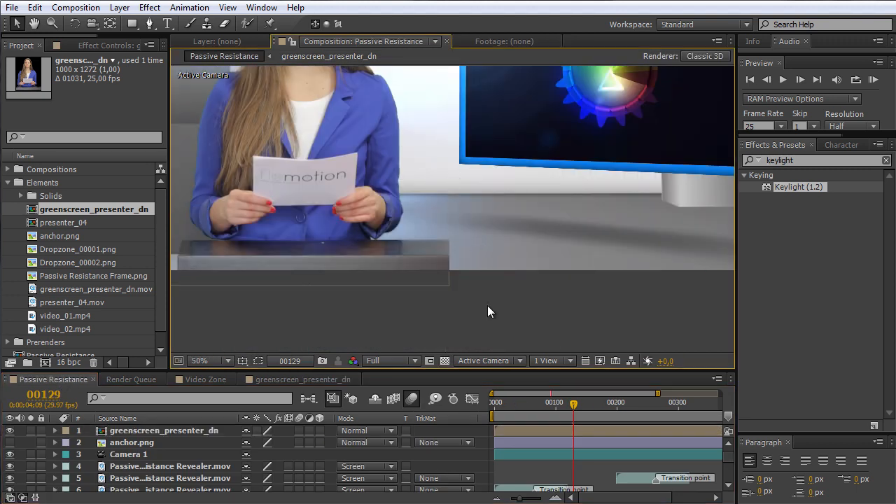
scroll(488, 307, down, 1)
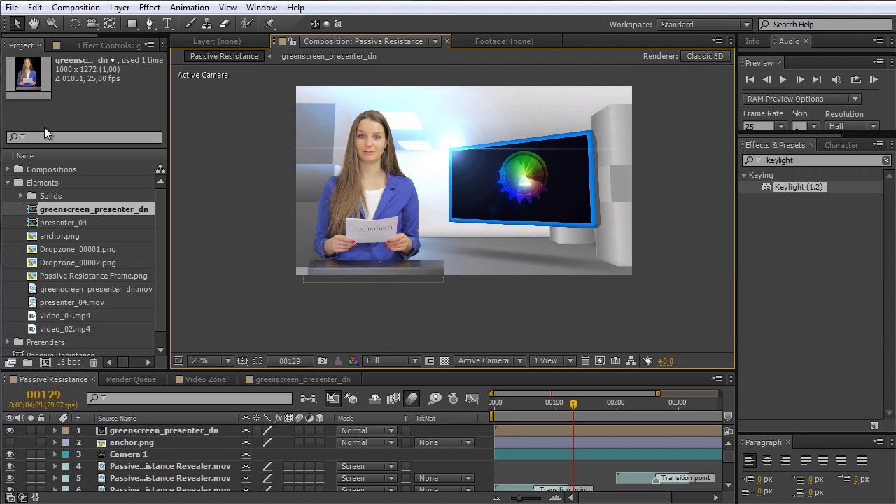
Step: Review the set at frames 00101 and 00169, ending at frame 00327 with the whole frame in view
drag(573, 404, 557, 405)
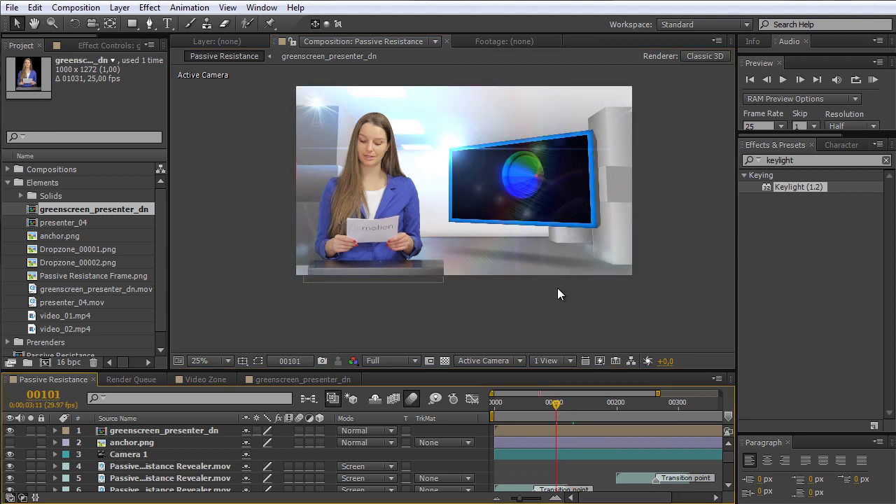
key(period)
click(598, 411)
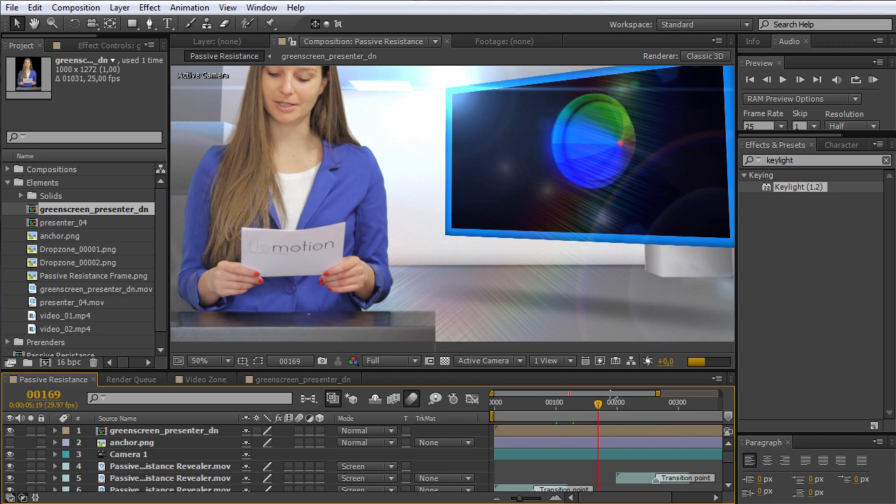
click(649, 408)
click(693, 414)
key(comma)
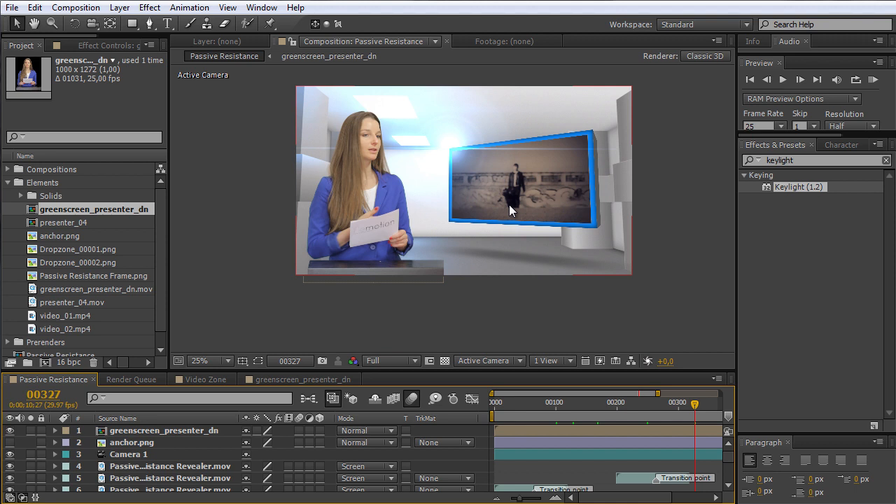
Step: Make the Matte layer above Video Zone visible and solo it to examine its shape
key(period)
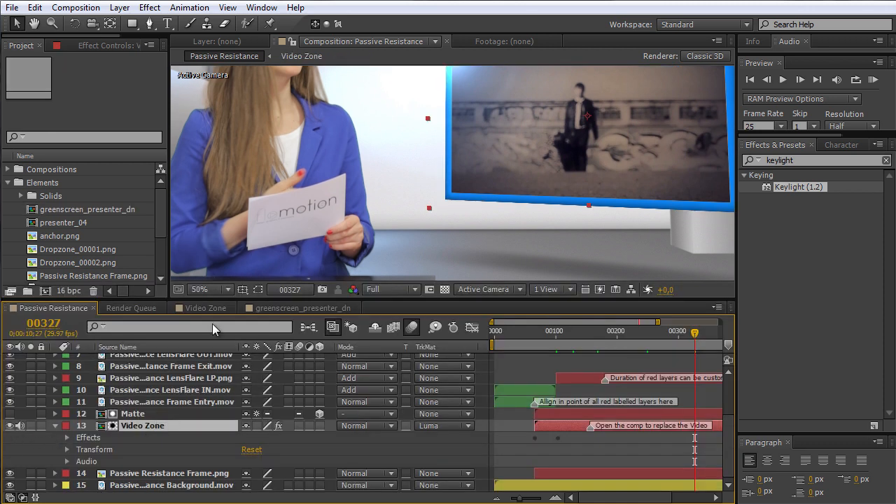
click(140, 414)
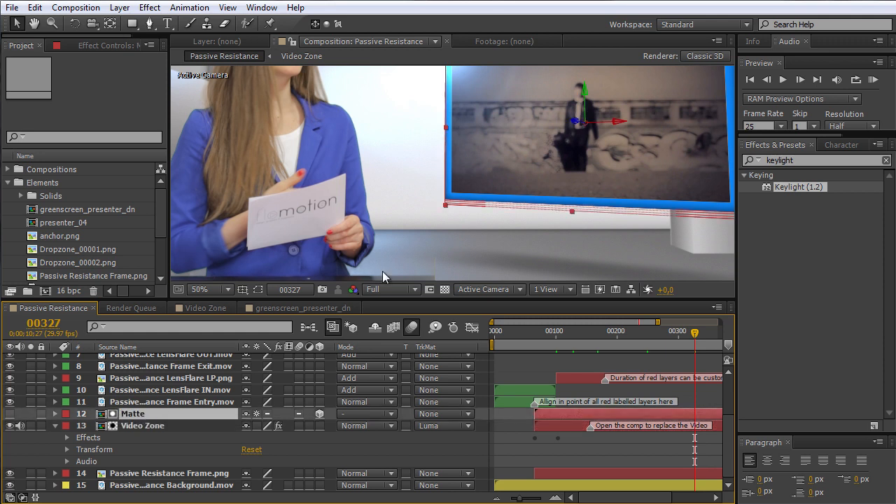
click(9, 414)
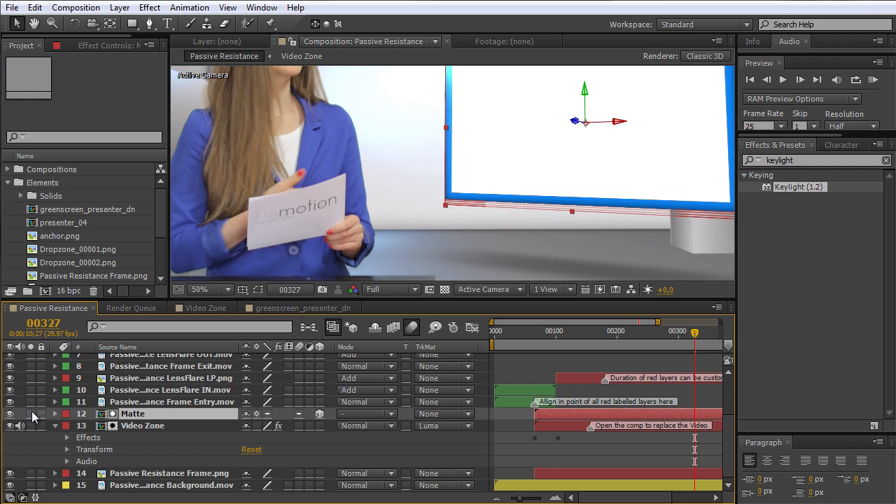
click(31, 412)
key(comma)
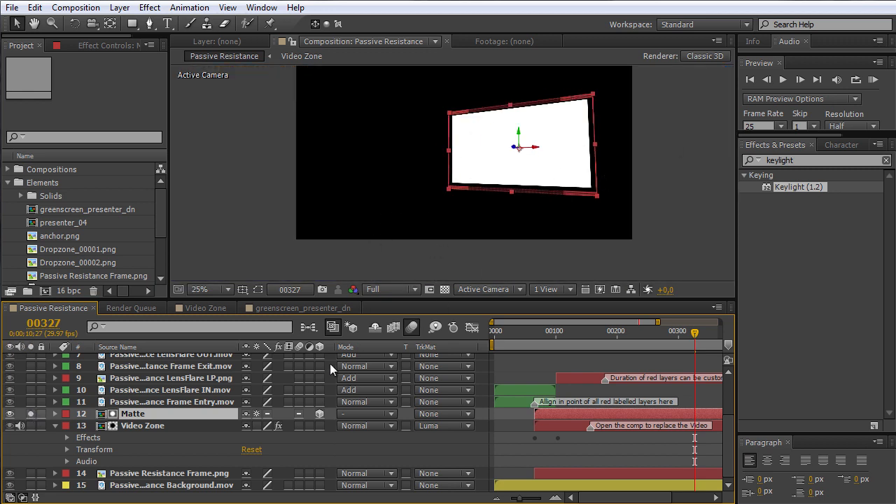
Step: Unsolo the Matte layer and hide it again so the Video Zone footage shows in the frame
click(172, 428)
click(31, 414)
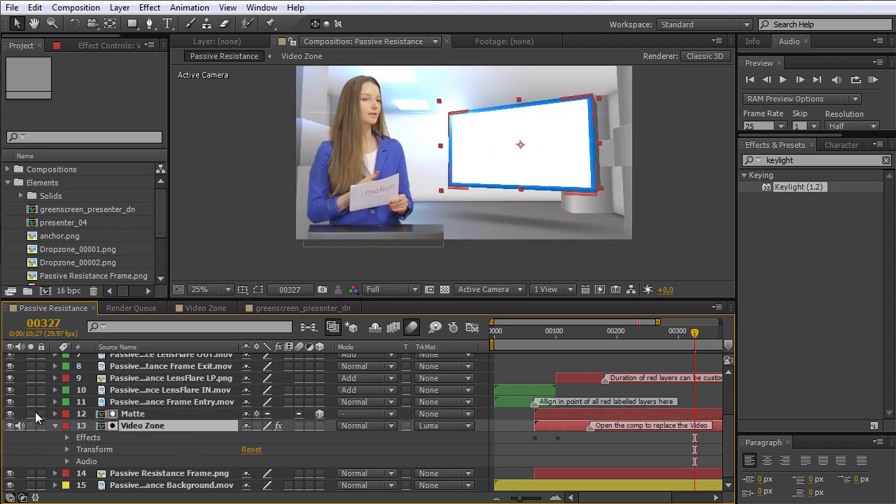
click(9, 414)
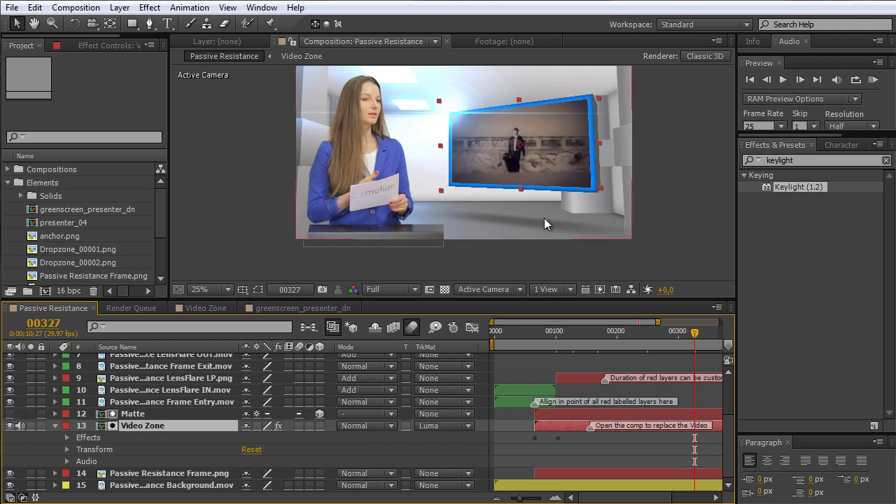
Step: Open the Matte composition, widen the timeline area and scrub from the first frame to frame 00149
double_click(133, 416)
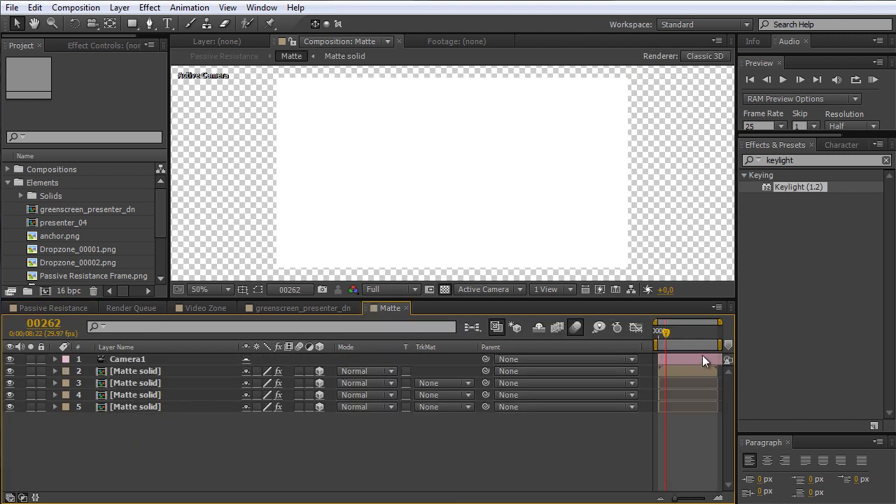
drag(661, 335, 656, 334)
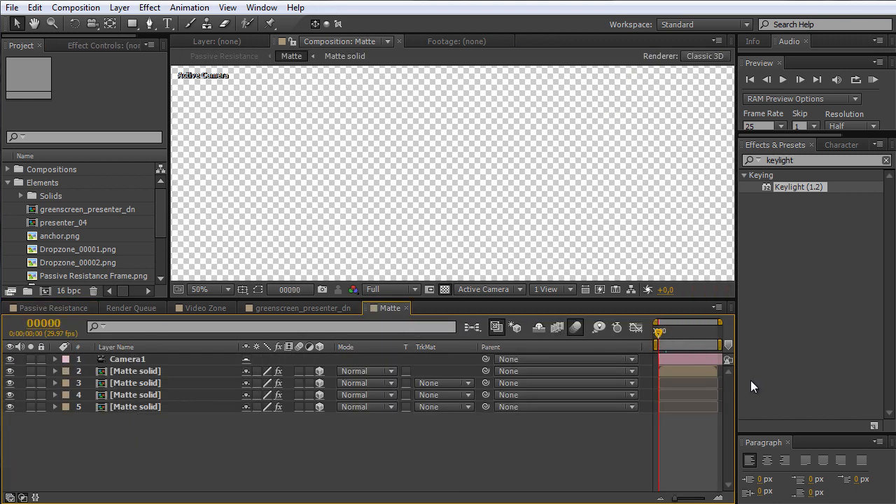
drag(735, 379, 818, 379)
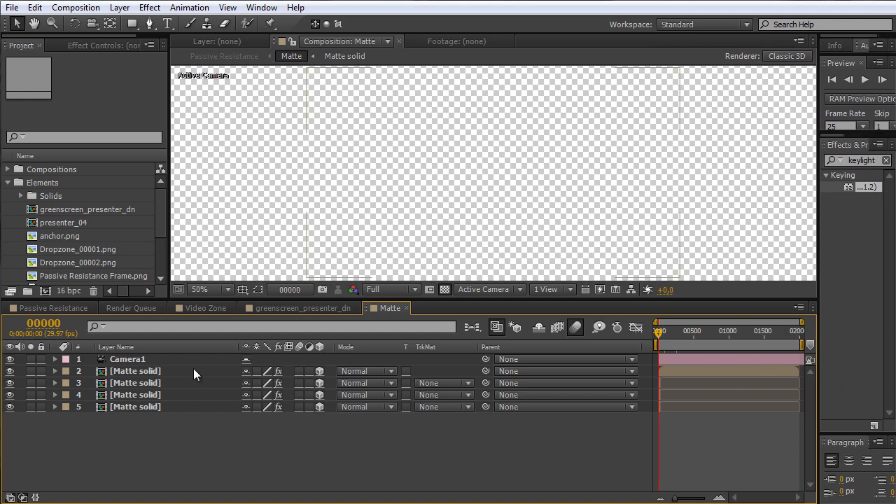
drag(660, 332, 671, 333)
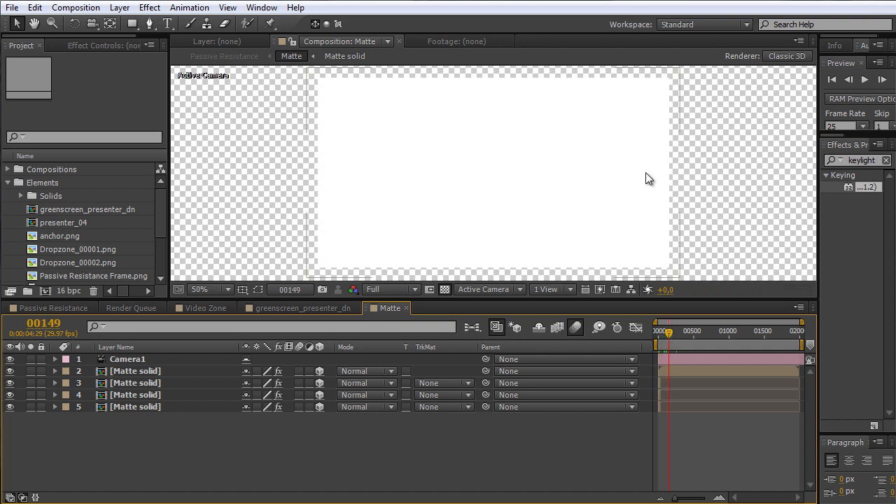
scroll(647, 174, down, 1)
click(434, 173)
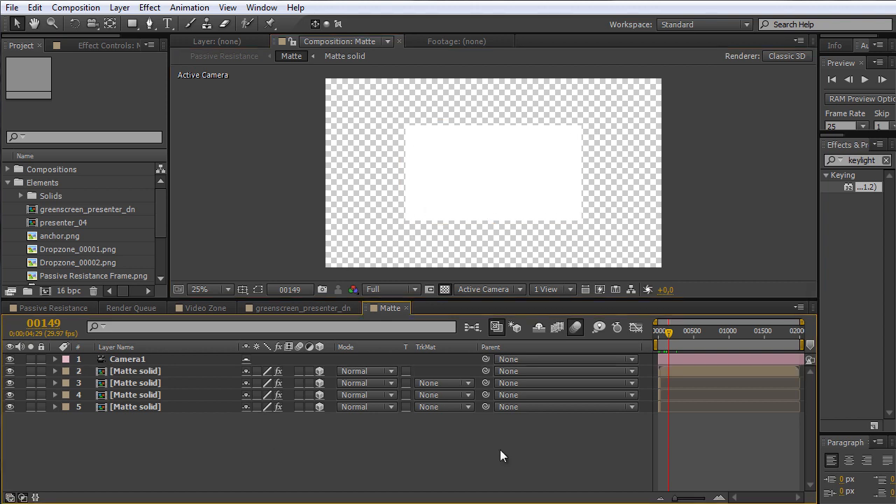
Step: Open the Matte solid composition, select the White Solid 18 layer and display frame 00406
double_click(138, 372)
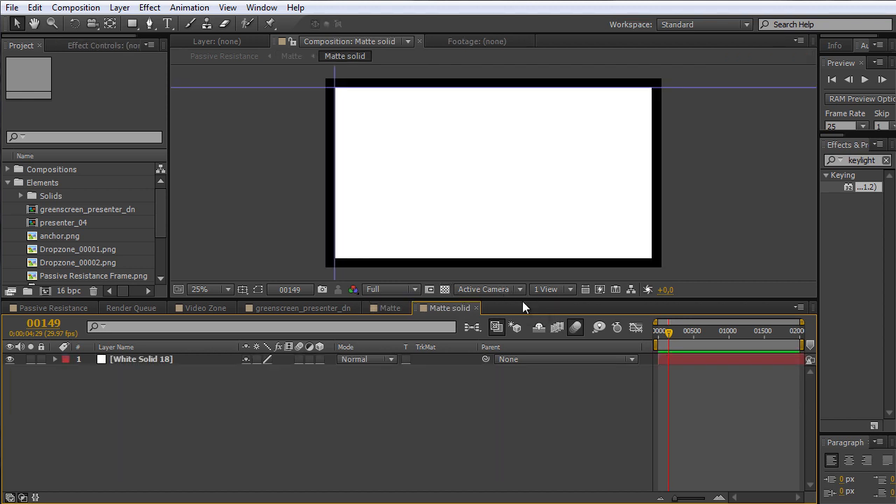
drag(770, 346, 690, 351)
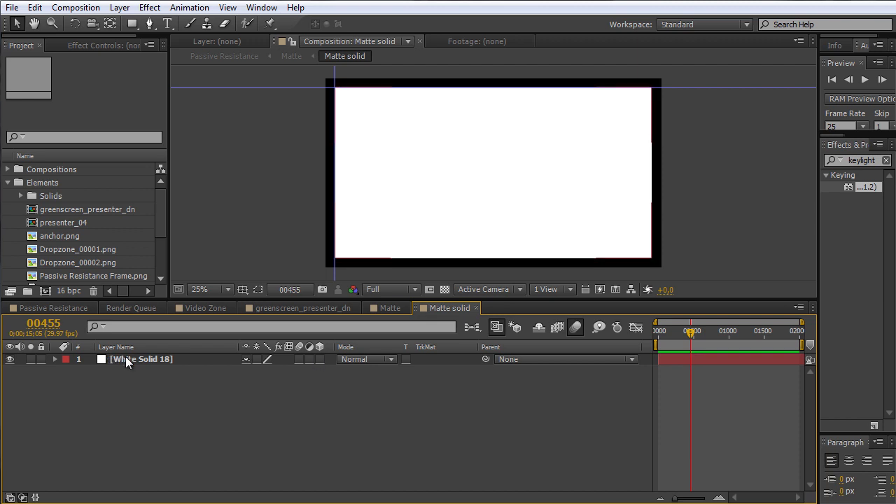
click(126, 357)
click(687, 347)
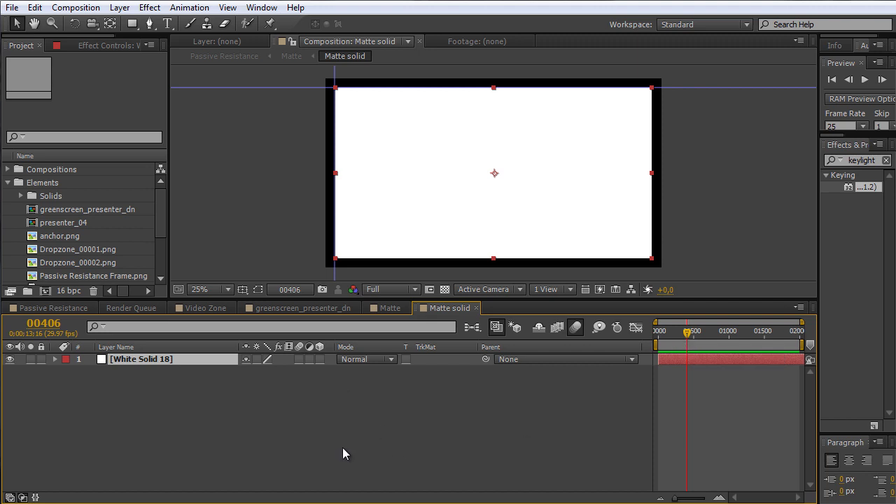
Step: Collapse the Elements folder, expand Compositions and place Video Zone beneath White Solid 18 in the Matte solid composition
mouse_move(162, 204)
mouse_down()
mouse_move(160, 218)
mouse_move(163, 190)
mouse_up()
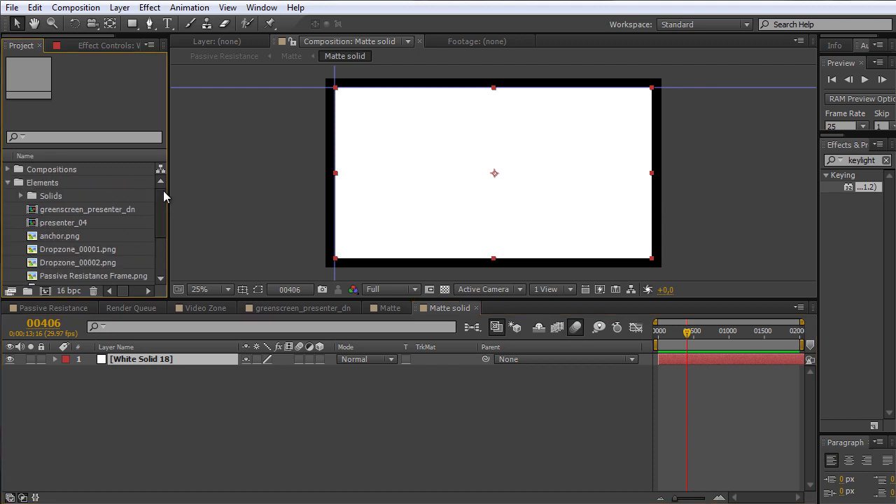
click(8, 183)
click(7, 170)
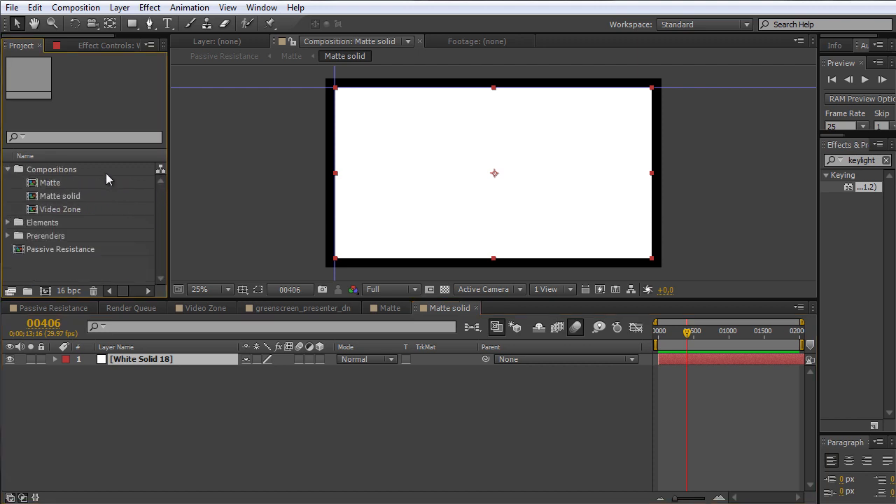
click(66, 209)
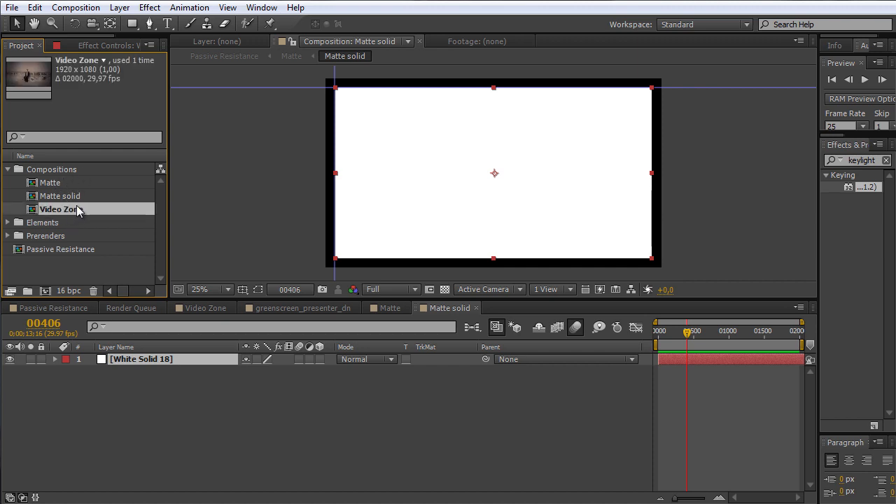
drag(78, 211, 71, 386)
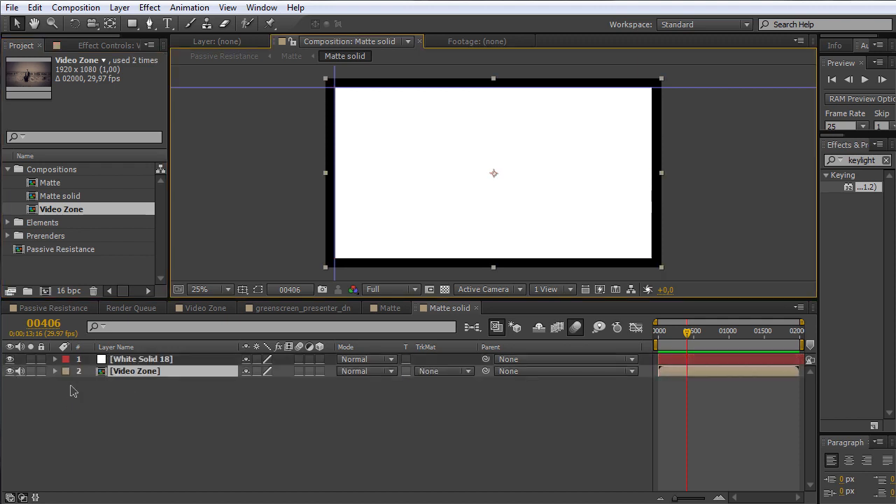
Step: Solo the Video Zone layer to view it at frame 00139, and unsolo it again
click(30, 371)
drag(686, 333, 669, 338)
click(31, 372)
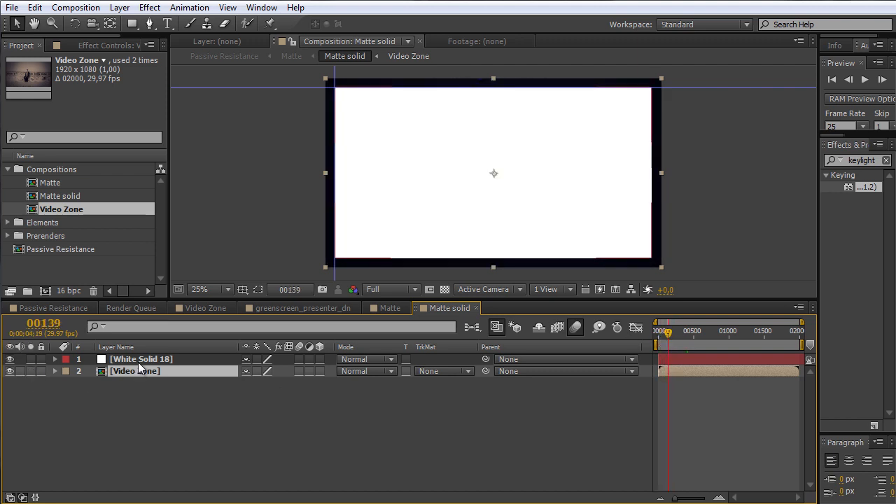
Step: Set Video Zone's track matte to Alpha Matte "[White Solid 18]" and display the composition's transparency grid
click(138, 359)
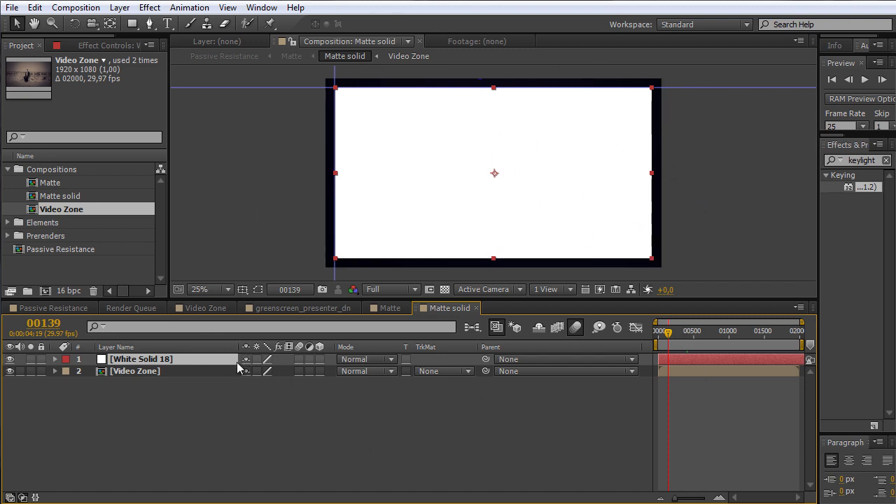
click(161, 372)
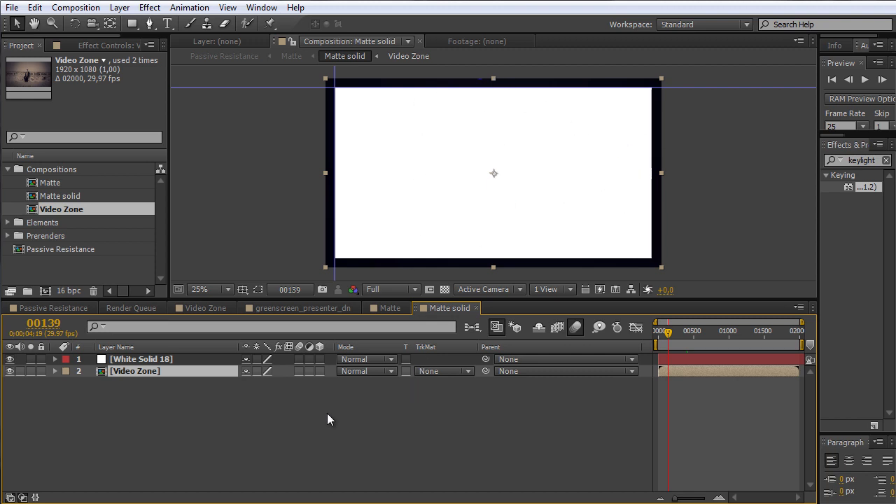
click(431, 373)
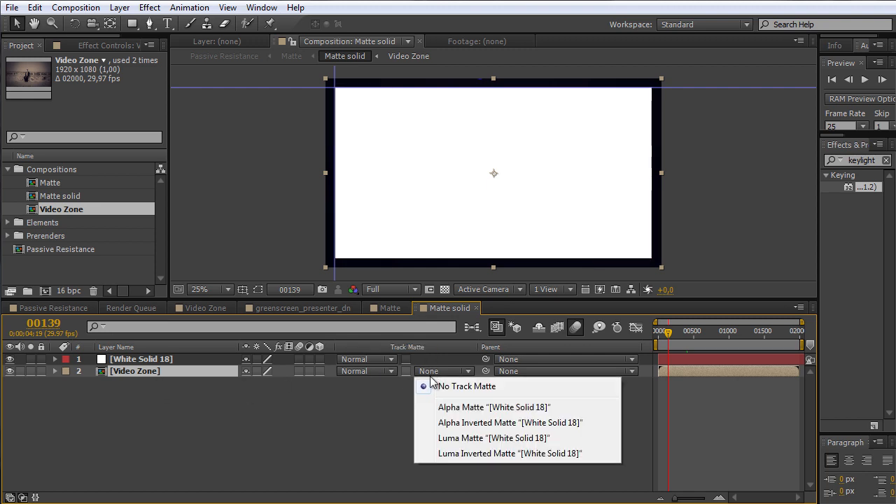
click(455, 408)
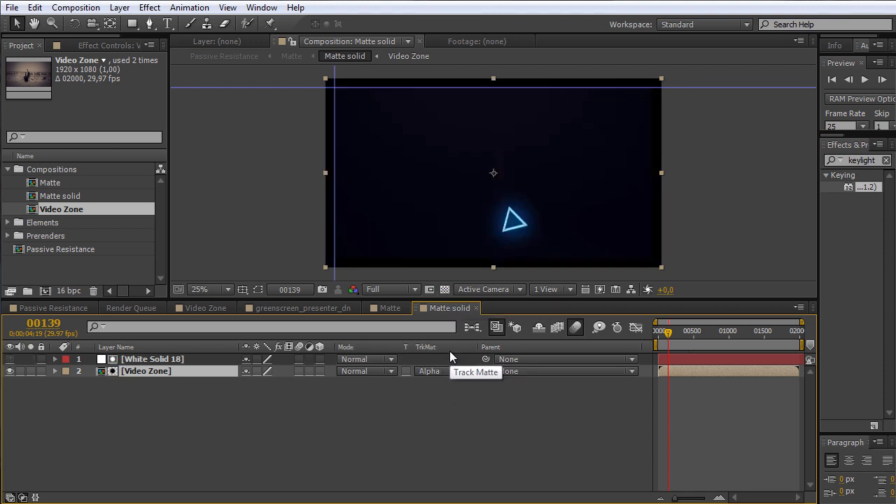
click(444, 290)
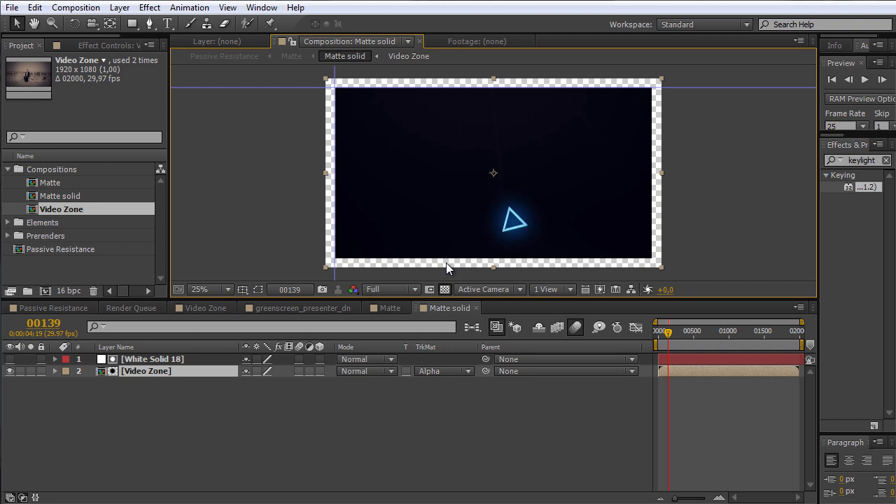
Step: Close the Matte solid and Matte compositions and display frame 00206 of Passive Resistance
click(476, 308)
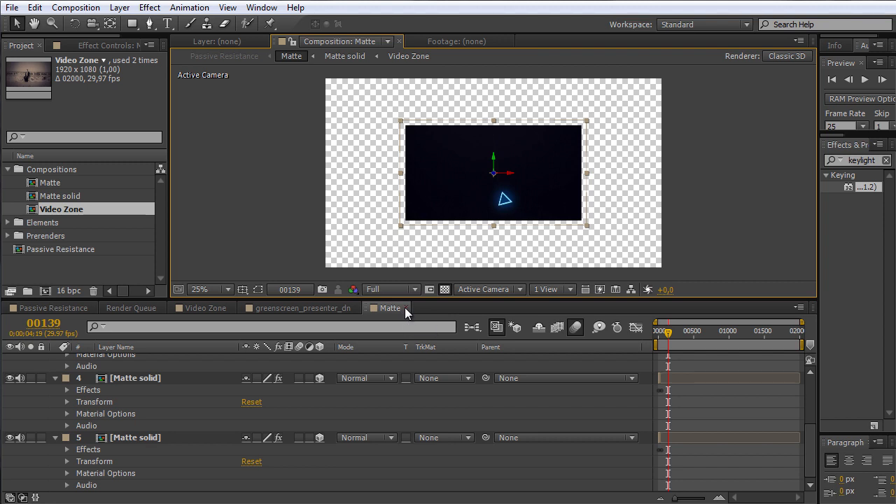
click(406, 309)
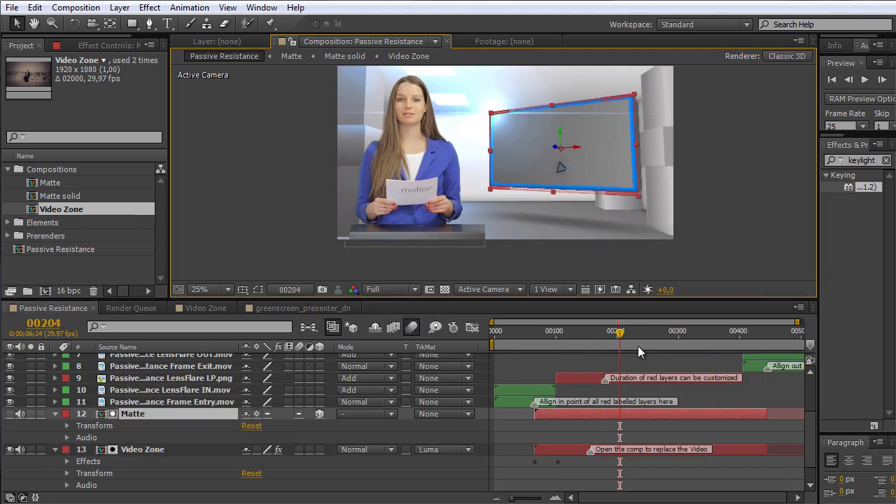
drag(620, 338, 630, 341)
mouse_move(635, 342)
mouse_down()
mouse_move(651, 344)
mouse_move(622, 343)
mouse_up()
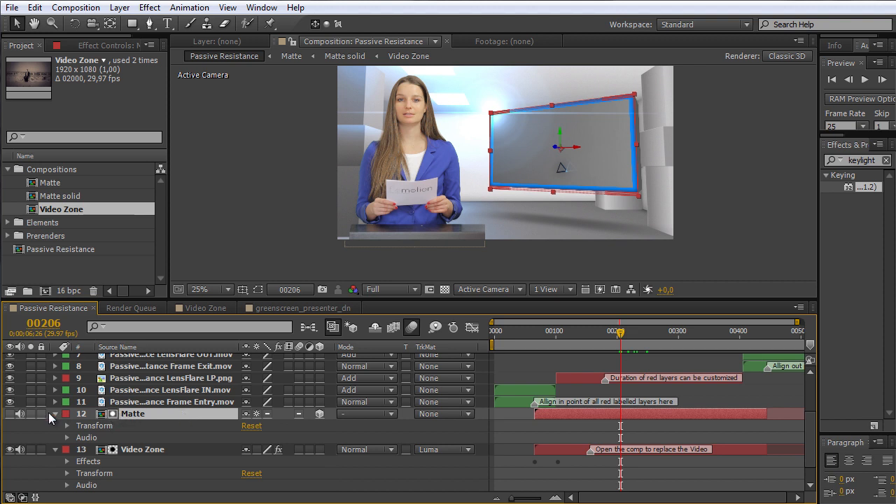
Step: Make the Matte layer visible, view it at frame 00316, then collapse both video layers and hide Video Zone
click(10, 413)
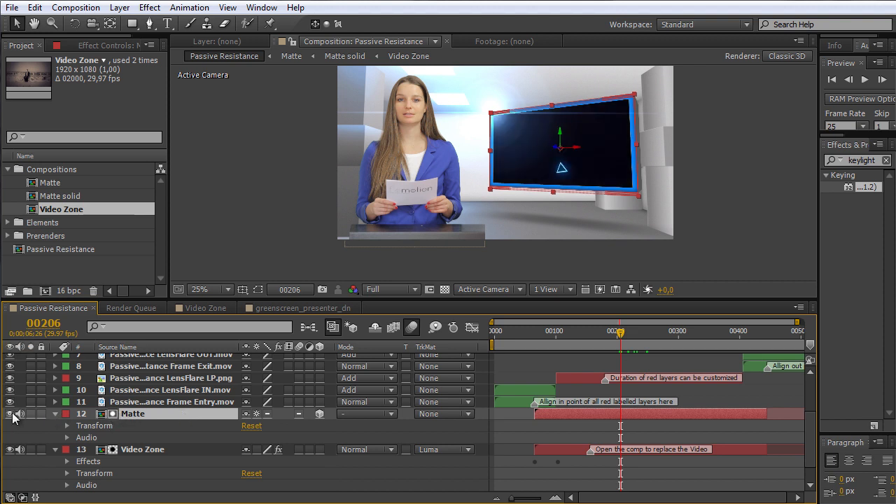
drag(617, 336, 685, 349)
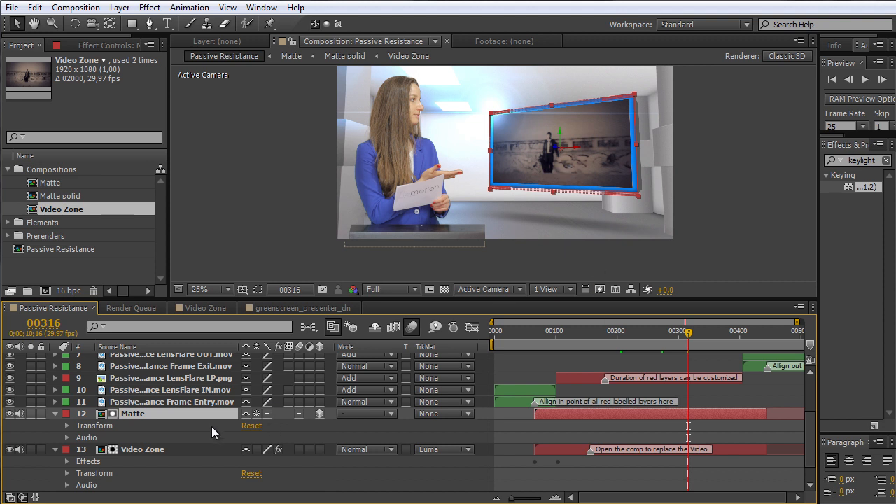
click(54, 450)
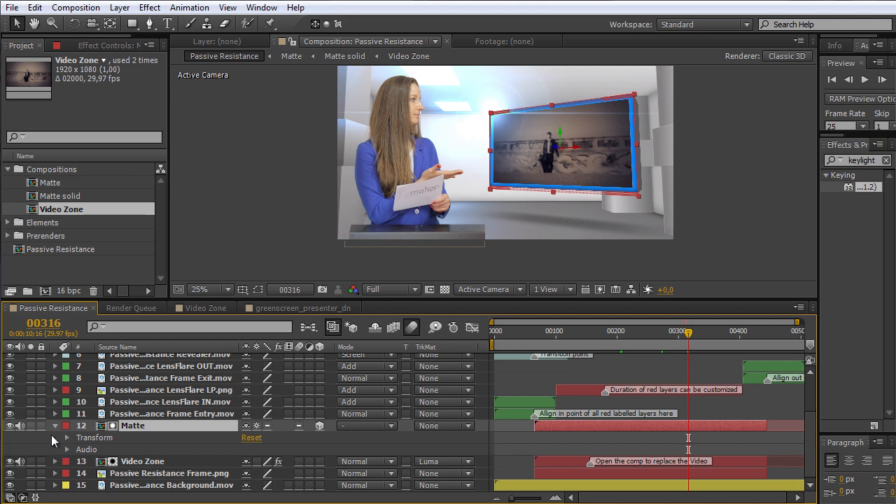
click(54, 425)
click(124, 462)
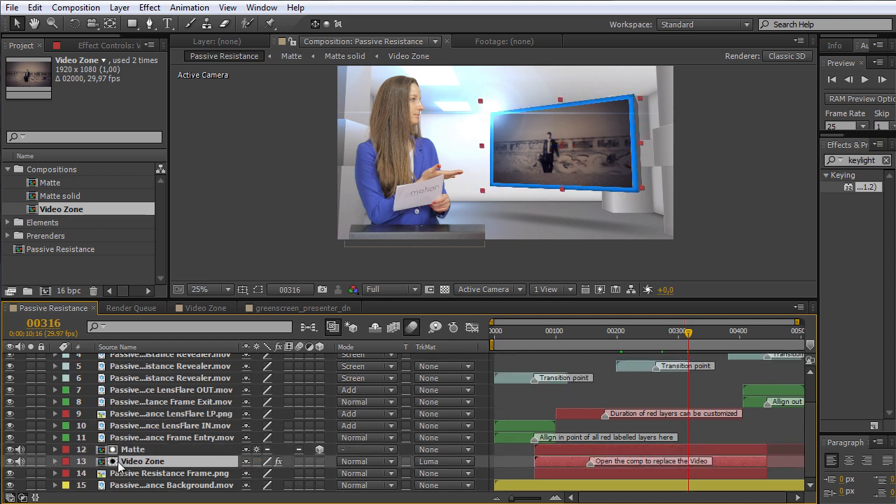
click(10, 462)
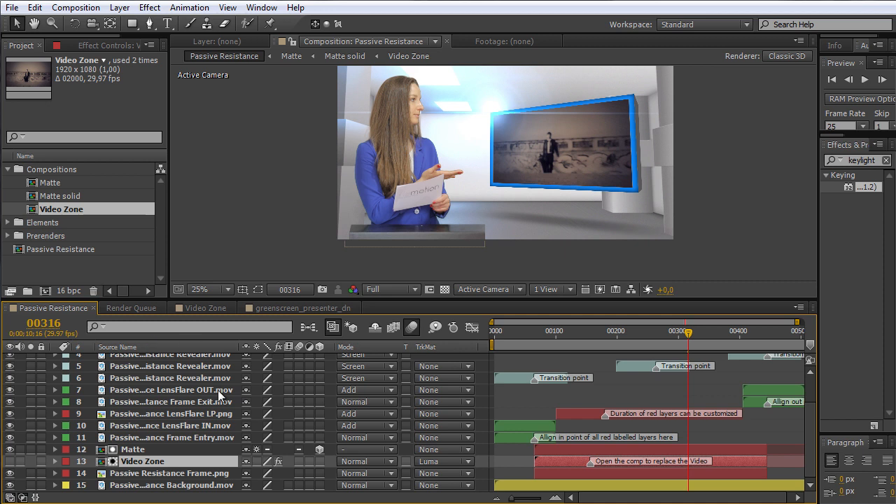
Step: Solo the Passive Resistance Background layer and scrub it from the first frame to frame 00268
click(163, 486)
click(31, 486)
click(496, 333)
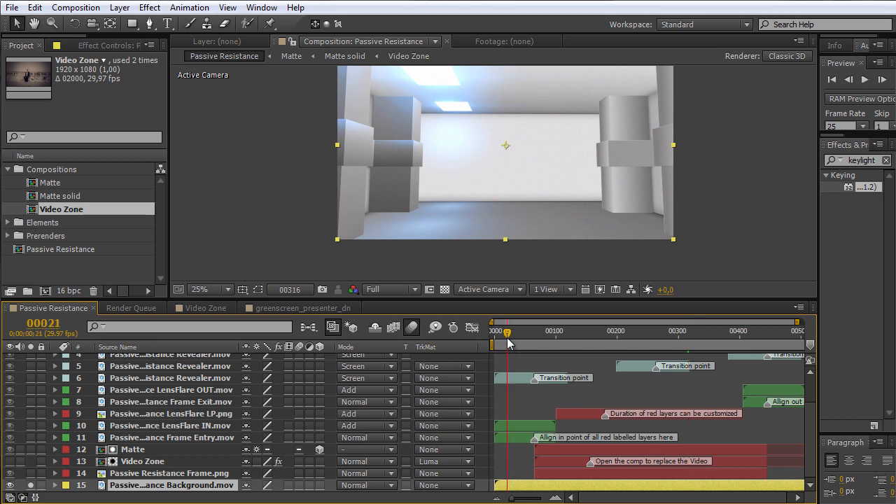
drag(500, 341, 666, 372)
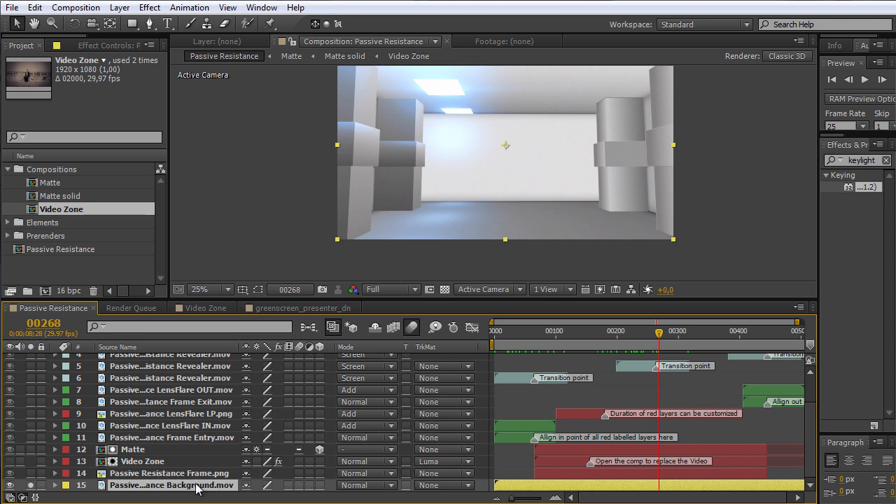
Step: Send the Passive Resistance Background layer to mocha AE and create its tracking project with the preset clip options
click(190, 7)
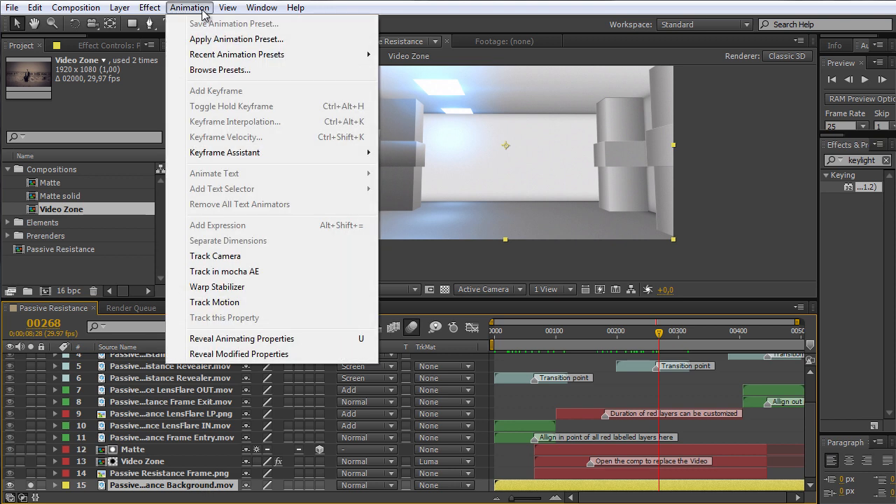
click(242, 271)
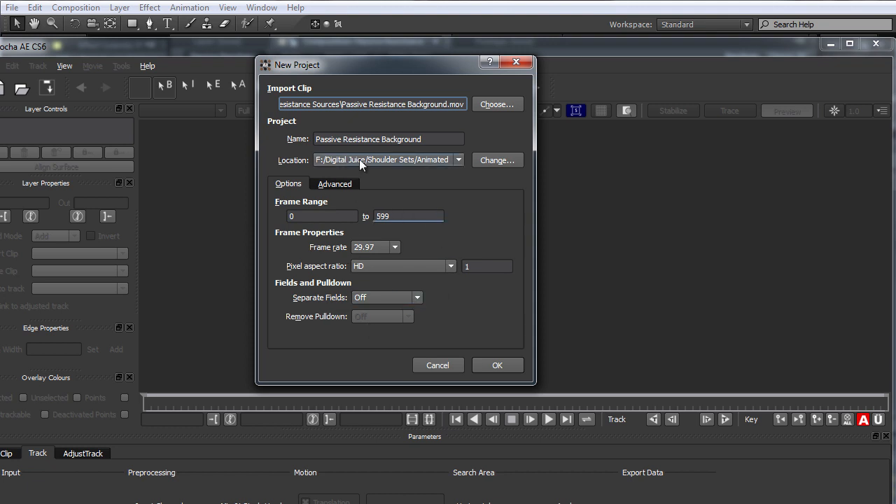
drag(388, 62, 398, 64)
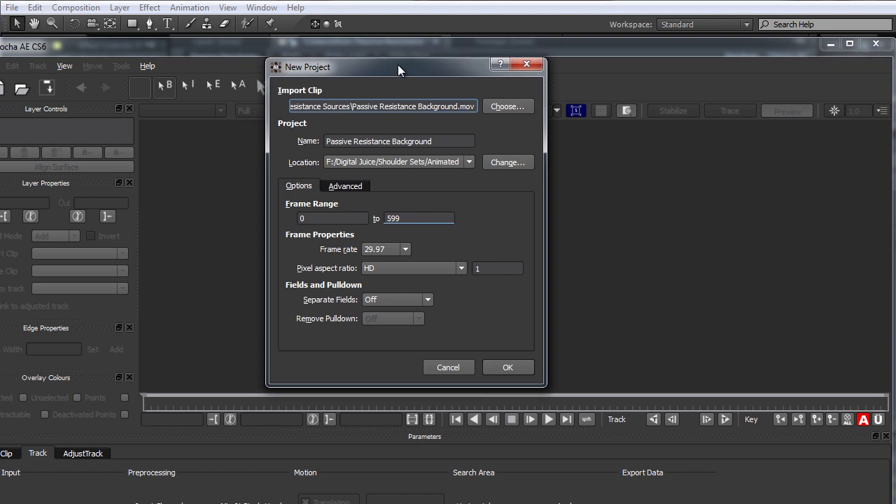
click(507, 365)
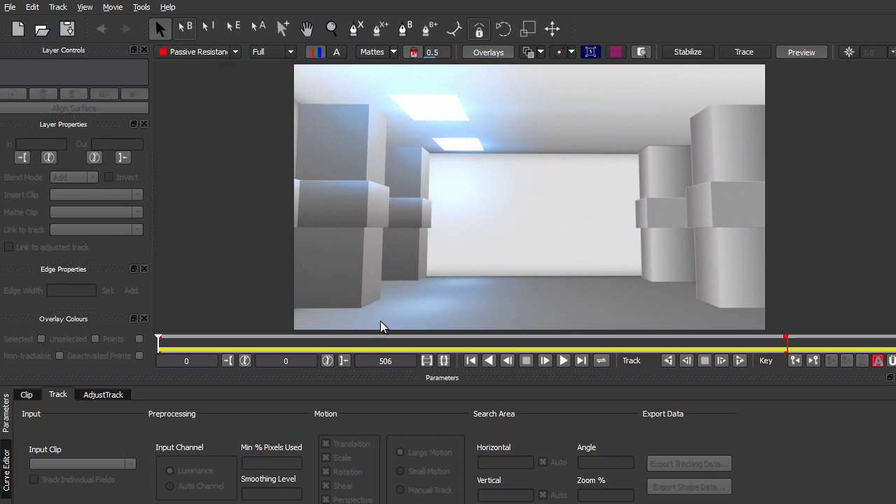
Step: Draw a four-point X-spline around the left-hand columns and pull its two right-hand points inward on the back wall
click(355, 30)
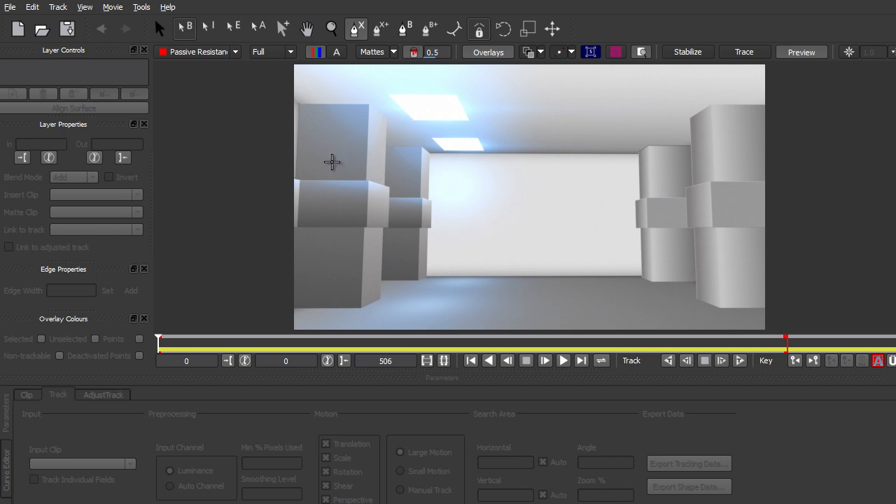
click(323, 163)
click(321, 264)
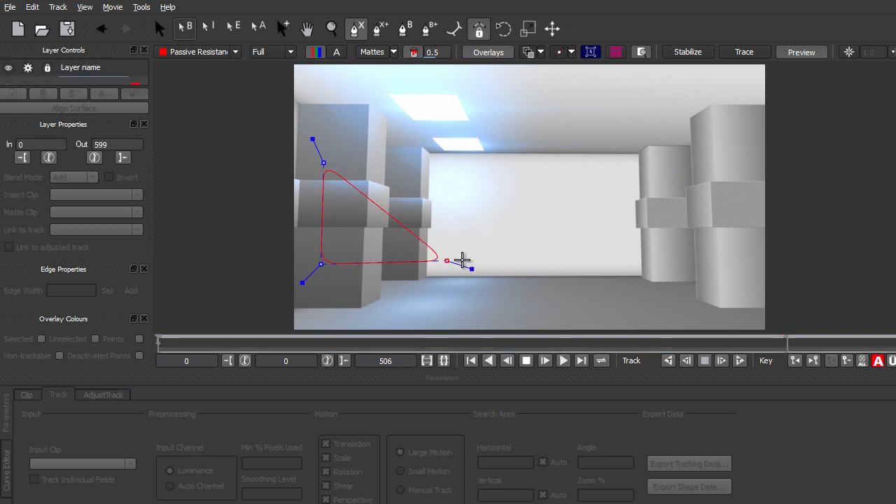
click(472, 260)
click(462, 170)
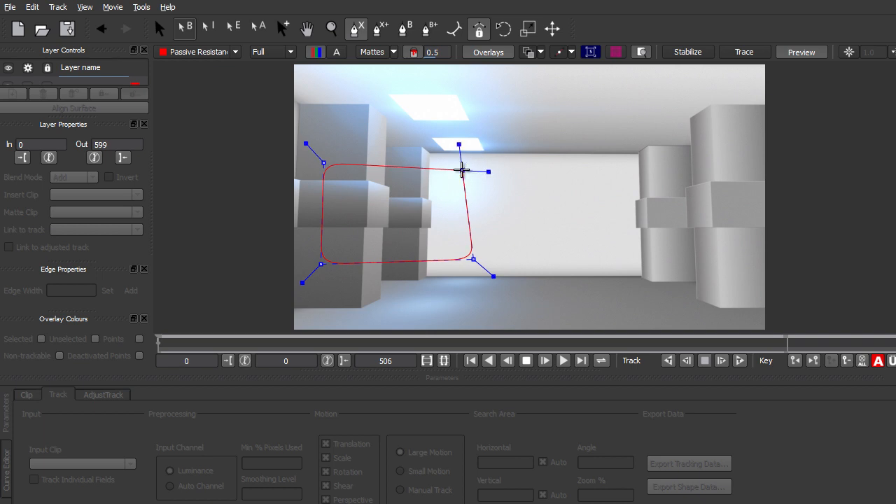
drag(463, 169, 422, 173)
right_click(422, 173)
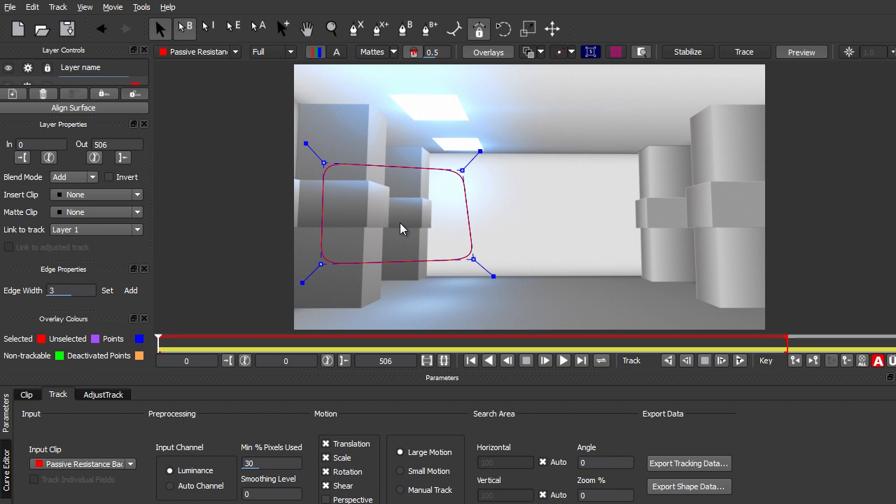
mouse_move(462, 171)
mouse_down()
mouse_move(454, 184)
mouse_move(448, 177)
mouse_up()
drag(475, 258, 451, 251)
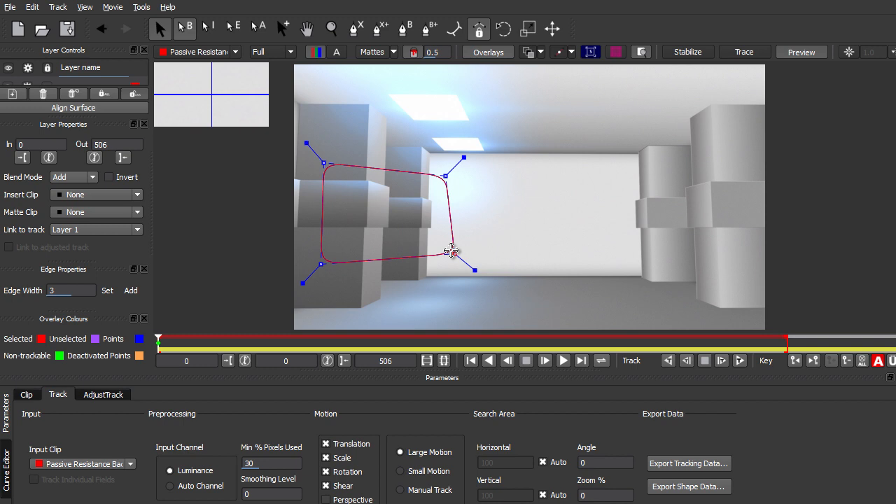
Step: Set Min % Pixels Used to 60, track the spline layer forwards and stop the tracking at frame 94
click(740, 361)
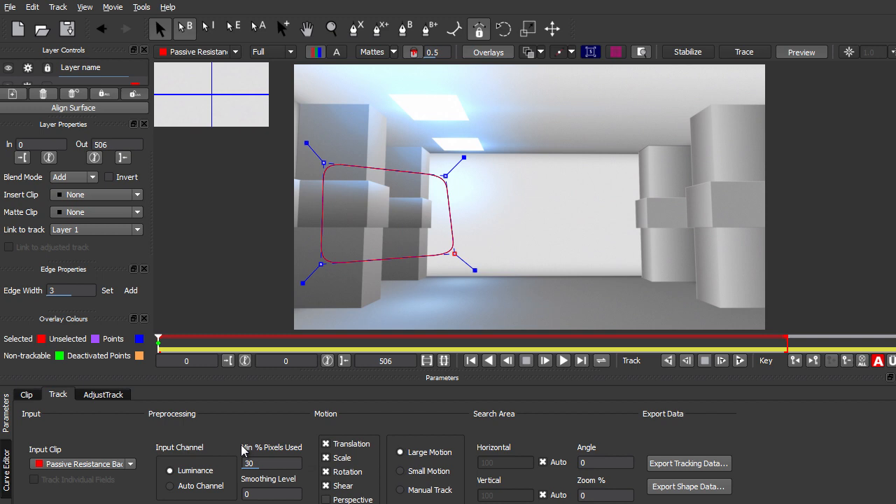
double_click(255, 462)
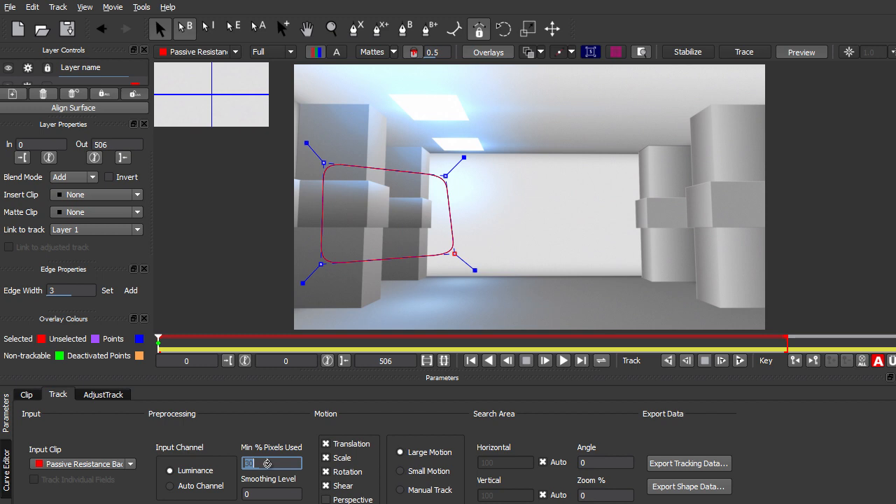
click(262, 467)
key(BackSpace)
key(BackSpace)
text(55)
key(BackSpace)
key(BackSpace)
text(76)
drag(255, 480, 270, 459)
click(740, 361)
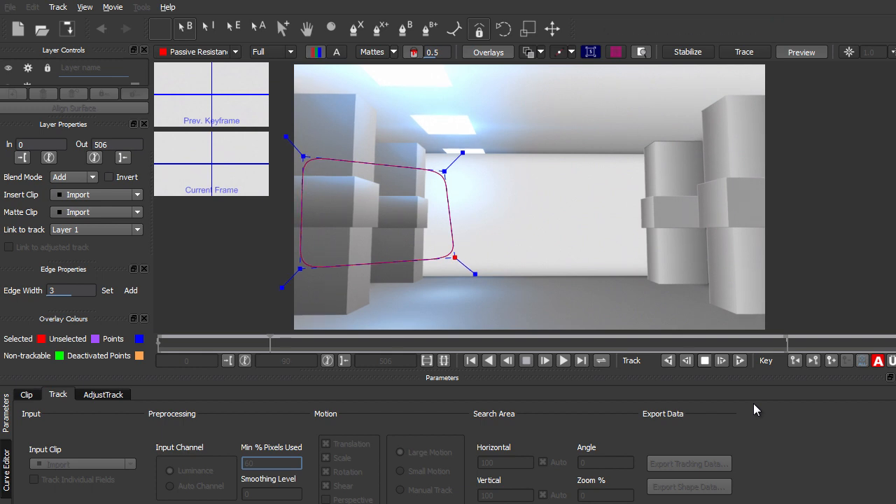
click(705, 361)
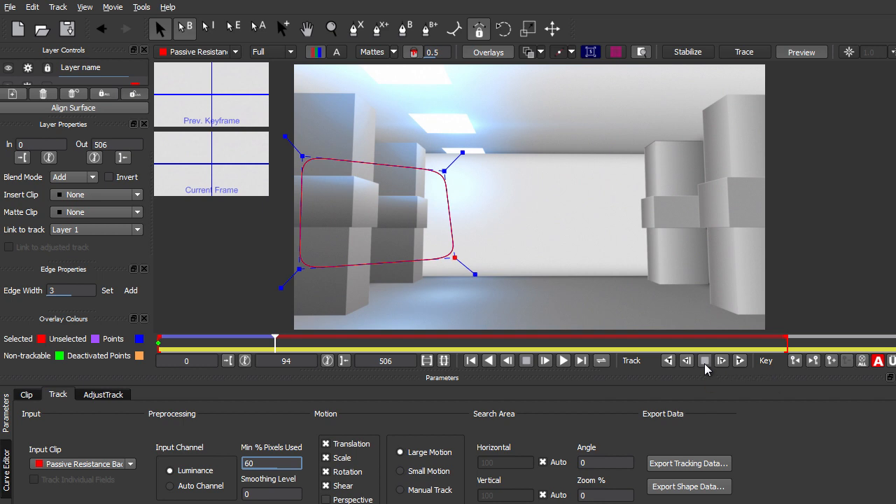
Step: Start saving the tracking data as After Effects Transform Data in the Tutorials folder's motion-tracking subfolder
click(10, 8)
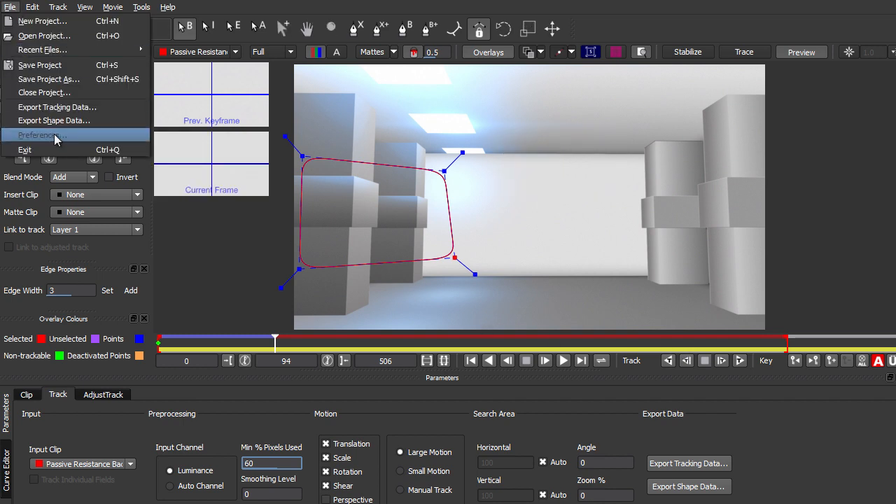
click(61, 109)
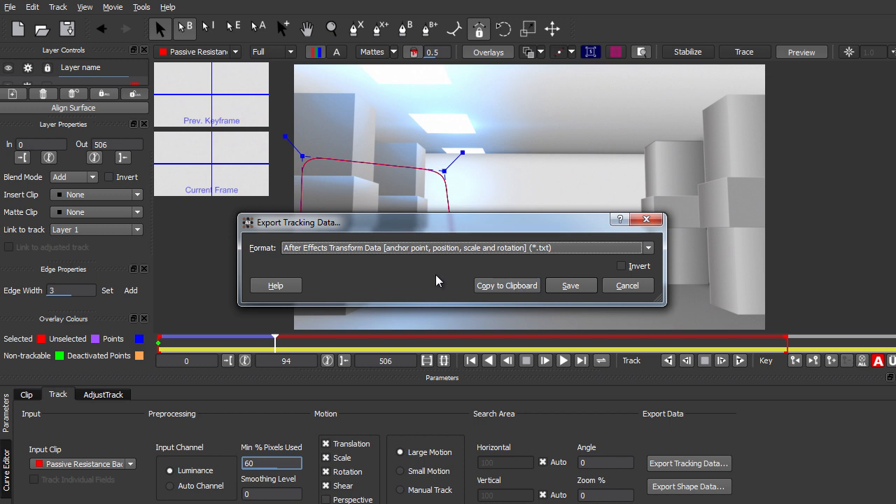
click(572, 285)
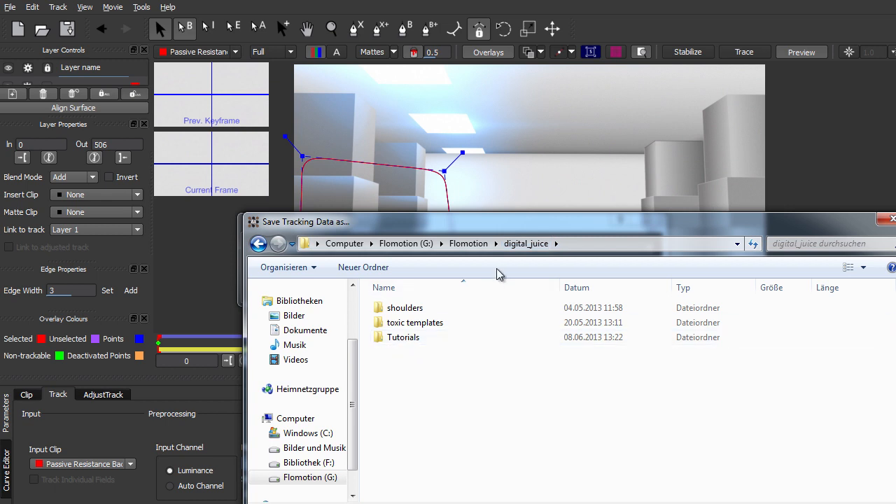
drag(439, 221, 358, 136)
double_click(328, 253)
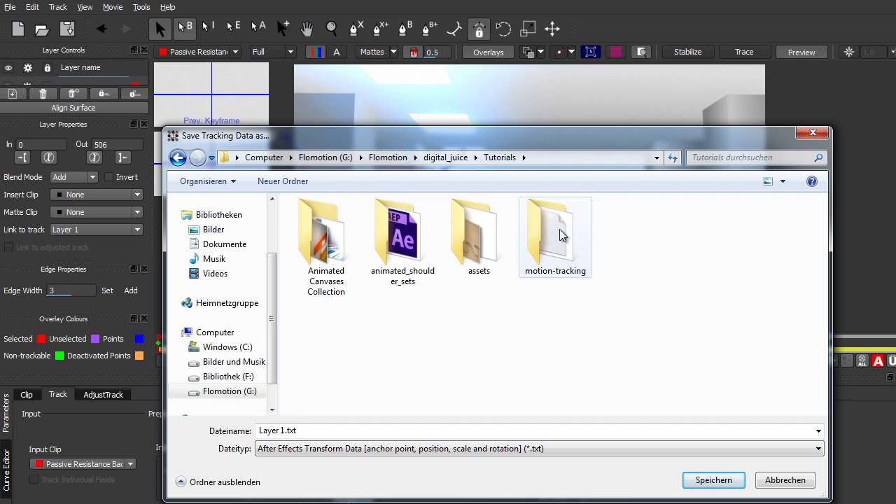
double_click(564, 237)
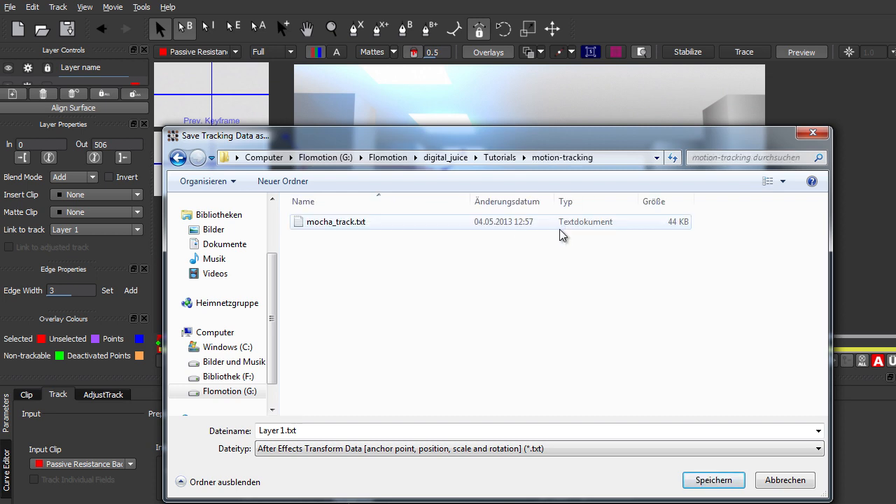
Step: Save the After Effects Transform Data under the file name mocha_track_02.txt, based on the existing mocha_track.txt name
click(327, 224)
double_click(301, 431)
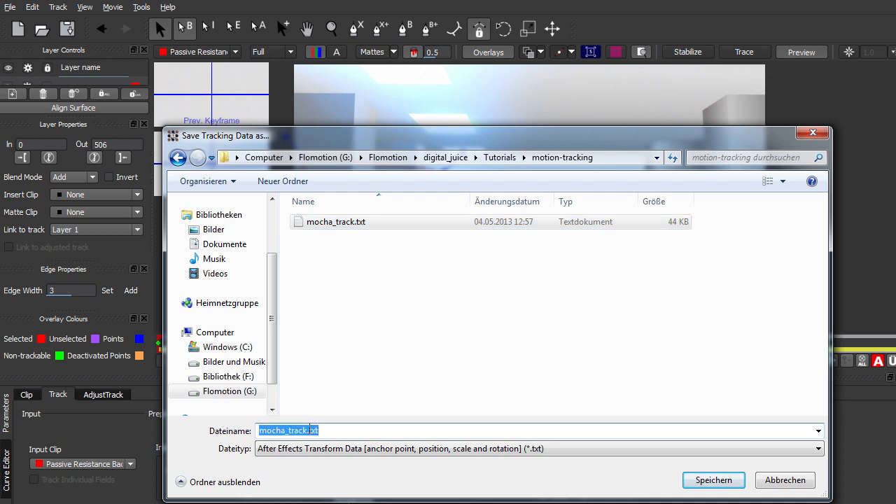
click(308, 430)
text(_02)
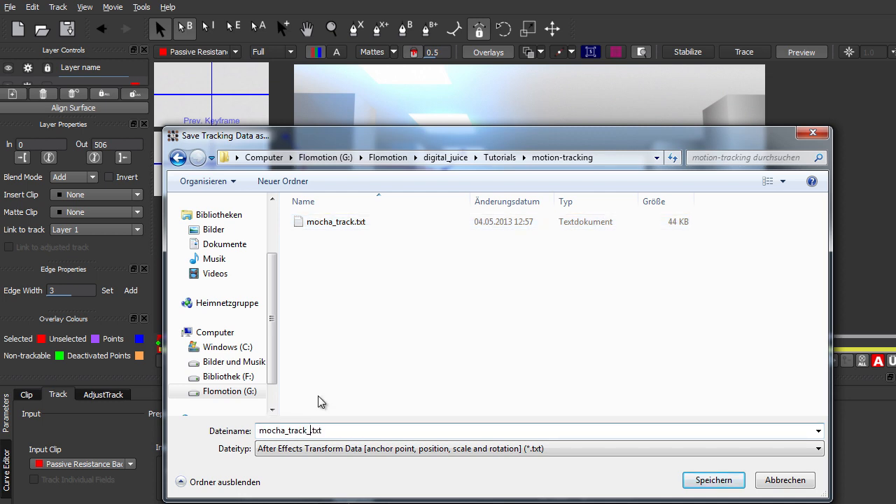
click(711, 481)
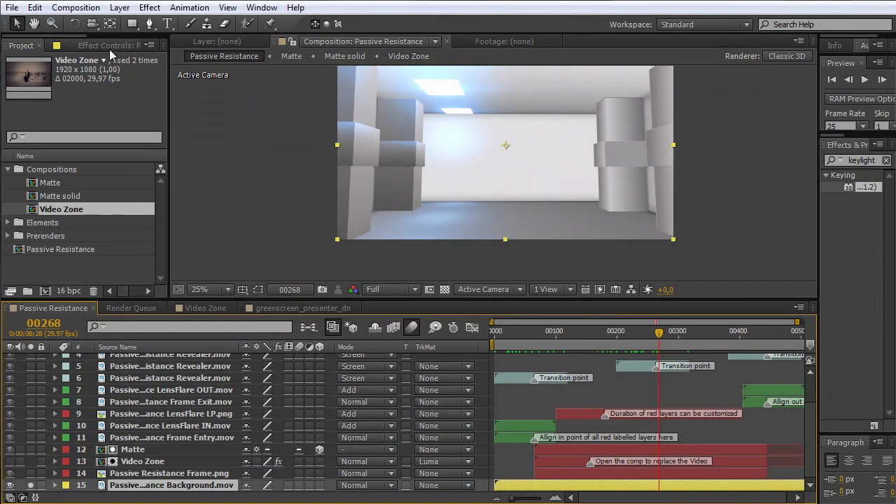
Step: Back in After Effects, add a new null object to the Passive Resistance composition
click(120, 10)
mouse_move(130, 25)
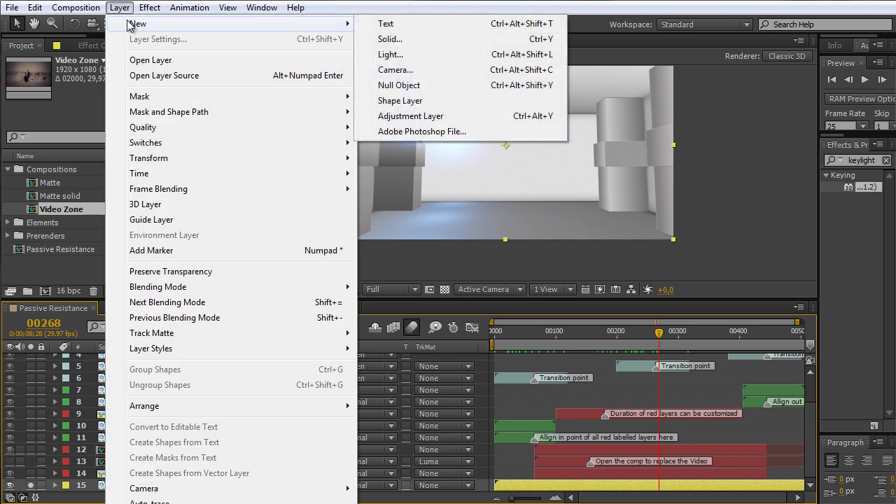
click(403, 86)
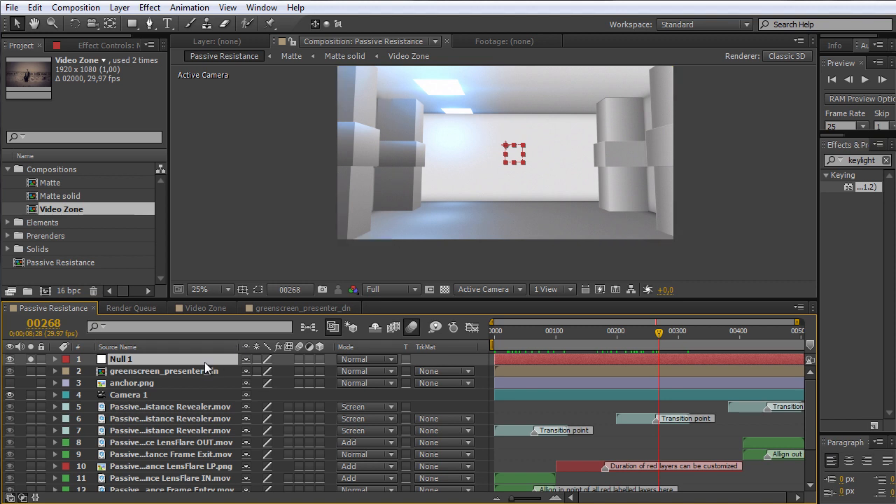
click(34, 7)
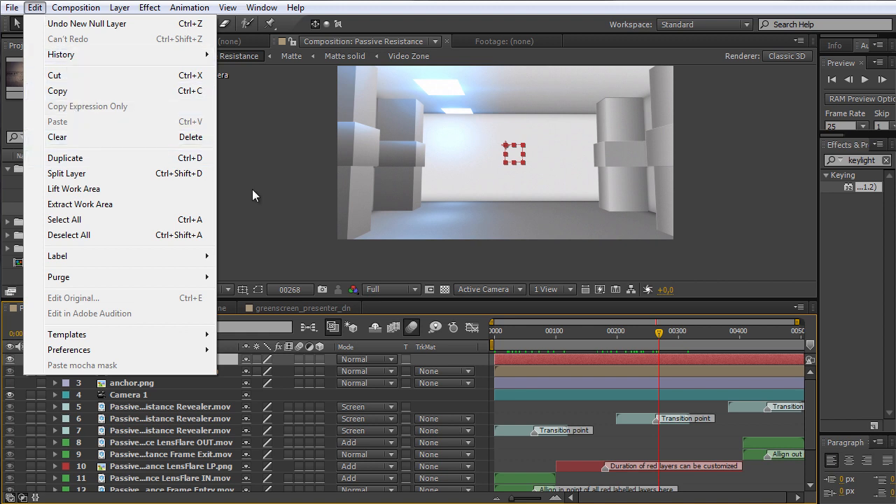
click(273, 208)
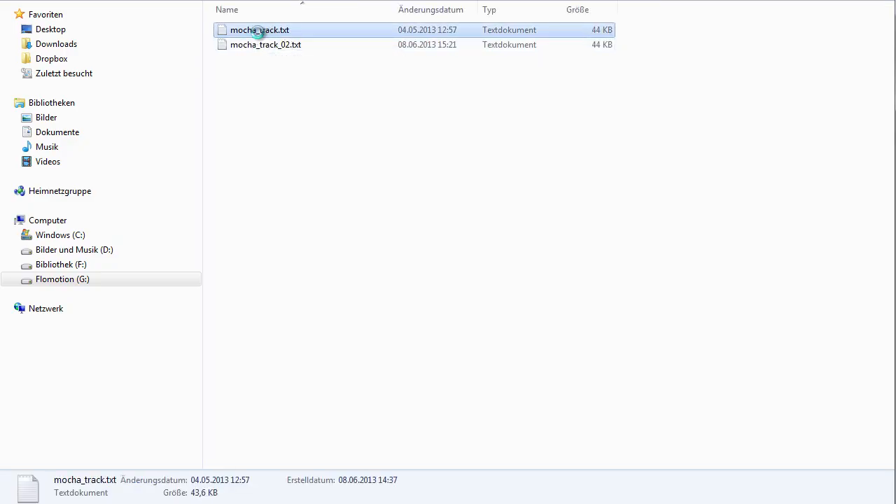
Step: Open mocha_track.txt in the Windows text editor, copy all of its keyframe data and return to After Effects
double_click(254, 31)
mouse_move(774, 72)
mouse_down()
mouse_move(795, 181)
mouse_move(789, 66)
mouse_up()
click(656, 85)
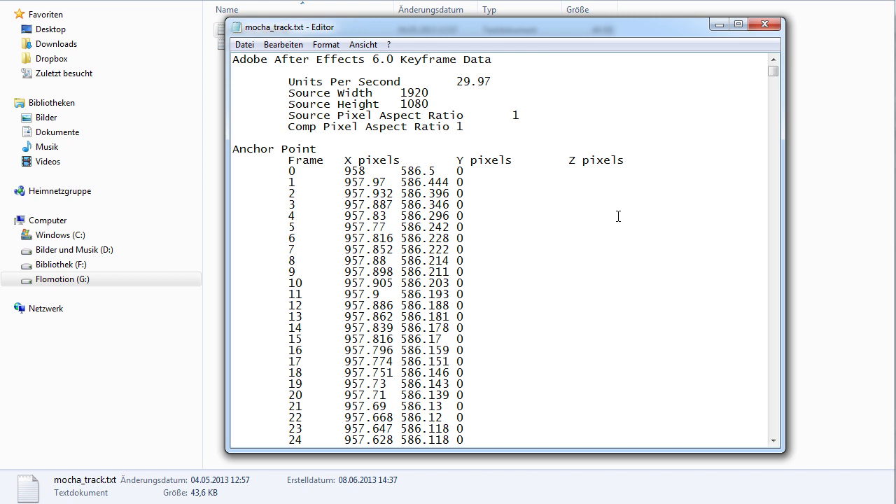
key(ctrl+a)
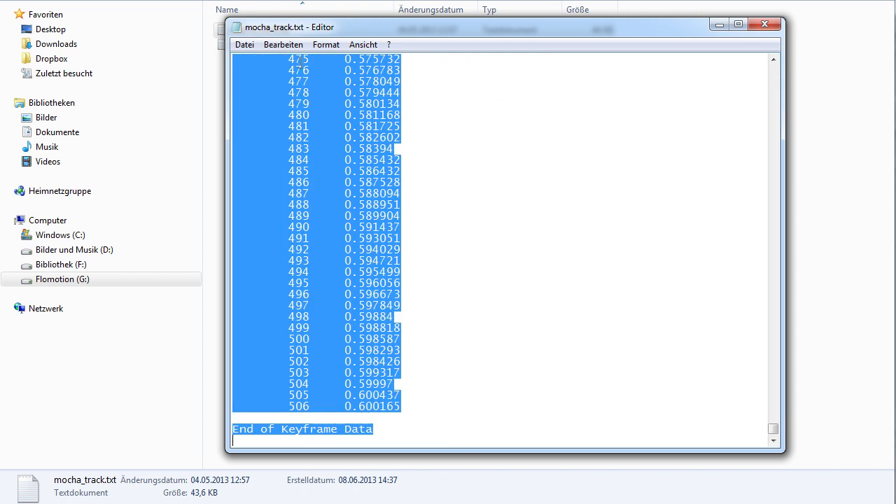
click(283, 44)
click(309, 98)
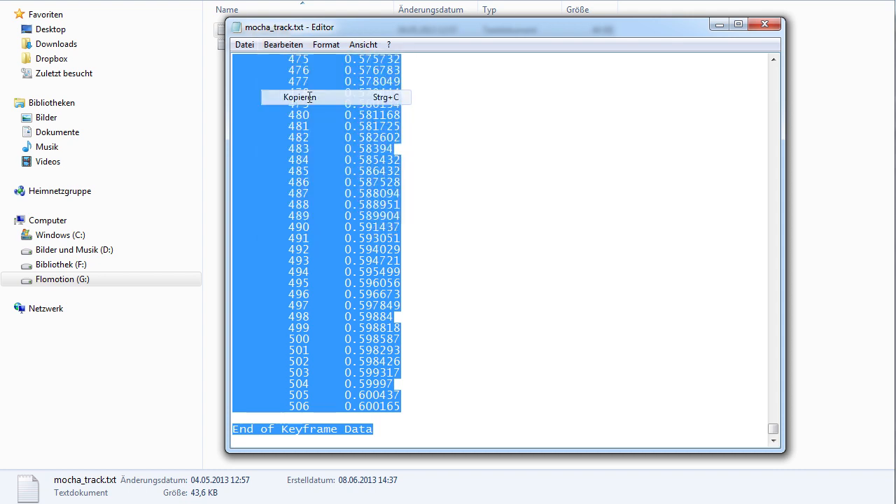
click(717, 29)
click(796, 1)
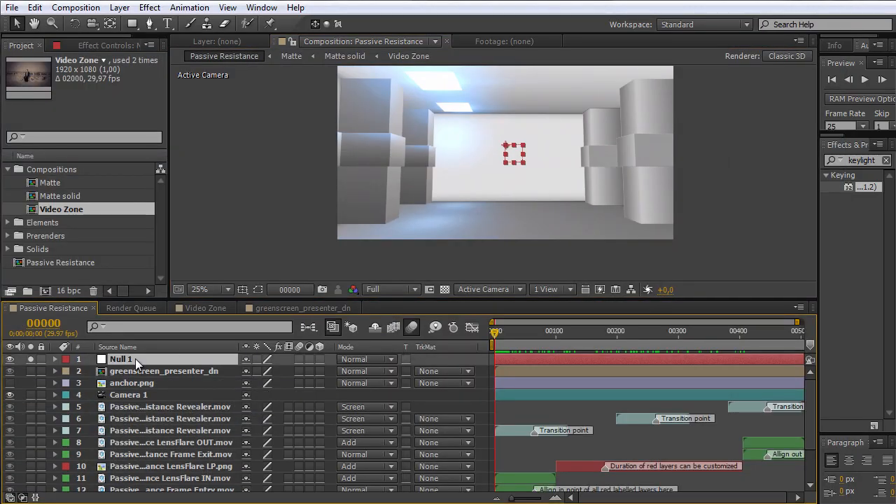
Step: Paste the copied tracking data onto the Null 1 layer at frame 0 and scrub the opening frames to check its motion
click(36, 7)
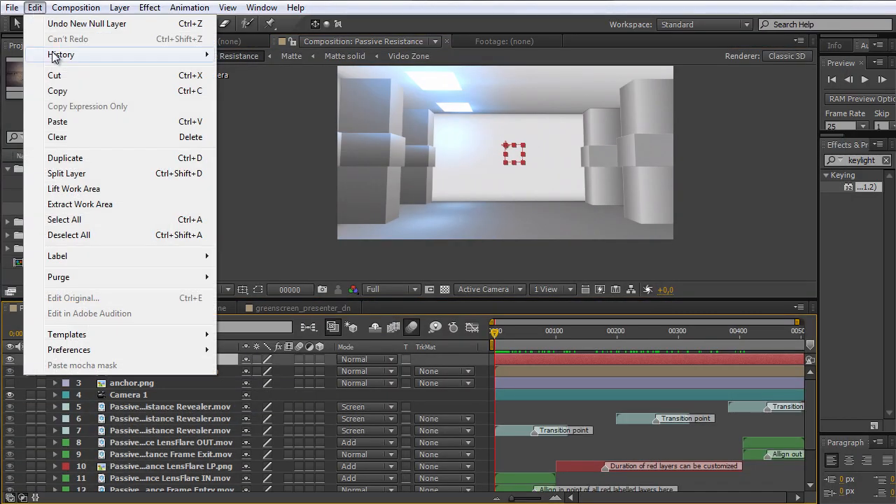
click(80, 126)
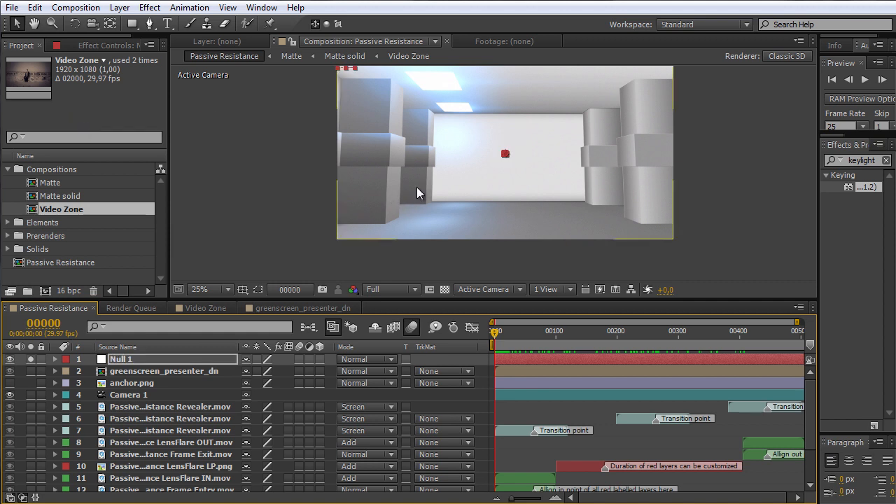
drag(499, 340, 509, 335)
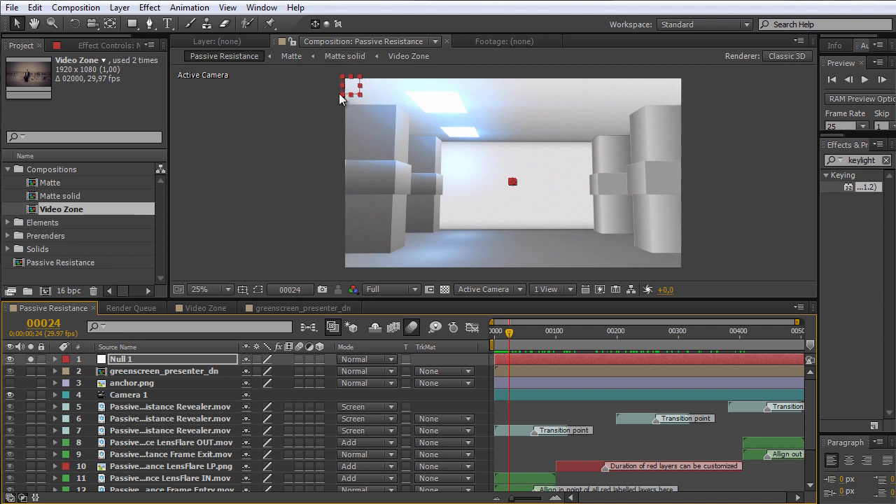
drag(509, 335, 441, 354)
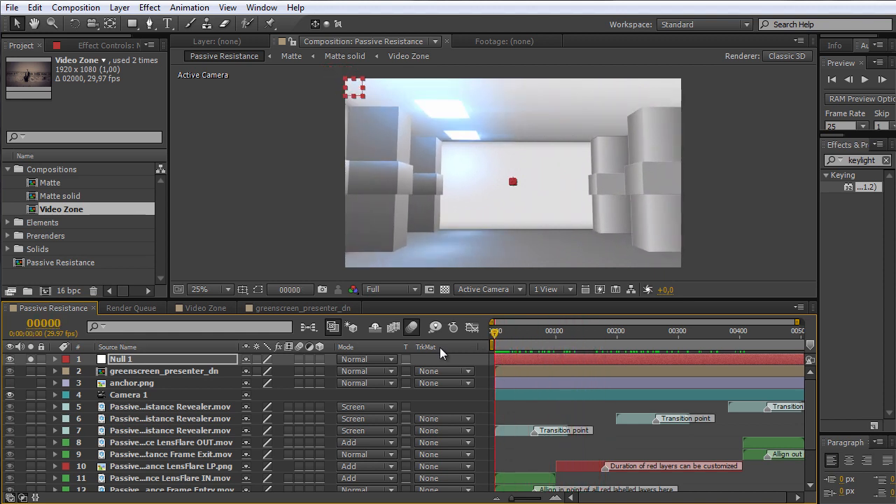
click(507, 335)
drag(511, 339, 488, 340)
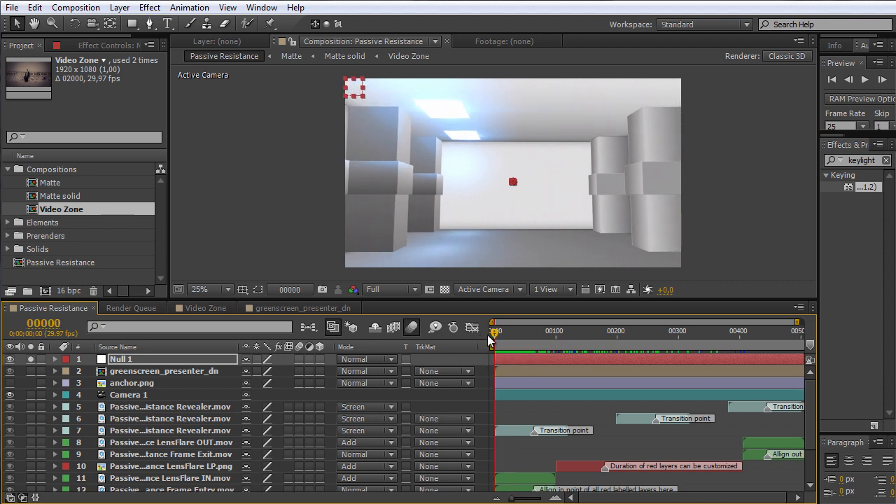
Step: Expand the null's Transform properties and scrub to about frame 101 to examine the pasted anchor point, position, scale and rotation keyframes
click(55, 359)
click(69, 371)
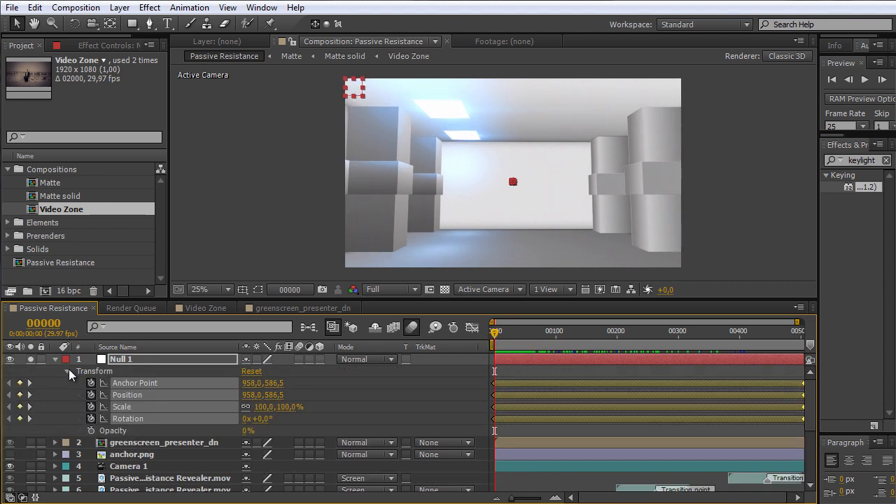
click(441, 397)
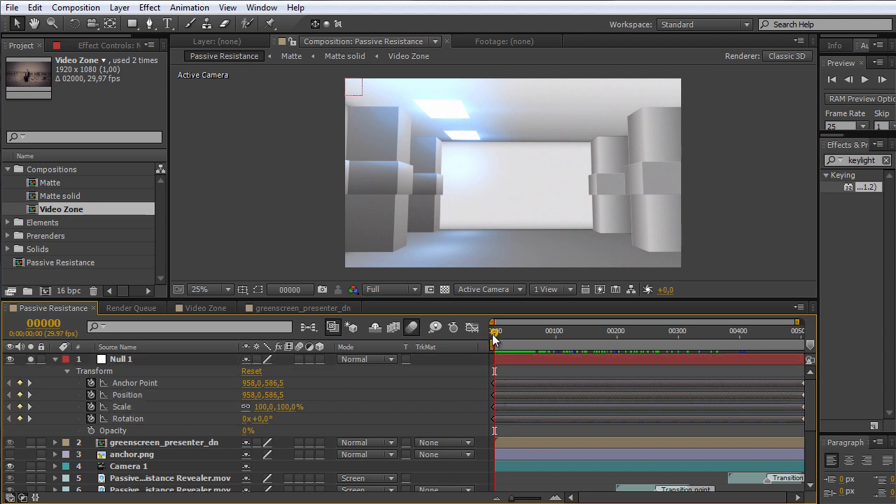
drag(495, 337, 558, 339)
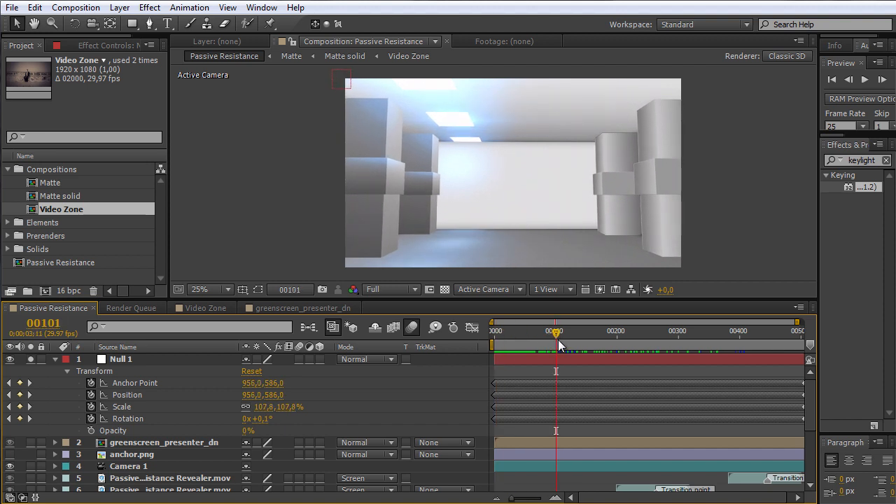
click(42, 10)
click(42, 9)
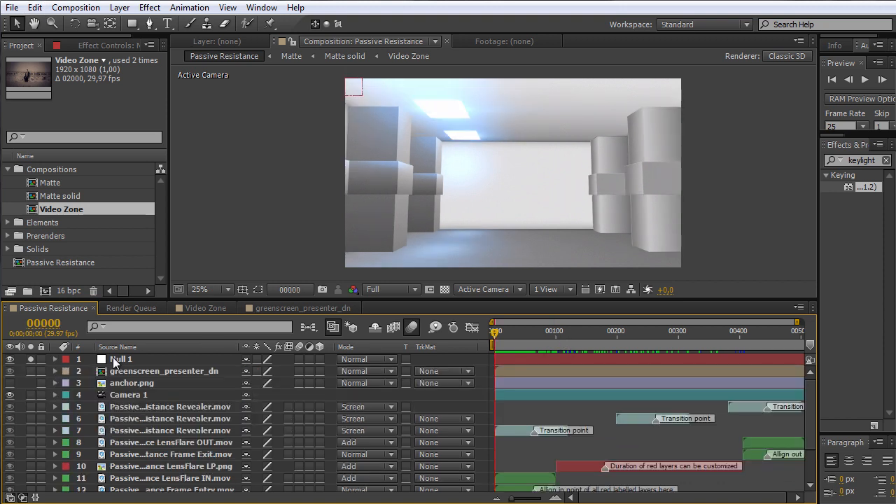
Step: Rename the Null 1 layer to "tracking data"
click(116, 361)
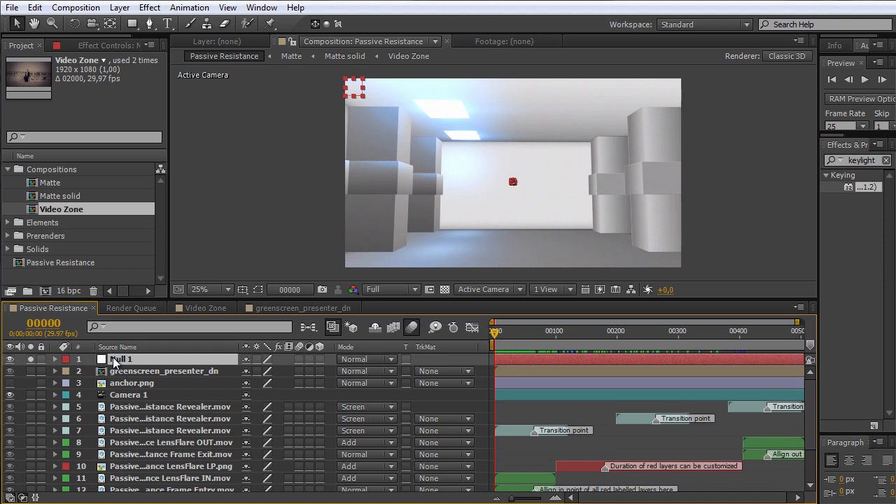
key(Return)
text(Tracking data)
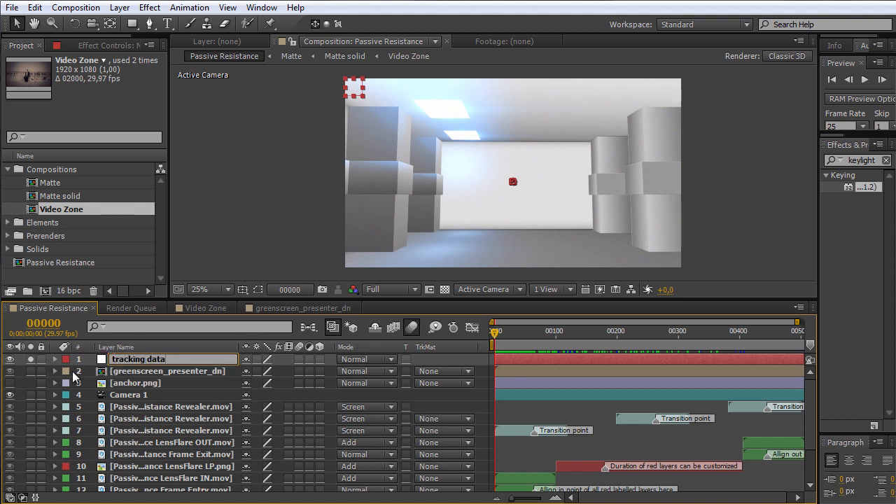
key(Return)
Step: Turn off solo for the Passive Resistance Background layer and show the full composition at frame 185
scroll(24, 461, down, 3)
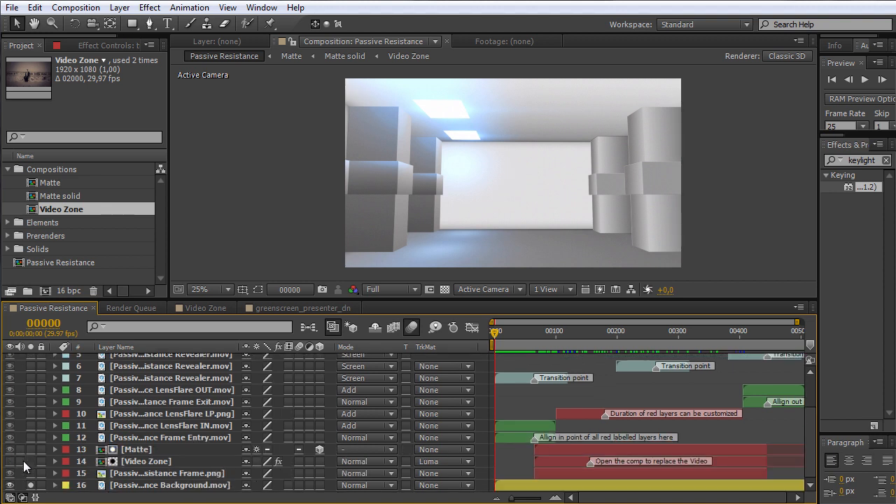
click(31, 485)
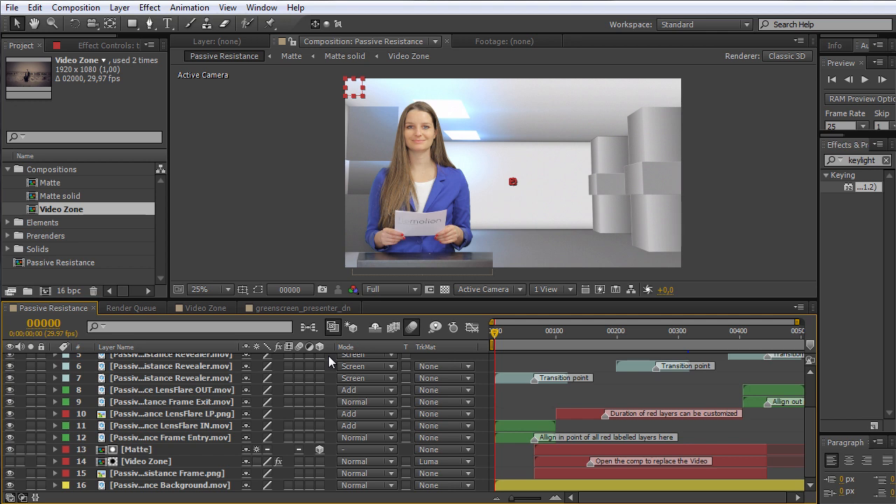
click(608, 333)
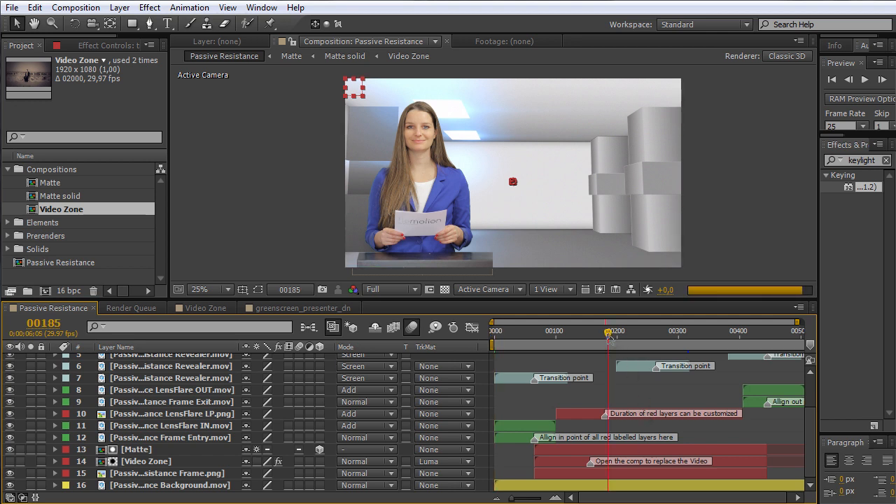
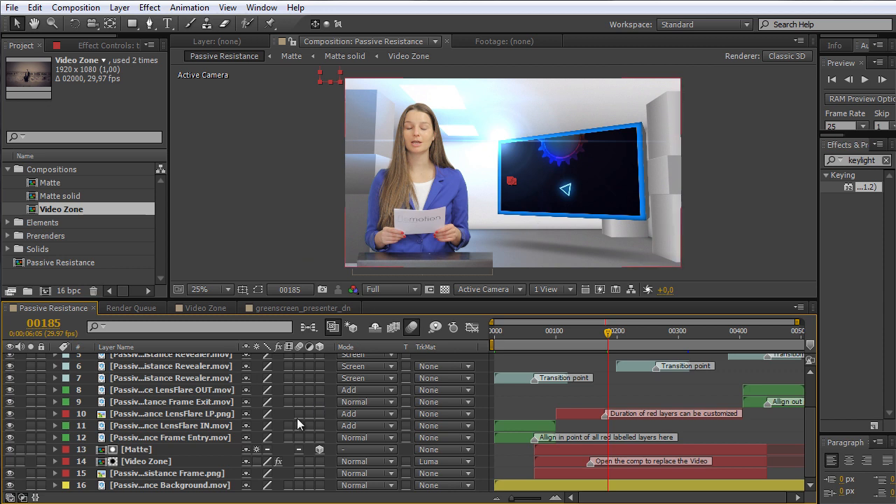
Step: Solo the Passive Resistance Frame Entry layer and change its label colour to Purple
scroll(162, 474, up, 1)
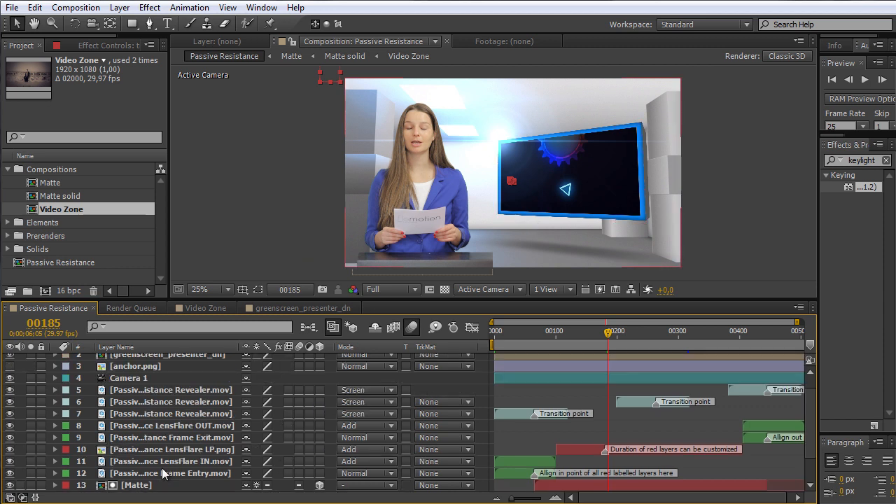
scroll(163, 474, down, 1)
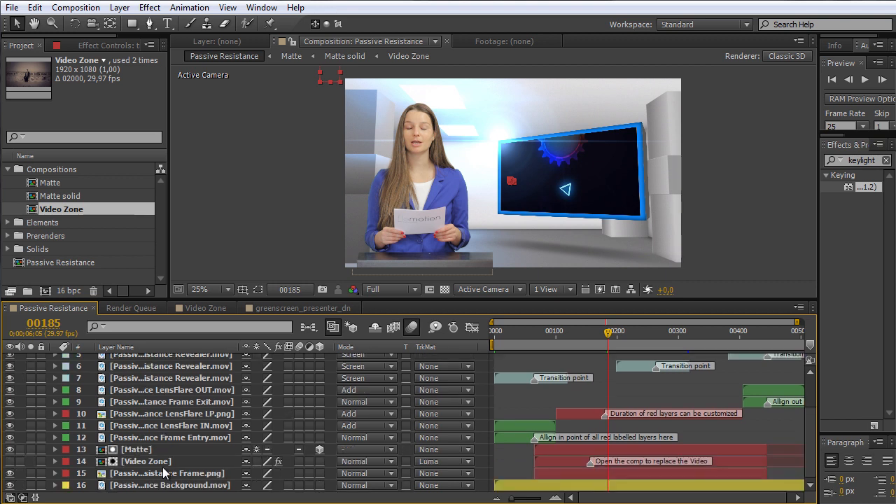
click(30, 438)
drag(564, 333, 519, 341)
click(189, 435)
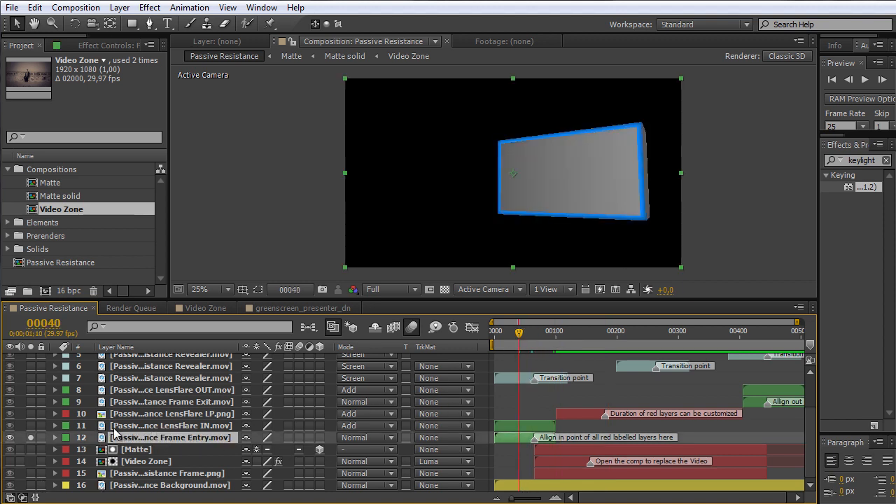
click(65, 438)
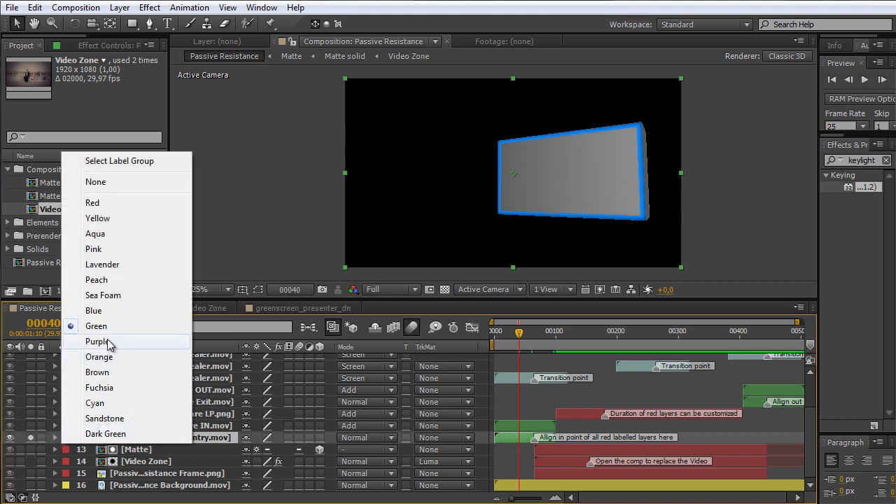
click(105, 342)
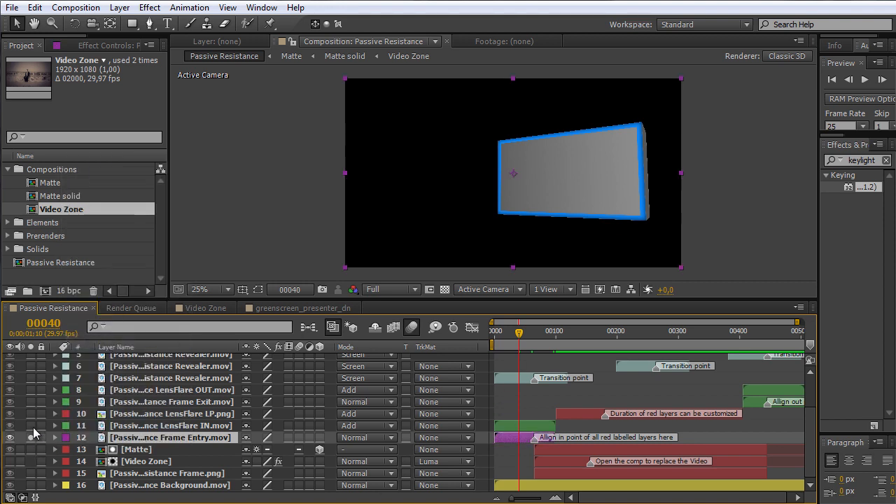
Step: Solo the Matte and Passive Resistance Frame.png layers and give both the Purple label colour
drag(541, 330, 514, 377)
click(31, 426)
click(31, 450)
mouse_move(514, 334)
mouse_down()
mouse_move(600, 340)
mouse_move(688, 332)
mouse_move(772, 346)
mouse_move(577, 348)
mouse_move(495, 336)
mouse_move(508, 336)
mouse_up()
click(66, 450)
click(105, 354)
click(30, 474)
click(66, 474)
click(106, 376)
Step: Solo the Passive Resistance Frame Exit layer and set its label colour to Purple
click(119, 414)
click(116, 402)
click(31, 402)
click(66, 402)
click(91, 303)
Step: Select the purple-labelled Matte, Frame, Frame Entry and Frame Exit layers together, then release the selection
click(127, 453)
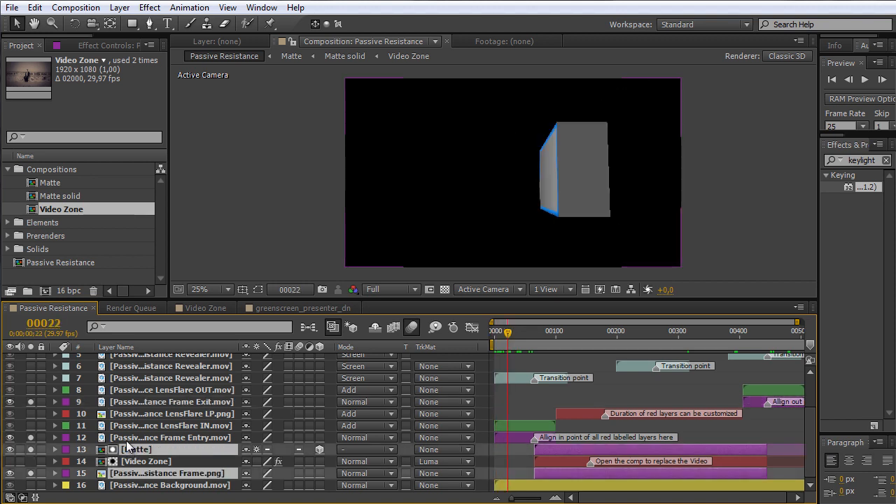
click(150, 438)
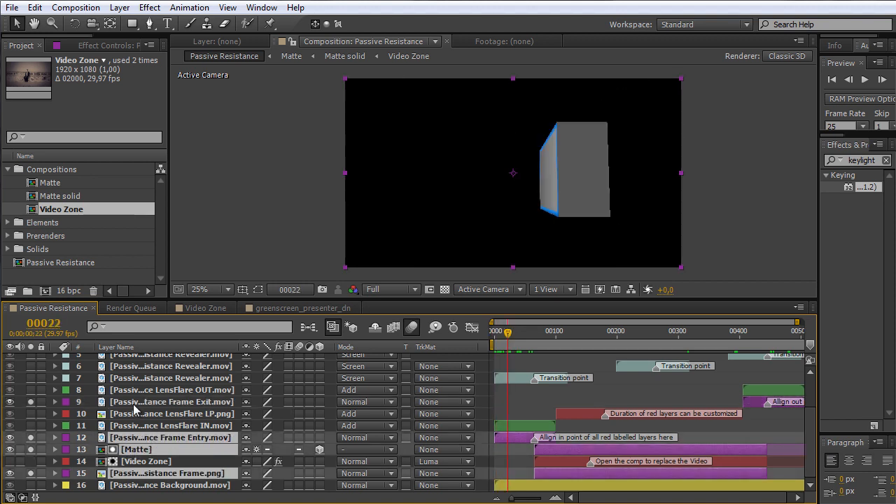
ctrl+click(135, 405)
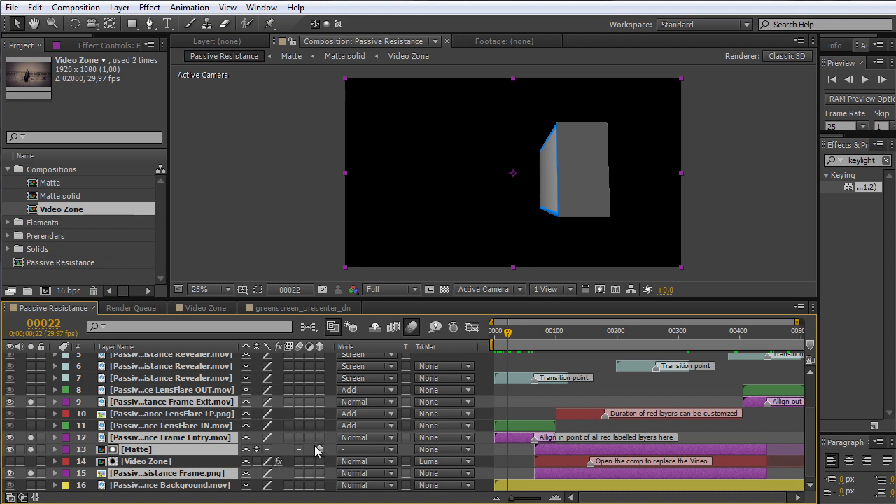
click(222, 424)
scroll(232, 418, up, 3)
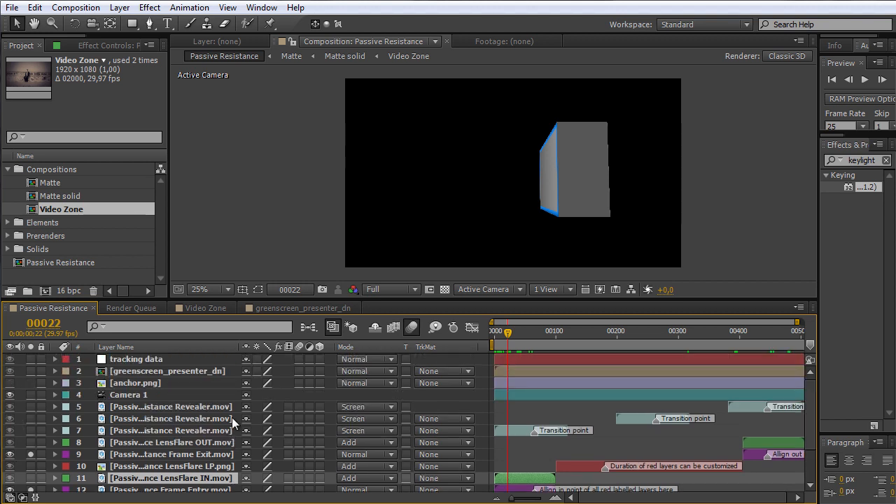
Step: Duplicate the Camera 1 layer in the Passive Resistance composition
click(122, 397)
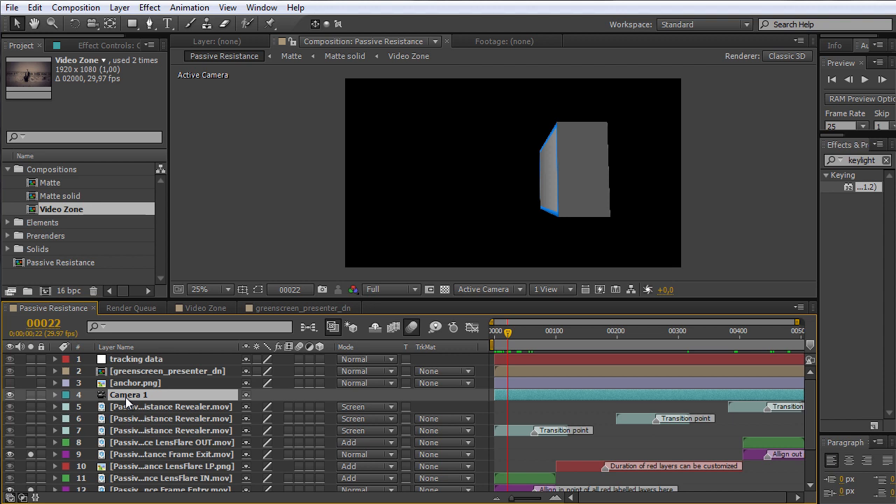
key(ctrl+d)
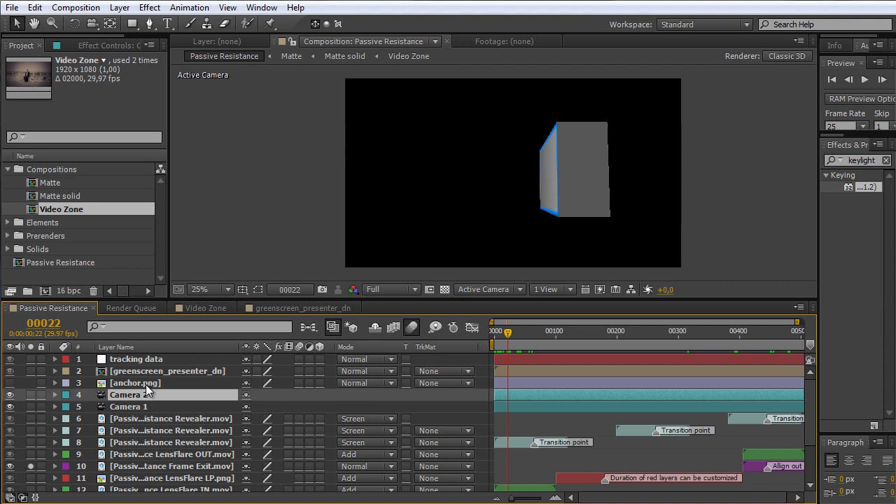
key(ctrl+z)
click(34, 7)
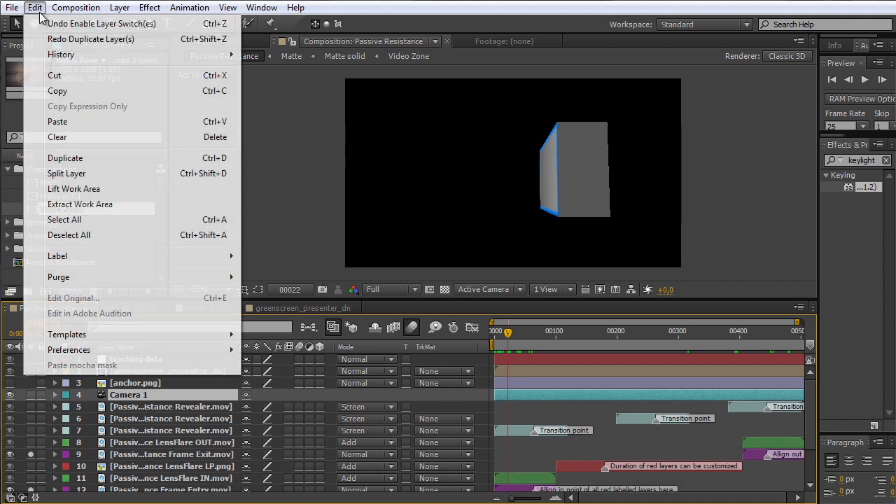
click(77, 158)
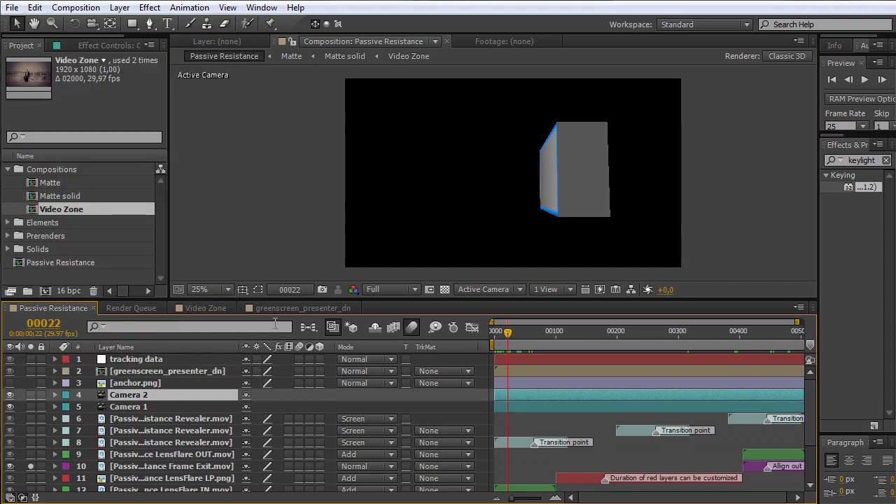
Step: Pre-compose the duplicated camera together with the purple-labelled Frame Exit, Frame Entry, Matte and Frame.png layers
scroll(208, 402, down, 3)
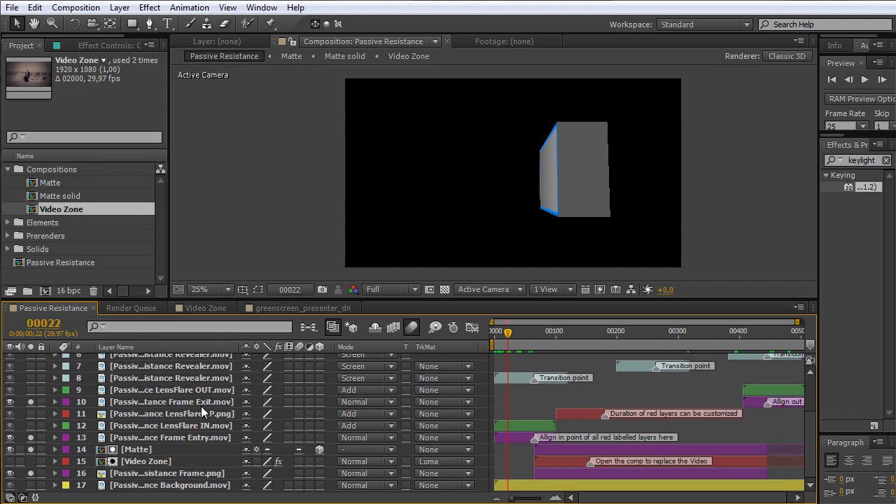
click(153, 405)
ctrl+click(134, 439)
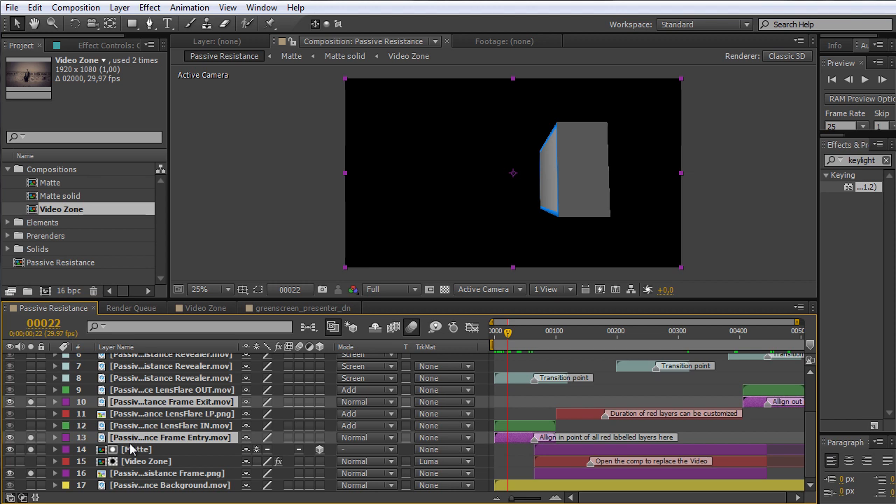
click(120, 8)
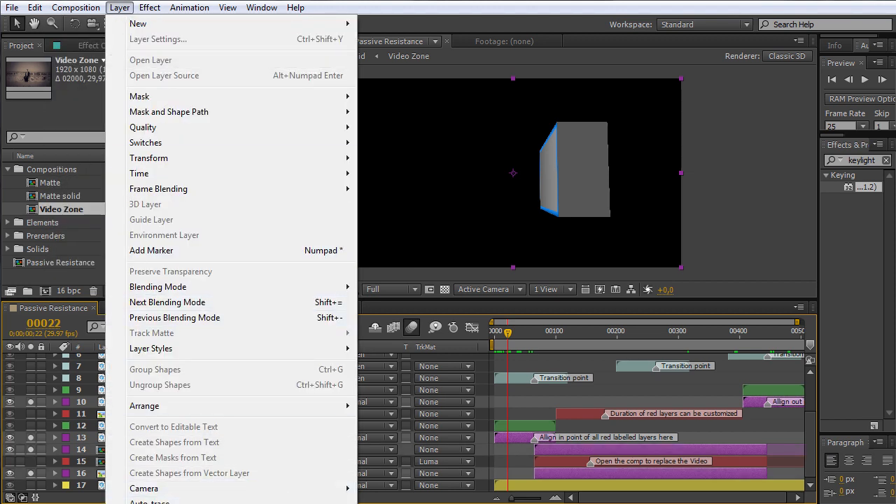
key(Escape)
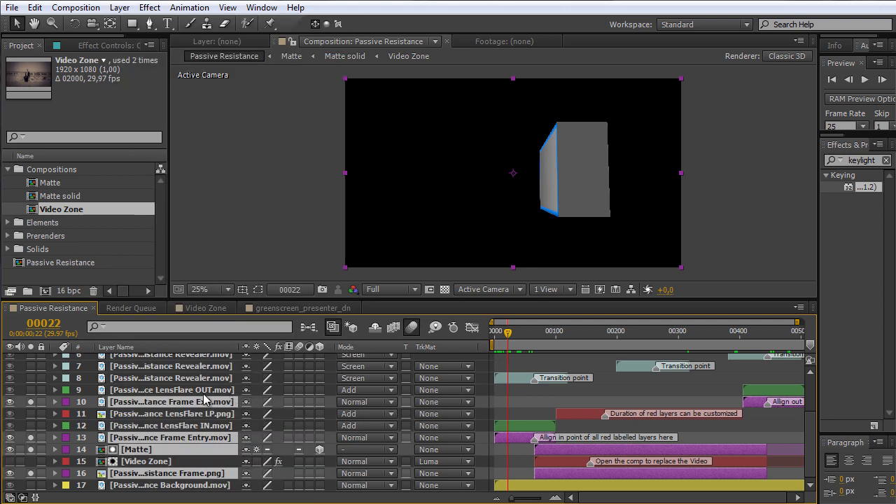
key(ctrl+shift+c)
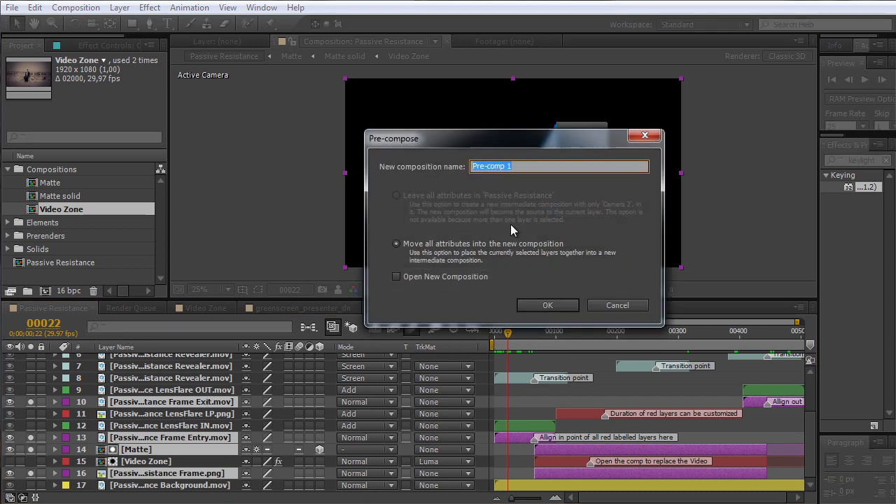
Step: Pre-compose the selected frame and matte layers into a composition named "monitor" and turn off its solo switch
text(m)
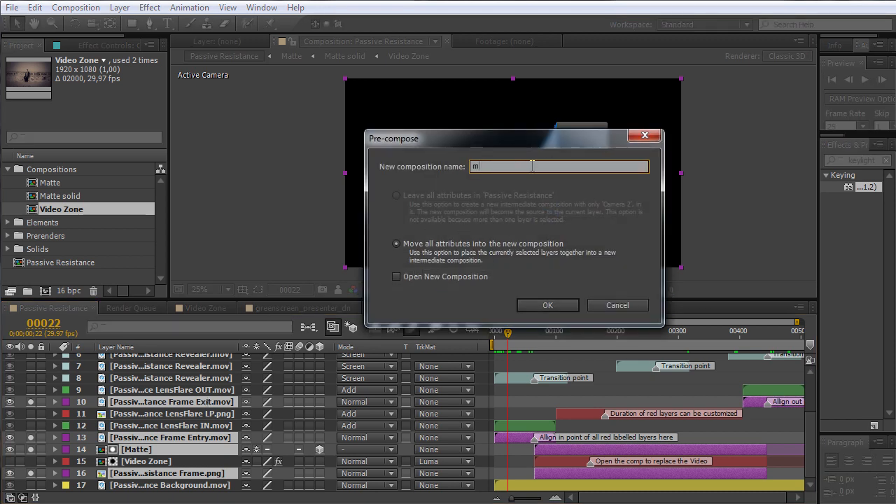
text(onitor)
click(564, 309)
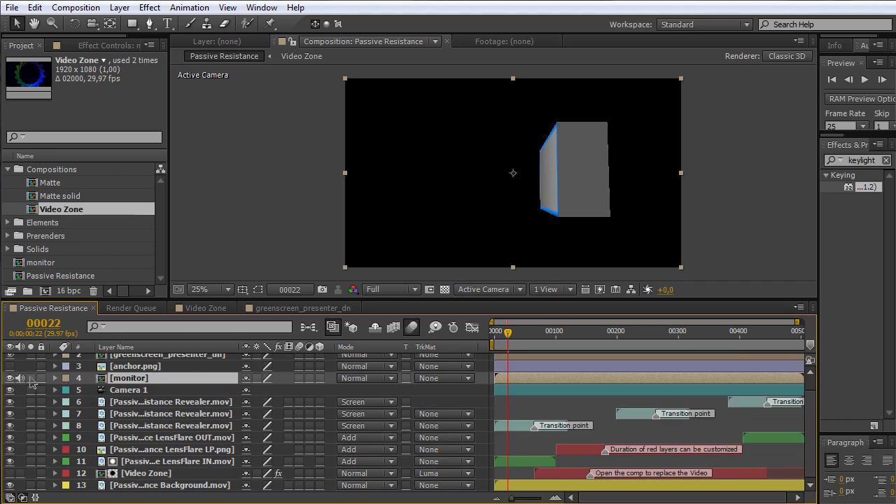
click(31, 379)
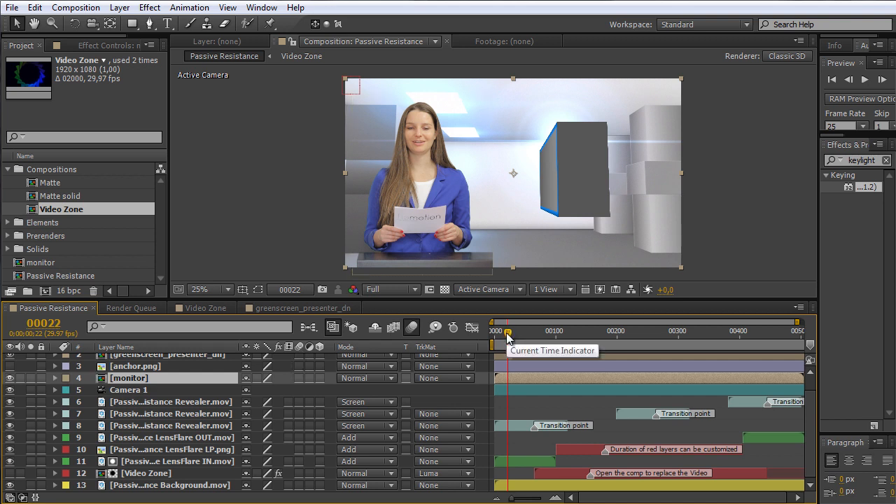
Step: At frame 0, show the timeline's Parent column and parent the monitor layer to the tracking data layer
drag(508, 339, 493, 340)
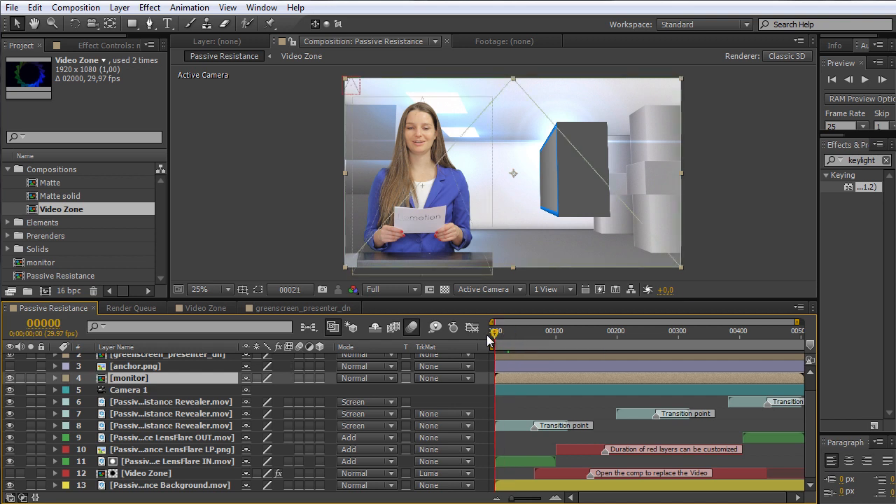
scroll(454, 351, up, 1)
right_click(455, 352)
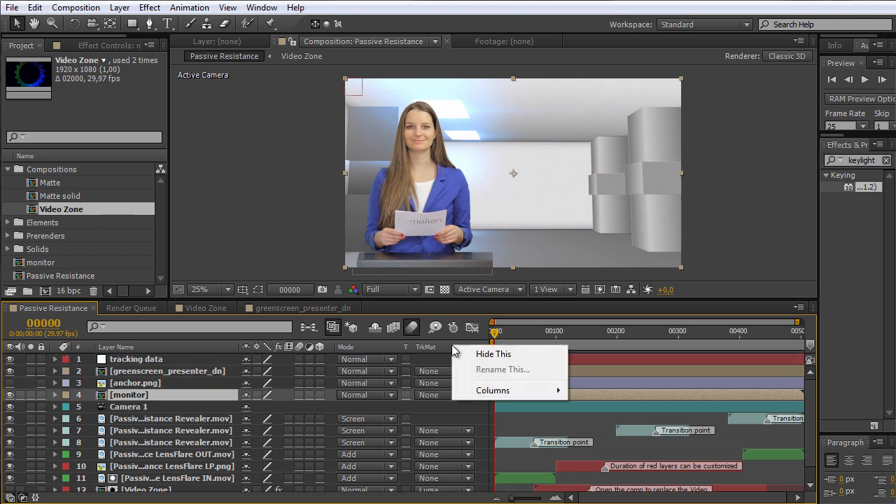
mouse_move(490, 394)
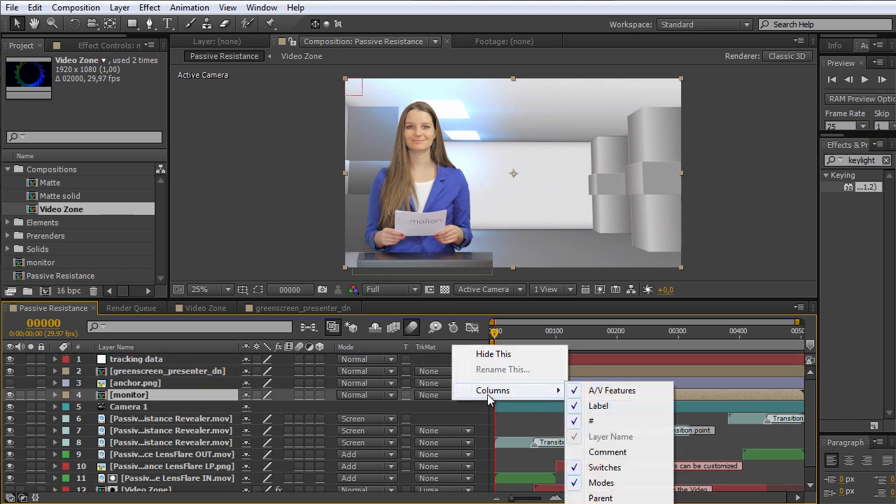
click(600, 498)
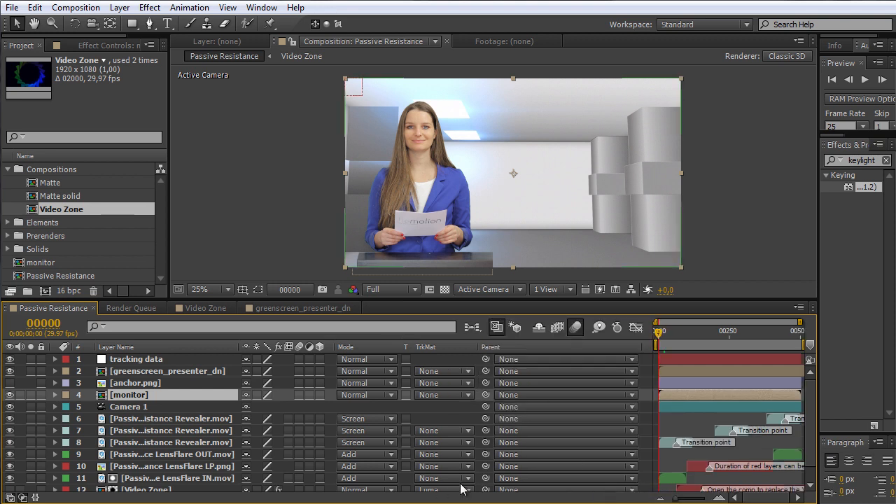
drag(486, 395, 125, 363)
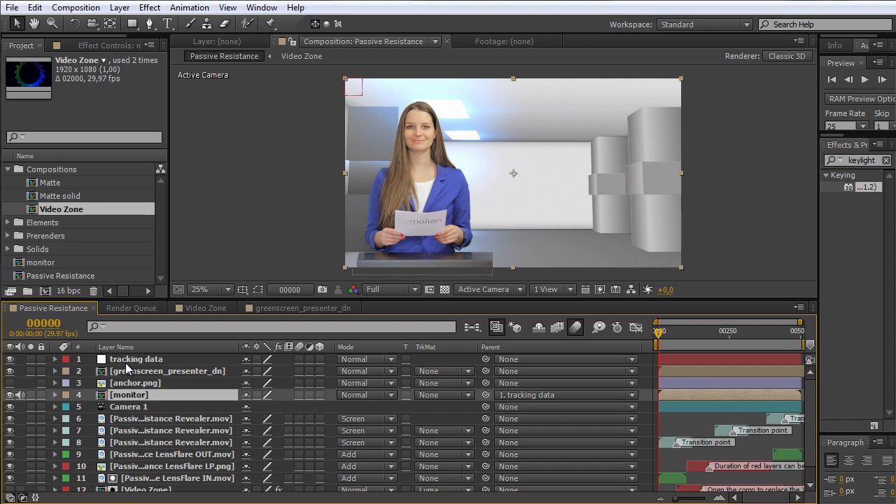
Step: Check the monitor layer's motion in solo, restore the full scene and mute the layer's audio
click(31, 395)
mouse_move(658, 334)
mouse_down()
mouse_move(764, 349)
mouse_move(656, 348)
mouse_up()
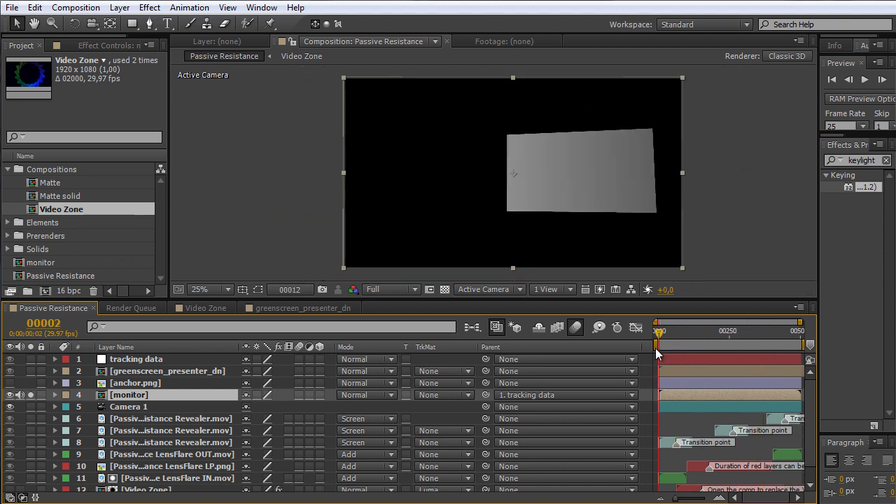
click(30, 396)
click(19, 396)
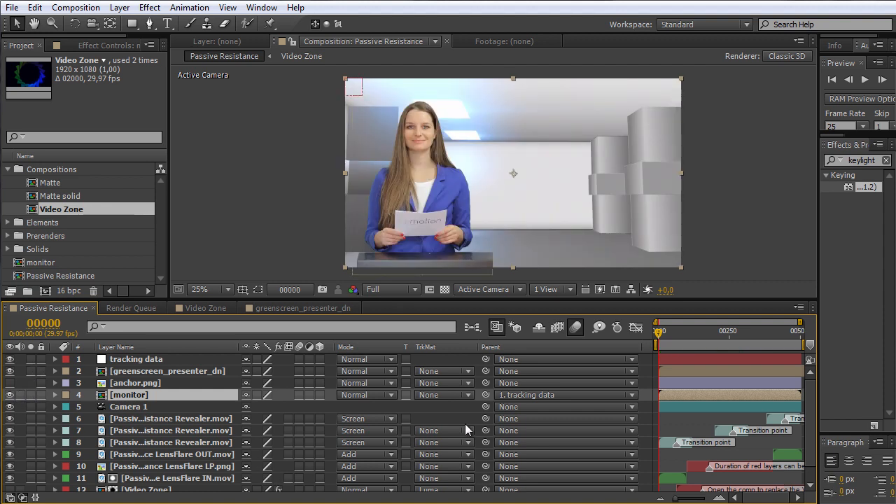
Step: Examine how the monitor's edge follows the background at several frames, and return to frame 0
click(678, 336)
click(694, 338)
click(712, 340)
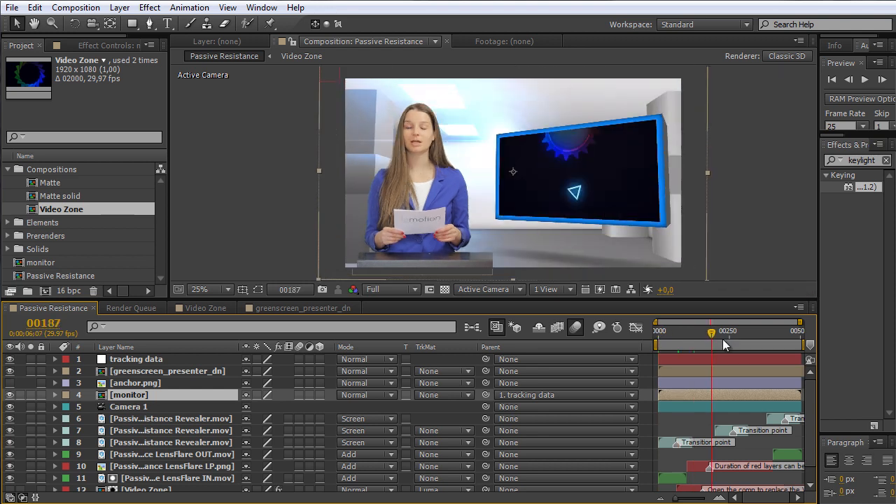
scroll(490, 151, up, 2)
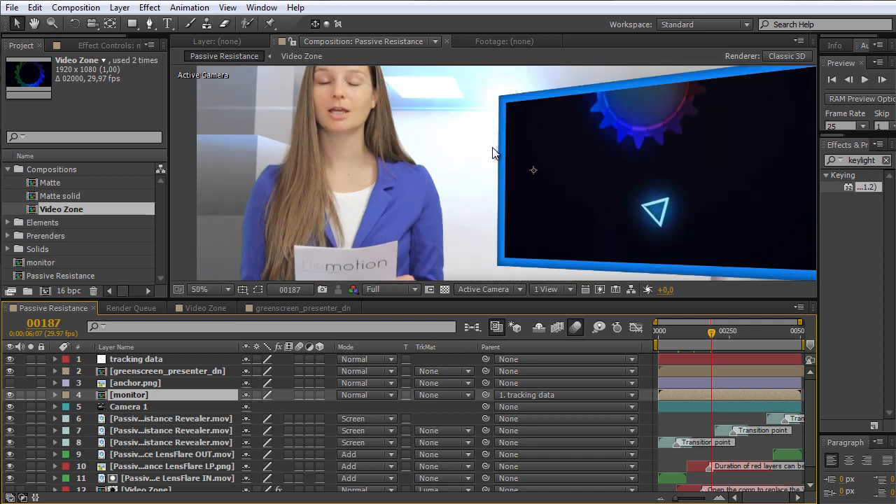
scroll(504, 162, up, 2)
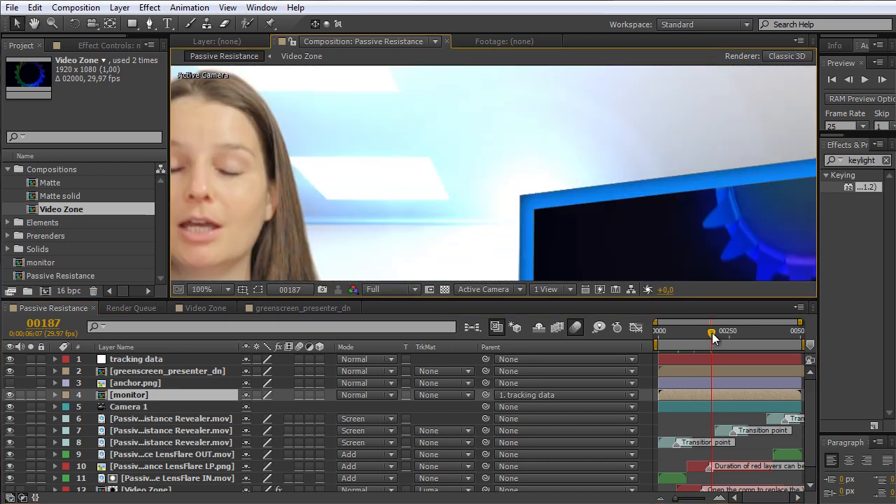
click(692, 336)
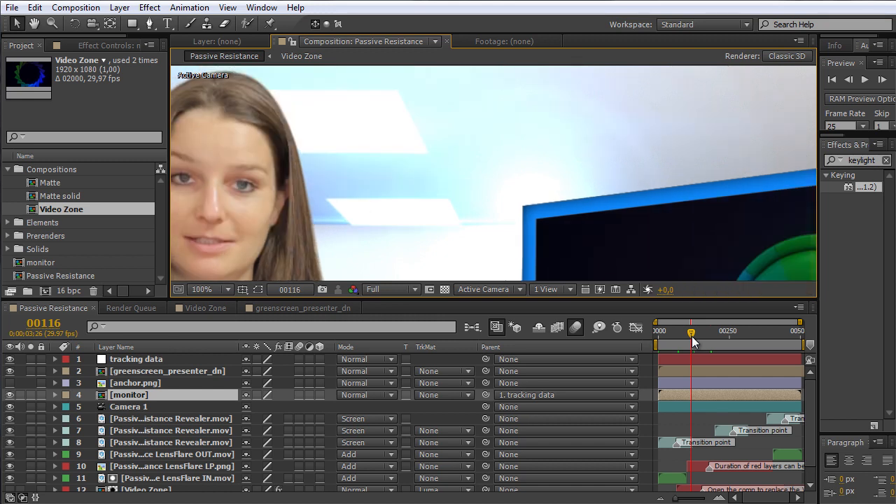
click(665, 336)
click(654, 333)
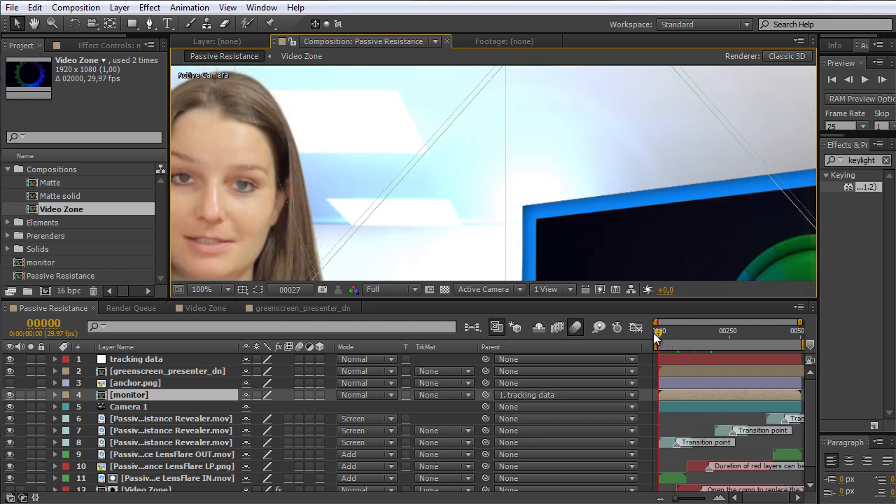
scroll(645, 156, down, 4)
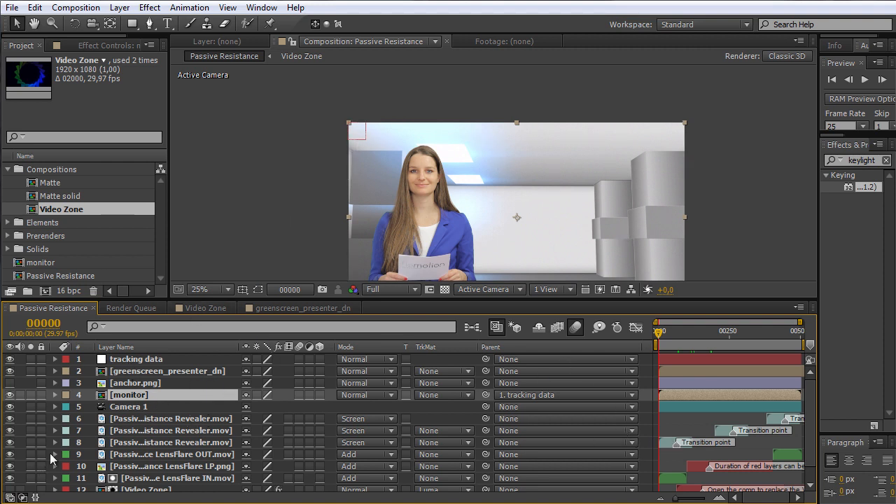
Step: Widen the Layer Name column and parent the LensFlare OUT, LensFlare LP and LensFlare IN layers to tracking data
drag(239, 348, 278, 349)
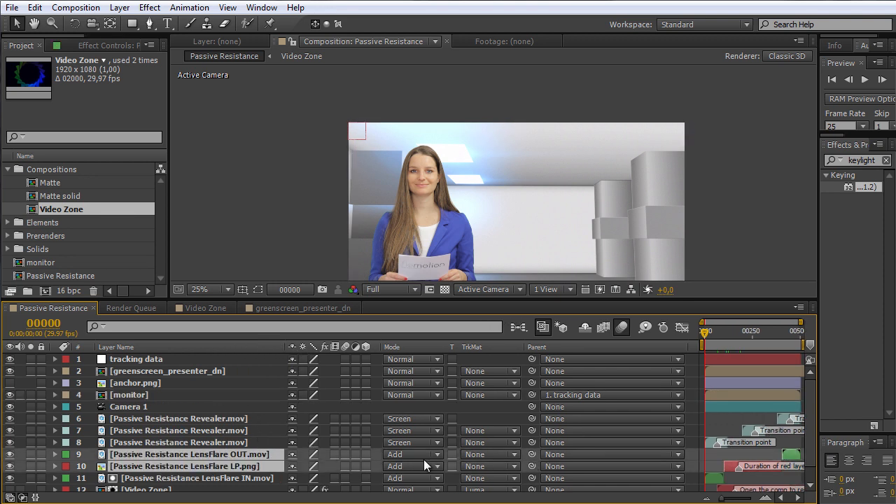
drag(532, 455, 135, 359)
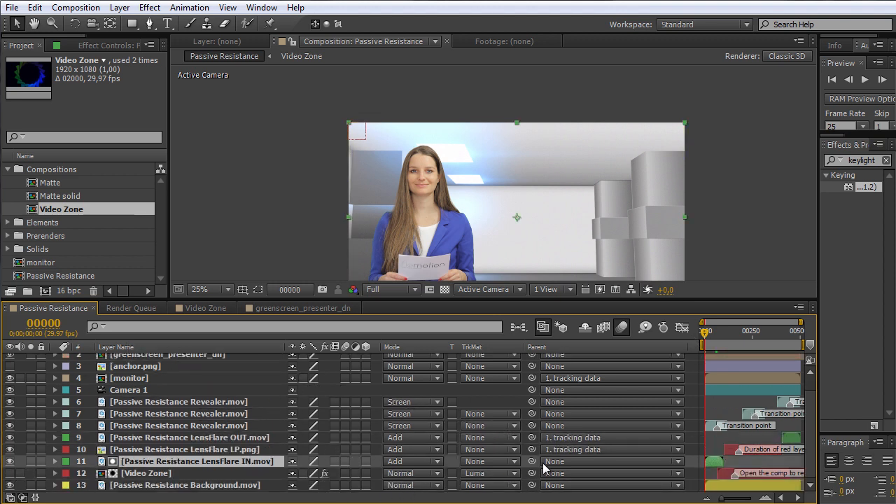
drag(532, 462, 157, 359)
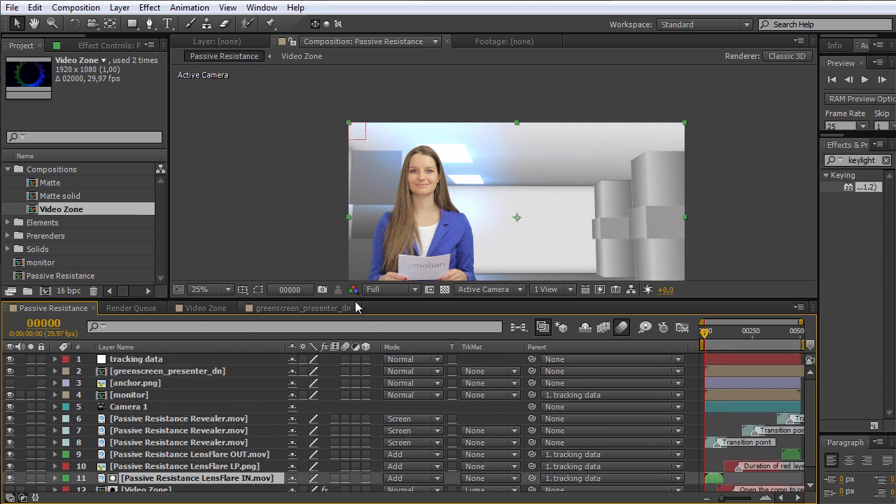
Step: Enlarge the composition viewer with the whole frame in view and move the playhead to about frame 260
drag(355, 301, 377, 331)
drag(536, 291, 480, 233)
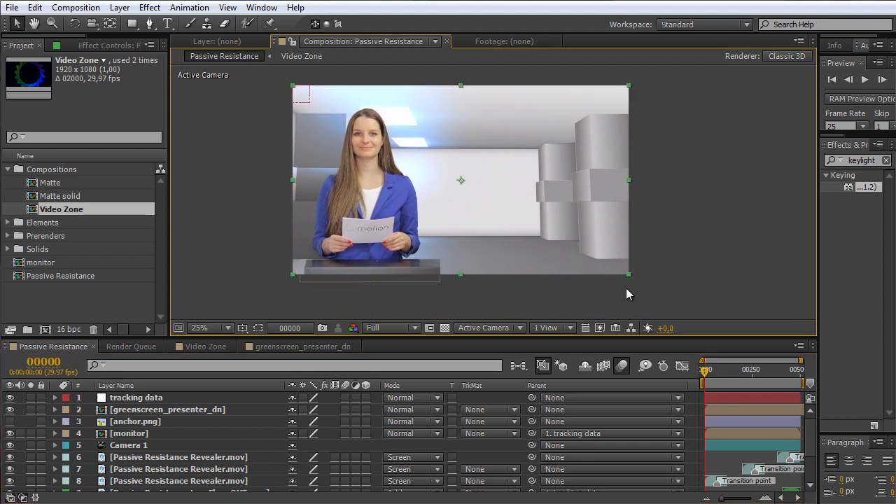
click(755, 371)
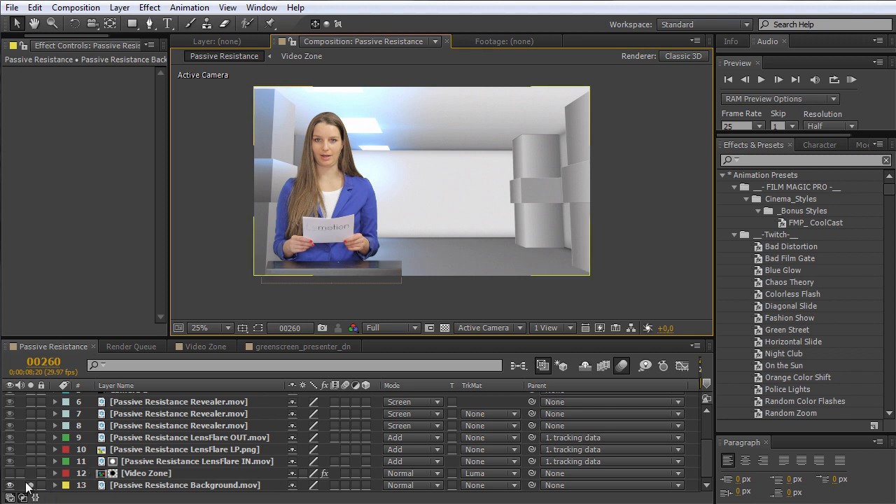
Step: Turn off the solo switches of the Passive Resistance Background.mov and greenscreen_presenter_dn layers
click(30, 486)
scroll(48, 476, up, 3)
scroll(47, 463, down, 3)
scroll(46, 448, up, 3)
click(30, 410)
Step: Copy the greenscreen_presenter_dn layer and select the Passive Resistance Background.mov layer
click(155, 411)
scroll(190, 424, down, 3)
click(34, 7)
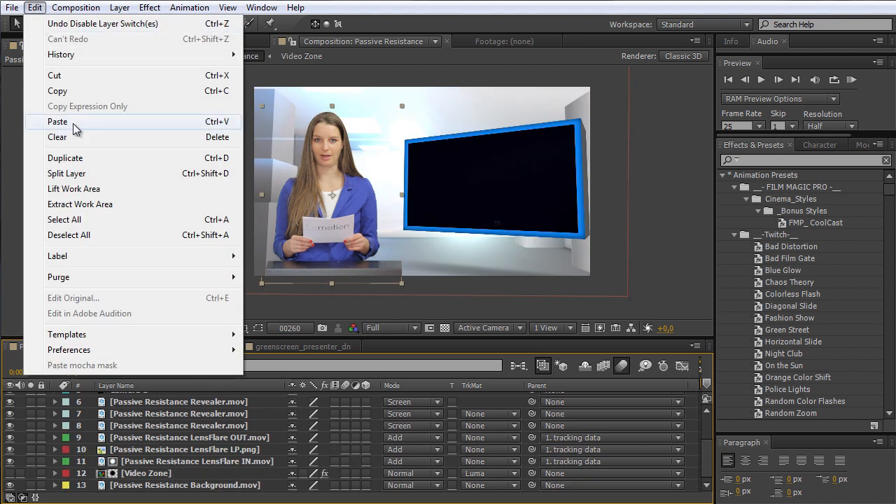
click(66, 90)
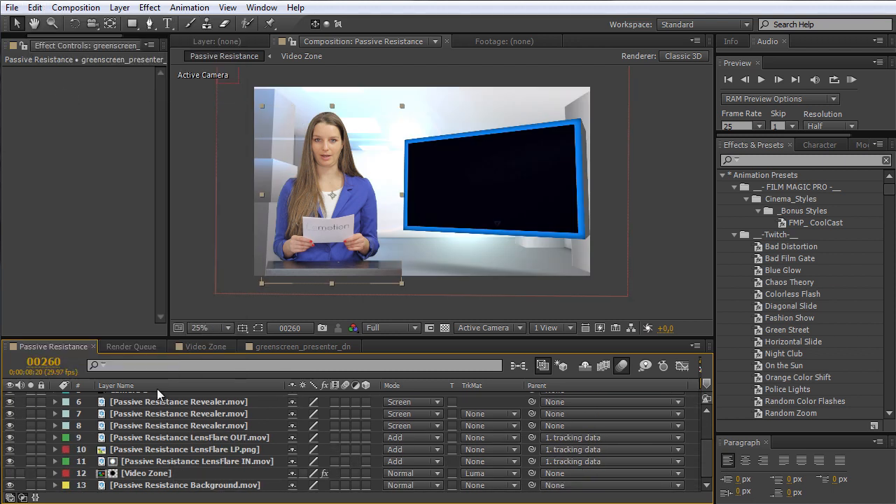
click(166, 486)
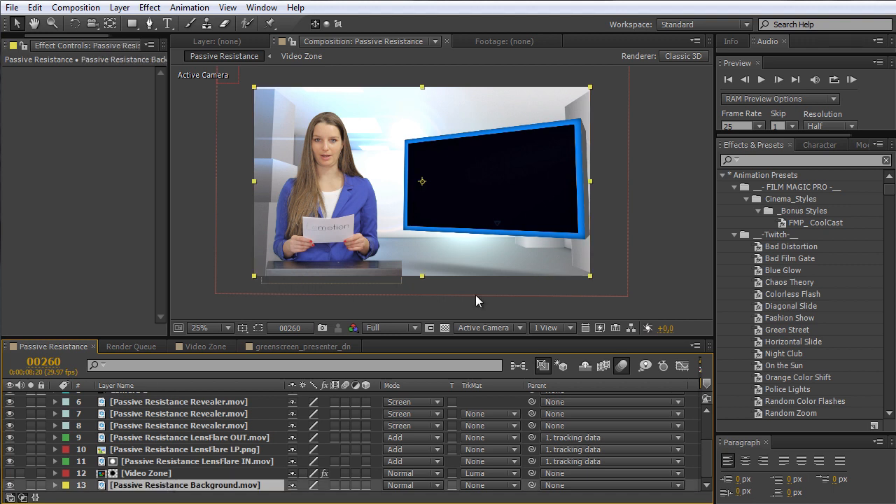
Step: Create a new composition 1920 px wide and 1080 px high
click(76, 7)
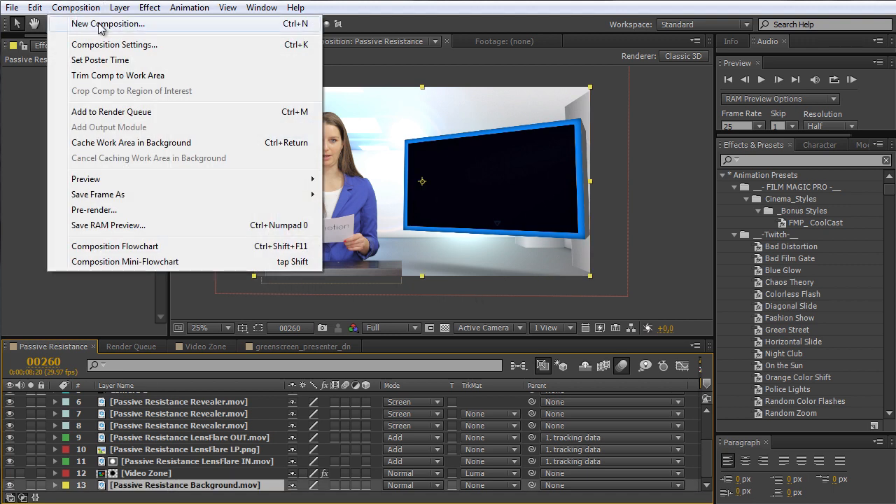
click(102, 25)
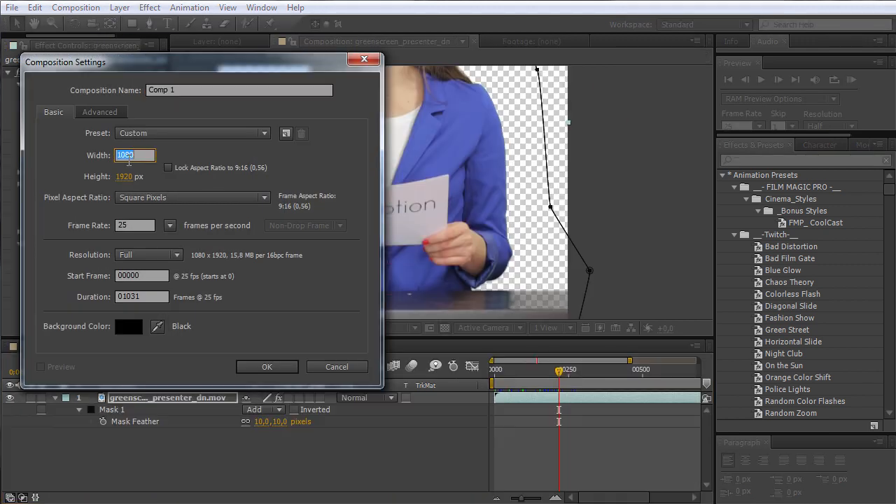
text(192)
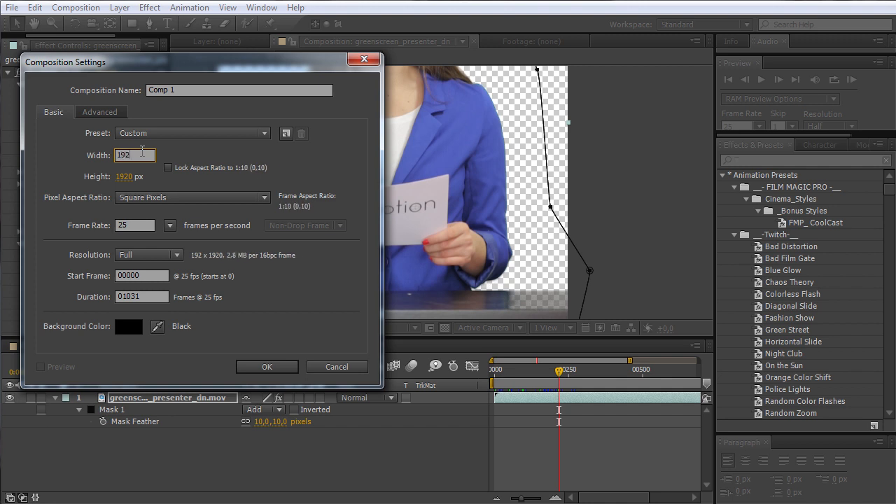
text(0)
key(Tab)
text(1080)
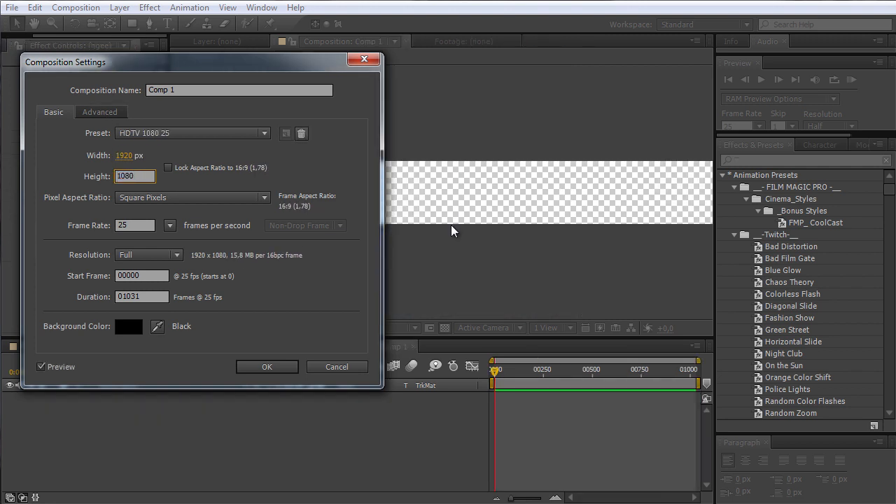
click(266, 366)
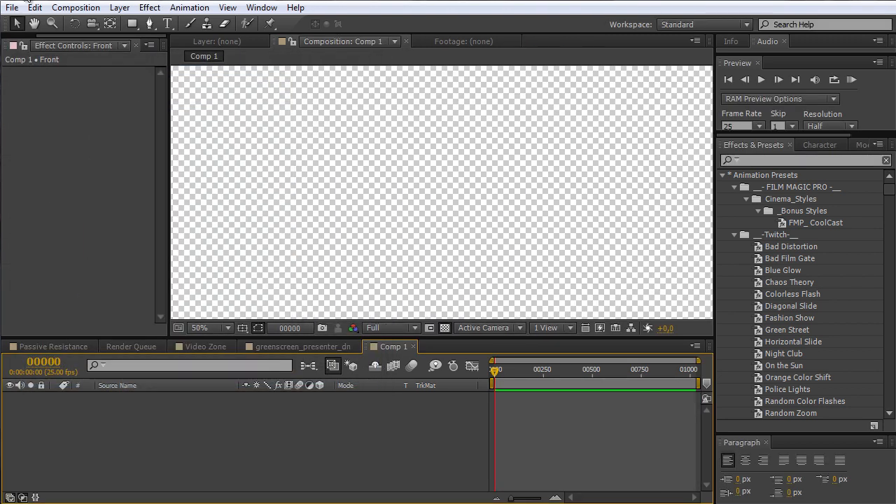
Step: Paste the copied presenter layer into the new composition and fit the whole frame in view
click(35, 7)
click(66, 125)
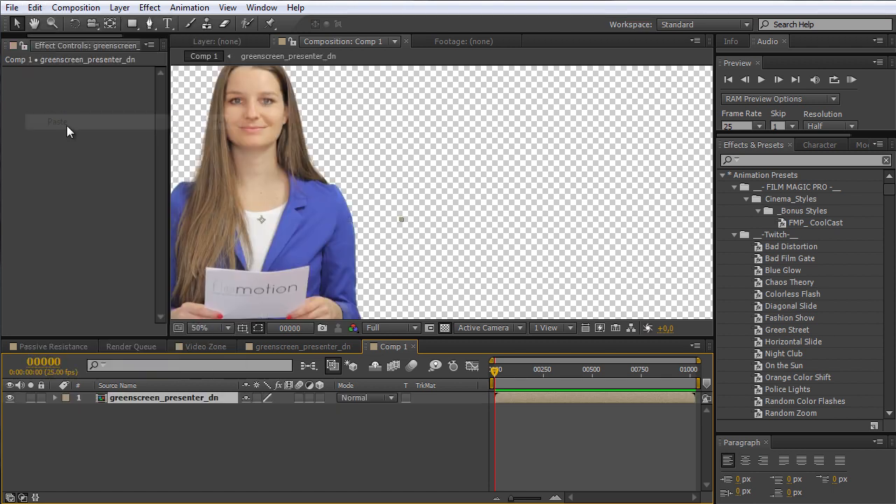
scroll(590, 240, down, 4)
scroll(568, 238, up, 2)
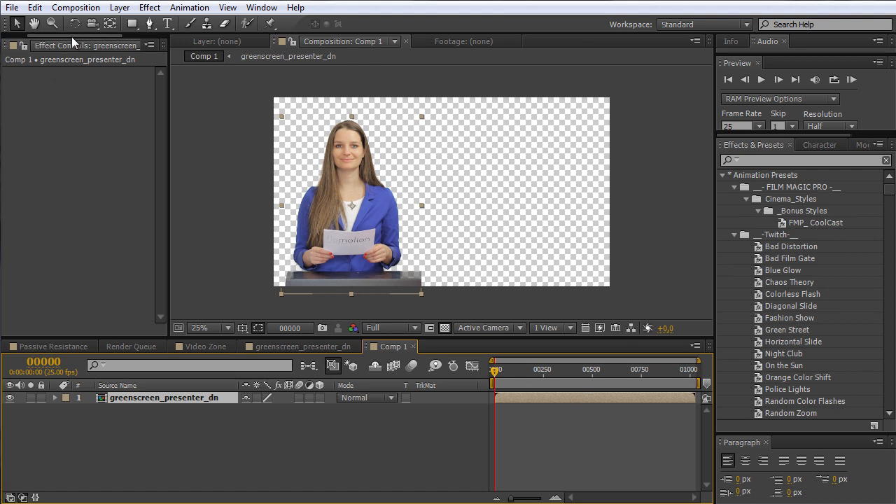
Step: Copy the Passive Resistance Background.mov layer from the Passive Resistance composition into Comp 1
click(21, 44)
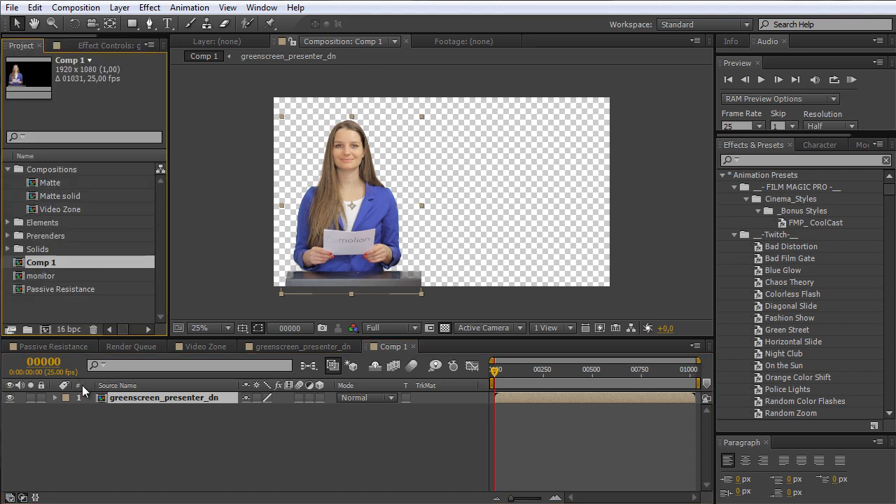
click(66, 346)
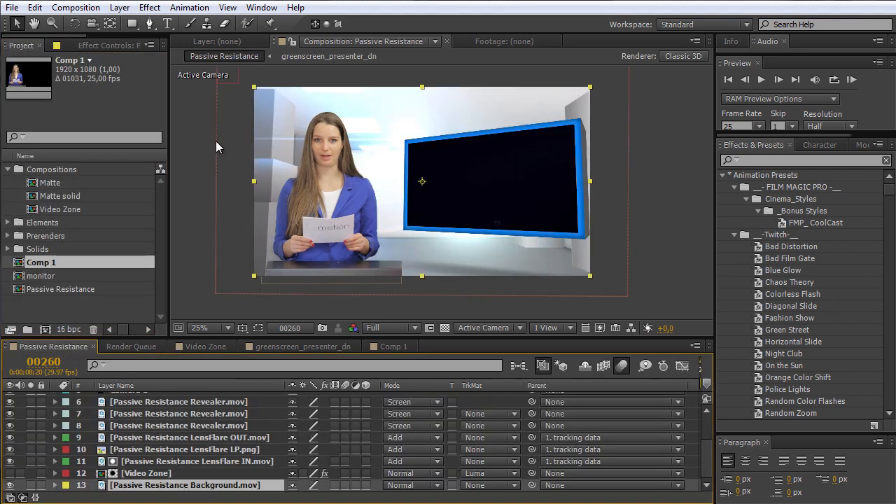
click(387, 348)
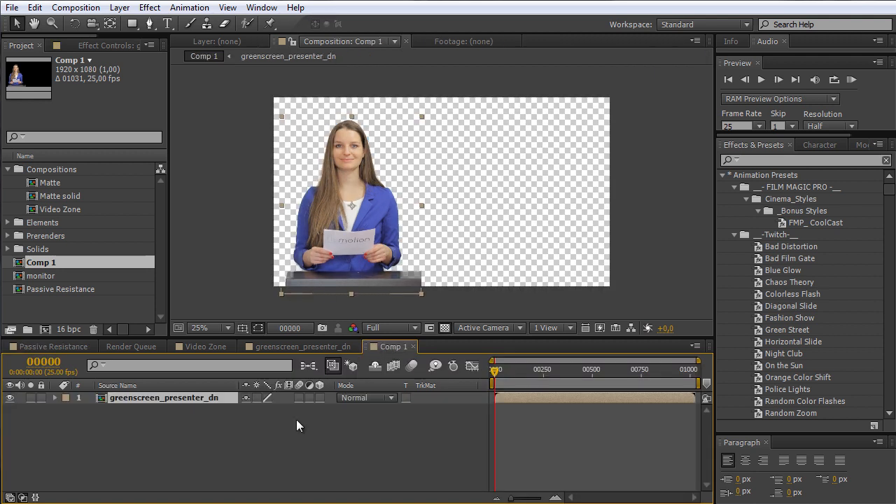
key(ctrl+v)
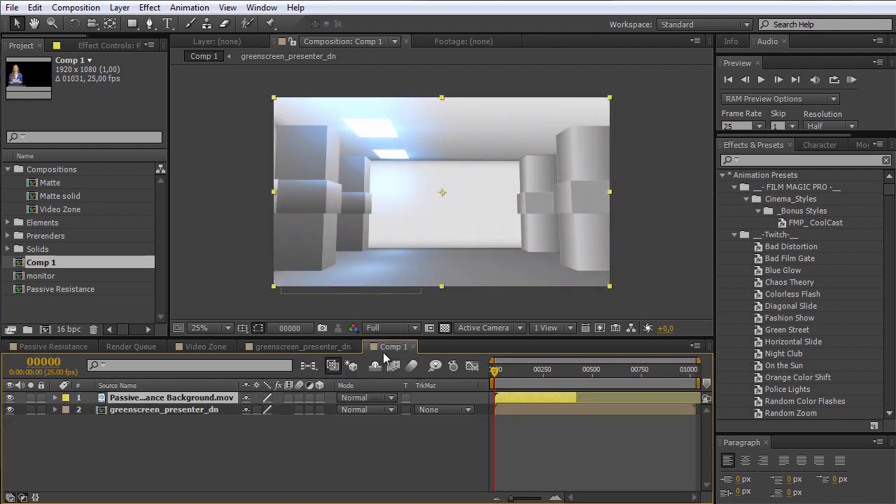
Step: Move the Passive Resistance Background.mov layer below the presenter layer and rename the composition LW
drag(167, 398, 168, 424)
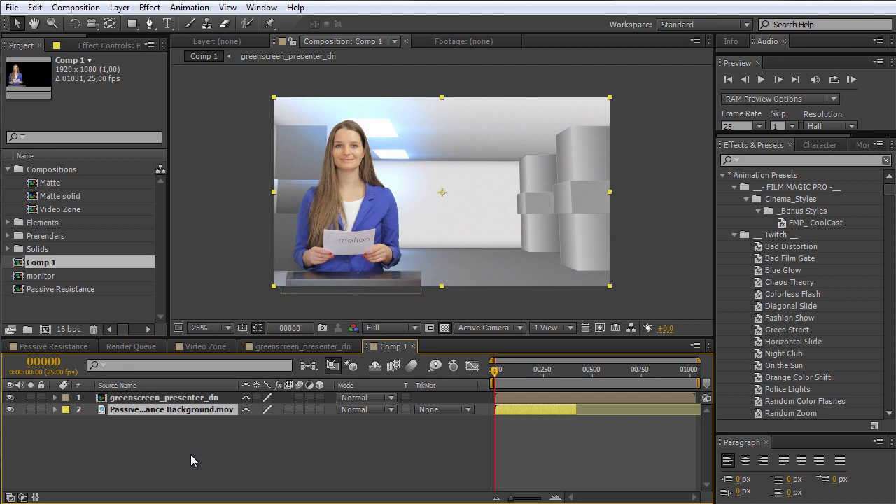
right_click(393, 350)
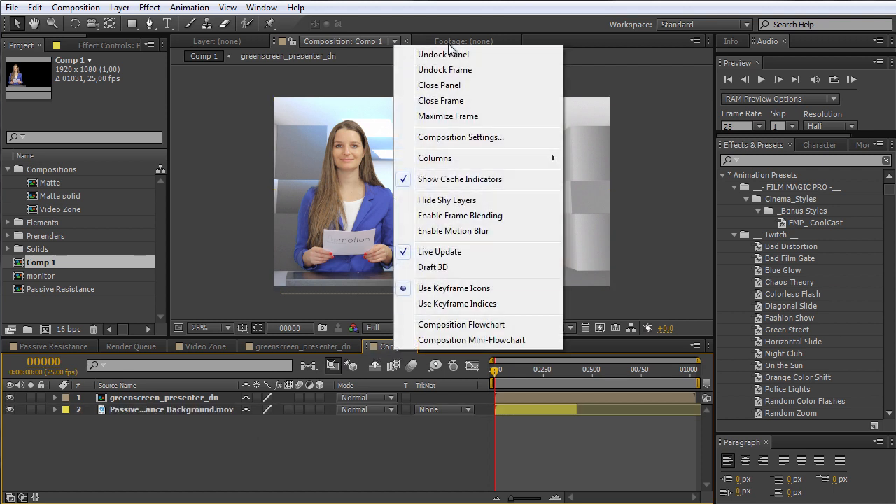
click(452, 138)
text(L)
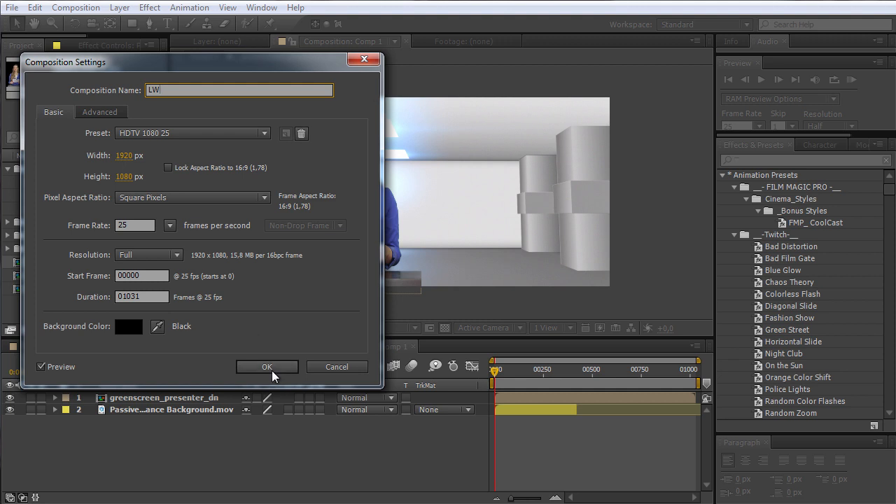
text(W)
click(272, 371)
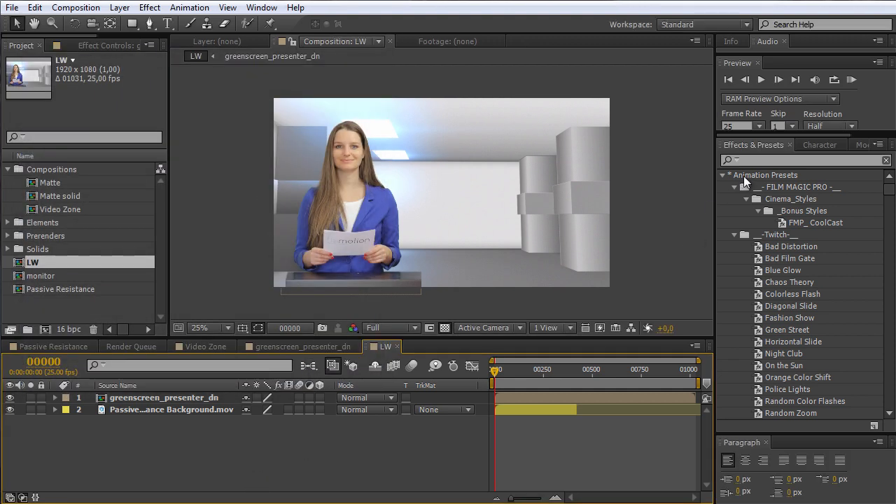
Step: Find the Light Wrap effect by searching for light, and try it on the greenscreen_presenter_dn layer before undoing it
click(793, 144)
text(light w)
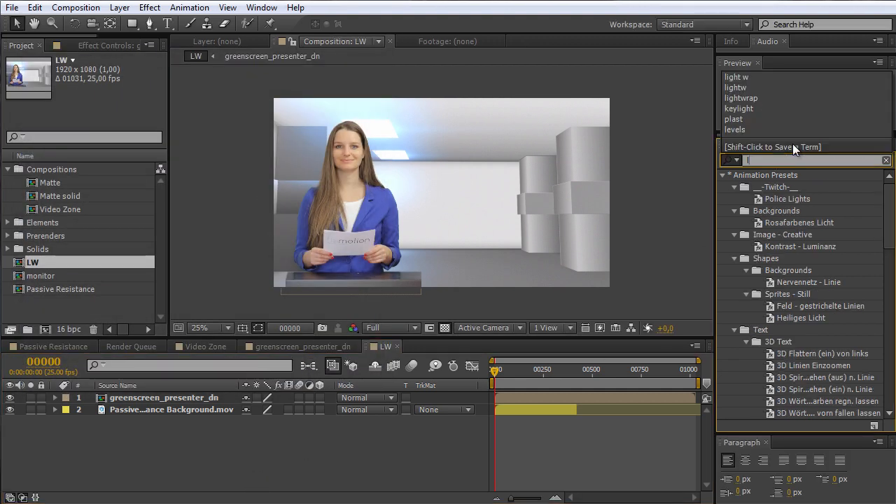
key(BackSpace)
key(BackSpace)
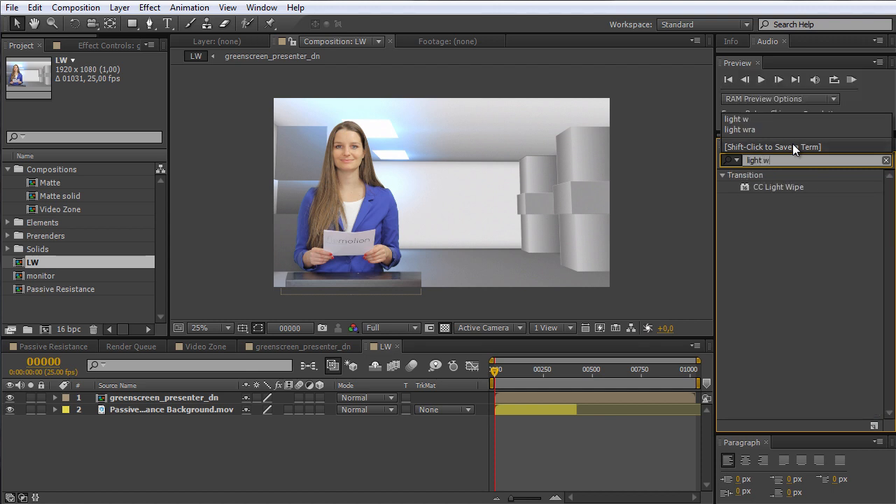
drag(770, 378, 163, 400)
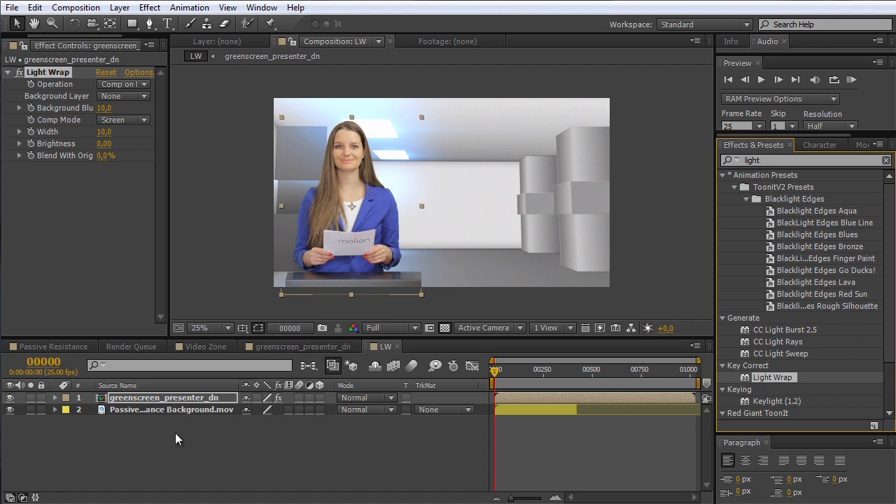
key(ctrl+z)
click(193, 438)
Step: Pre-compose the greenscreen_presenter_dn layer as presenter, moving all attributes into the new composition
click(209, 398)
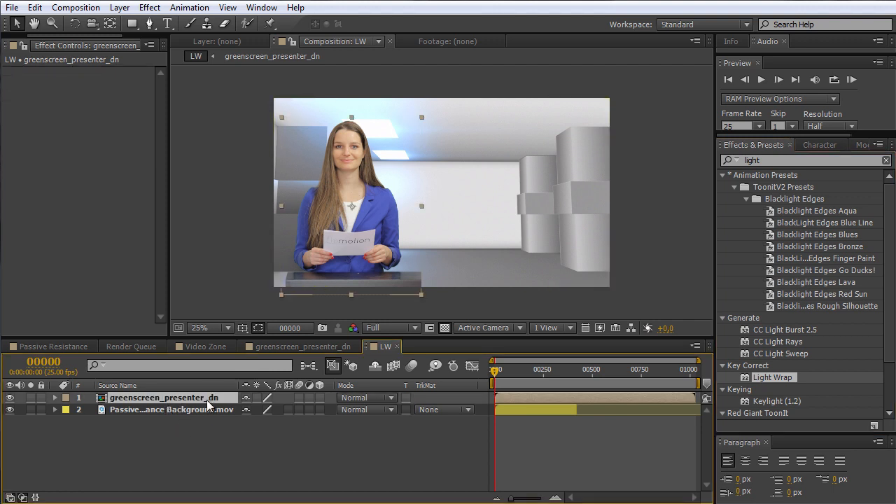
key(ctrl+shift+c)
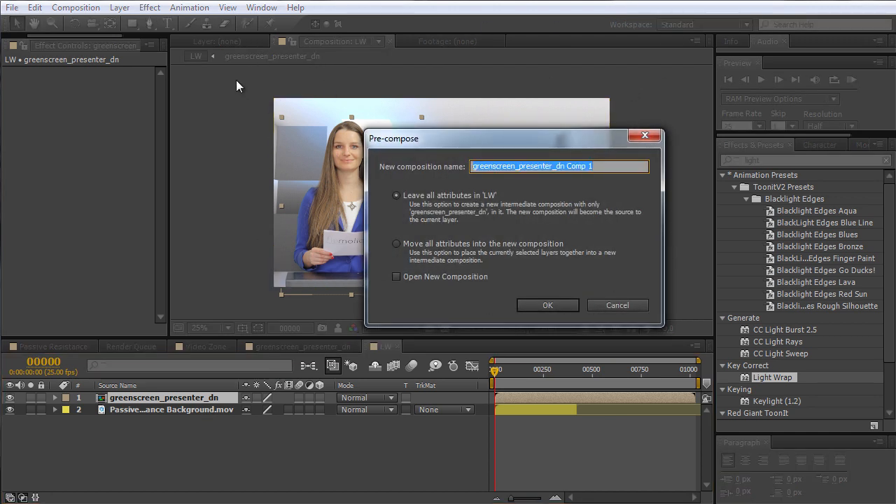
click(426, 244)
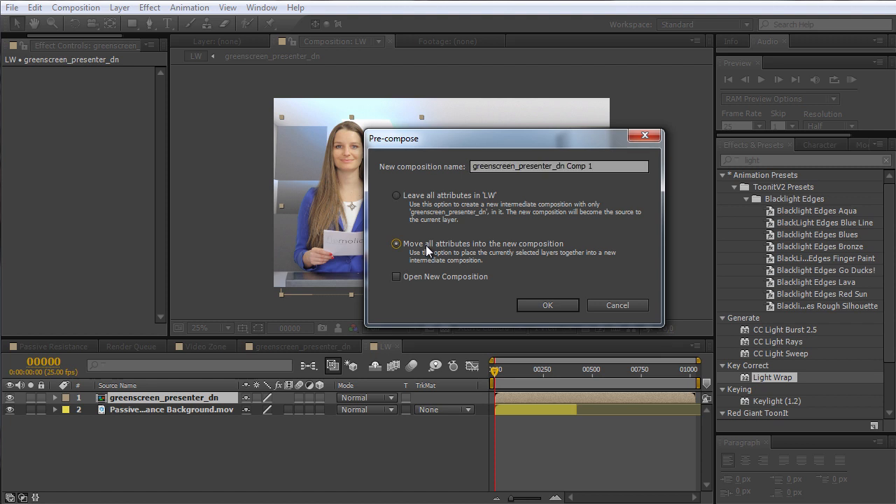
click(602, 169)
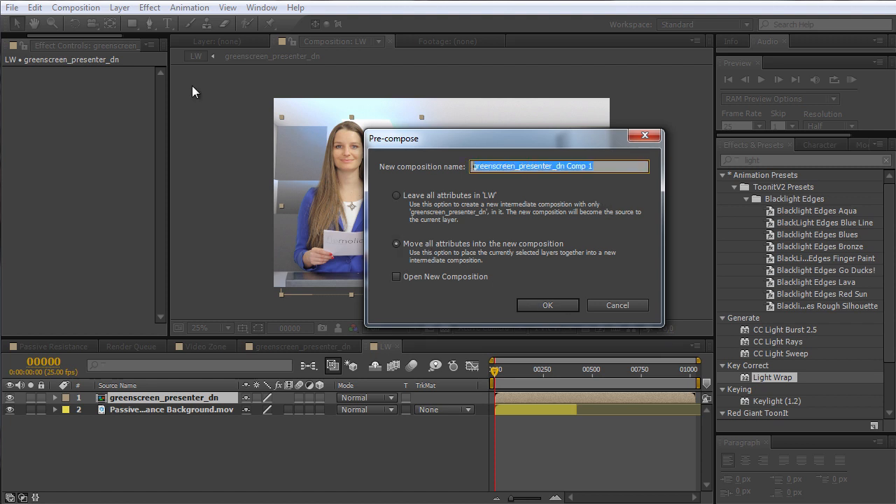
text(presenter)
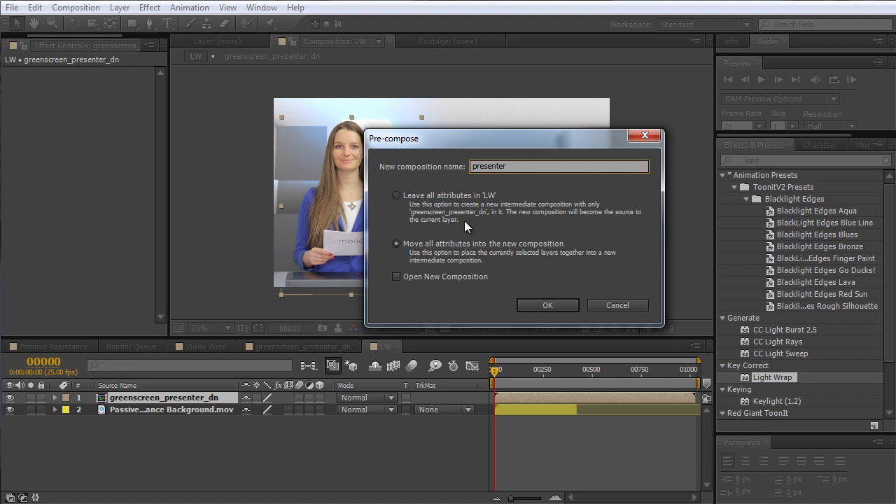
click(557, 304)
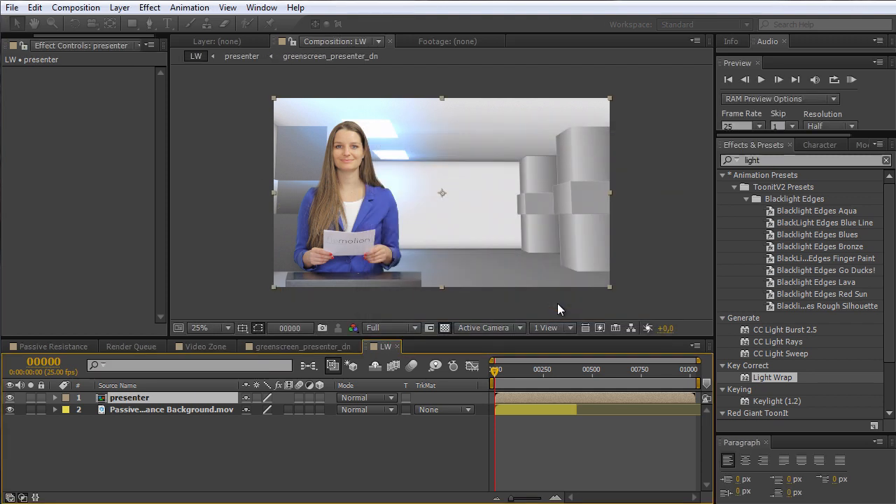
Step: Apply Light Wrap to the presenter layer with Passive Resistance Background.mov as its background layer
click(161, 398)
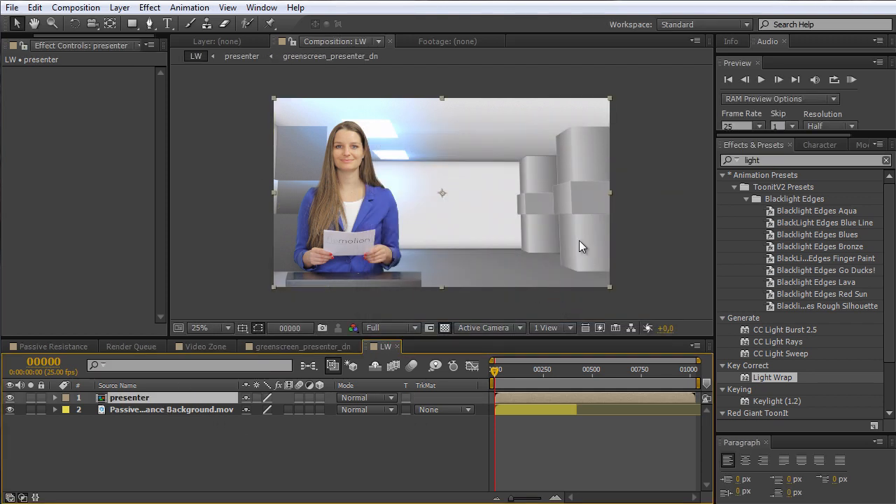
drag(783, 378, 133, 403)
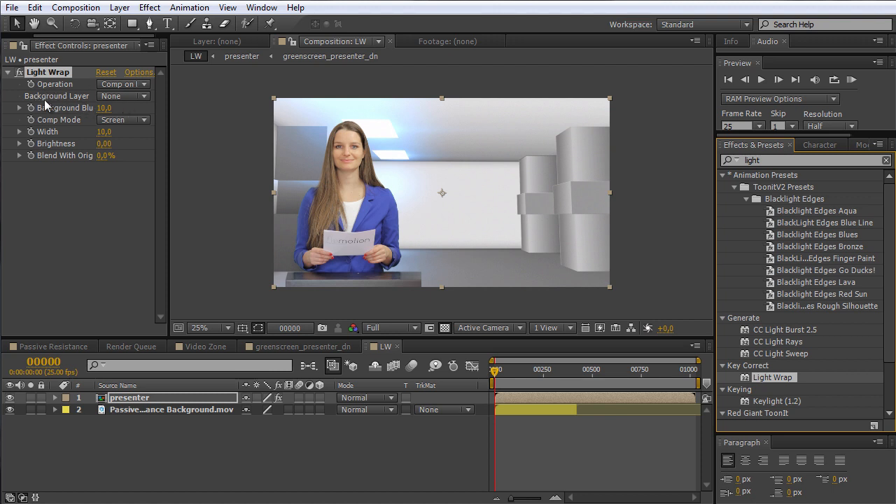
click(128, 96)
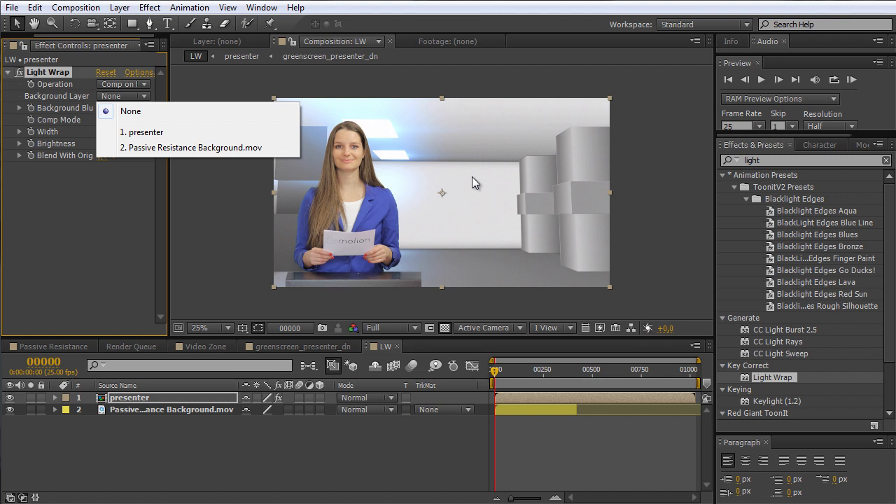
click(143, 150)
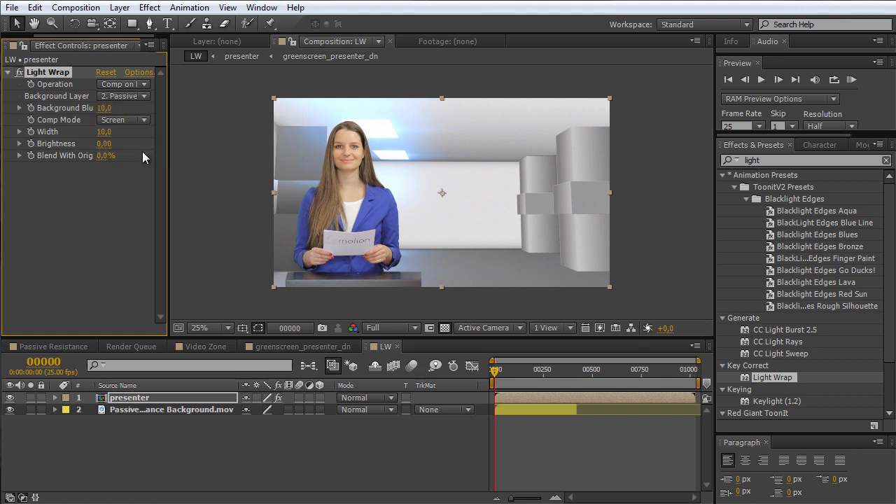
Step: Examine the presenter's shoulder edge up close with the Light Wrap effect switched off and on
key(period)
key(period)
key(period)
key(period)
drag(296, 234, 407, 189)
scroll(421, 208, up, 1)
click(20, 73)
click(20, 73)
click(19, 73)
click(19, 72)
click(19, 73)
click(20, 73)
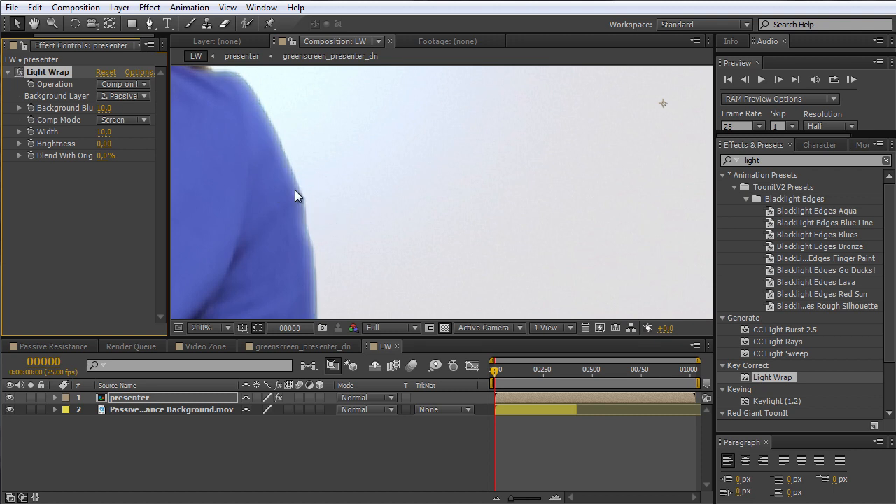
click(20, 73)
click(20, 73)
Step: Set the Light Wrap operation to Wrap Only and solo the presenter layer
click(128, 85)
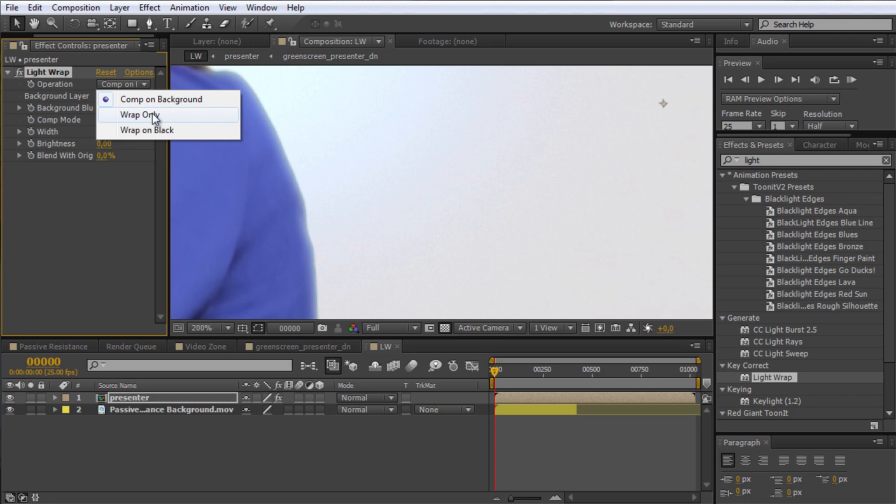
click(141, 115)
click(30, 398)
scroll(309, 180, down, 4)
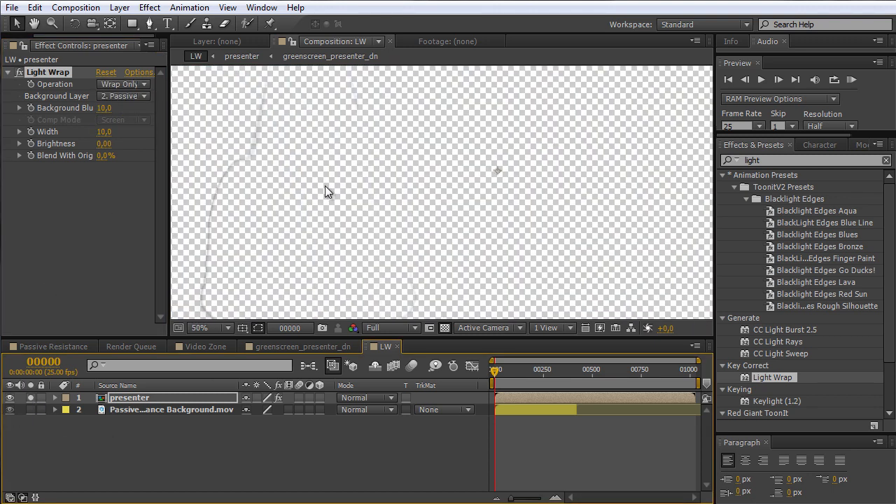
Step: Turn off the transparency grid and inspect the light wrap outline around the presenter's head on black
click(444, 329)
scroll(346, 186, up, 2)
key(h)
drag(282, 186, 469, 326)
scroll(446, 243, up, 1)
key(space)
drag(566, 155, 470, 240)
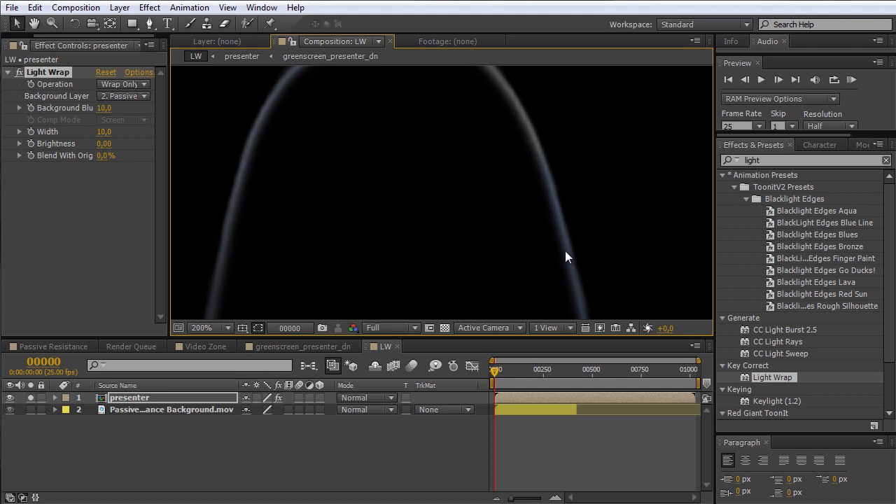
Step: Compare the isolated light wrap outline with the background by toggling the background layer's solo on and off
click(31, 409)
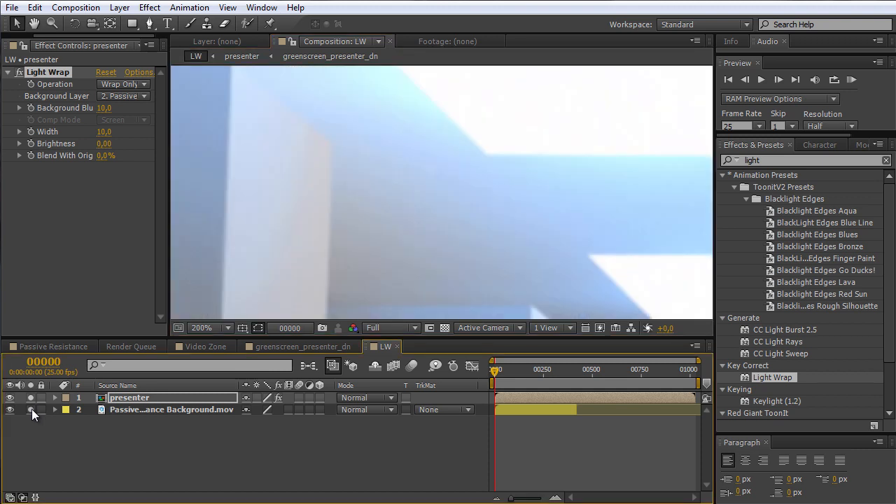
click(30, 410)
click(31, 410)
click(30, 410)
scroll(347, 265, down, 1)
scroll(346, 261, down, 4)
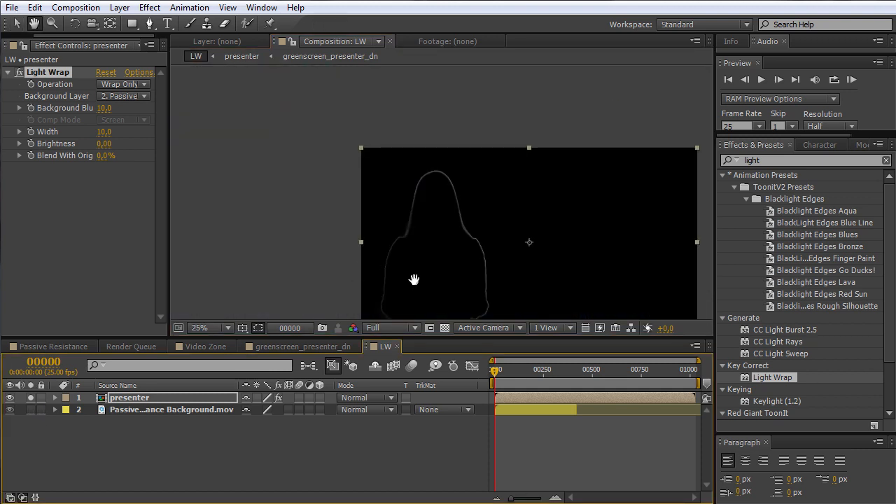
drag(413, 280, 381, 273)
click(31, 410)
click(31, 409)
click(31, 410)
click(31, 410)
click(31, 410)
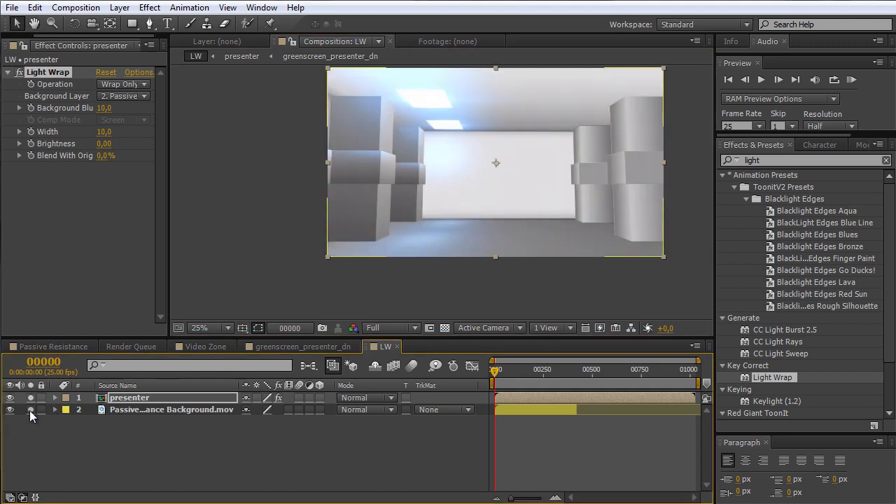
click(30, 410)
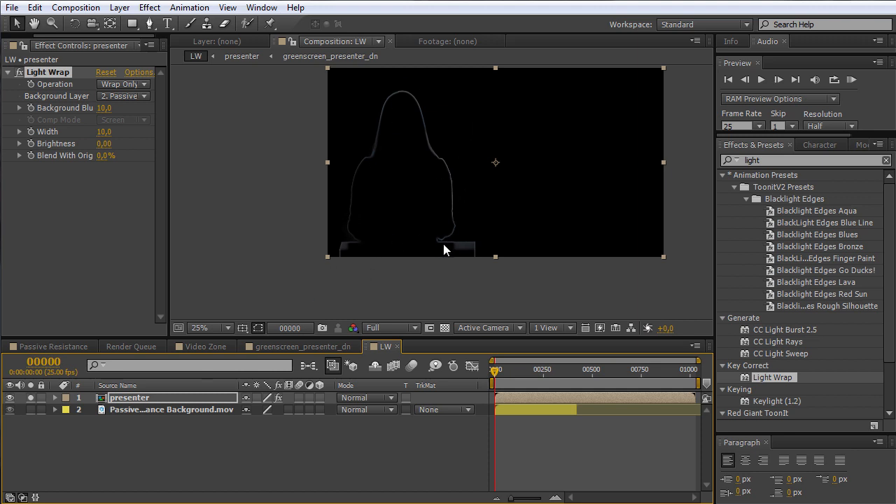
Step: Delete the Light Wrap effect from the presenter layer
click(53, 418)
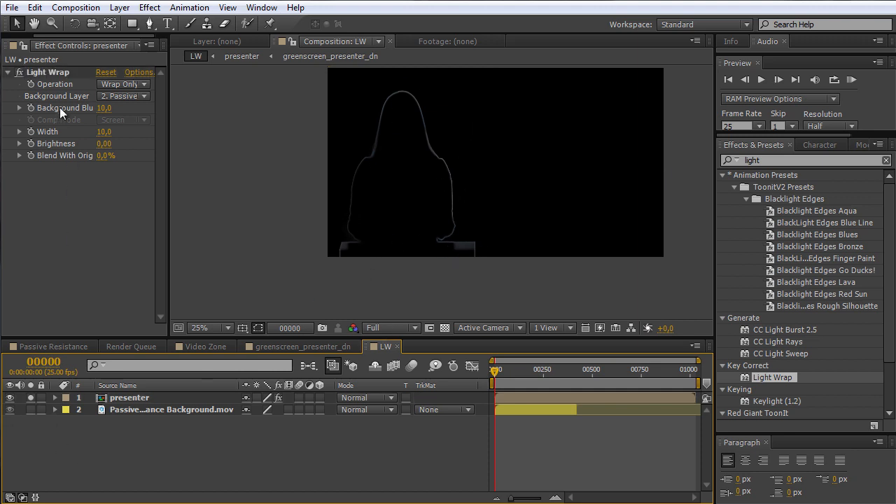
click(61, 70)
click(62, 71)
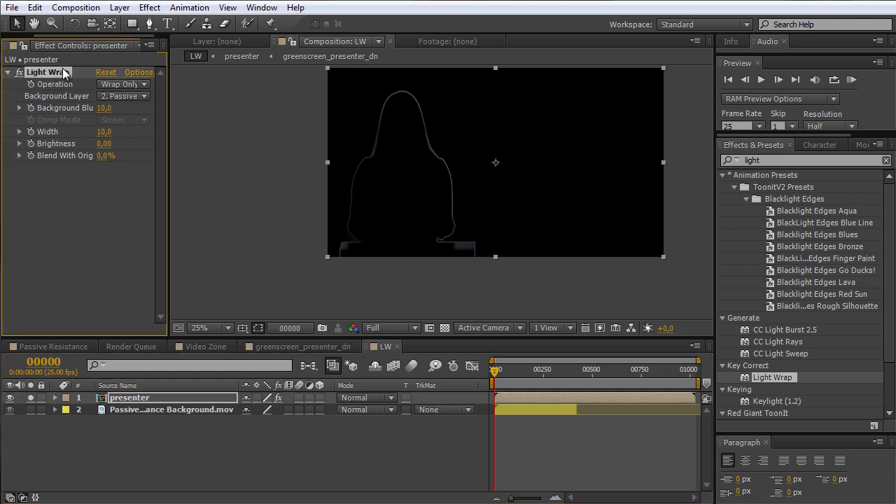
key(Delete)
click(158, 376)
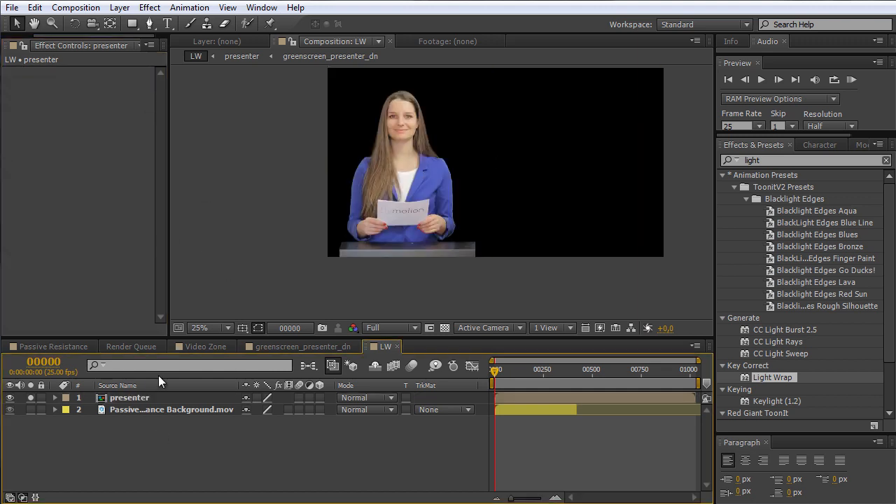
Step: Apply the Tint effect to the presenter layer and map both black and white to pure red (FF0000)
click(725, 159)
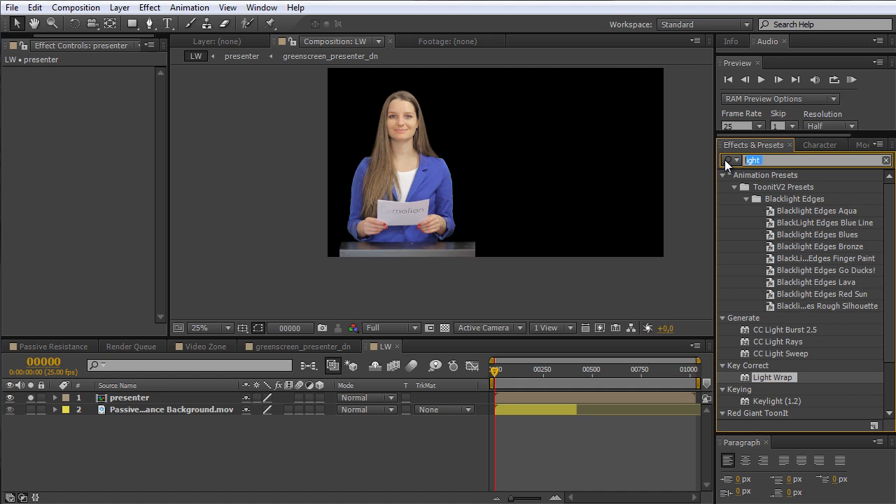
text(tint)
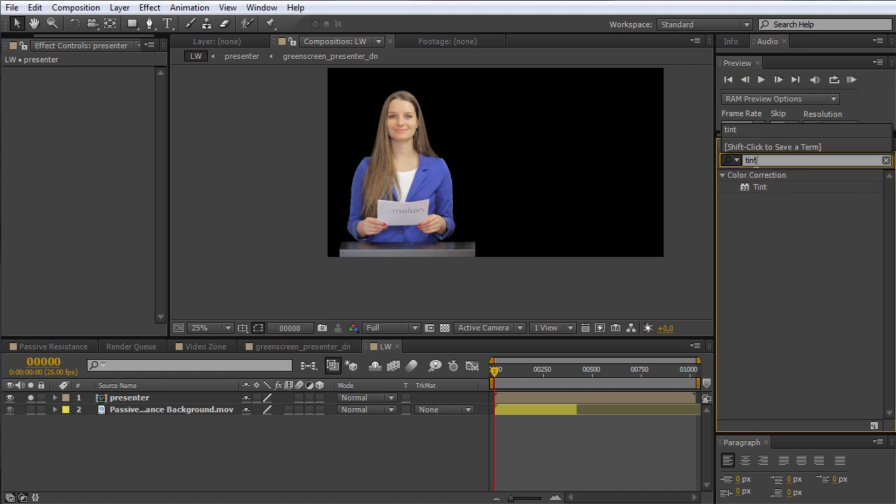
drag(760, 186, 103, 91)
click(104, 85)
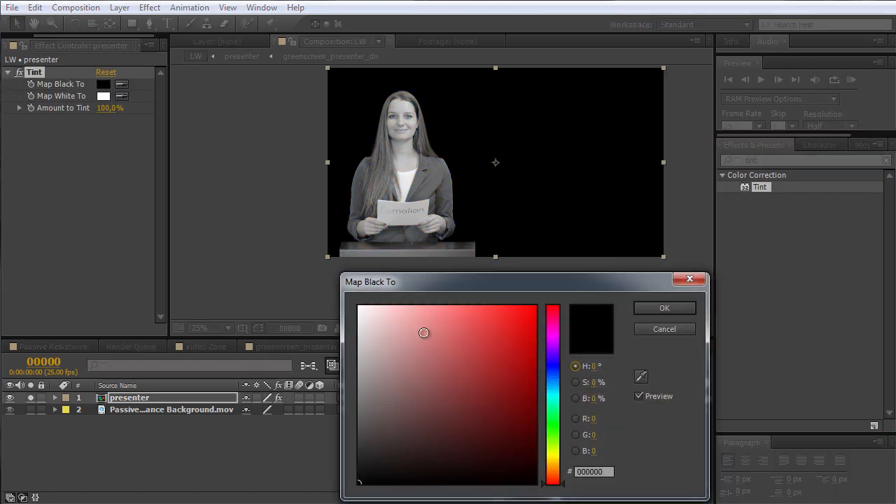
drag(425, 333, 586, 295)
click(664, 307)
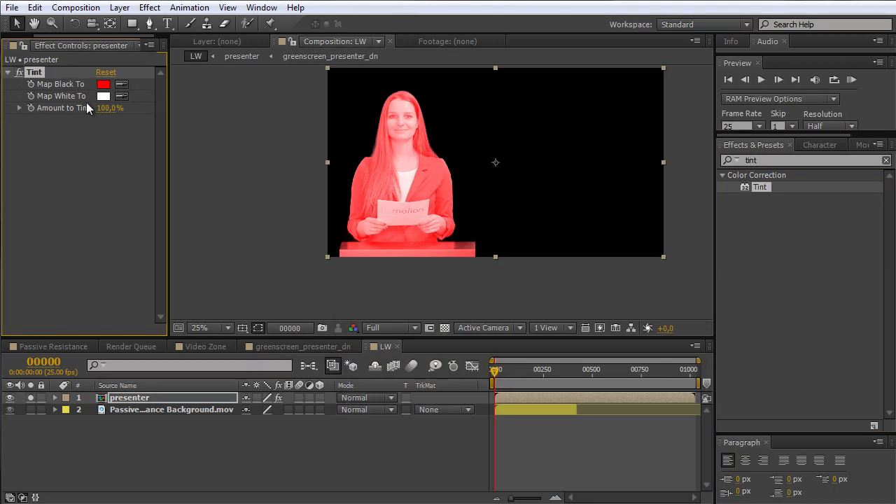
click(104, 96)
drag(392, 320, 536, 307)
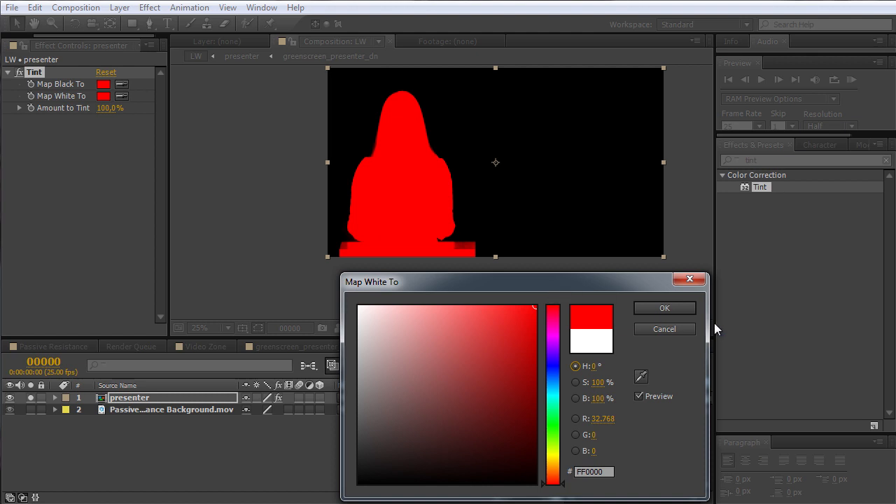
click(662, 309)
Step: Rename the tinted presenter layer red and duplicate it
click(141, 396)
key(Return)
text(red)
click(114, 469)
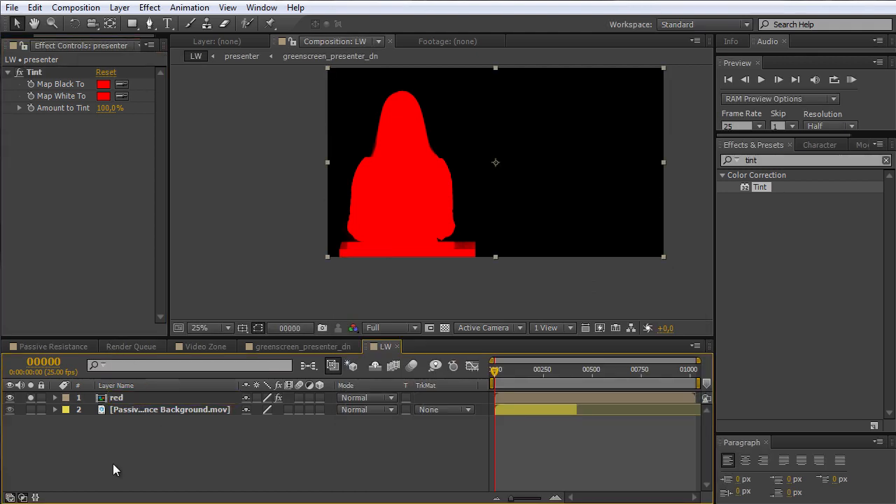
click(128, 401)
key(ctrl+d)
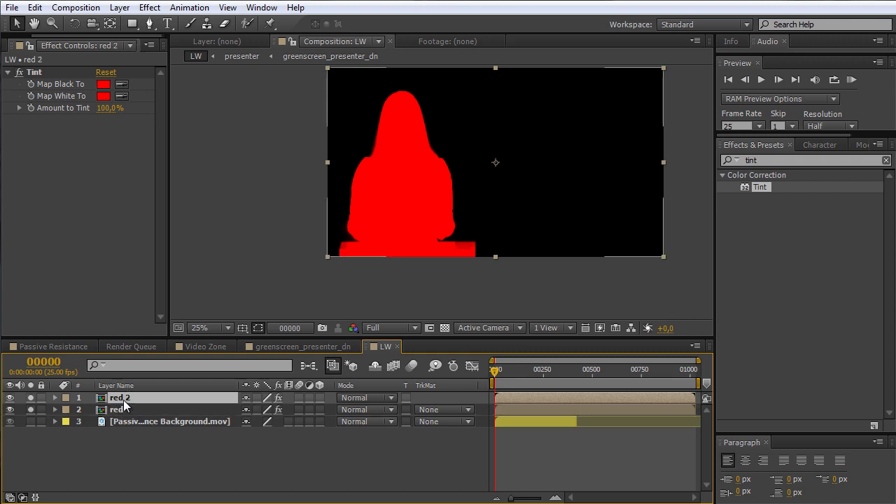
Step: Rename the duplicated red layer green
key(Return)
text(green)
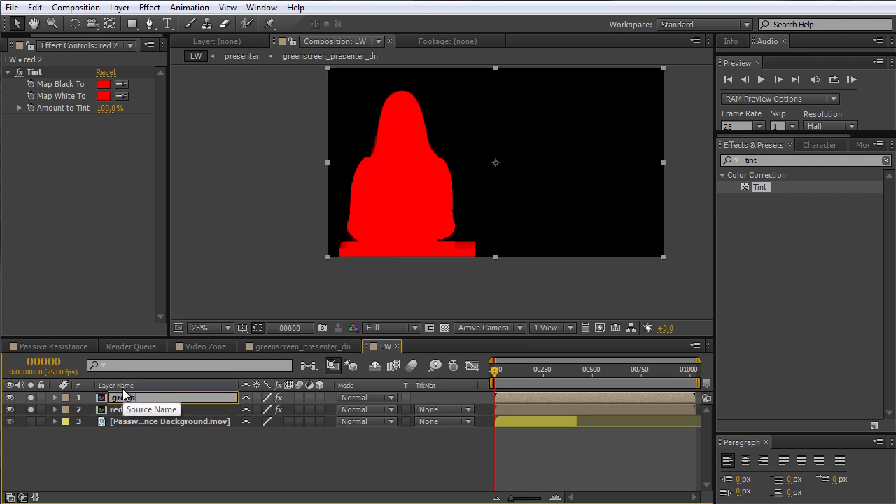
click(140, 476)
Step: Map both black and white of the green layer's Tint effect to bright green (2AFF00)
click(123, 399)
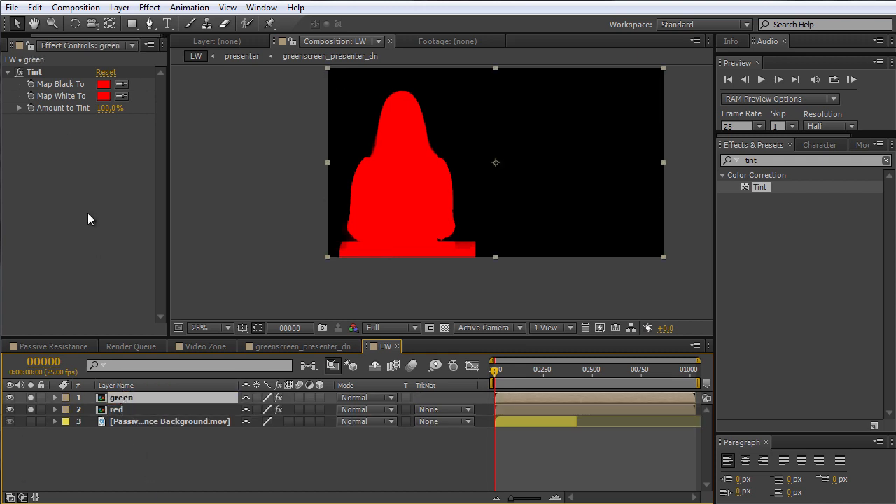
click(103, 84)
click(558, 429)
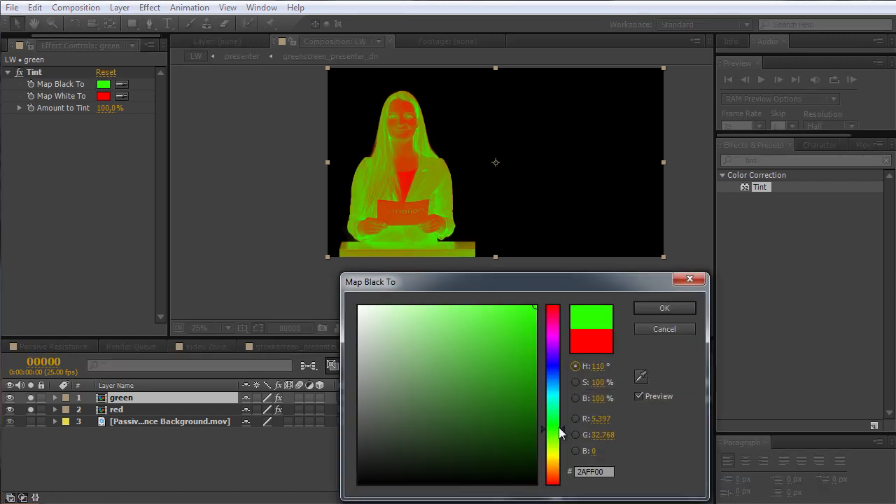
click(666, 309)
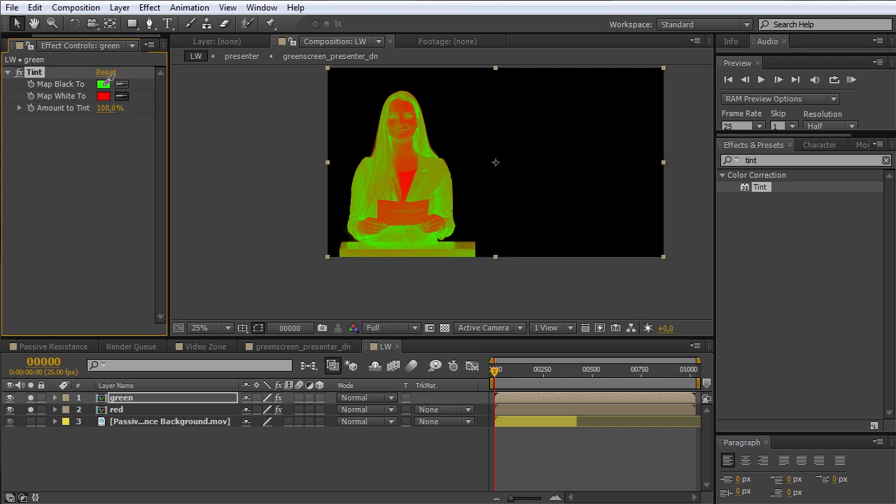
click(106, 82)
click(172, 461)
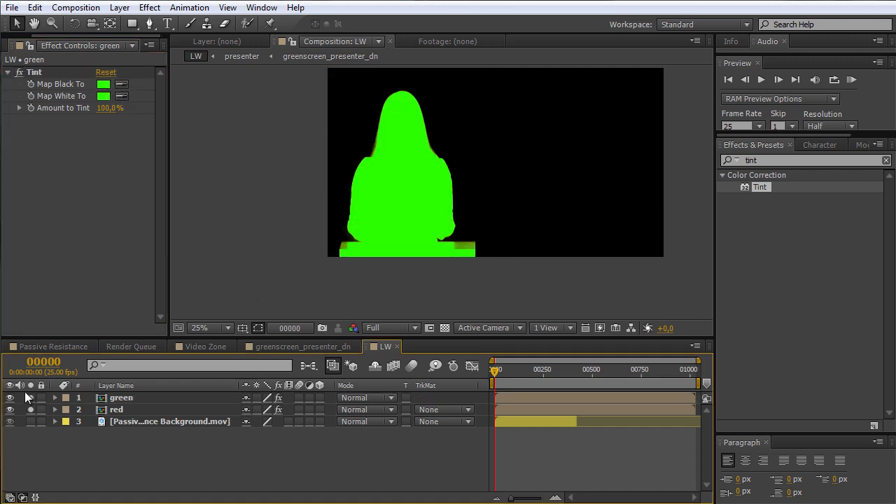
Step: Turn off solo on the green and red layers and check the green layer by toggling its visibility
drag(31, 398, 30, 411)
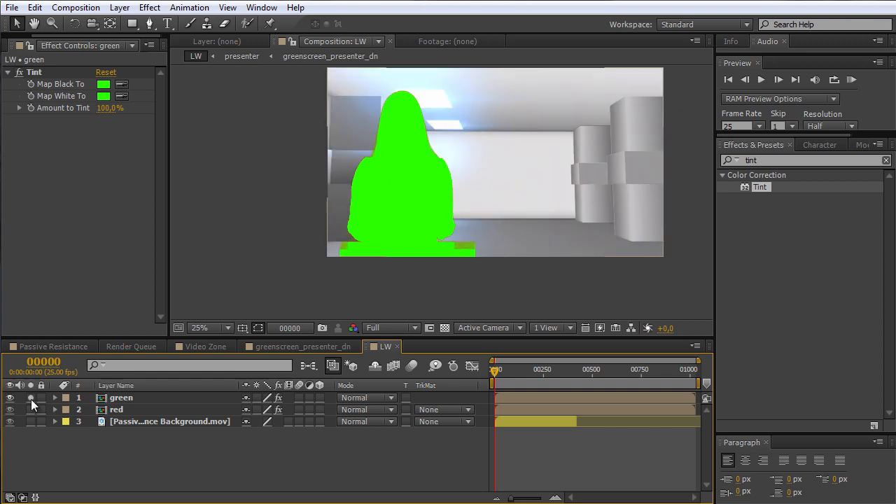
click(11, 399)
click(11, 398)
Step: Apply the Simple Choker effect to the green layer and set its Choke Matte to 2,2
key(period)
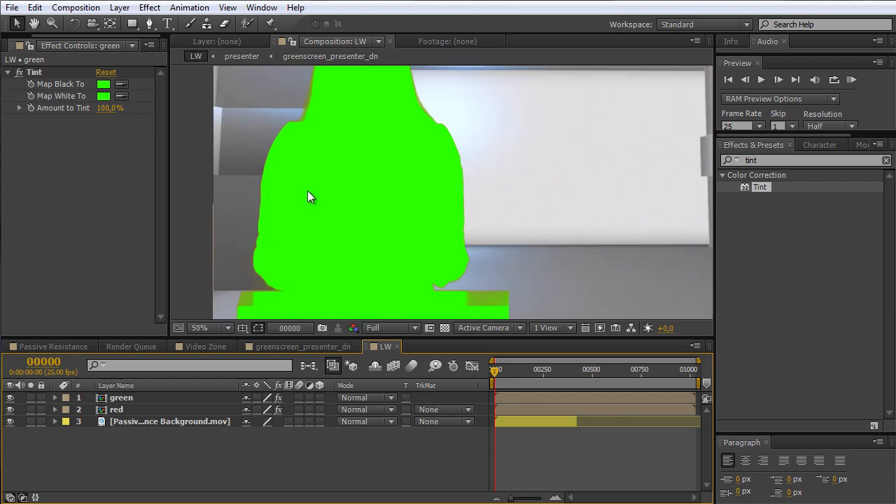
key(period)
key(comma)
drag(401, 170, 428, 240)
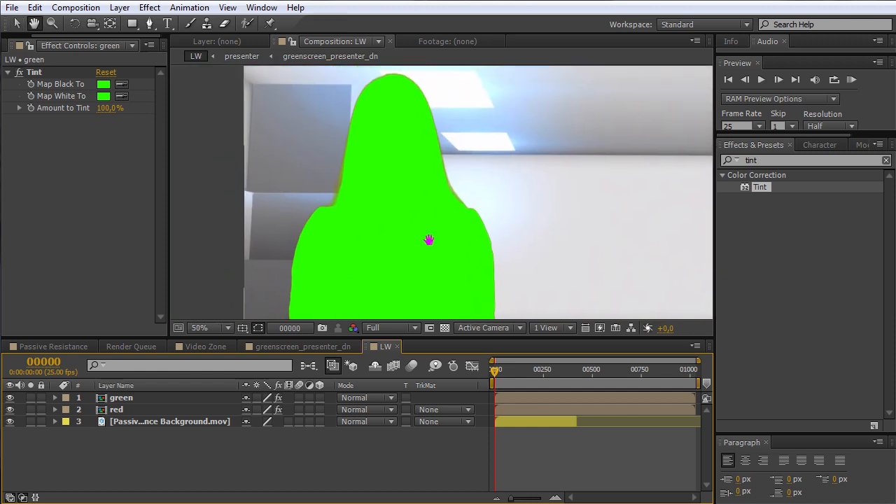
click(121, 398)
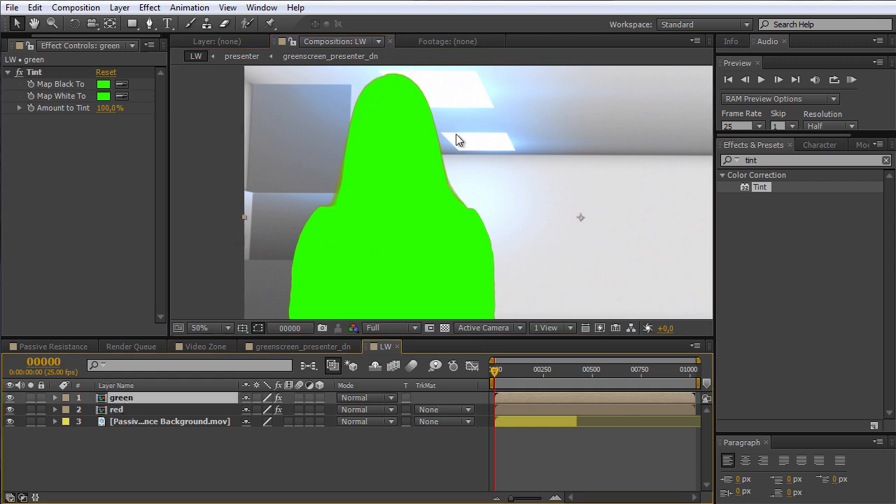
click(767, 162)
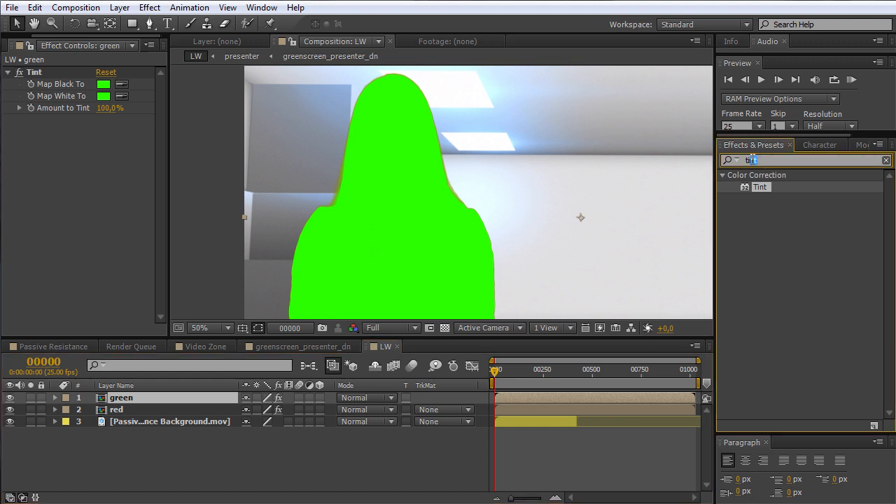
text(choker)
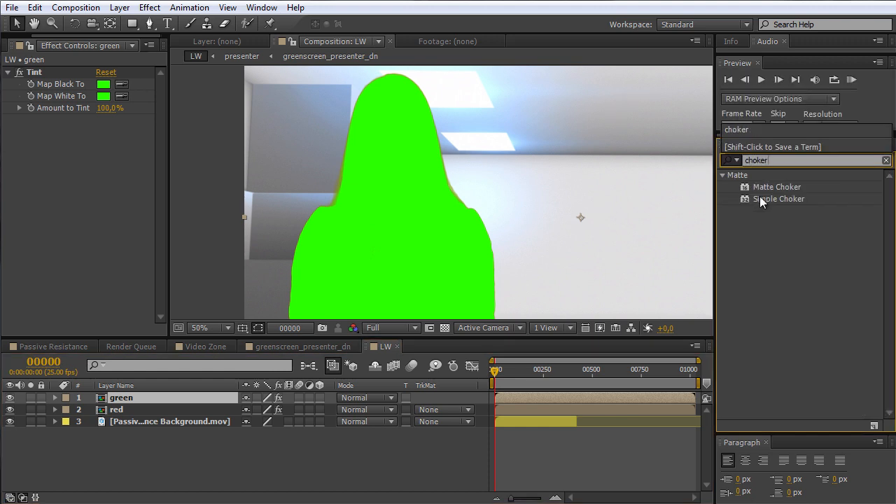
drag(760, 198, 132, 401)
drag(104, 145, 119, 143)
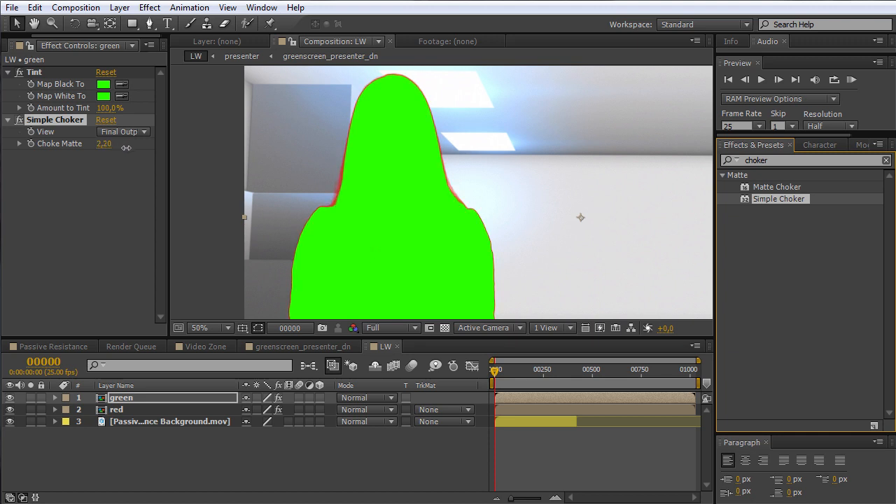
click(106, 143)
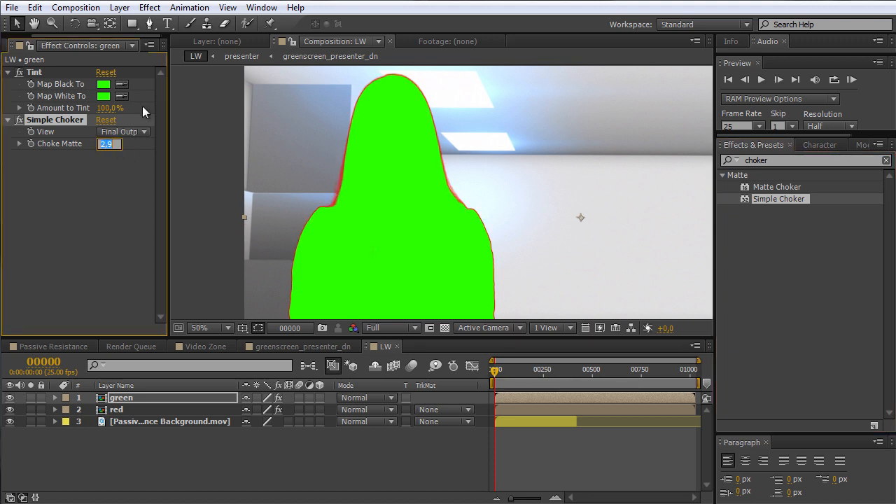
text(2,2)
click(76, 275)
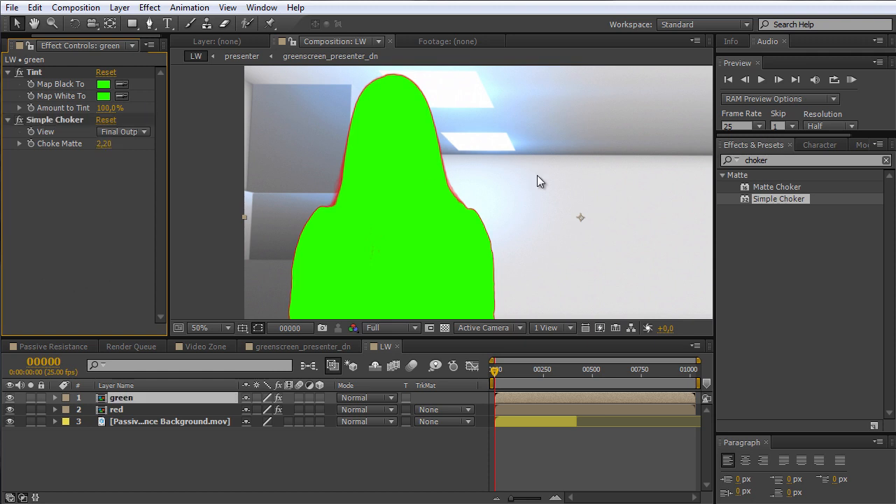
Step: Apply the Channel Blur effect to the green layer and set its Alpha Blurriness to 4
key(period)
key(u)
scroll(619, 197, up, 2)
scroll(657, 196, down, 1)
click(765, 161)
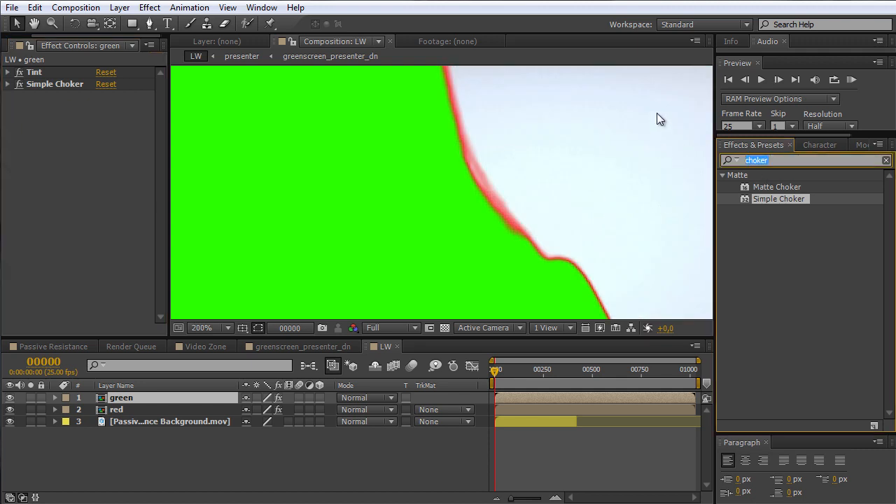
text(chan)
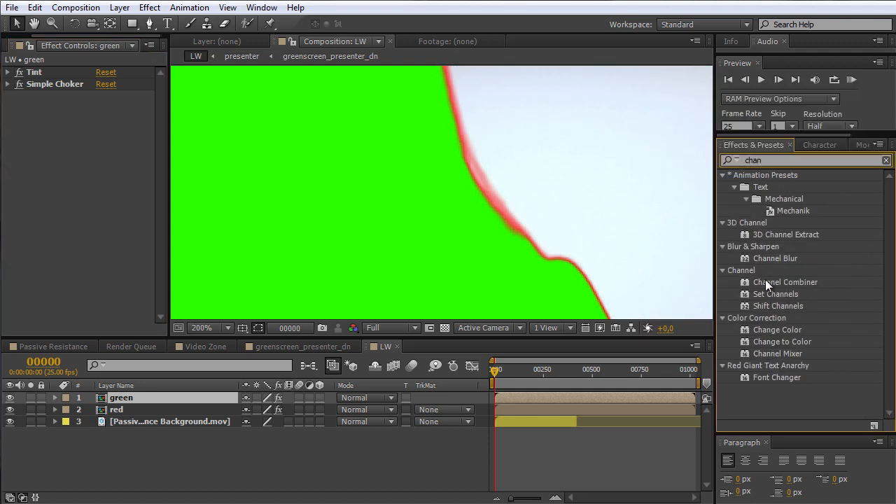
click(770, 260)
drag(770, 260, 70, 115)
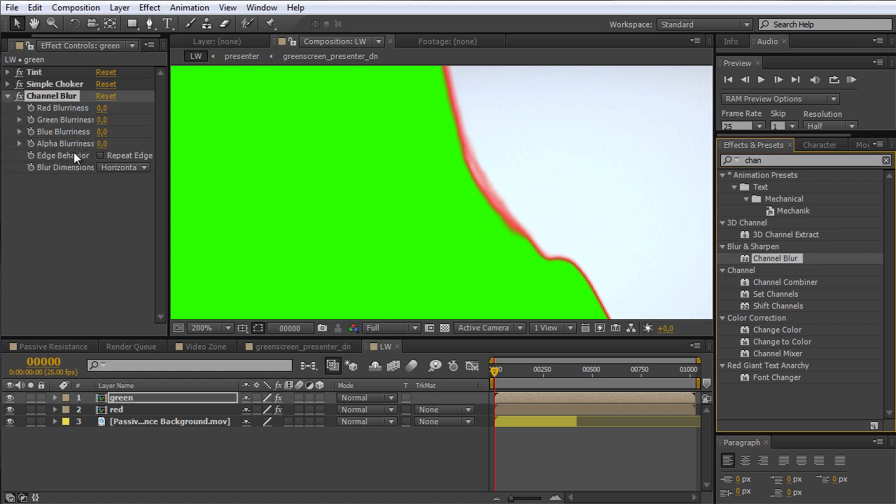
drag(101, 144, 120, 144)
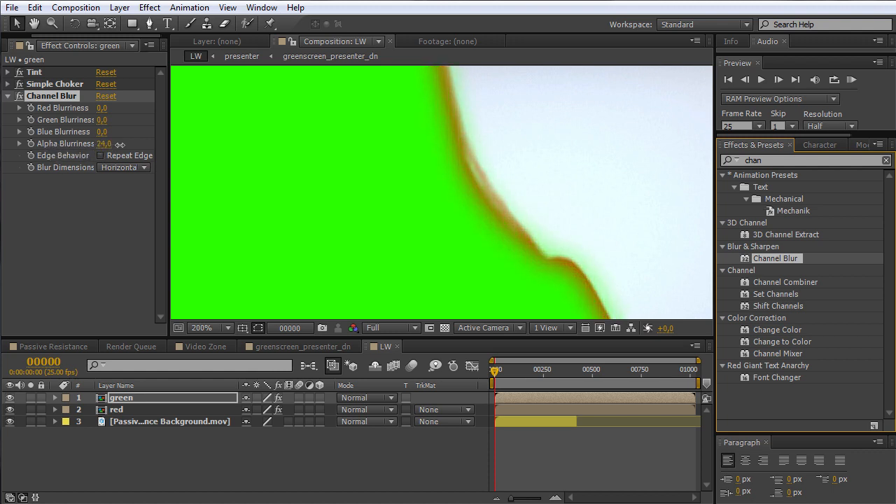
scroll(589, 204, down, 1)
drag(452, 270, 515, 197)
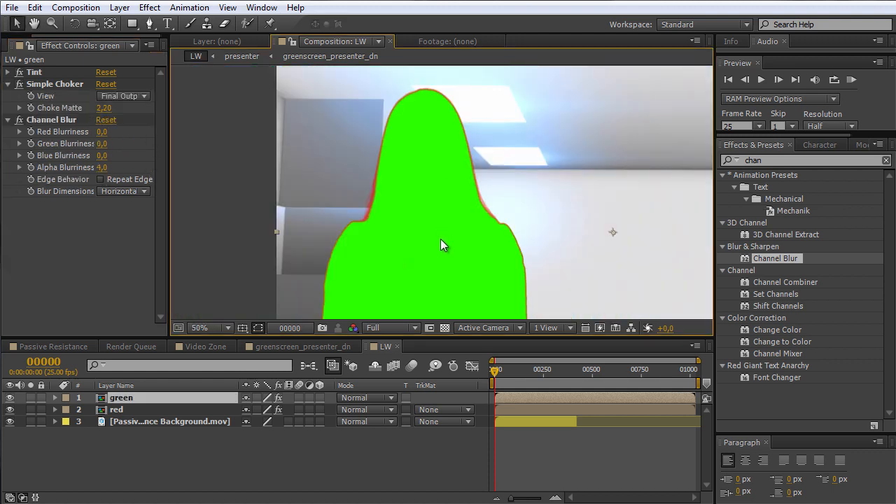
click(8, 84)
click(9, 96)
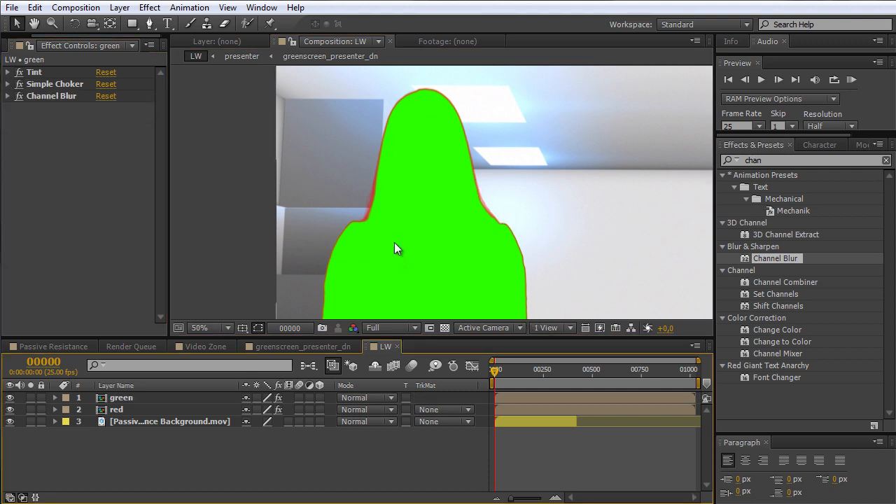
Step: Set the red layer's track matte to Alpha Inverted Matte "green"
click(113, 410)
click(120, 398)
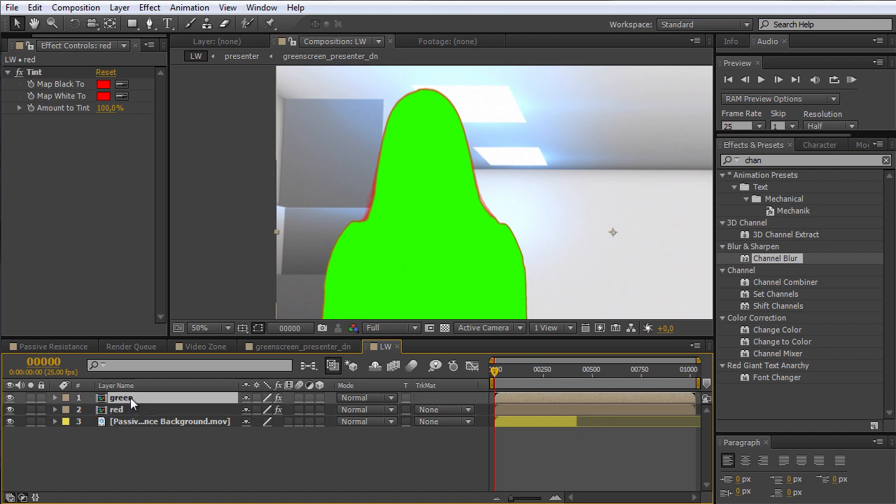
click(159, 410)
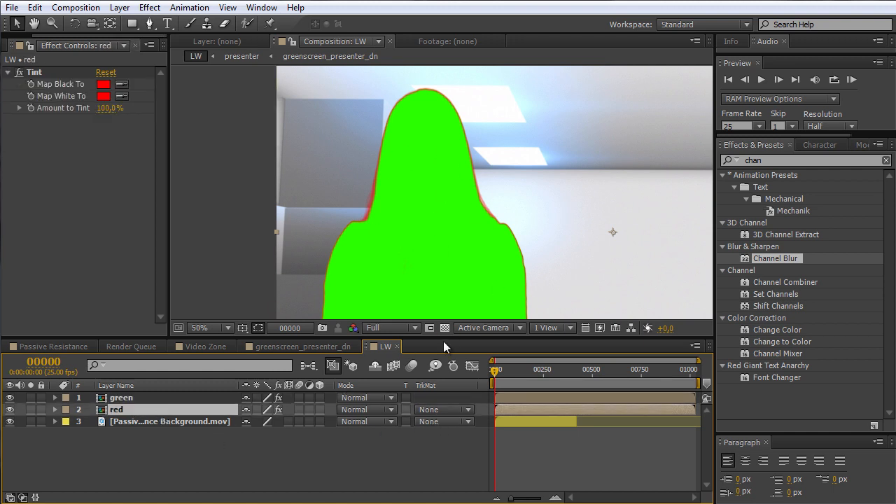
click(461, 410)
click(461, 411)
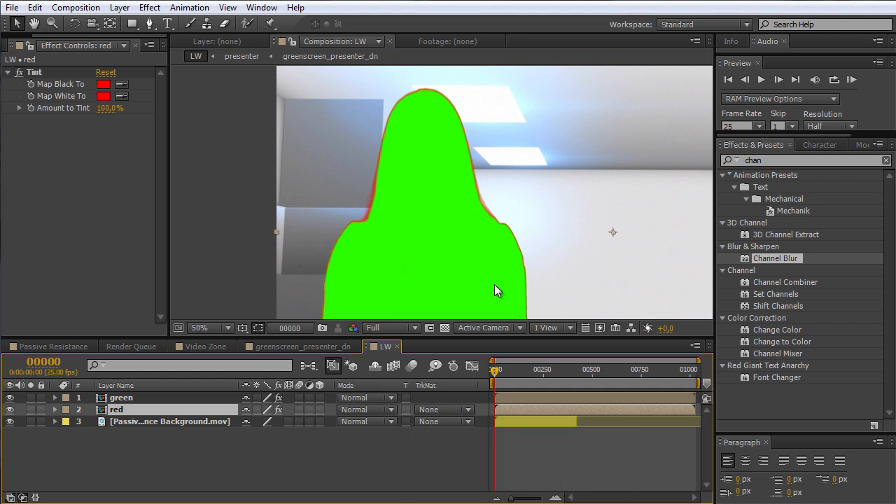
click(461, 410)
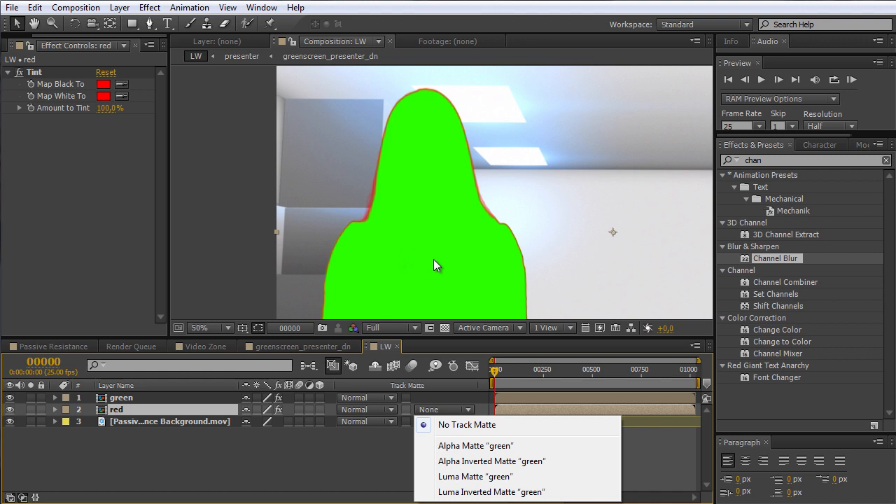
click(480, 461)
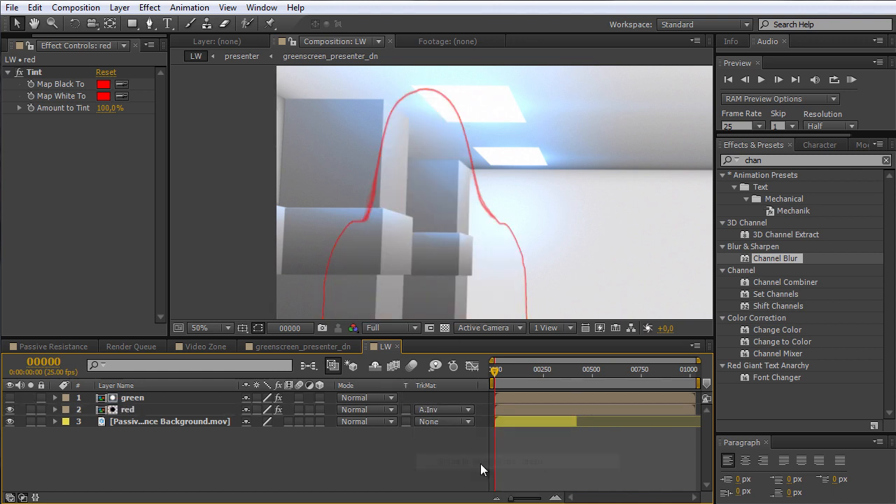
Step: Set the Alpha Blurriness of the green layer's Channel Blur to 24 to soften the red outline's inner edge
scroll(538, 245, down, 2)
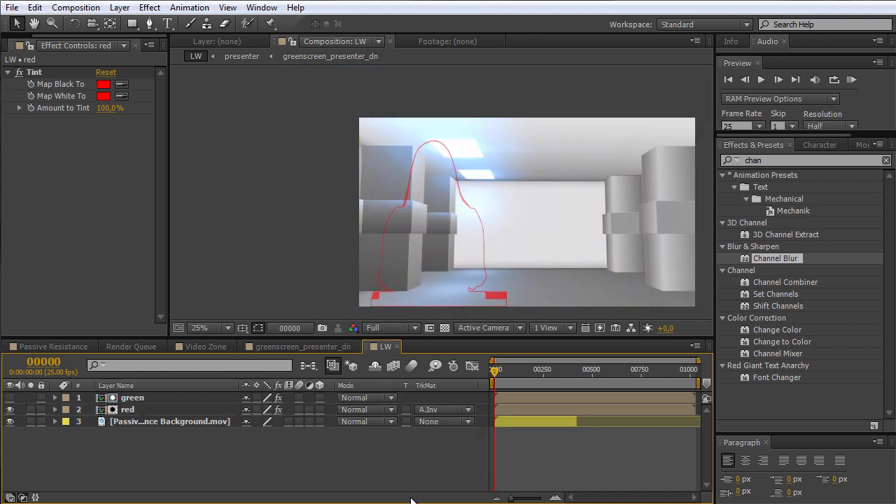
key(space)
mouse_move(496, 372)
mouse_down()
mouse_move(505, 372)
mouse_move(495, 372)
mouse_up()
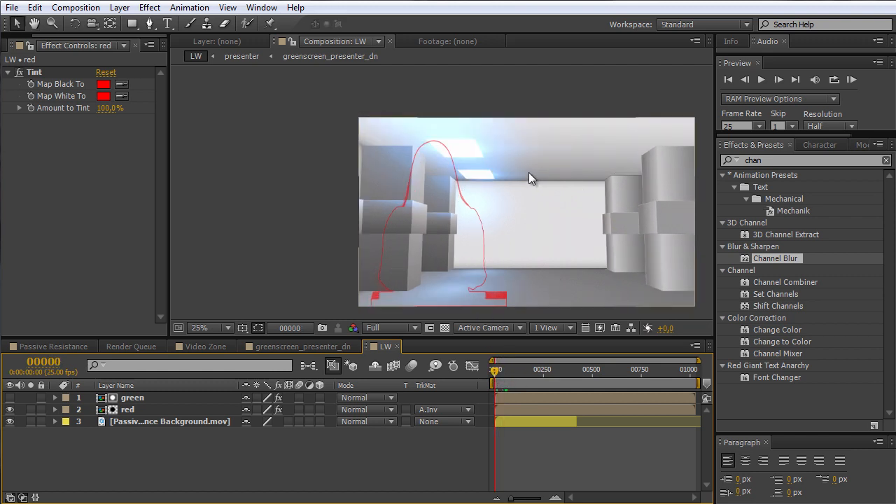
scroll(504, 204, up, 2)
scroll(504, 203, up, 2)
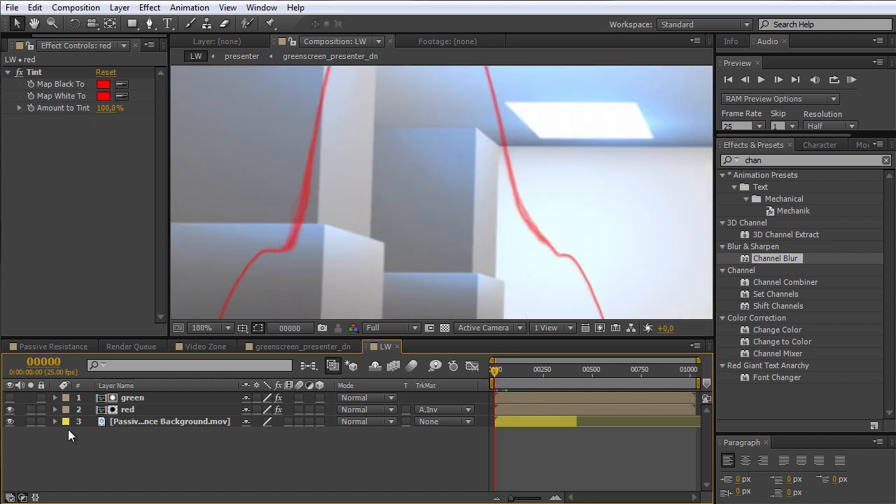
click(121, 400)
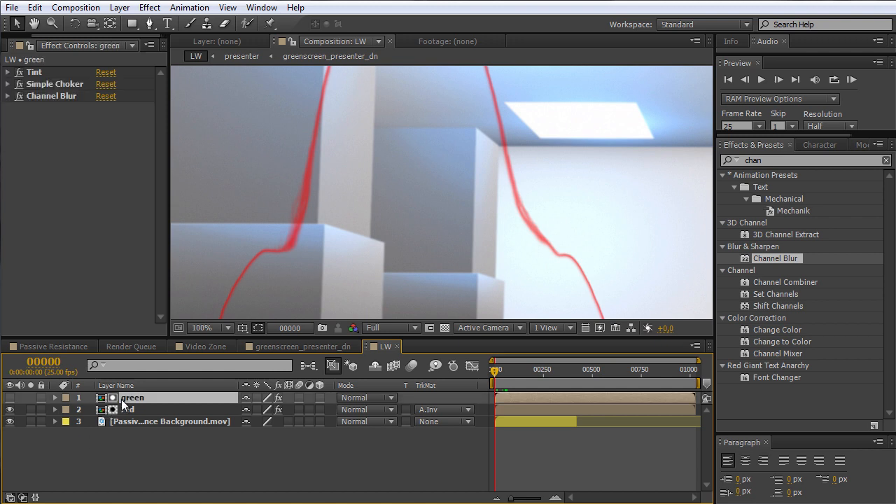
click(8, 96)
mouse_move(104, 143)
mouse_down()
mouse_move(127, 140)
mouse_move(115, 140)
mouse_up()
Step: Set the Choke Matte of the green layer's Simple Choker to 10 and collapse the effects
click(8, 84)
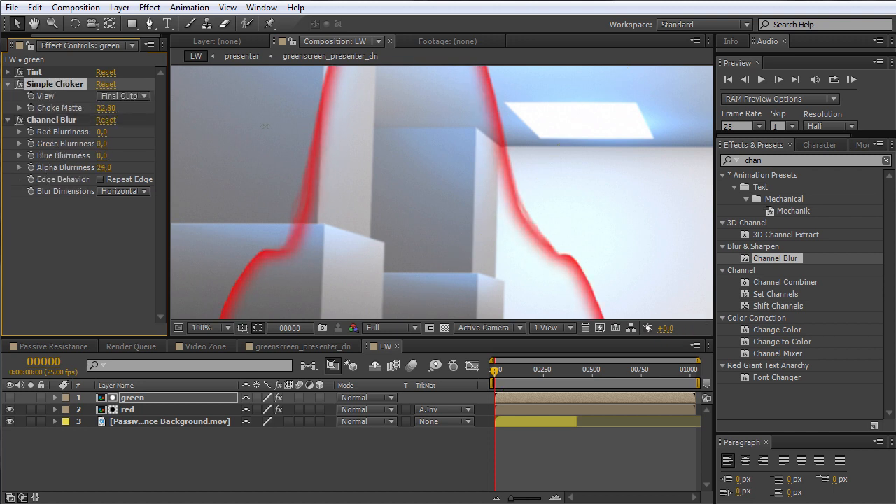
drag(114, 107, 110, 108)
click(108, 108)
text(10)
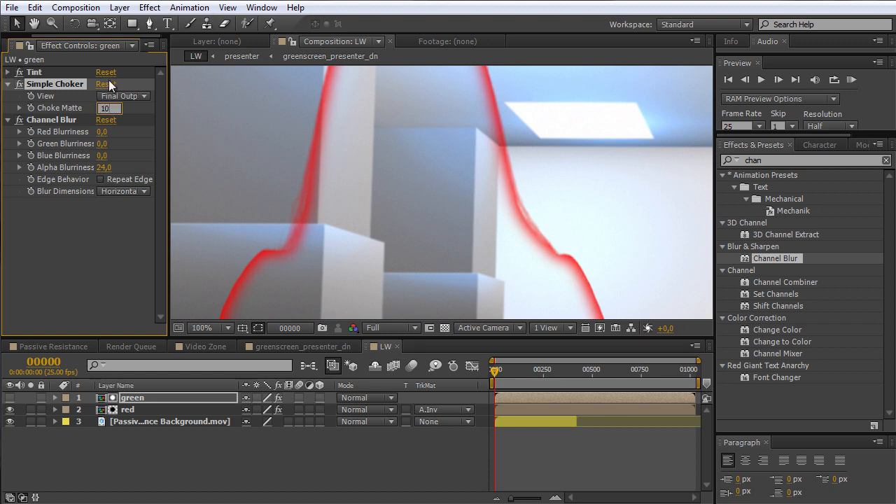
click(101, 260)
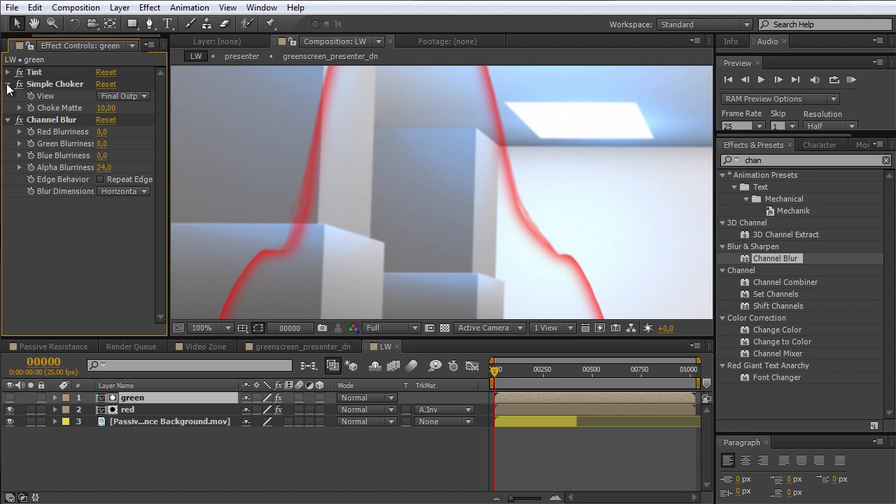
click(8, 84)
click(9, 96)
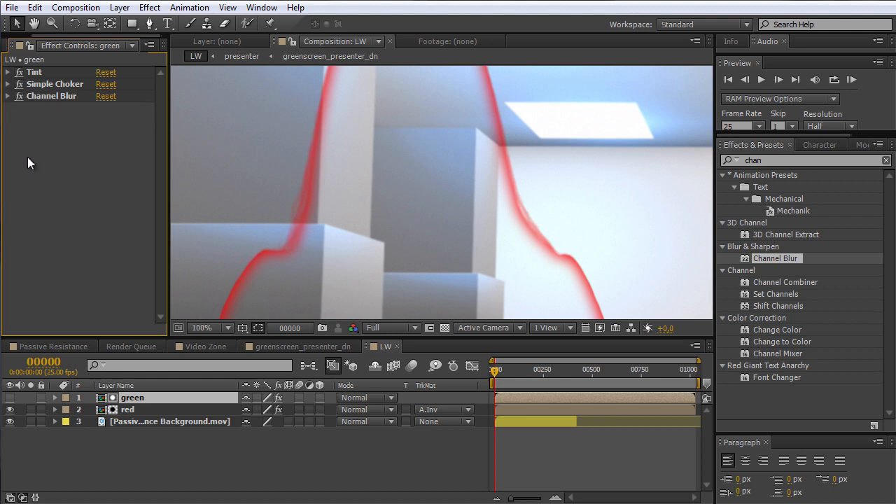
Step: Pre-compose the red and green layers together into a new composition named lw_matte
click(152, 472)
click(129, 410)
shift+click(132, 397)
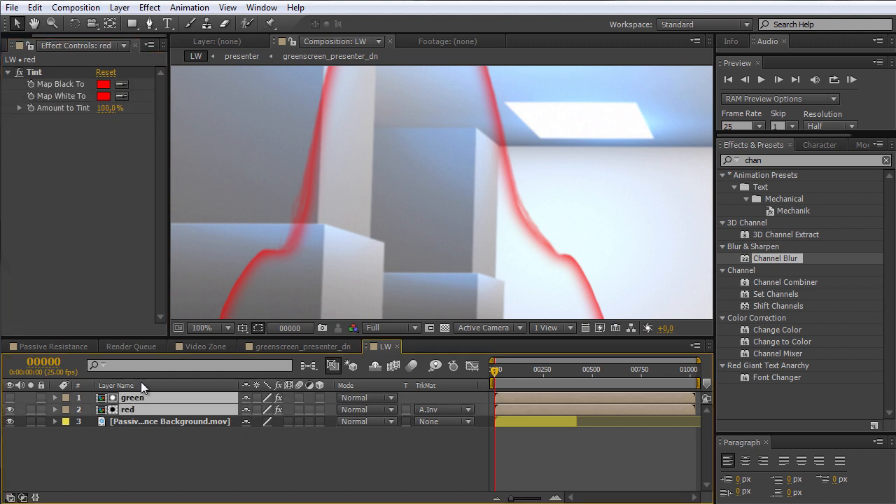
key(ctrl+shift+c)
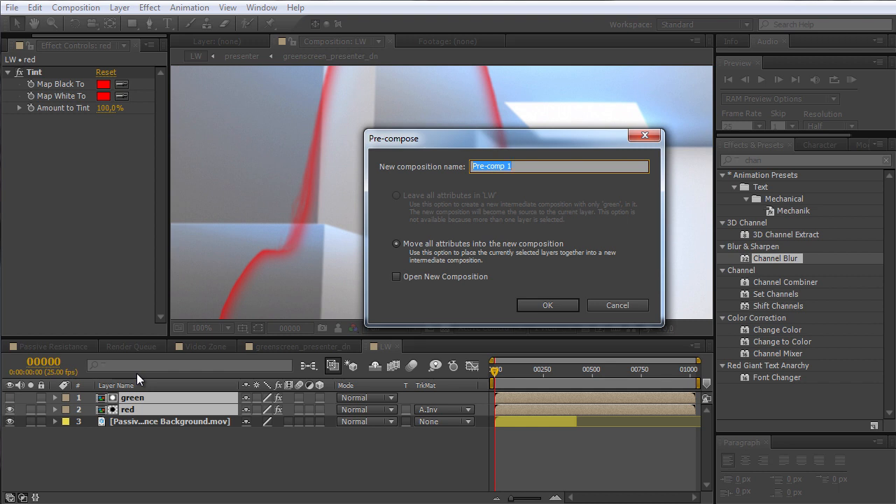
key(BackSpace)
text(lw_matte)
click(540, 309)
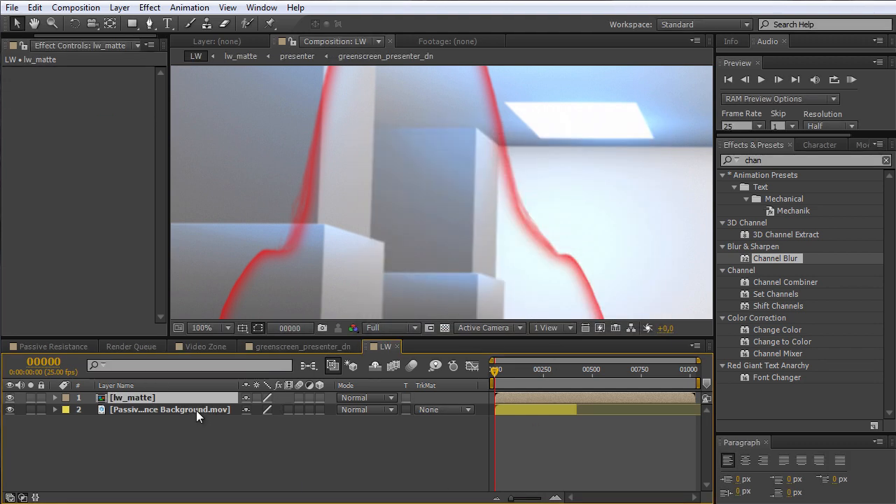
Step: Set the Passive Resistance Background.mov layer's track matte to Alpha Matte "[lw_matte]" and check the resulting outline
click(203, 412)
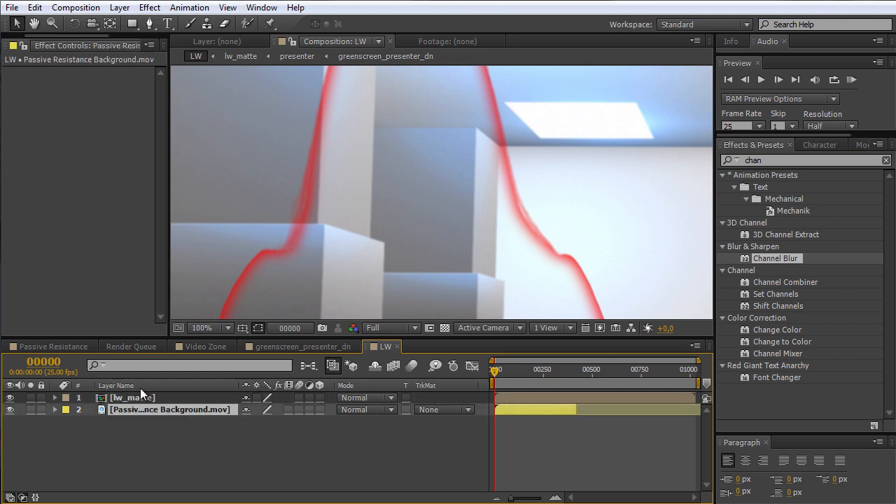
click(438, 409)
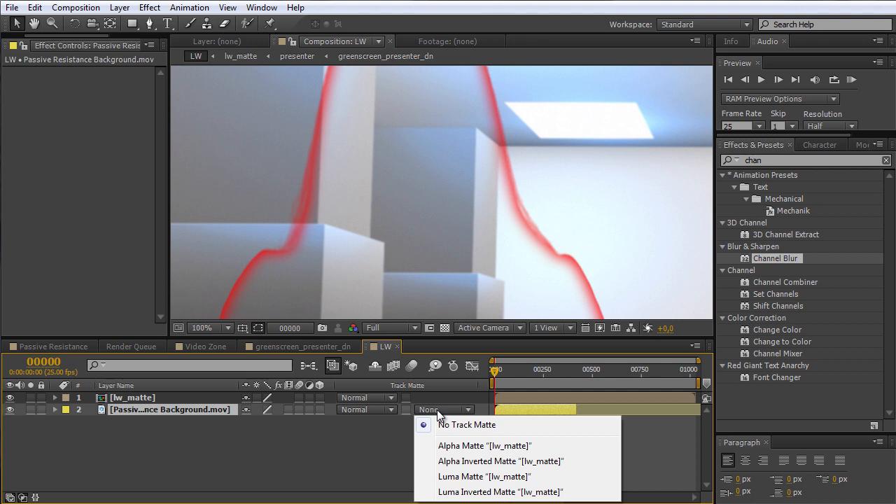
click(456, 447)
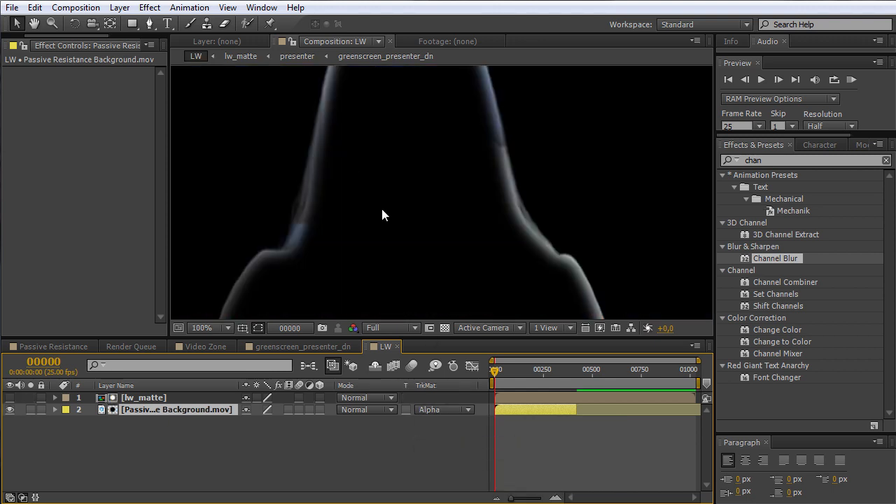
key(comma)
key(space)
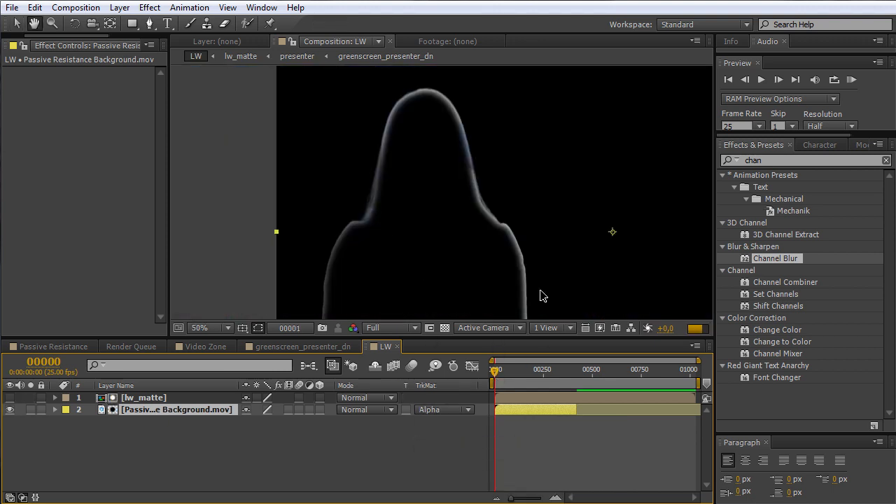
key(comma)
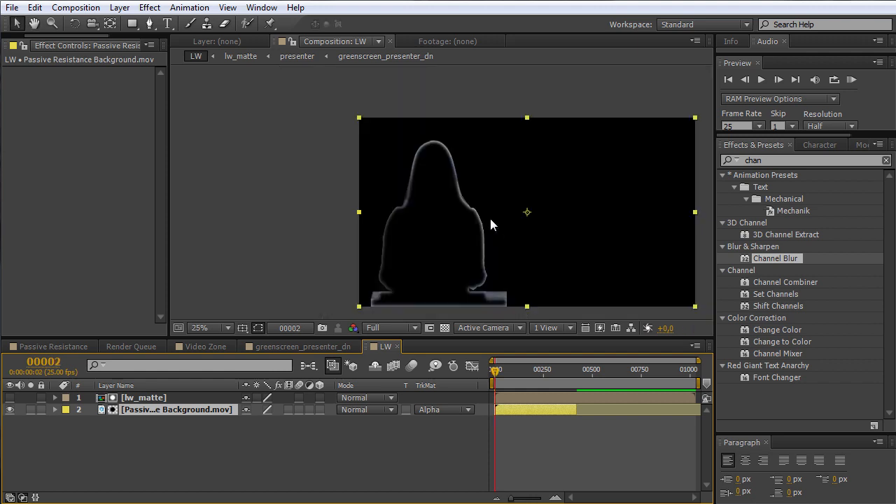
key(period)
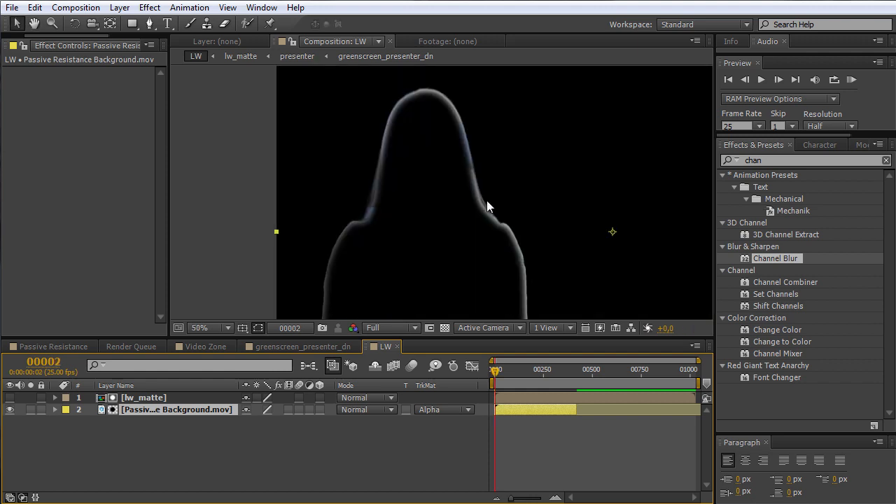
key(period)
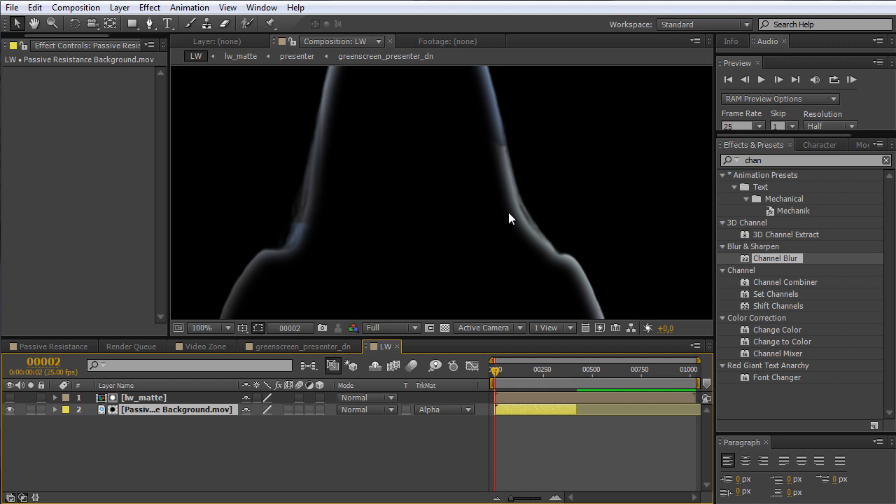
click(142, 449)
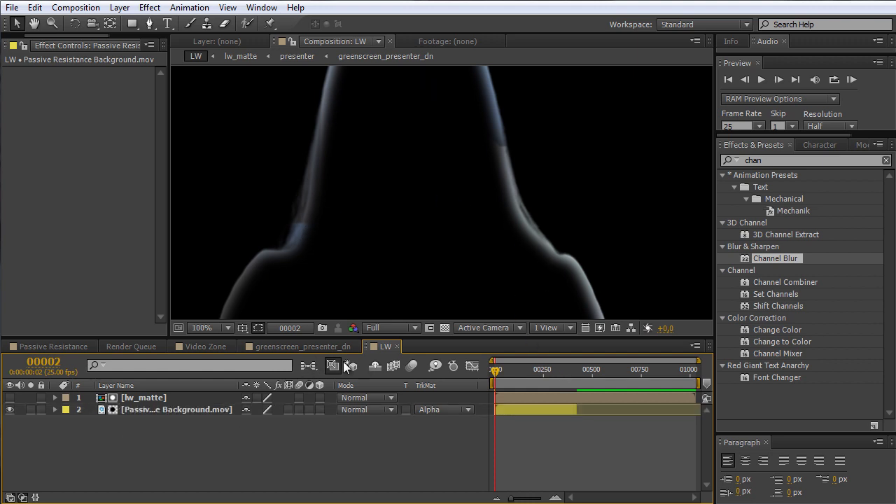
Step: Close the LW, greenscreen_presenter_dn and Video Zone compositions and place LW directly above the greenscreen_presenter_dn layer in Passive Resistance
click(397, 347)
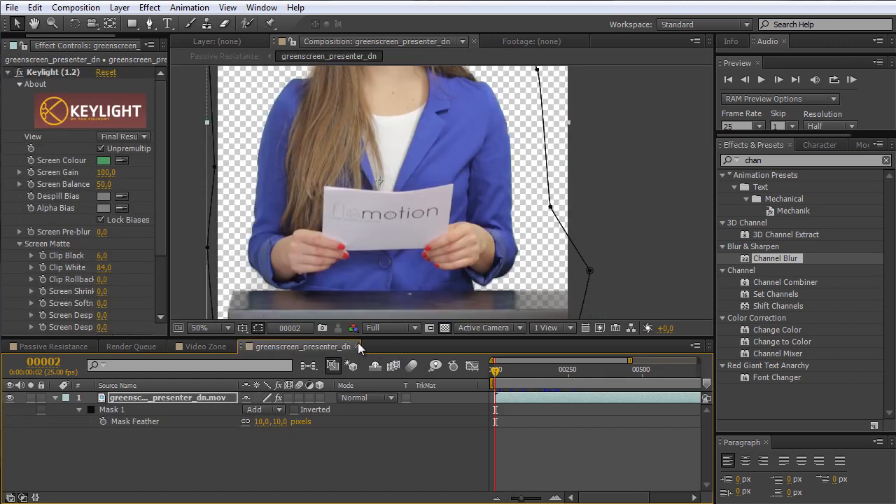
click(358, 346)
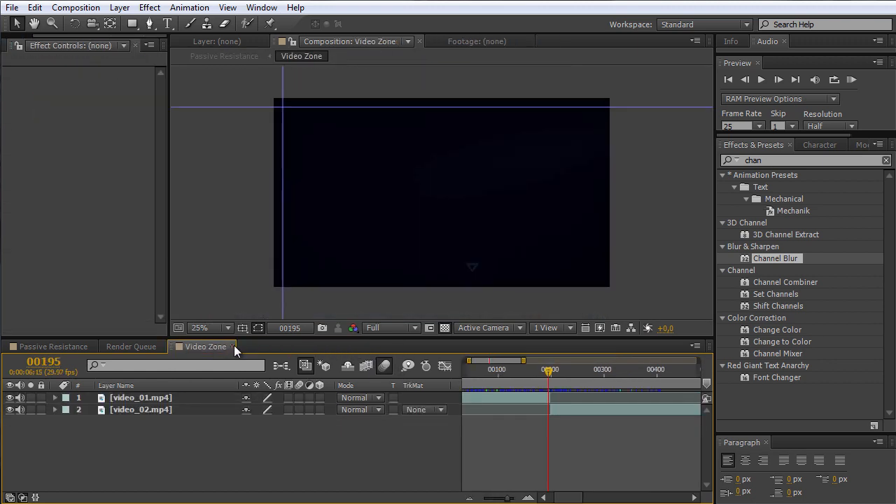
click(233, 347)
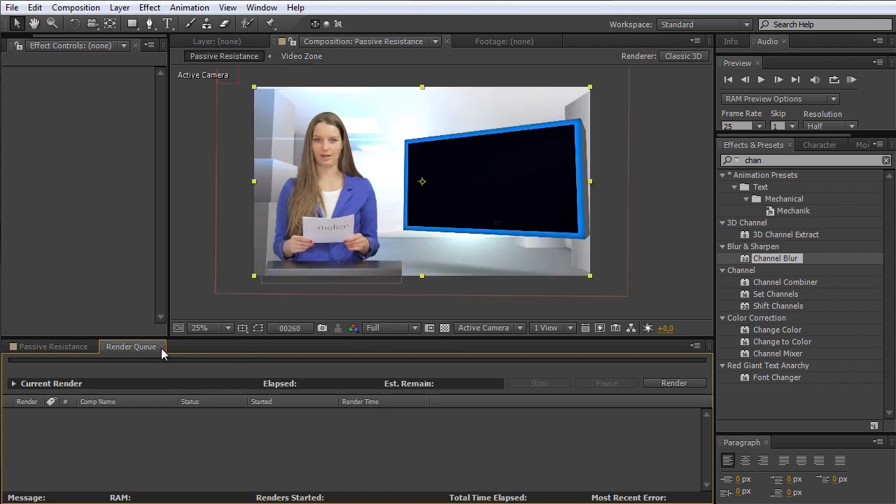
click(53, 347)
drag(127, 338, 135, 317)
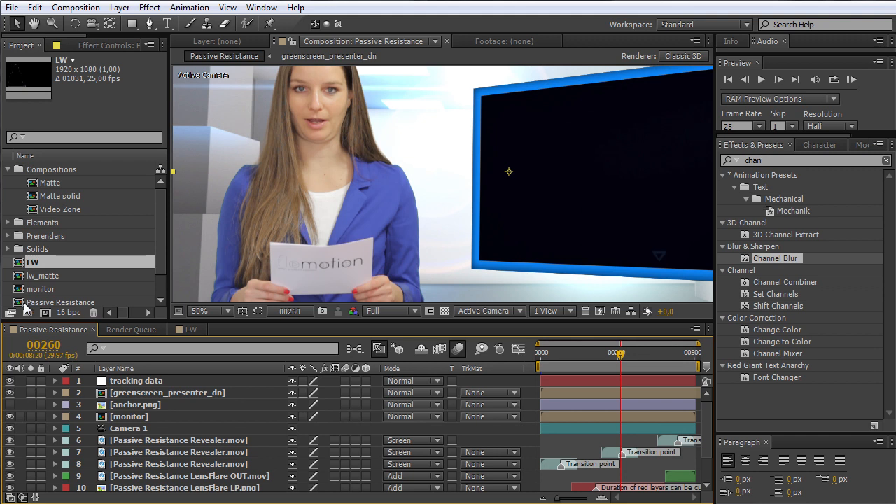
drag(49, 270, 103, 390)
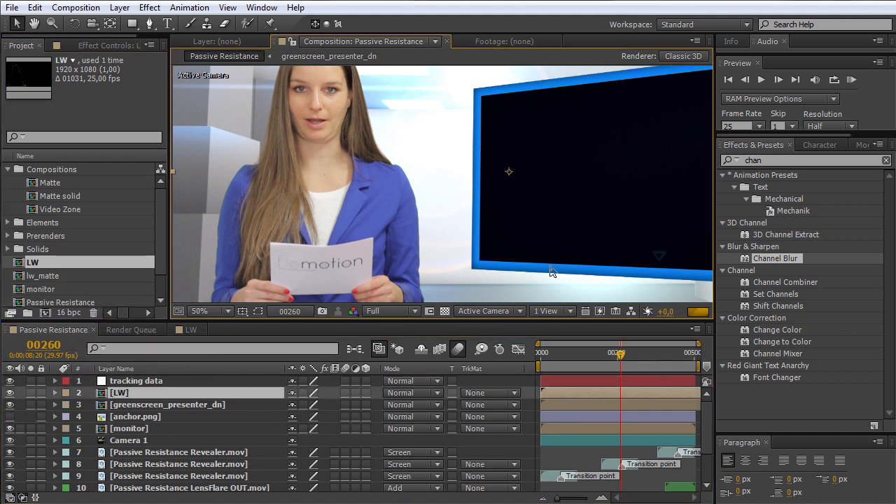
Step: Examine the light wrap along the presenter's hair and jacket shoulder at up to 400% magnification
scroll(421, 215, up, 2)
drag(389, 148, 556, 304)
scroll(480, 194, up, 2)
scroll(501, 193, down, 2)
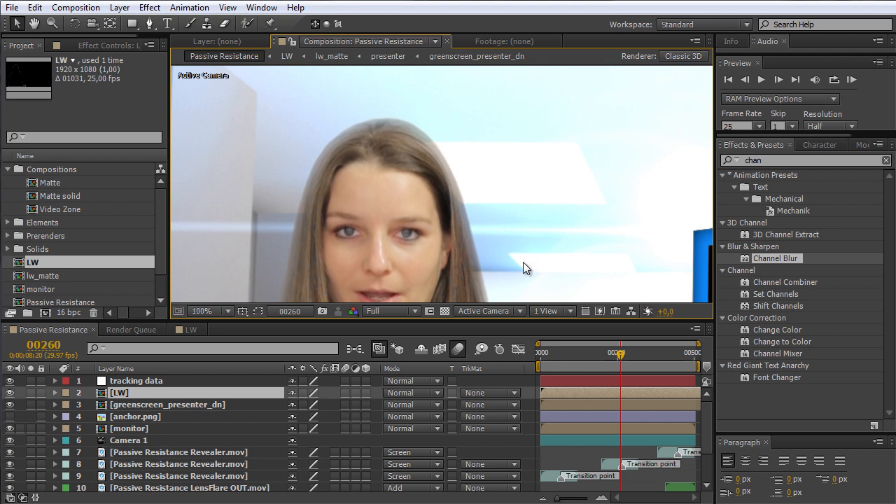
key(h)
drag(524, 266, 496, 163)
drag(553, 275, 524, 189)
key(v)
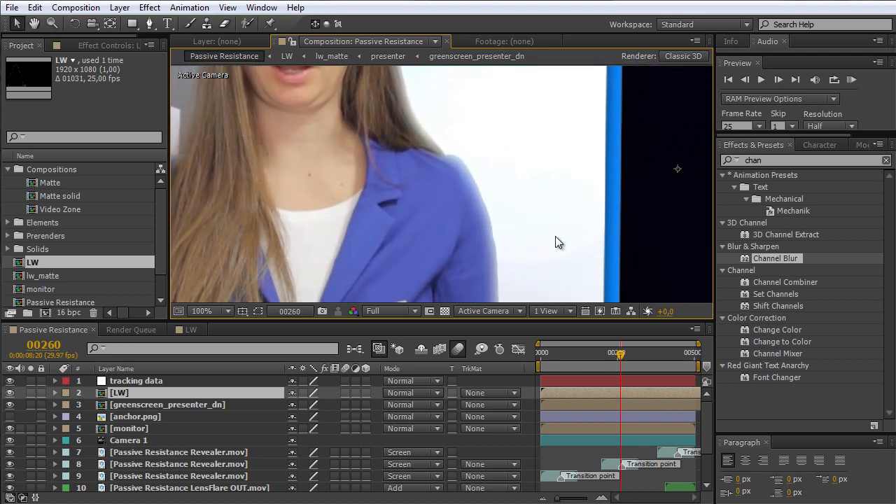
scroll(554, 235, up, 4)
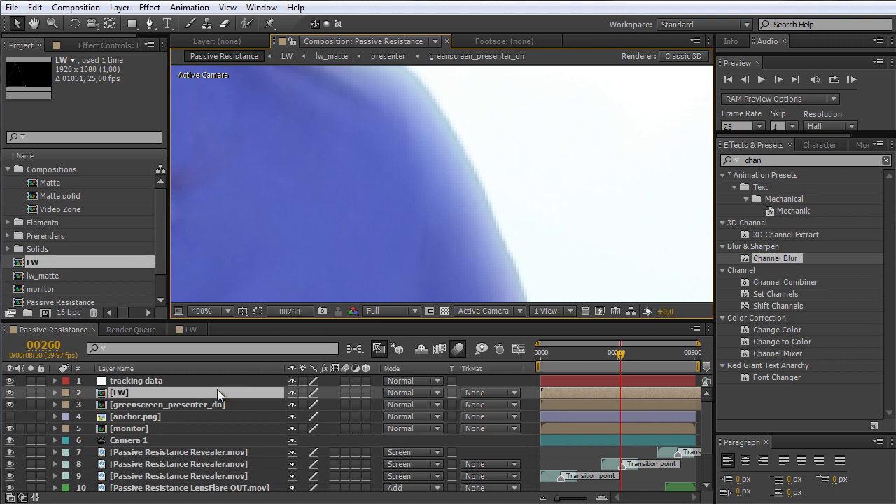
Step: Set the opacity of the LW layer to 25% and collapse its properties
key(t)
drag(298, 405, 266, 396)
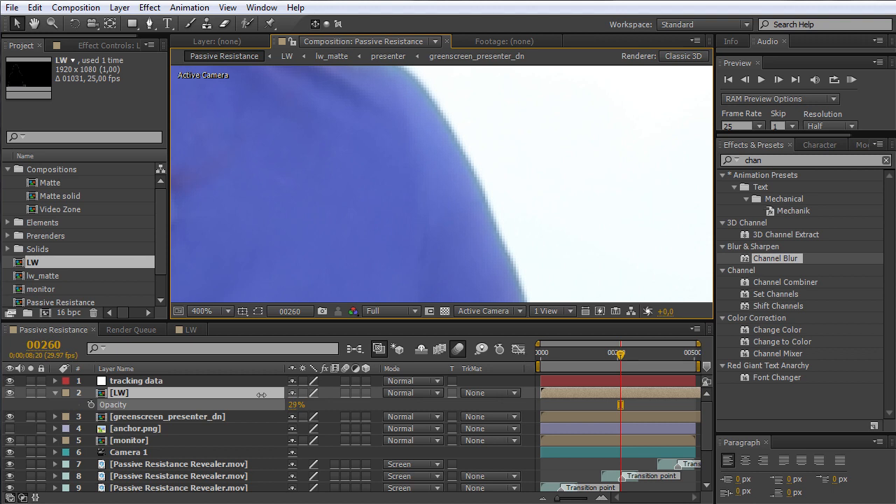
drag(257, 395, 257, 395)
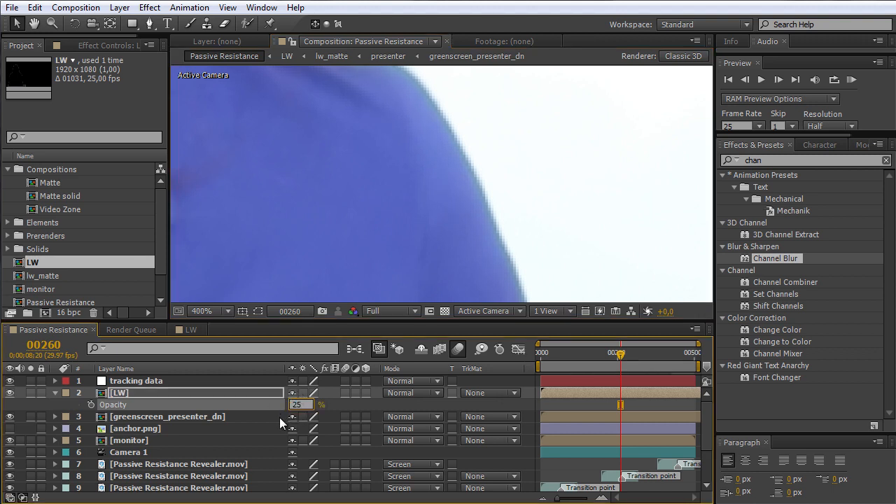
click(279, 417)
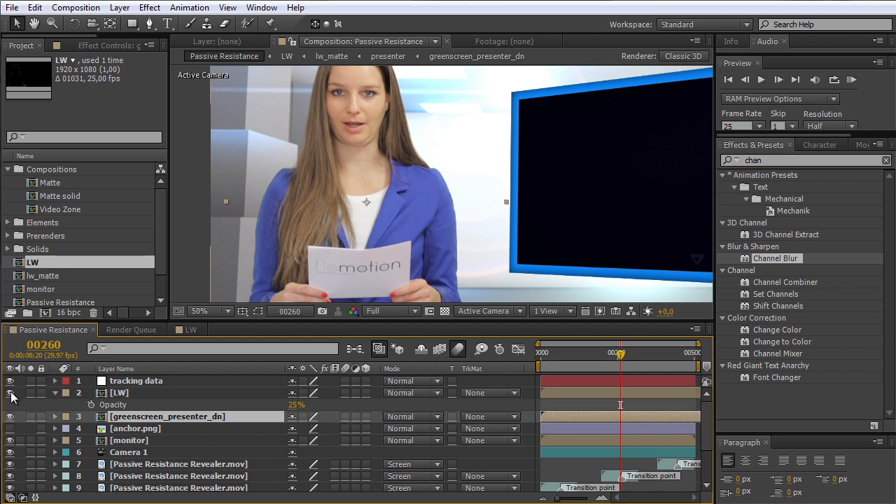
click(56, 394)
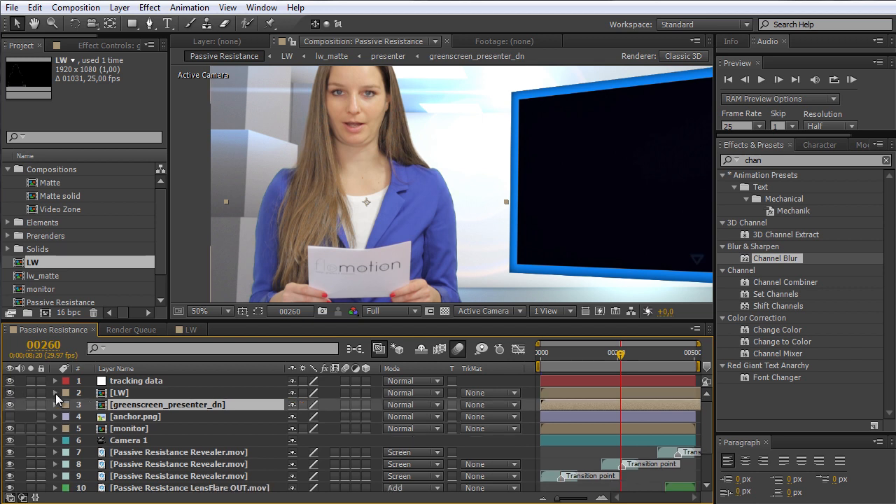
click(118, 394)
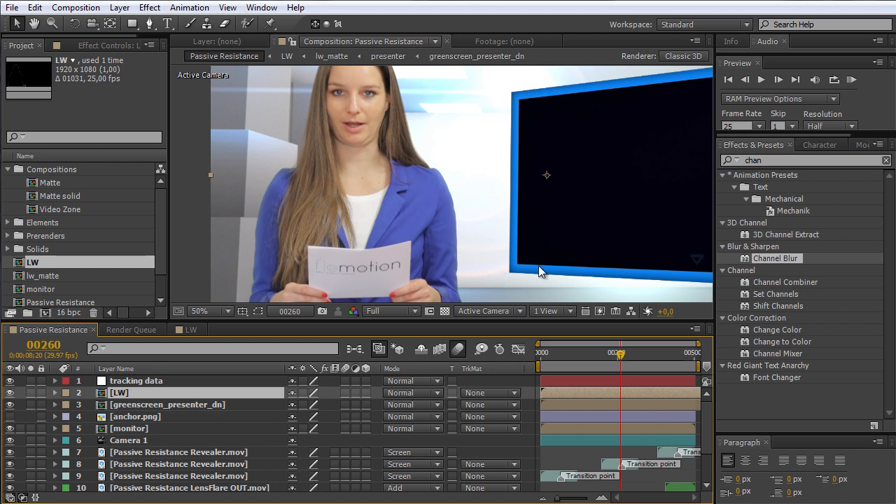
Step: Solo the monitor layer and preview its entry animation from the beginning of the timeline
click(30, 428)
drag(620, 357, 536, 364)
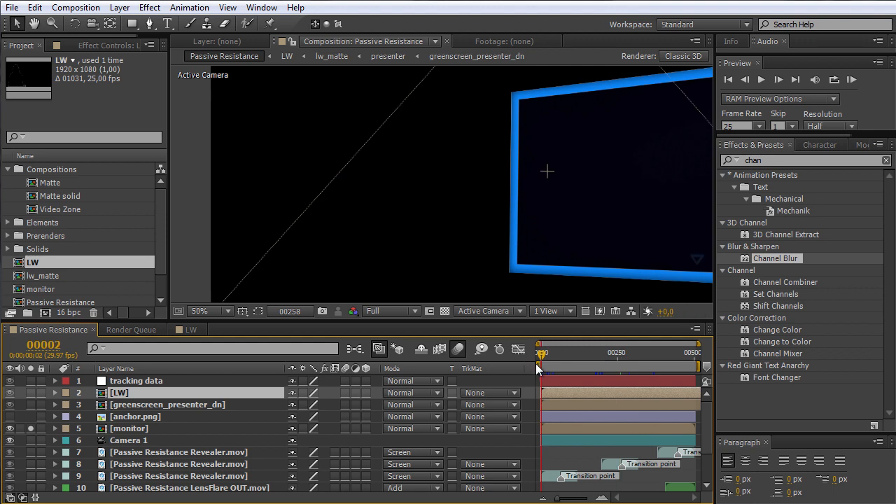
key(space)
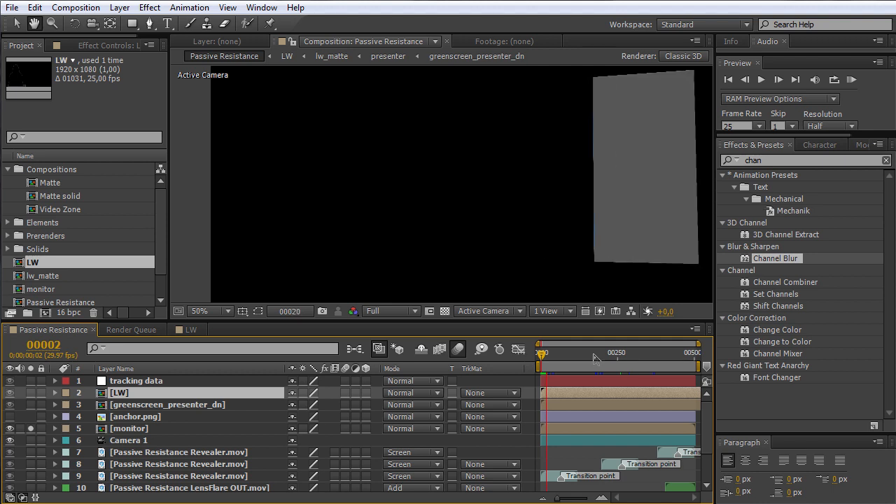
key(space)
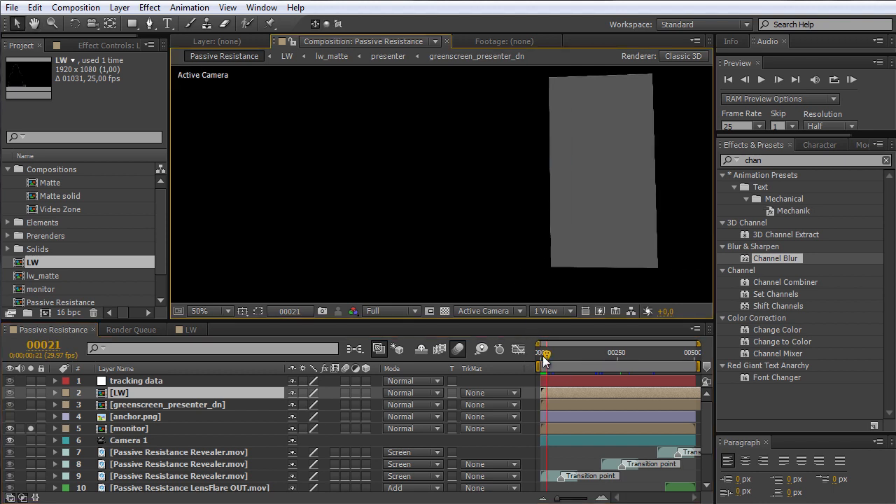
drag(542, 356, 537, 353)
key(space)
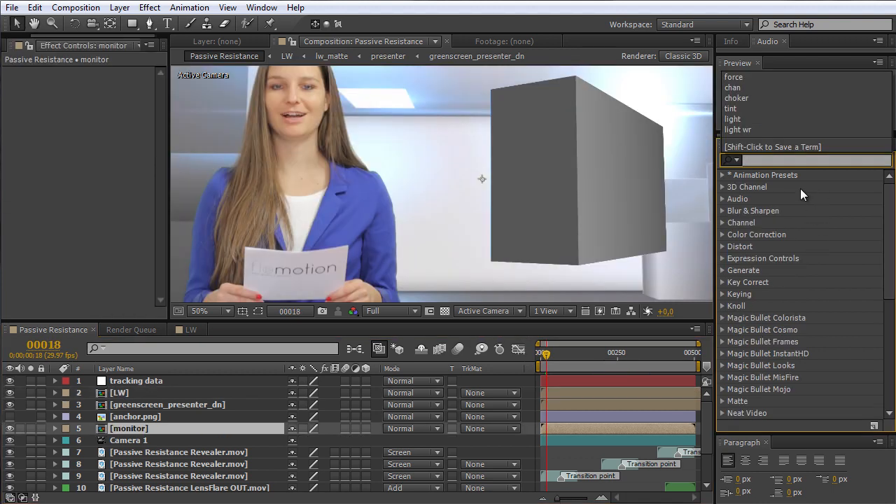
Step: Search the effects for "force" to find CC Force Motion Blur
click(762, 161)
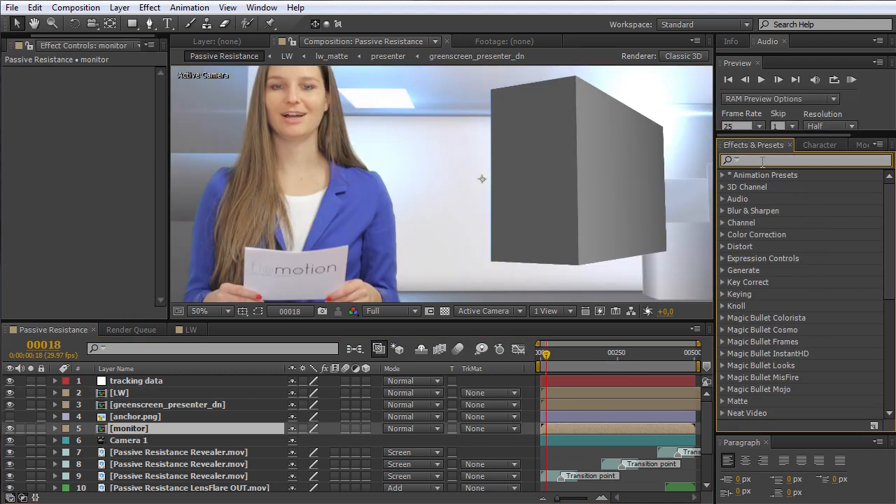
text(force)
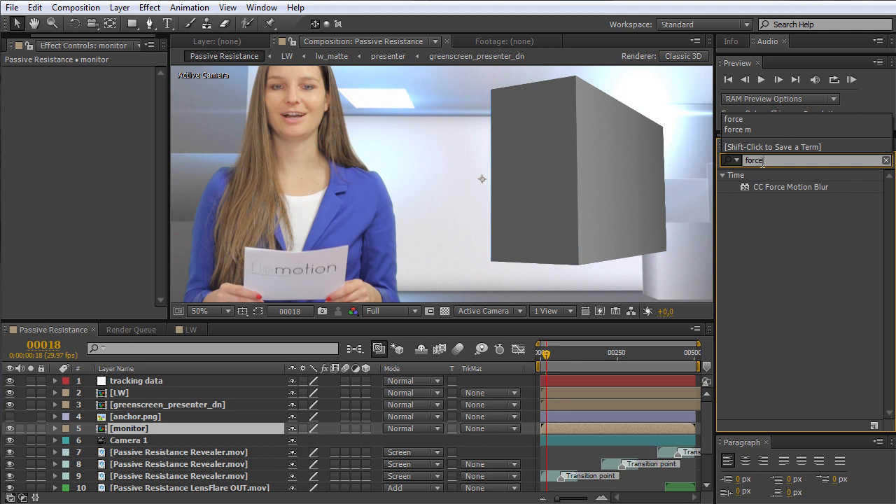
key(Return)
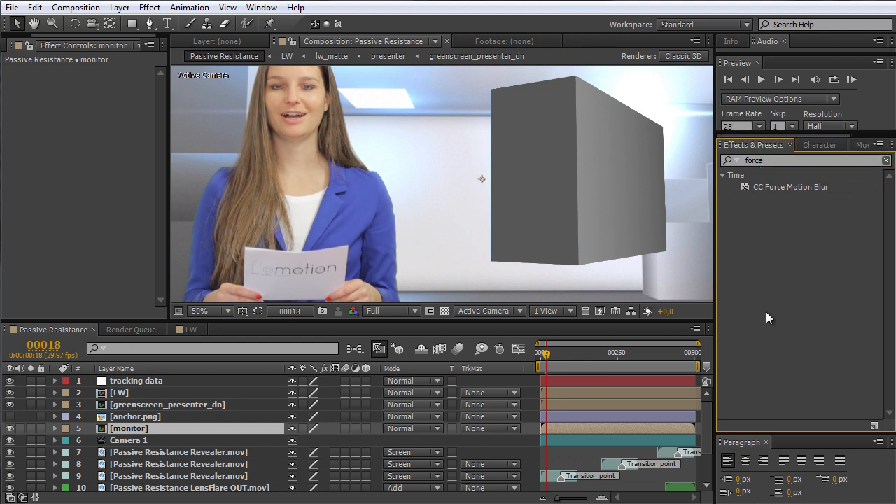
Step: Apply CC Force Motion Blur to the Passive Resistance Frame Entry.mov layer in the monitor composition and preview the entry animation
double_click(144, 428)
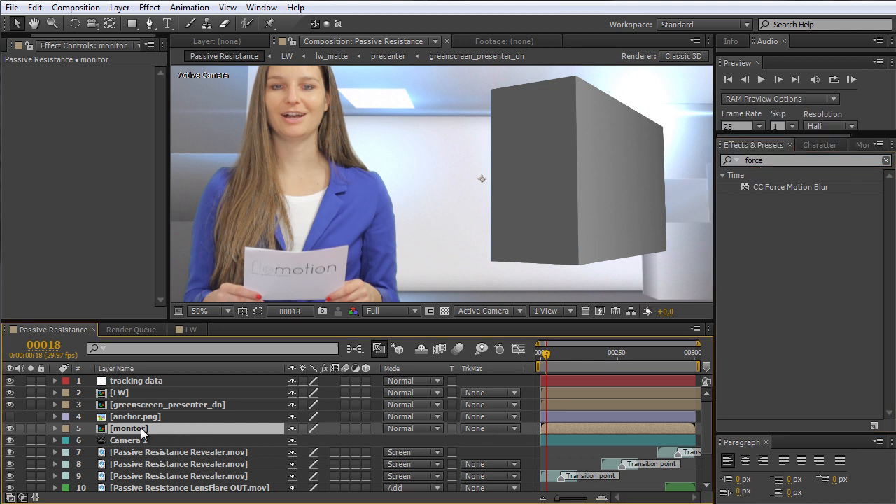
drag(546, 355, 534, 362)
key(space)
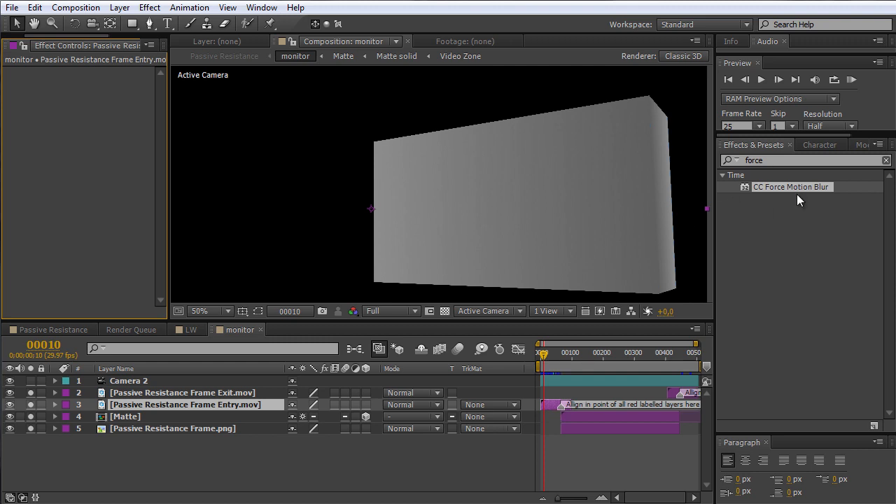
drag(794, 188, 560, 404)
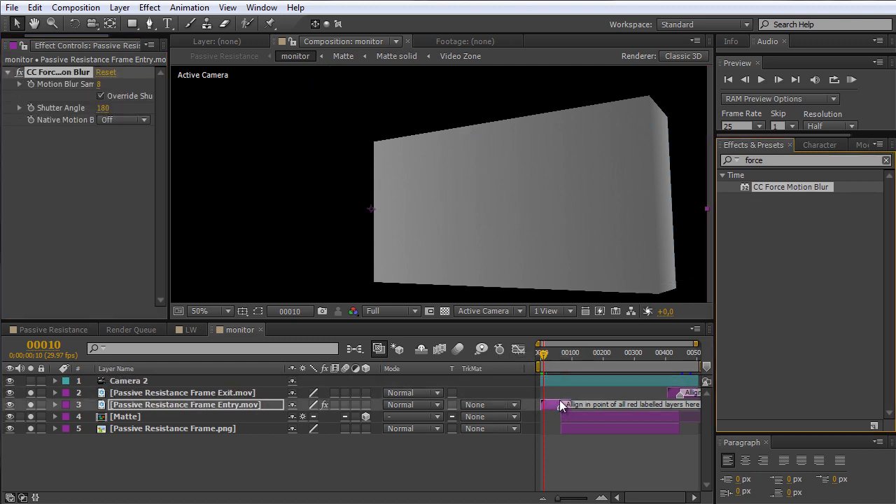
drag(551, 355, 546, 361)
key(space)
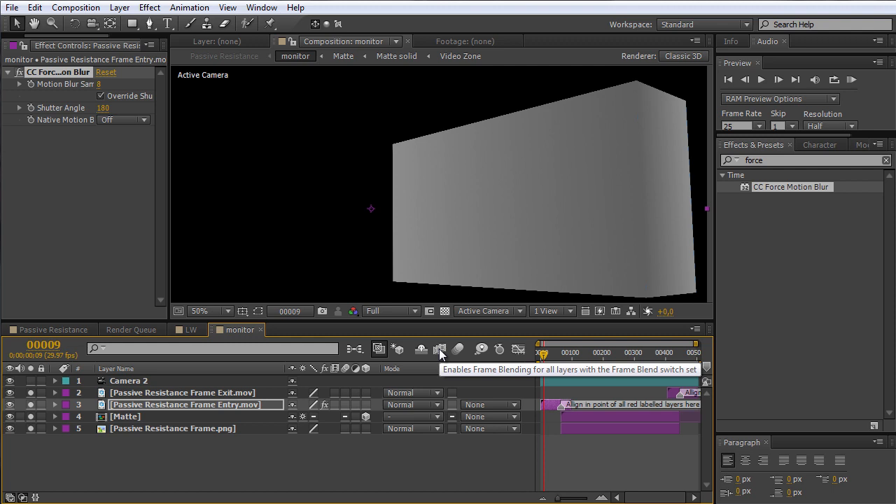
Step: Enable frame blending for the monitor composition and set the Passive Resistance Frame Entry.mov layer to Pixel Motion blending
click(128, 404)
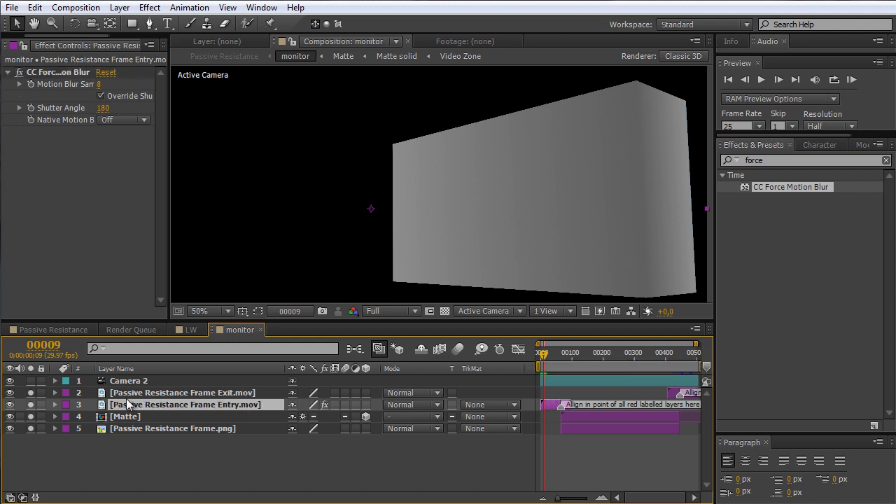
click(335, 405)
click(440, 349)
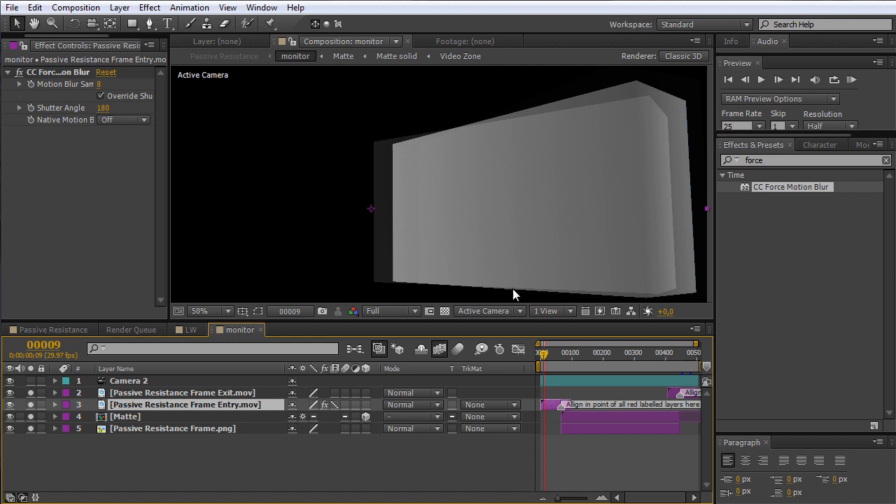
click(336, 405)
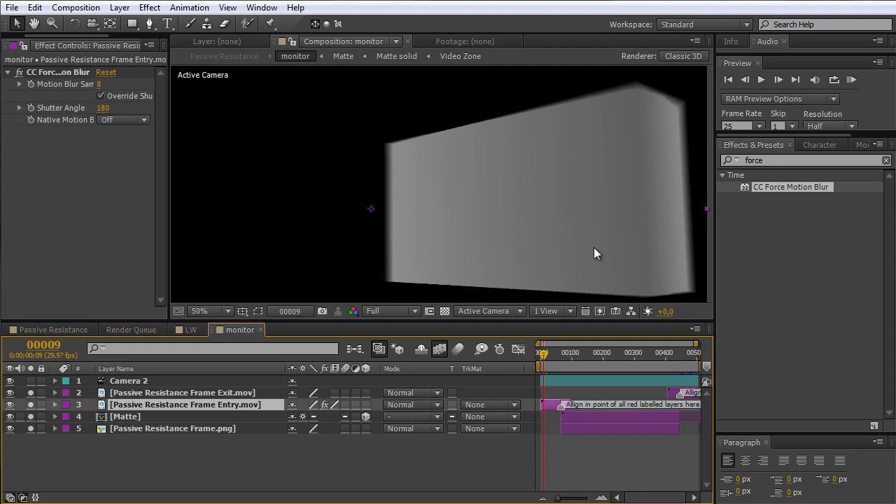
Step: Try Motion Blur Samples values of 2 and 4 in CC Force Motion Blur while inspecting the monitor's side edge up close
scroll(578, 238, up, 4)
key(space)
drag(596, 228, 476, 222)
drag(564, 199, 379, 217)
drag(651, 171, 374, 236)
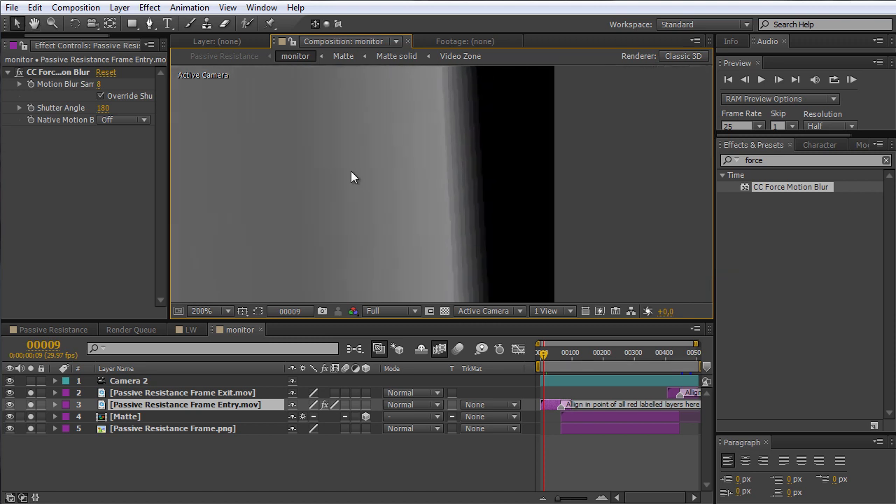
click(99, 85)
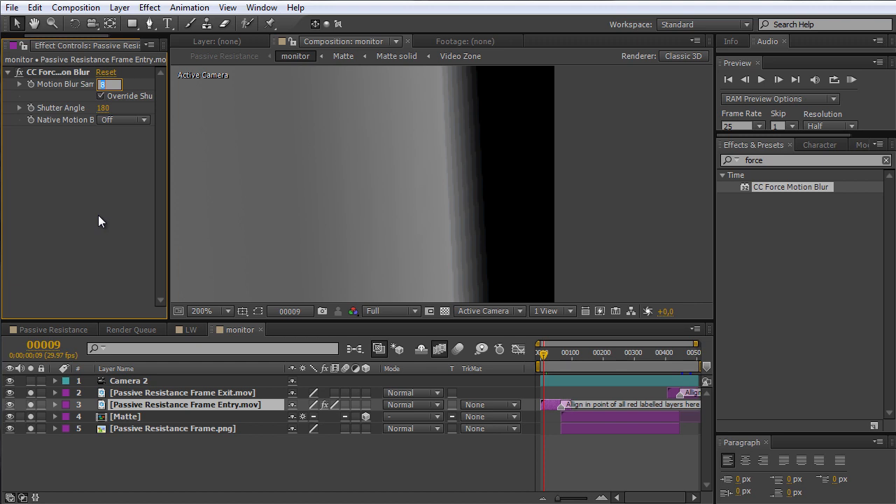
text(2)
key(Return)
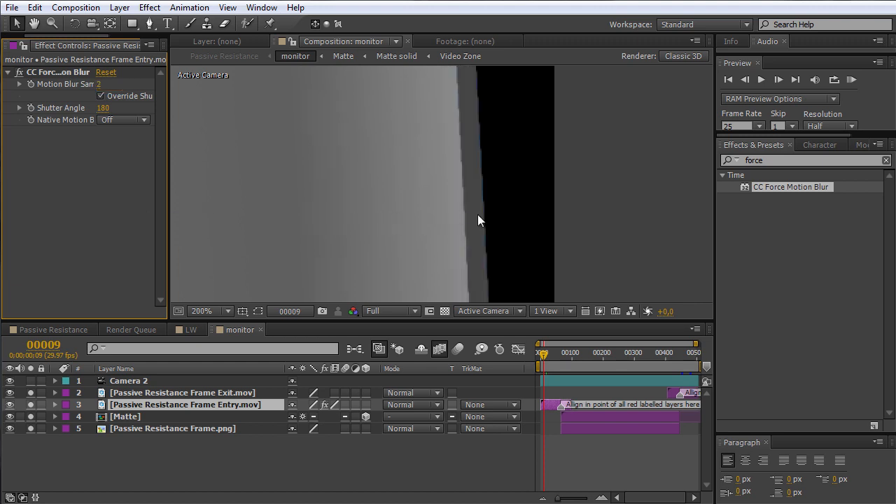
scroll(454, 203, down, 1)
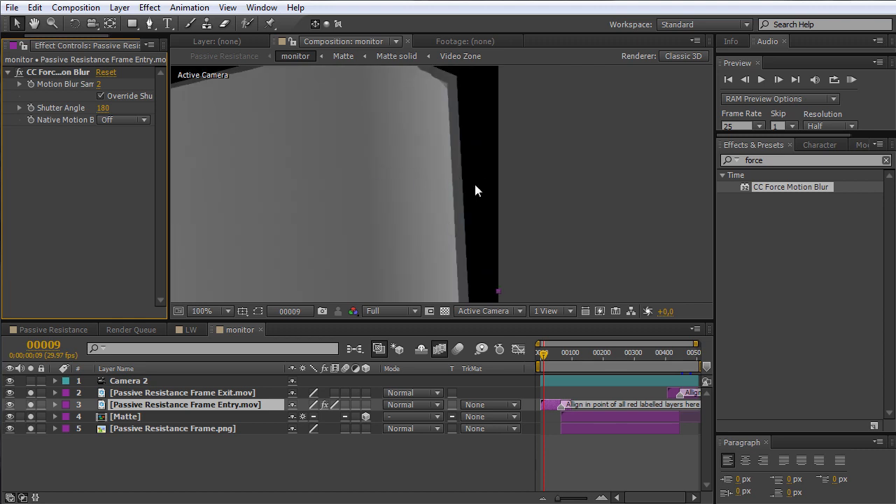
click(103, 86)
text(4)
key(Return)
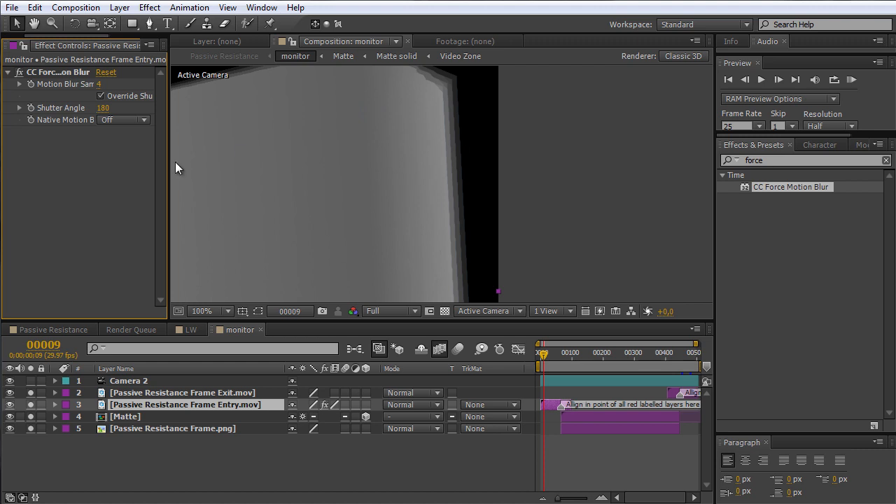
Step: Set the entry layer's CC Force Motion Blur to 32 Motion Blur Samples and a Shutter Angle of 360
click(94, 82)
text(32)
key(Return)
key(comma)
key(period)
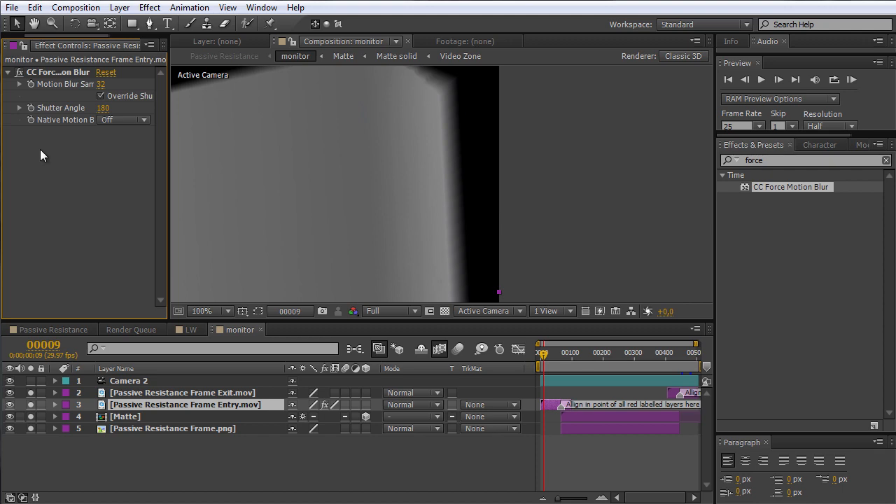
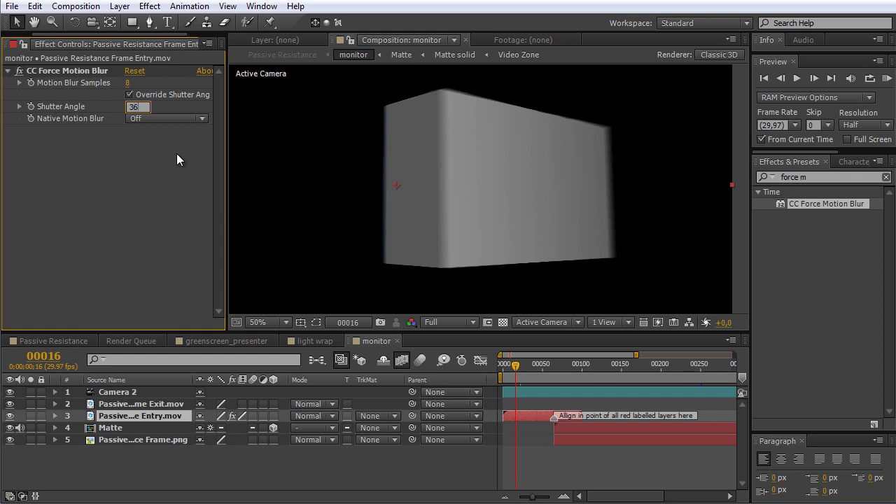
key(Return)
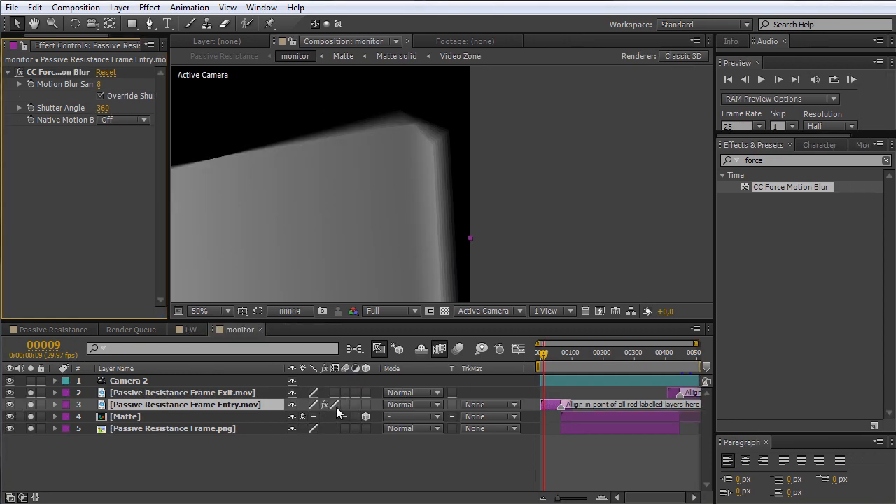
Step: Compare the entry layer's frame blending modes and leave it set to Frame Mix
click(335, 405)
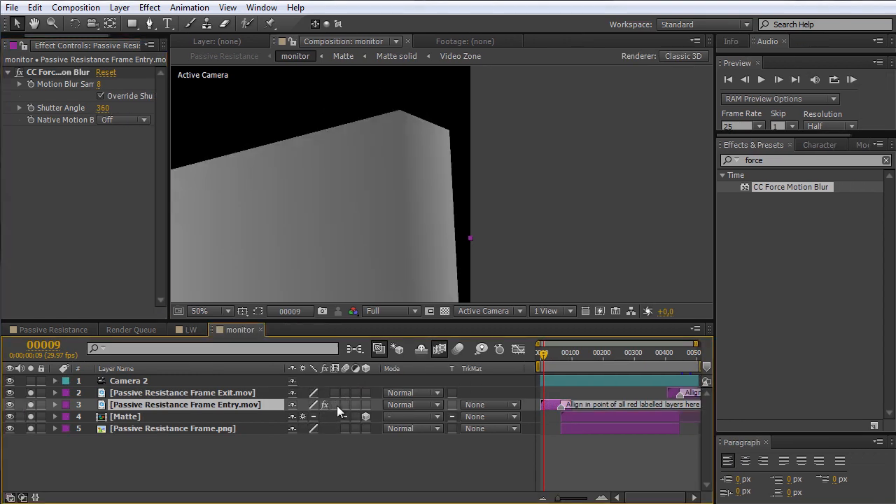
click(336, 406)
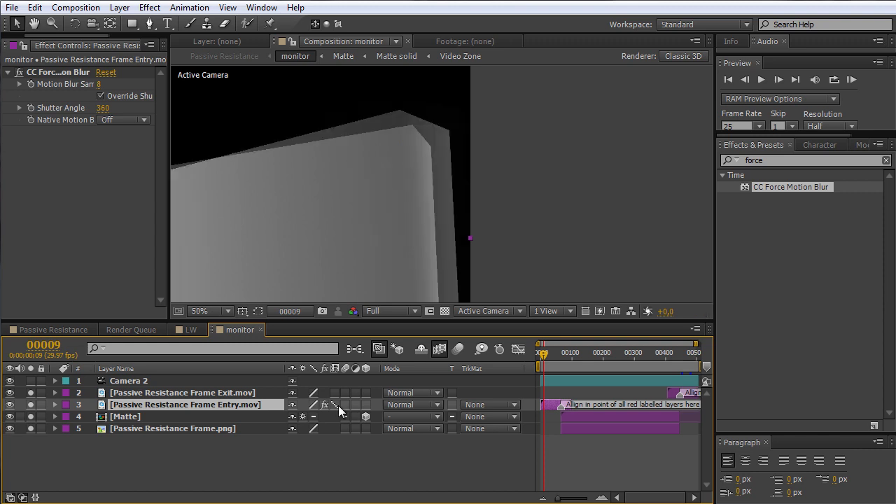
click(337, 405)
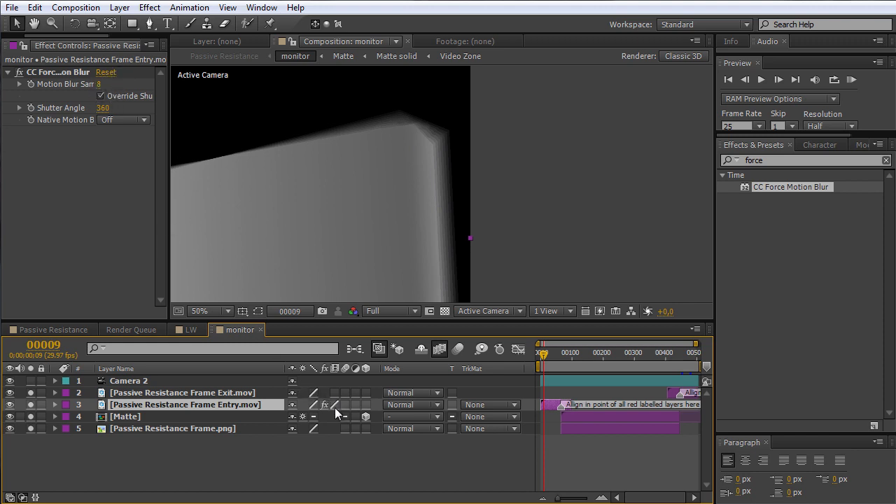
click(335, 407)
click(335, 407)
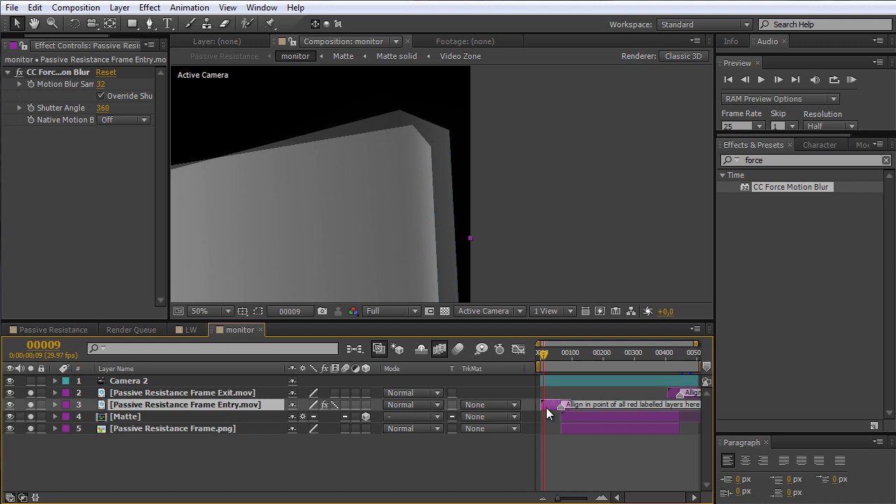
Step: Copy CC Force Motion Blur to the Passive Resistance Frame Exit.mov layer and enable Frame Mix blending on it, checking at frame 480
click(91, 216)
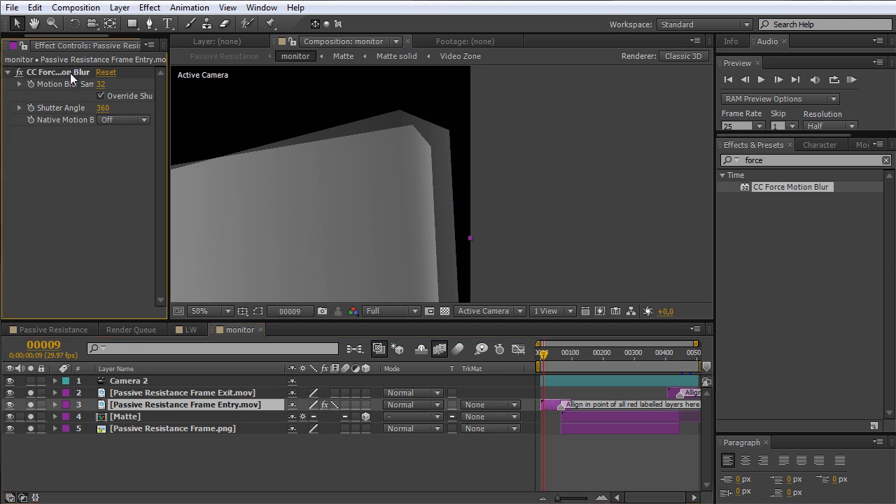
click(70, 73)
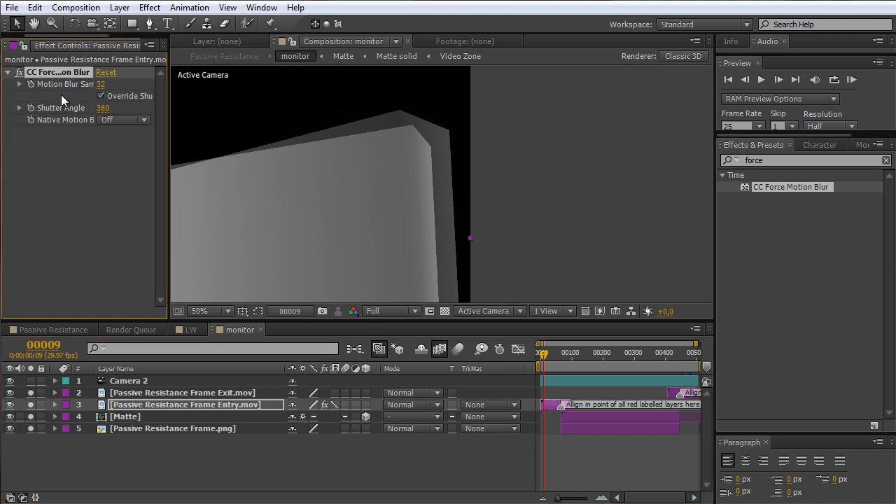
click(674, 392)
drag(674, 350, 690, 355)
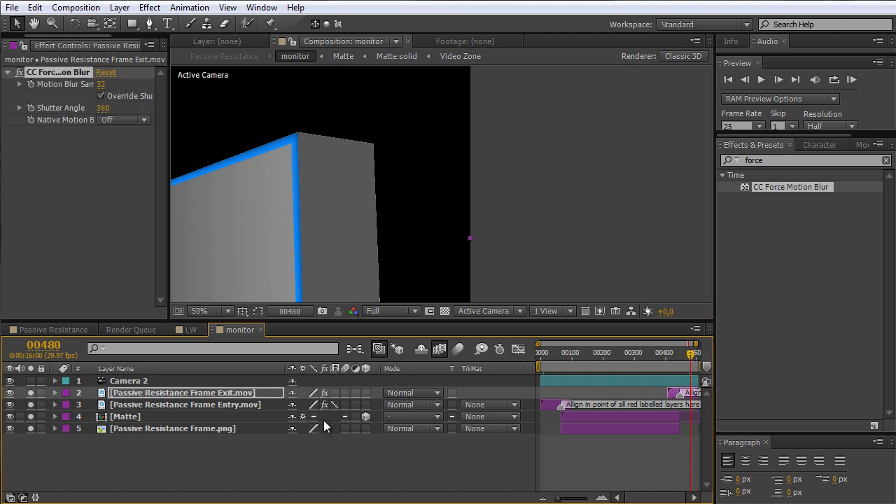
click(336, 393)
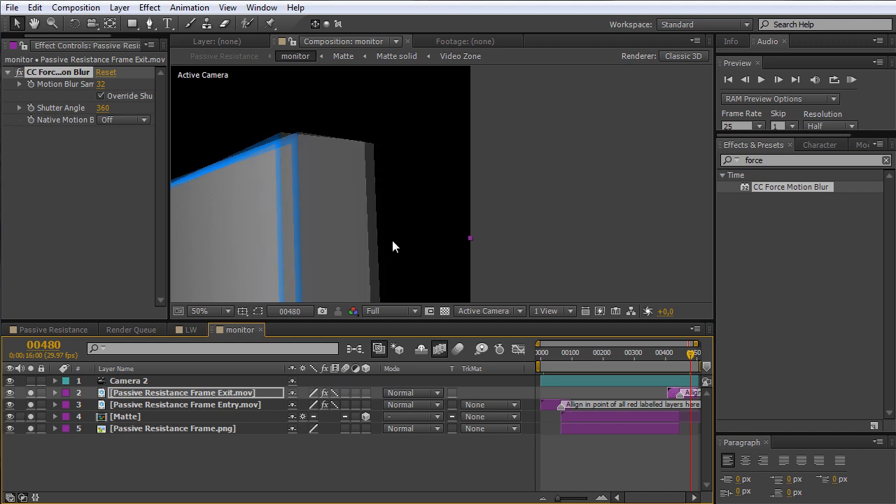
scroll(403, 246, down, 2)
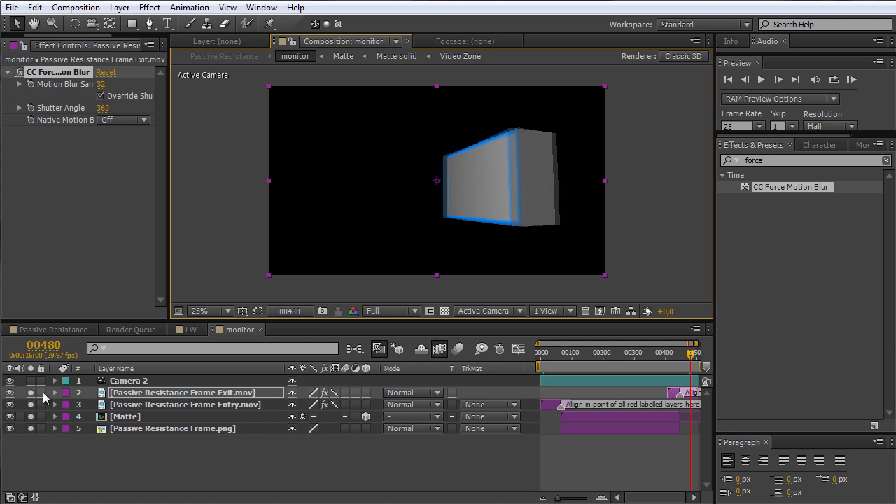
Step: Unsolo the monitor composition's layers and return to the Passive Resistance composition at frame 73
click(69, 461)
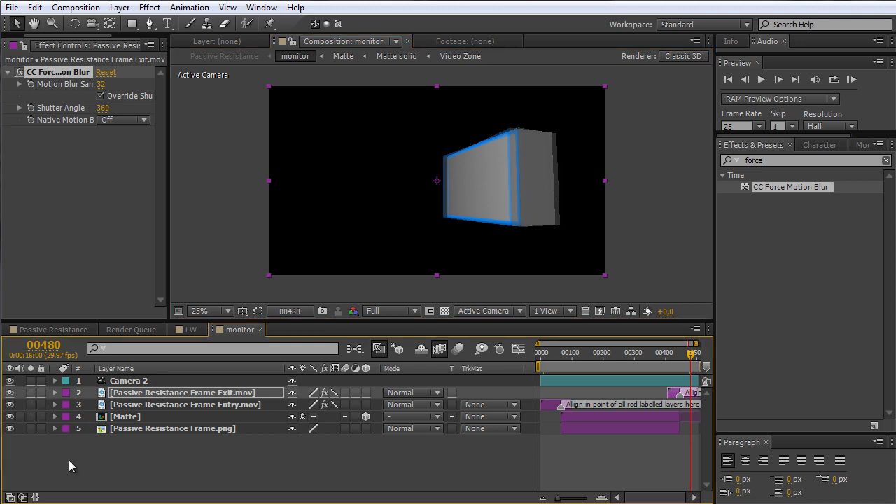
click(60, 330)
click(564, 364)
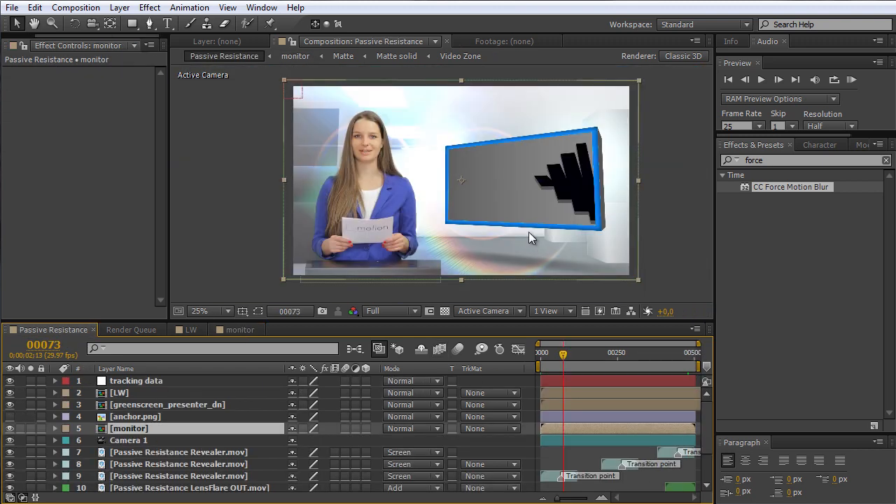
key(period)
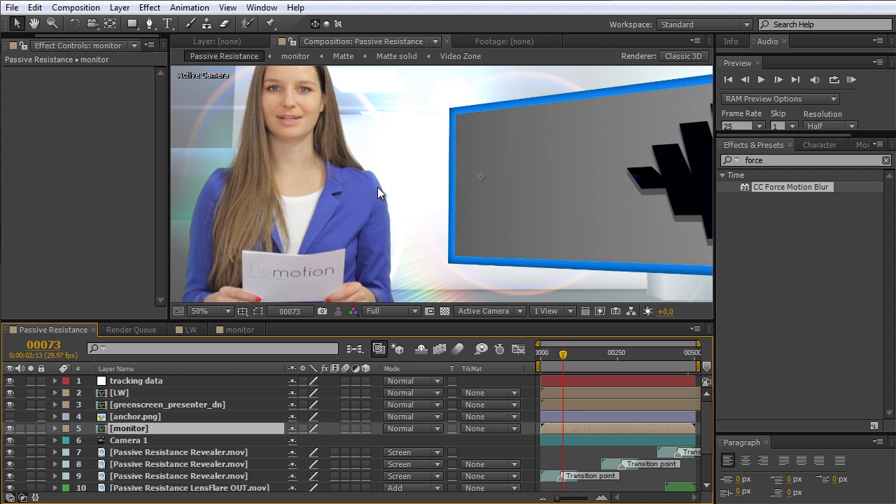
Step: Search the effects for "satu" and apply Hue/Saturation to the greenscreen_presenter_dn layer
drag(793, 161, 715, 158)
text(sa)
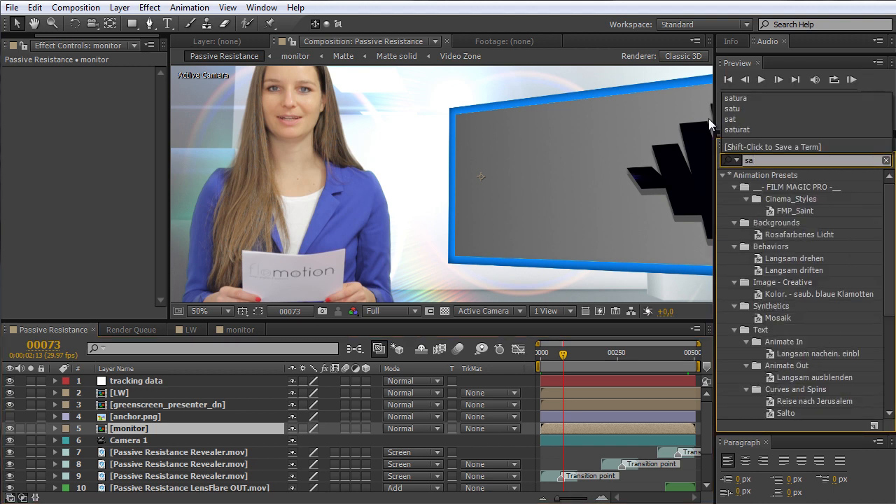
text(tu)
drag(780, 187, 164, 407)
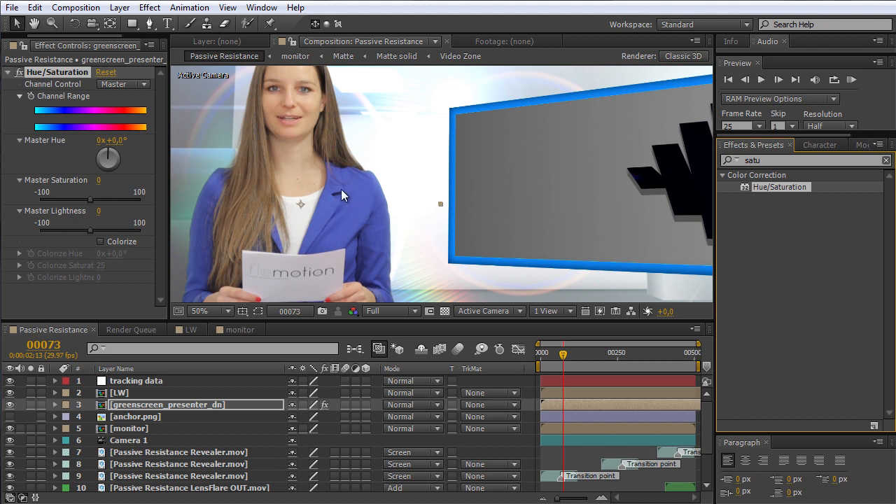
Step: Adjust the presenter's Blues channel to a hue of -13°, a saturation of 23 and a lightness of -12
click(125, 86)
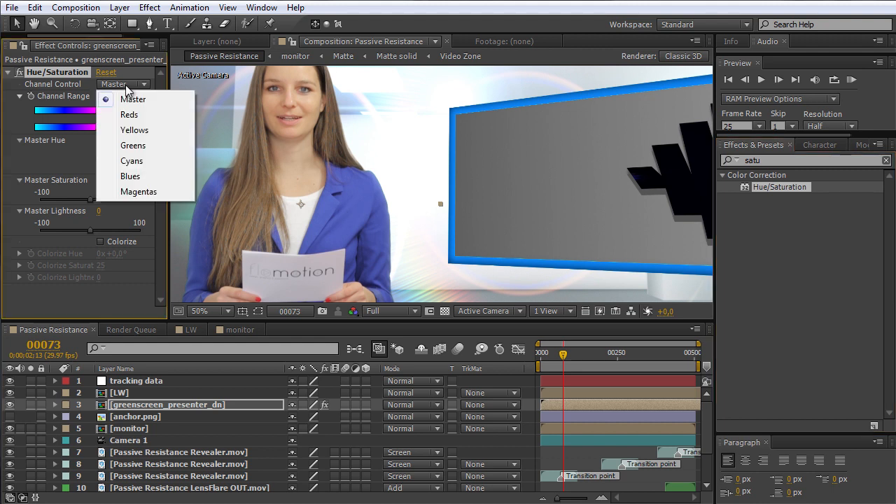
click(127, 176)
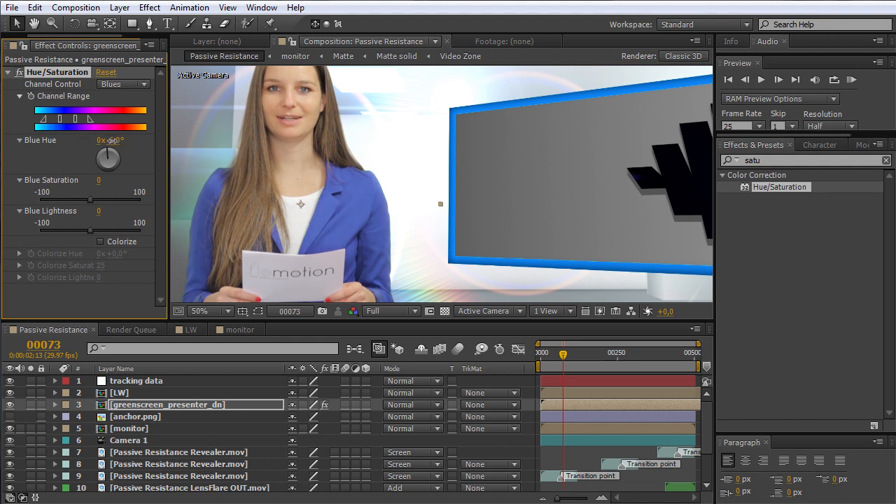
drag(110, 141, 108, 214)
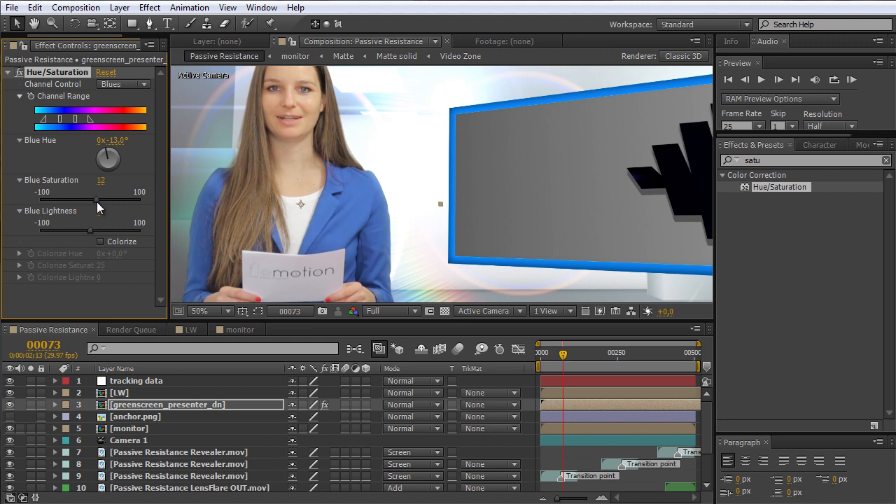
drag(93, 231, 83, 231)
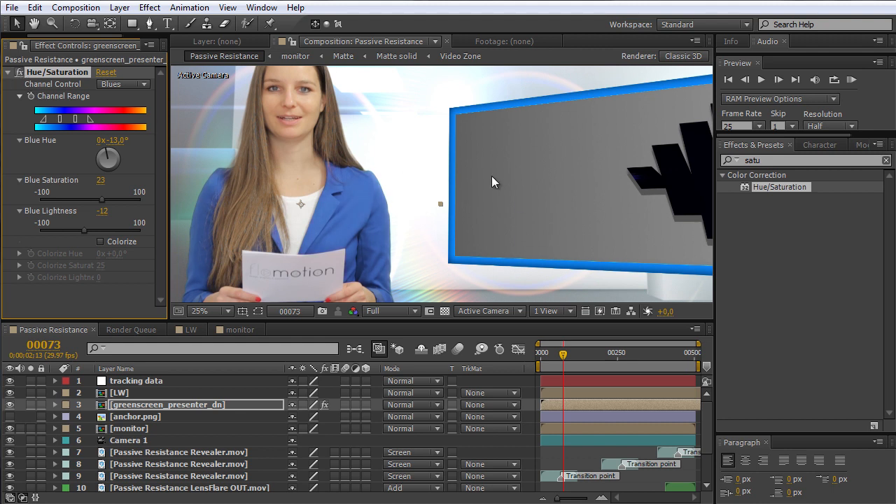
scroll(492, 176, down, 2)
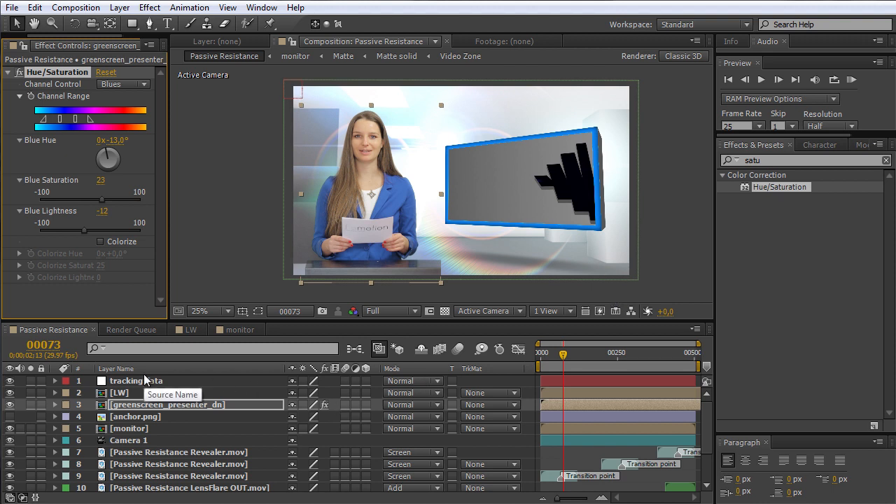
Step: Add a new adjustment layer above all layers of the Passive Resistance composition and duplicate it
click(119, 7)
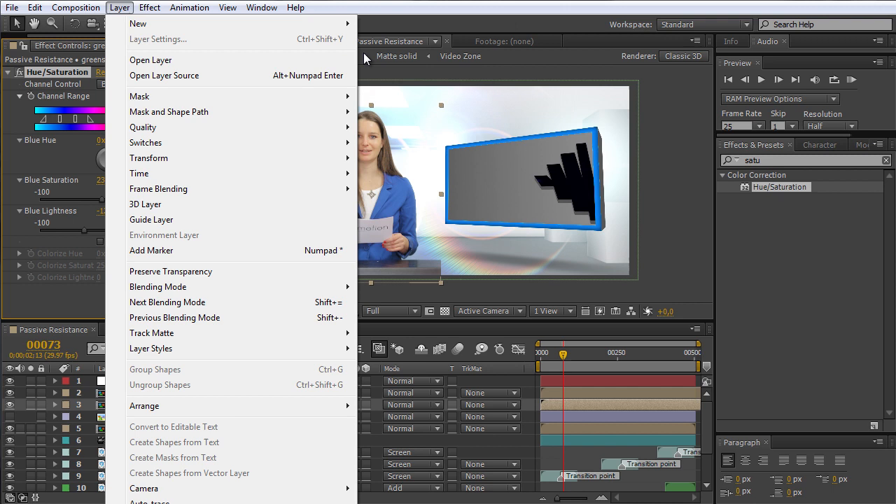
mouse_move(348, 23)
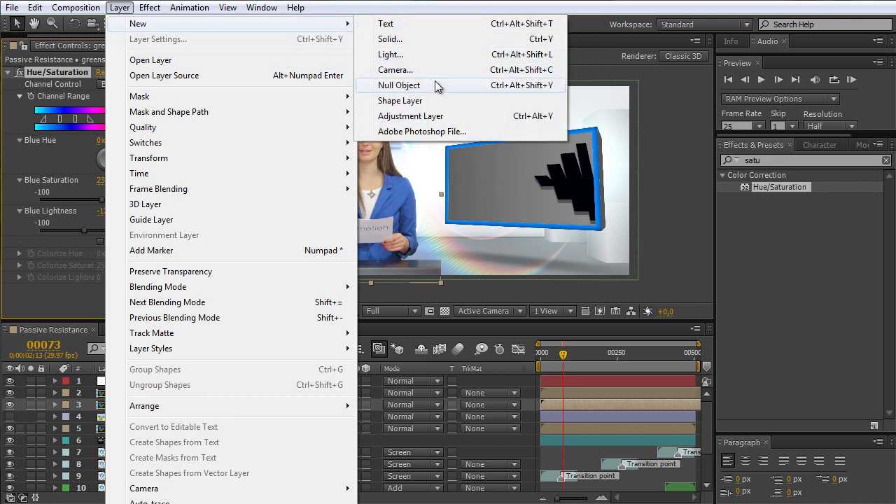
click(432, 115)
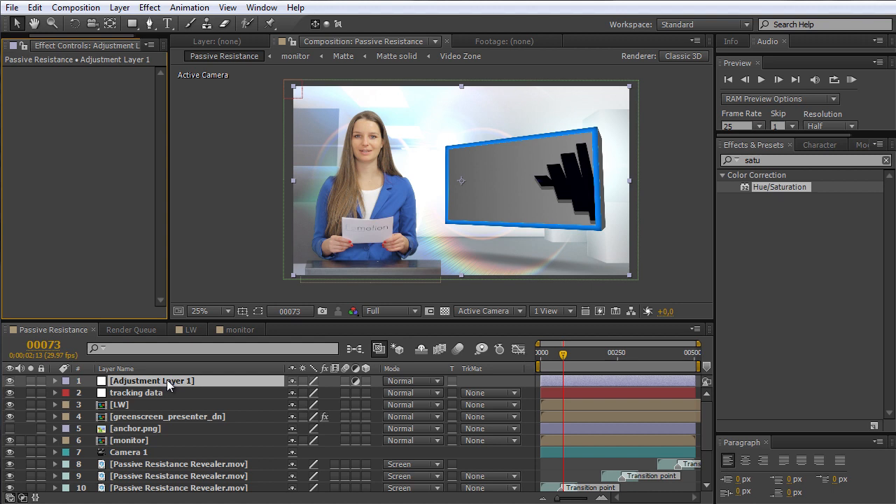
key(ctrl+d)
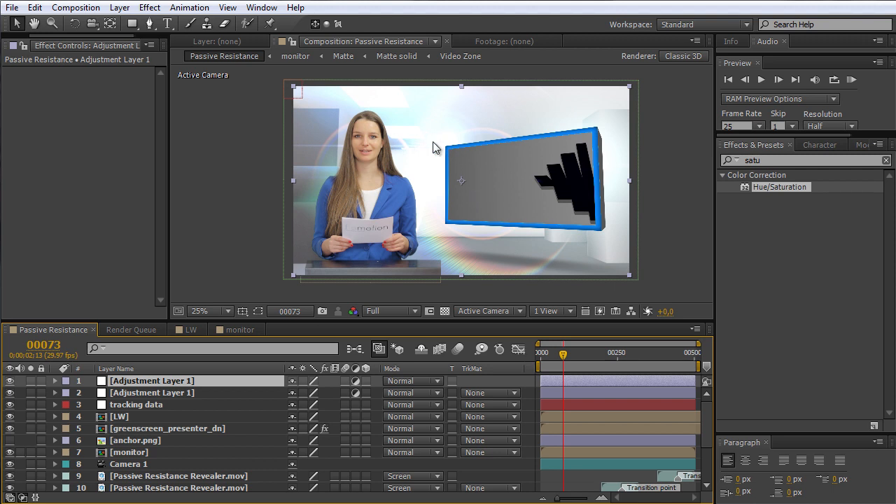
scroll(406, 231, up, 1)
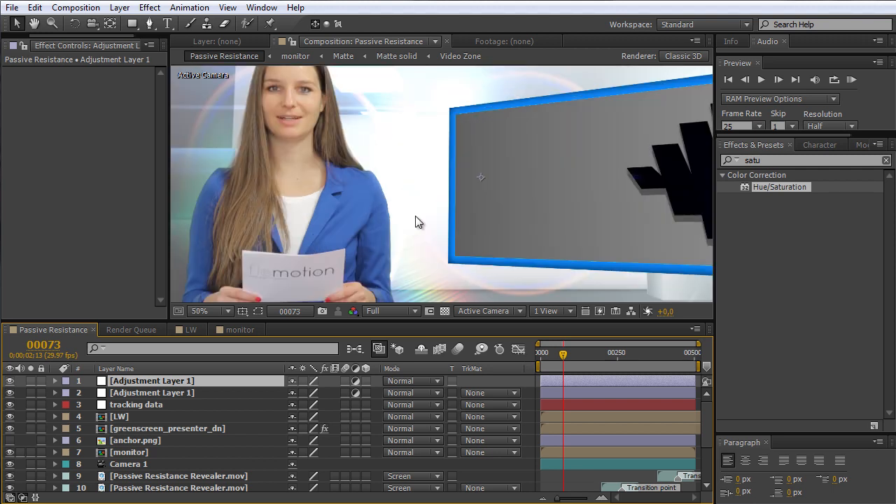
Step: Duplicate the topmost adjustment layer to get a third adjustment layer in the Passive Resistance composition
scroll(406, 231, up, 1)
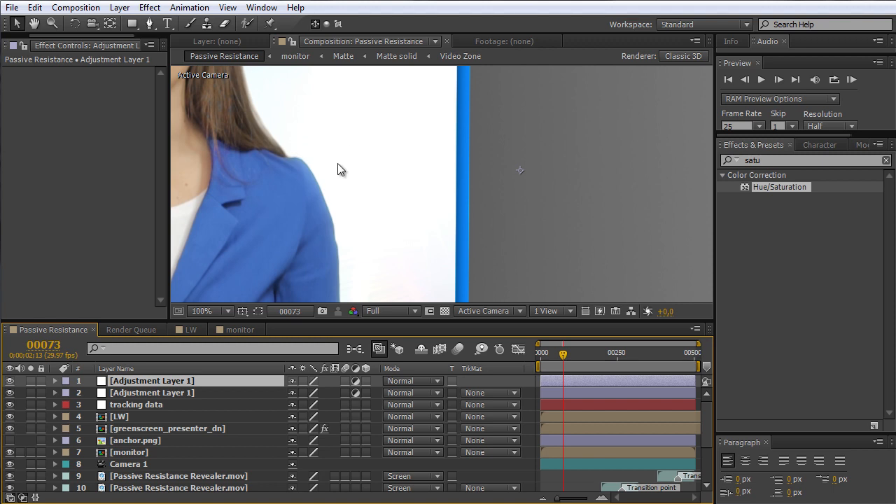
scroll(361, 155, down, 1)
click(156, 389)
click(156, 382)
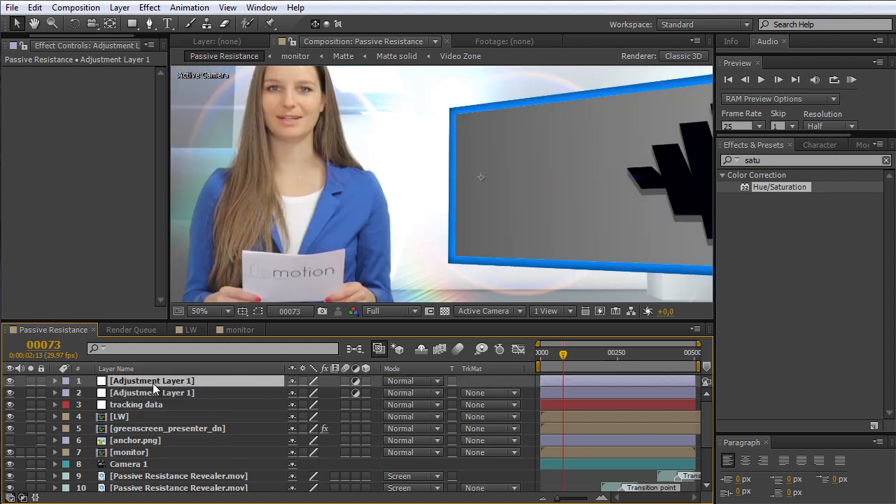
key(ctrl+d)
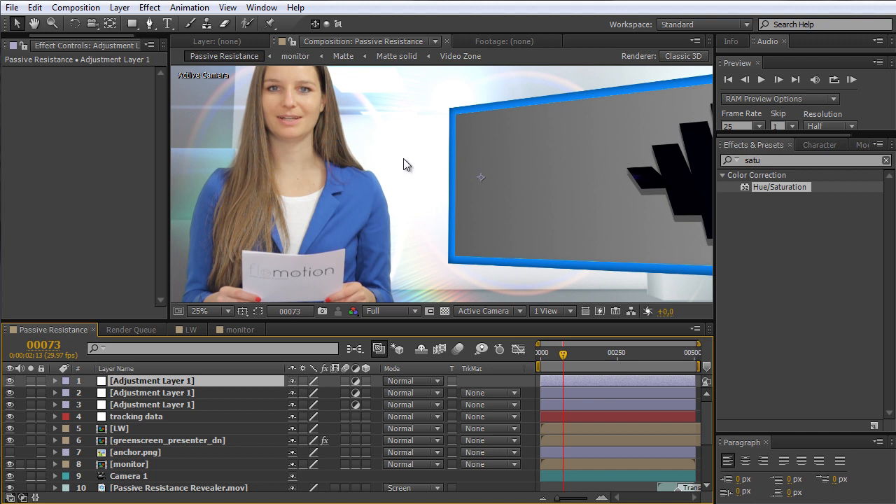
scroll(403, 165, down, 1)
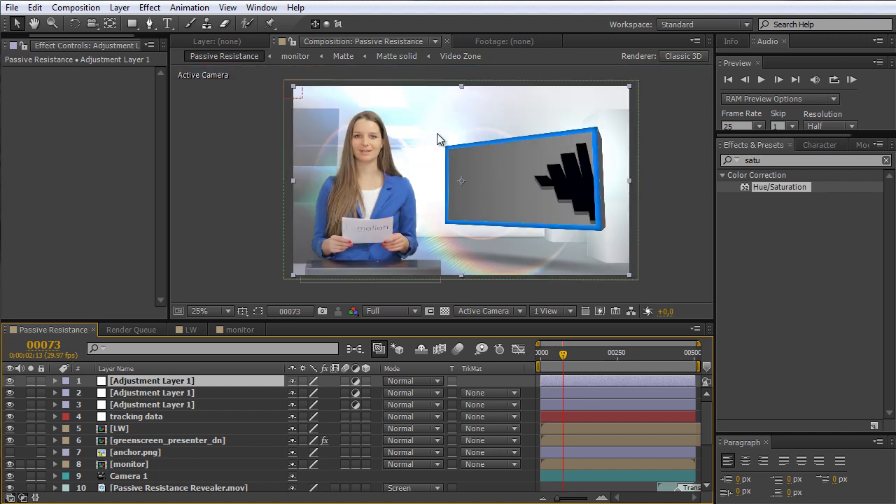
Step: Rename the lowest of the three adjustment layers as contrast
click(177, 405)
key(Return)
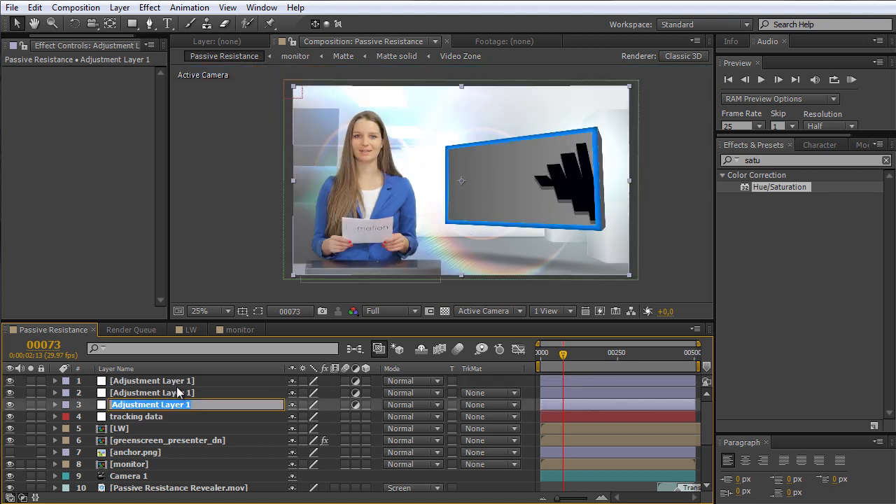
text(c)
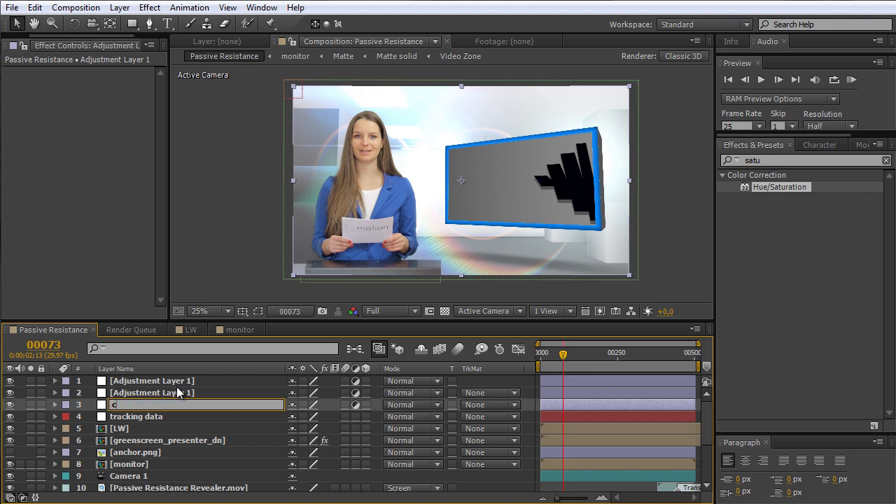
text(ontrast)
click(130, 419)
click(133, 406)
Step: Search the effects for "levels" and apply Levels to the contrast layer
click(764, 160)
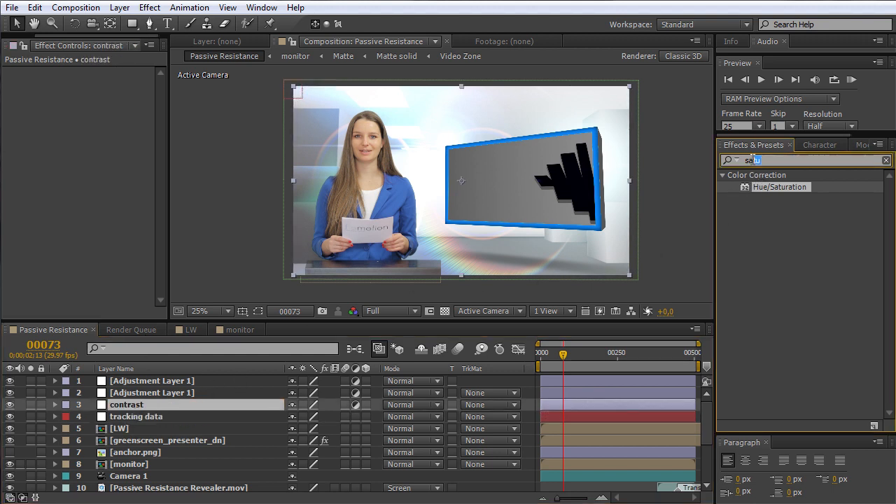
text(levels)
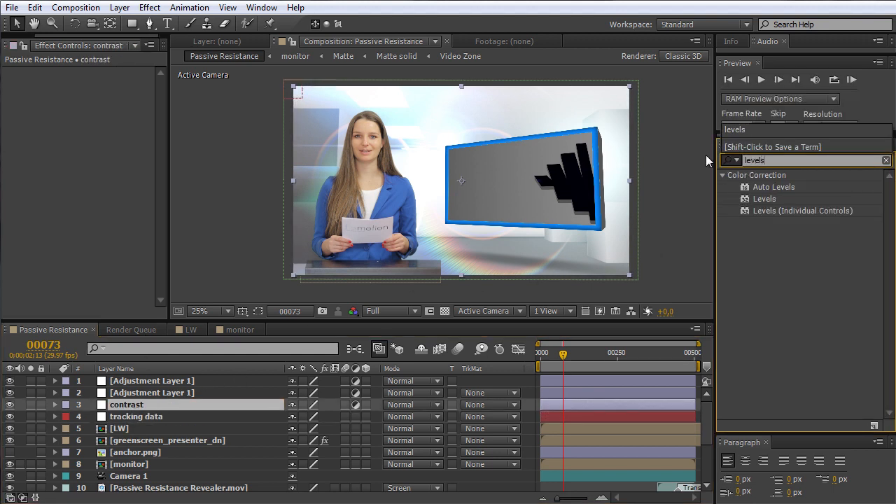
drag(768, 200, 166, 404)
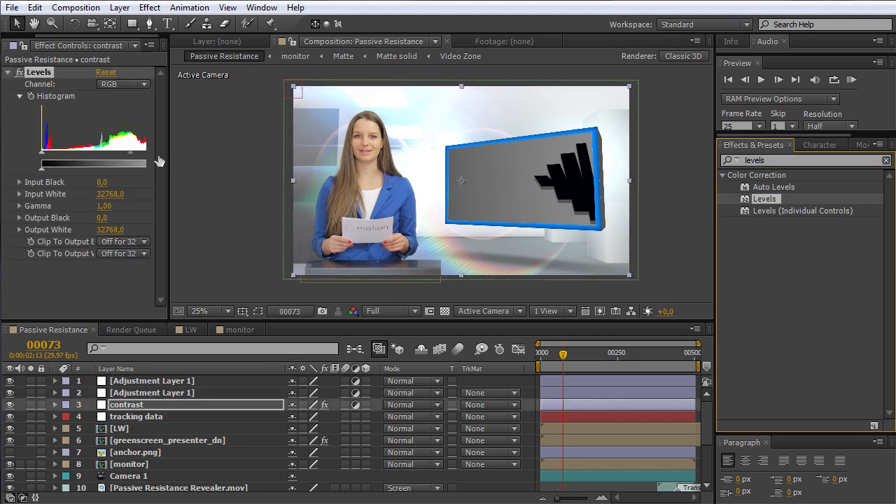
Step: Adjust the contrast layer's Levels to an Input Black of about 1927,5 and an Input White of about 29684
drag(170, 153, 208, 155)
drag(225, 160, 206, 148)
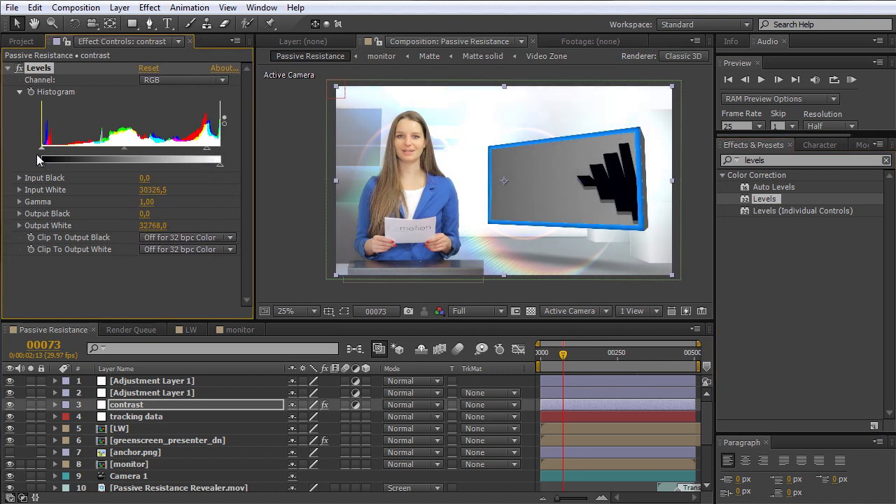
drag(43, 148, 60, 151)
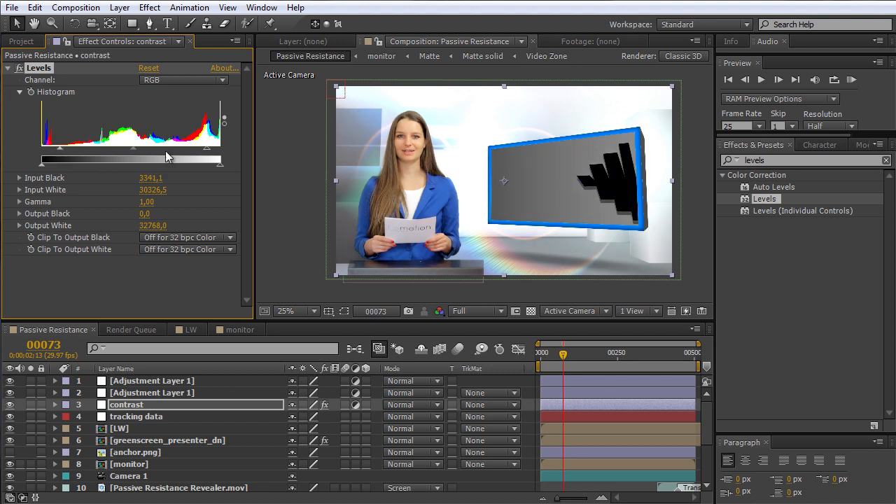
drag(206, 149, 203, 148)
drag(61, 149, 57, 154)
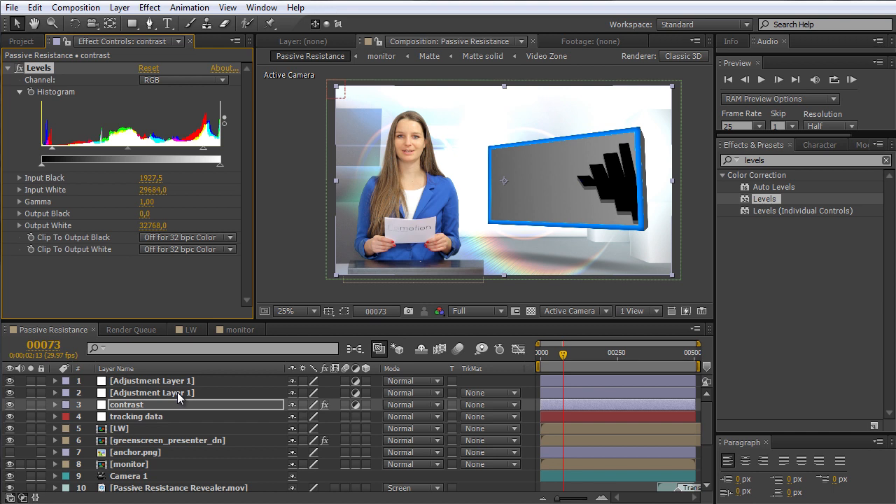
Step: Rename the adjustment layer directly above contrast as glow
click(177, 392)
key(Return)
text(glow)
click(127, 403)
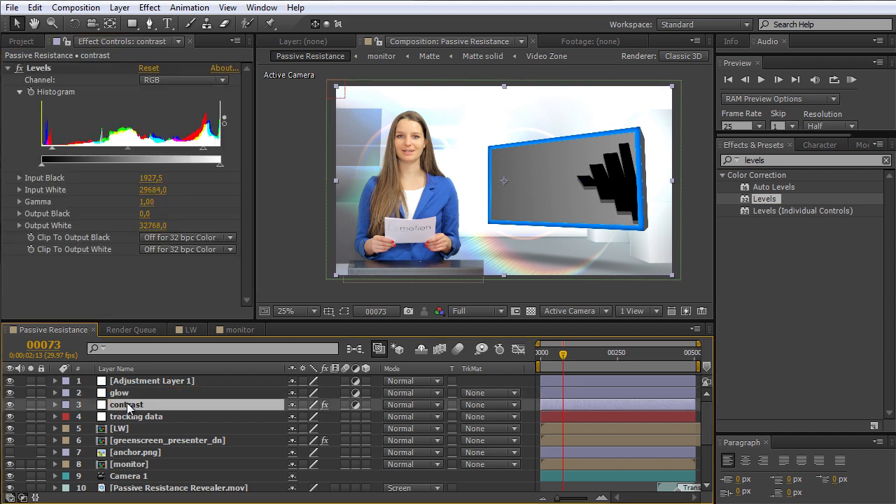
click(130, 392)
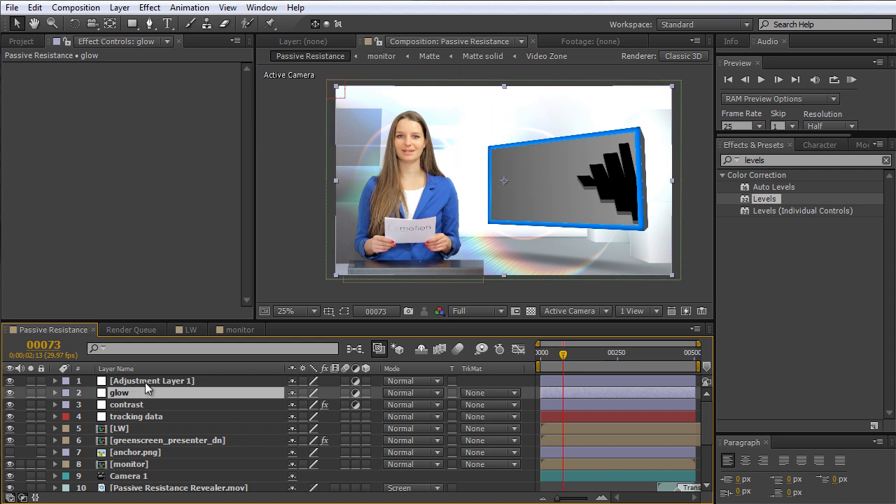
Step: Search the effects for "glow" and apply the Stylize Glow effect to the glow layer
click(828, 161)
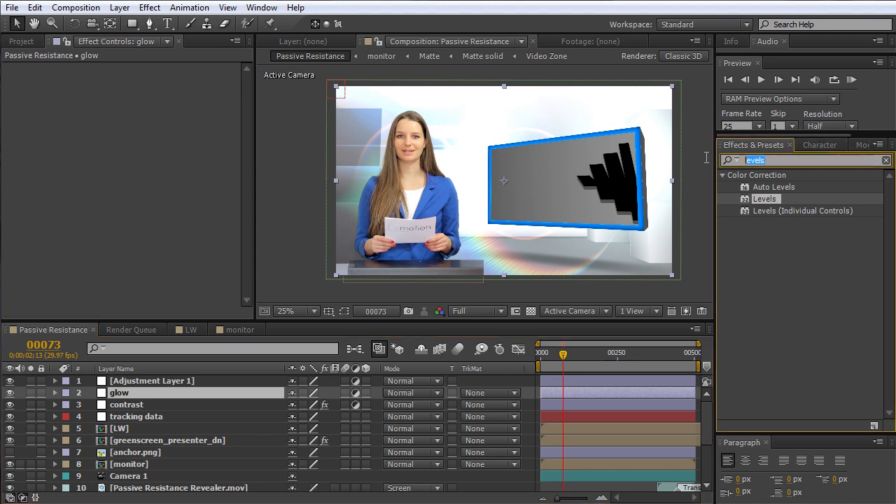
text(glow)
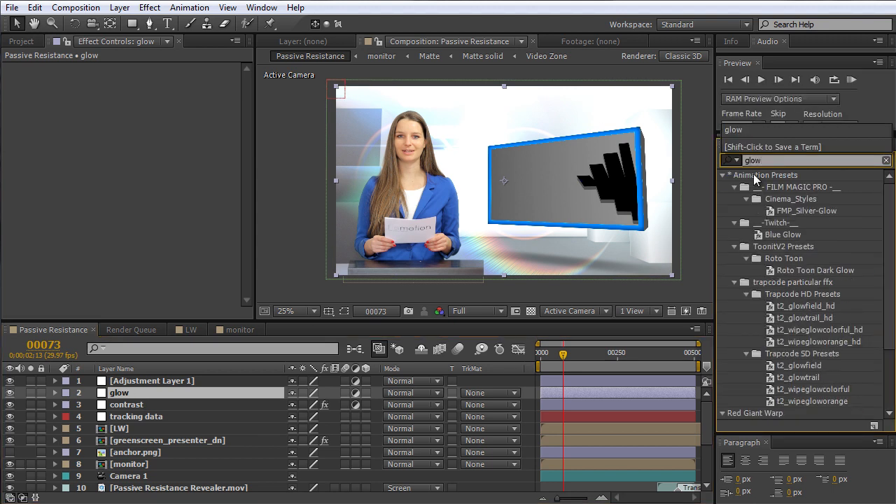
scroll(802, 297, down, 5)
drag(746, 411, 126, 395)
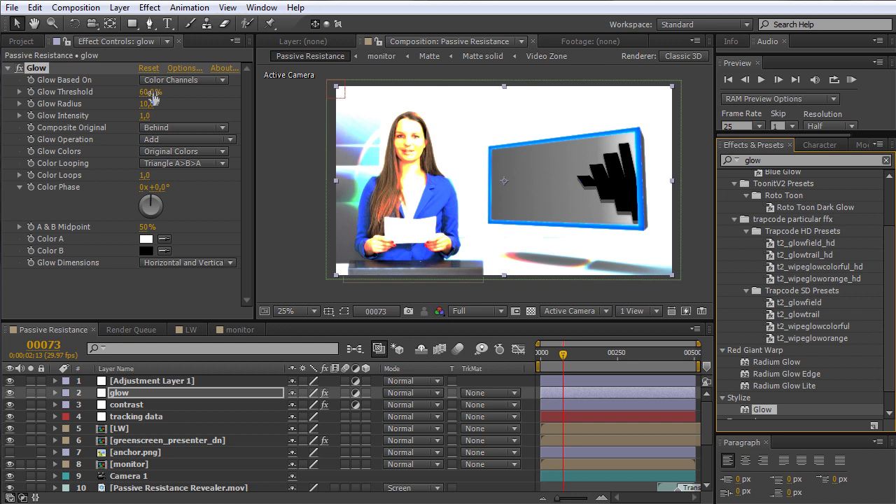
Step: Set the Glow Threshold to 94% and compare the shot with the effect off and on
drag(150, 92, 230, 97)
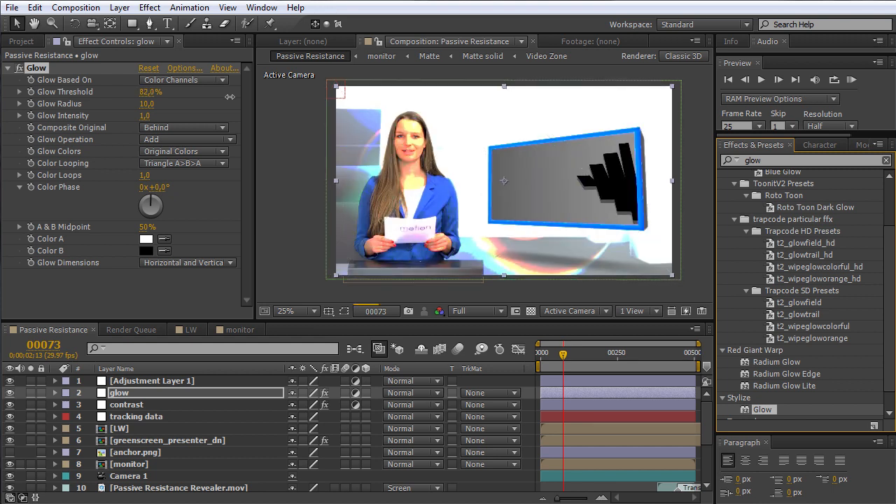
click(146, 92)
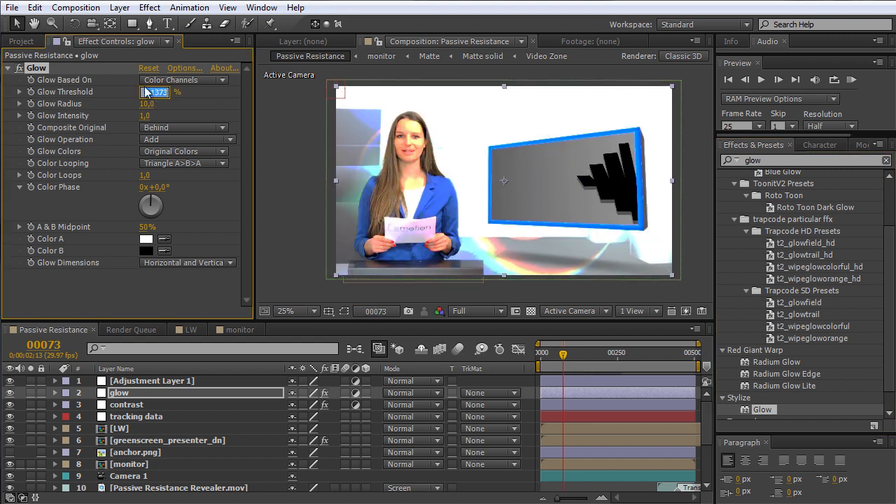
text(94)
key(Return)
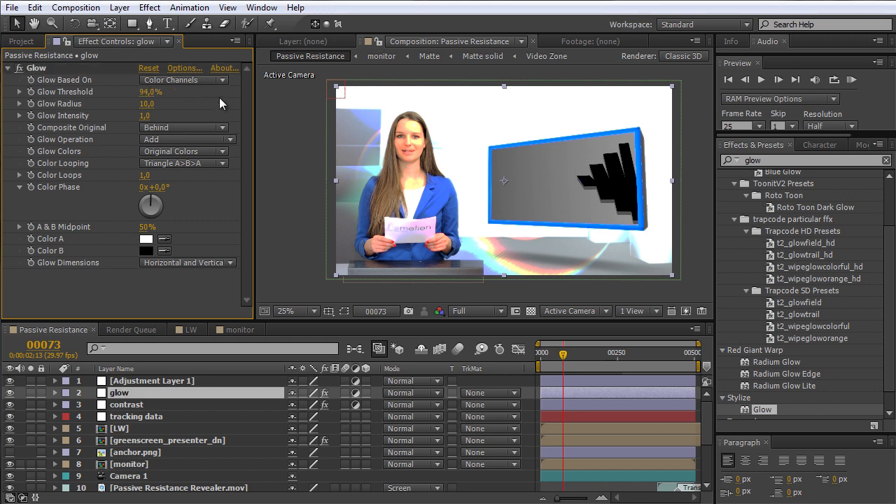
click(20, 68)
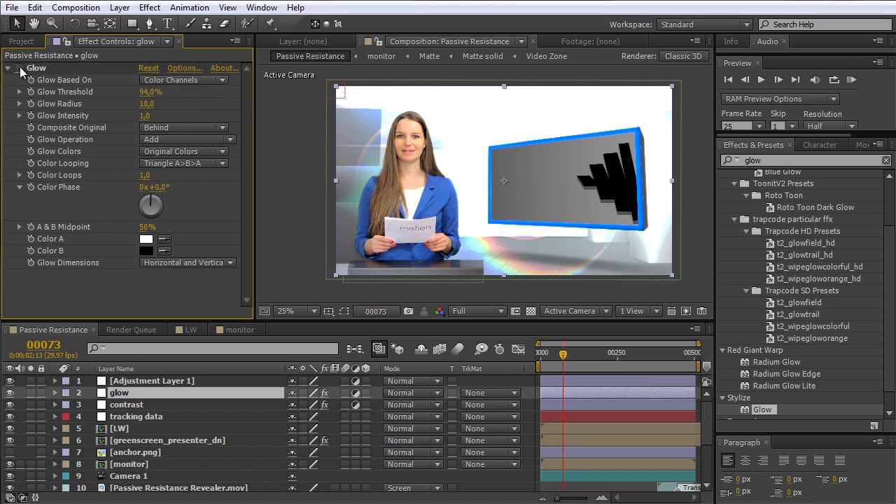
click(20, 68)
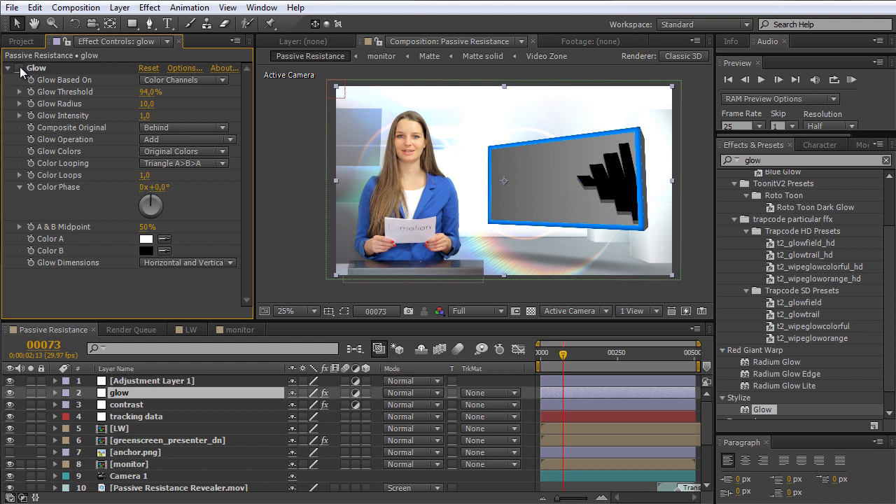
Step: Set the Glow Radius to 54 and the Glow Intensity to 0,4
drag(147, 103, 178, 103)
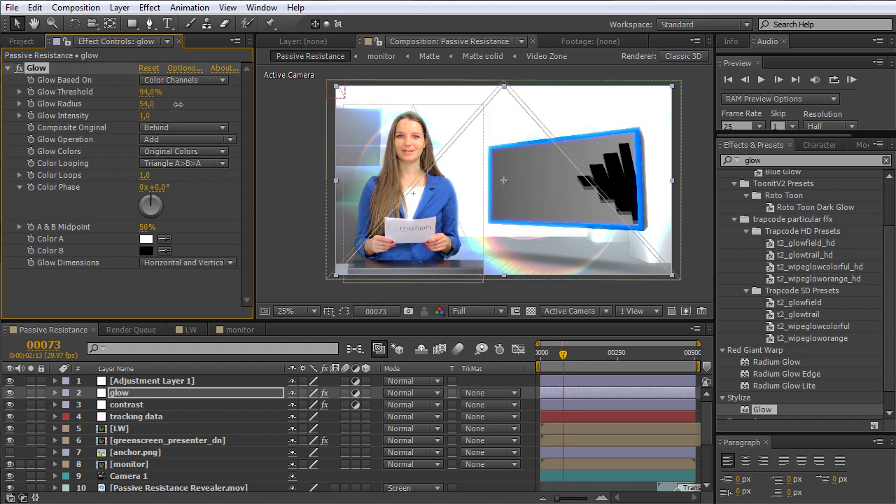
click(145, 117)
text(0,4)
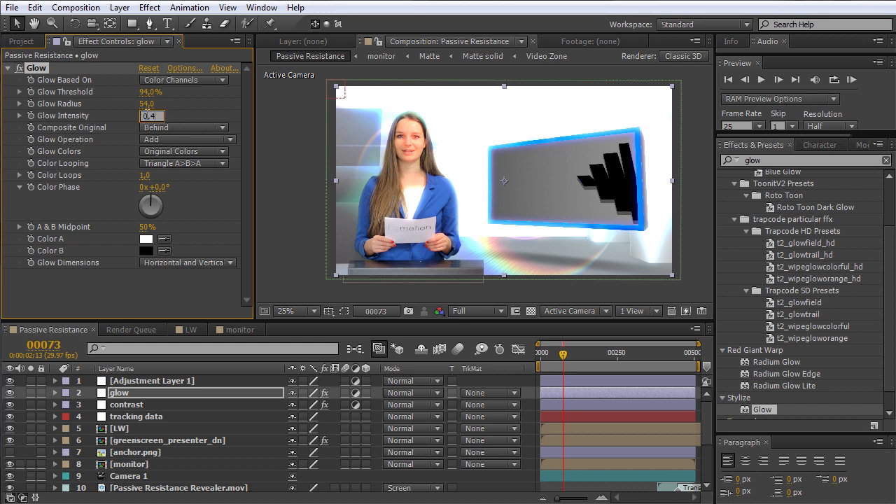
click(213, 213)
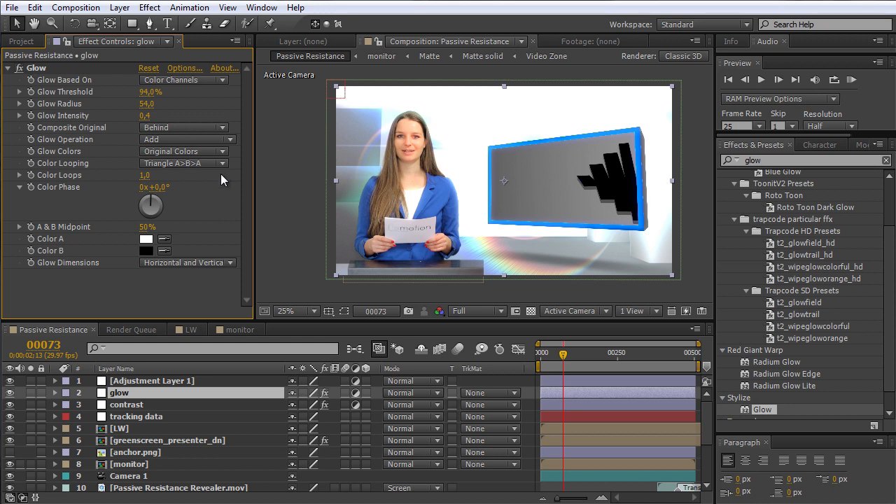
Step: Compare the presenter's edges and the monitor frame at 100% magnification with the Glow effect switched off and on
key(slash)
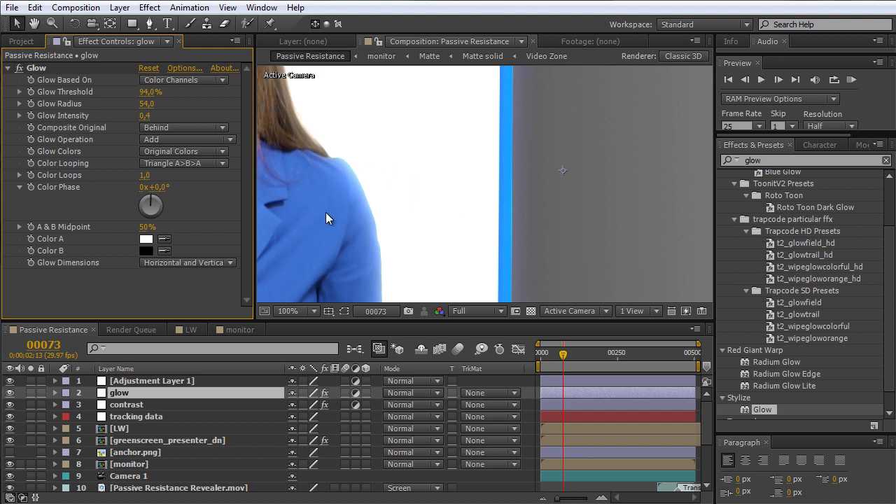
click(18, 69)
click(19, 69)
click(19, 69)
click(19, 69)
click(19, 69)
click(19, 68)
click(18, 69)
click(19, 69)
scroll(359, 186, down, 4)
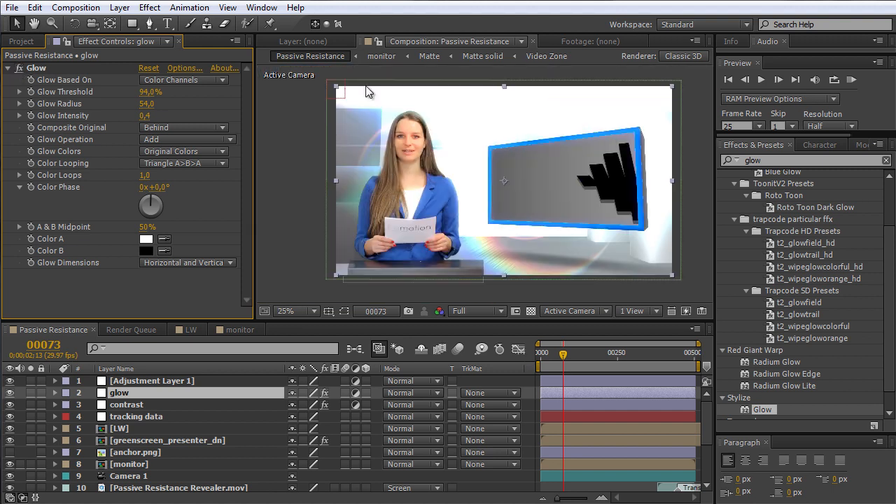
Step: Set the glow layer's opacity to 50% and collapse its properties
click(137, 404)
click(137, 391)
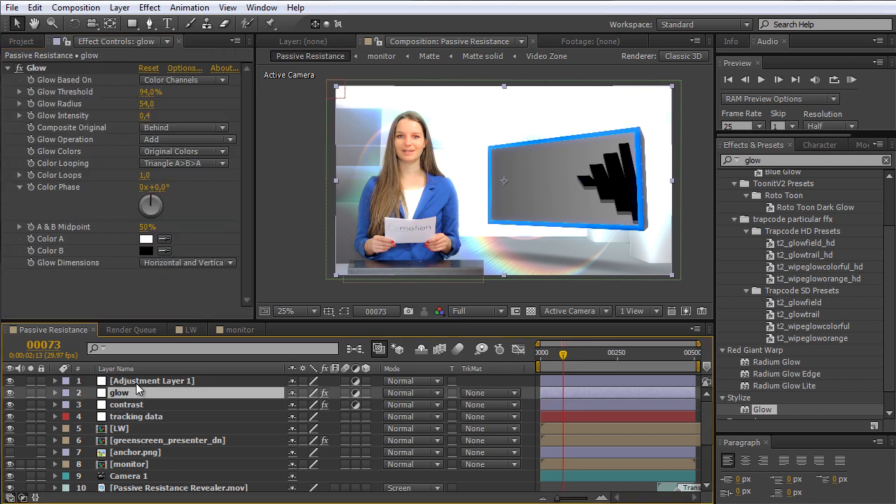
key(t)
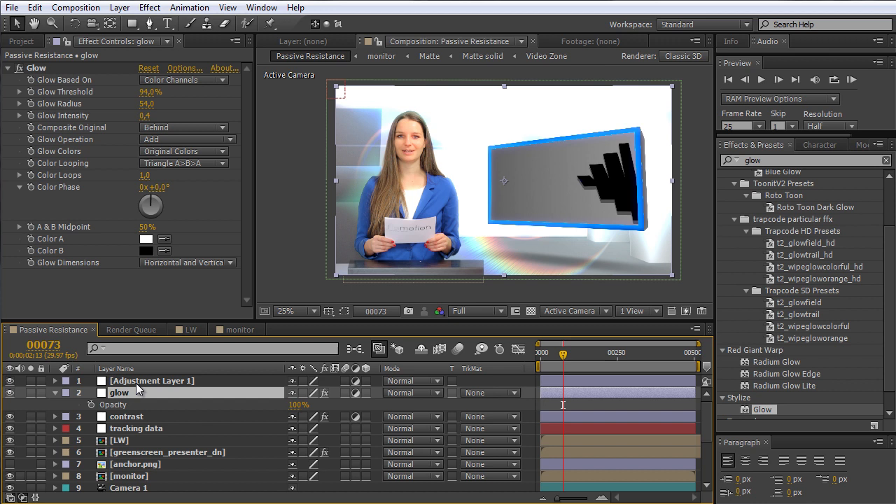
click(297, 405)
text(50)
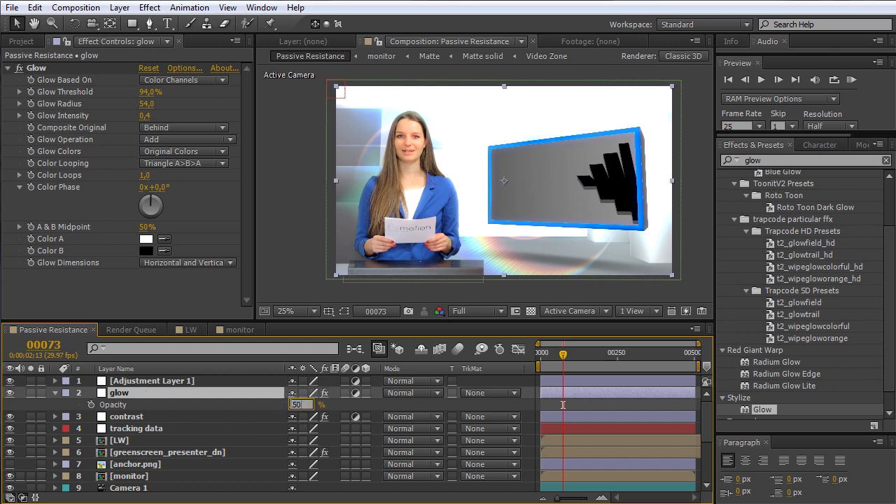
click(227, 413)
key(period)
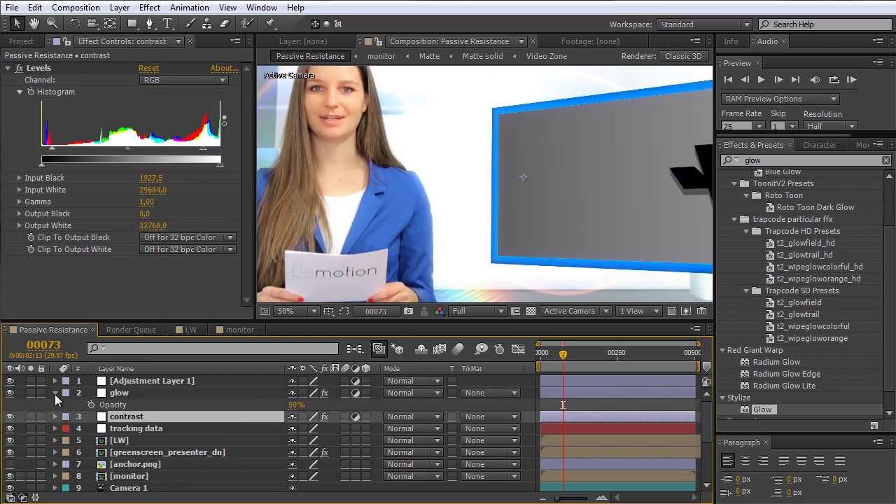
click(54, 393)
Step: Rename the topmost adjustment layer as tint
click(150, 382)
key(Return)
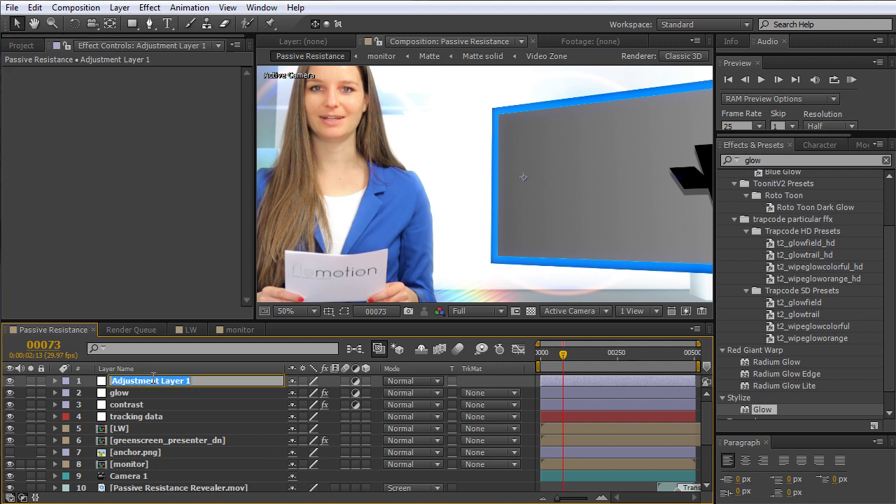
text(tint)
Step: Search the effects for "tint" and apply Tint to the tint layer
click(762, 161)
text(tint)
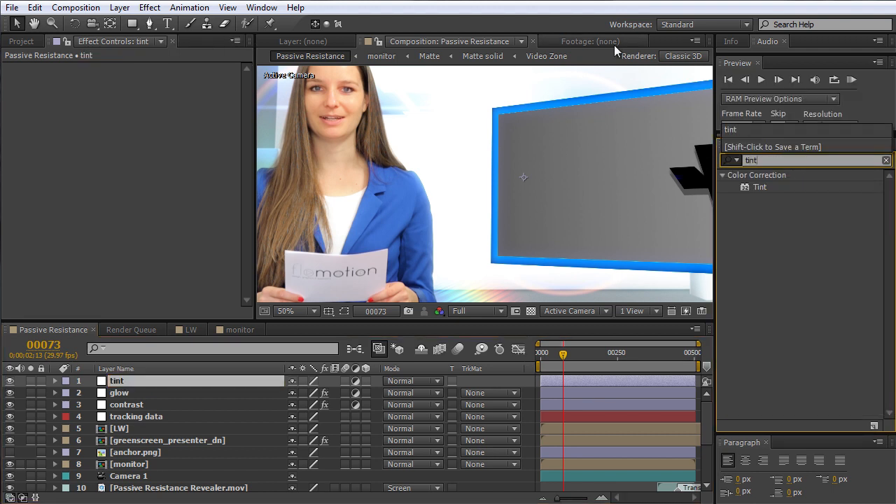
drag(760, 187, 127, 382)
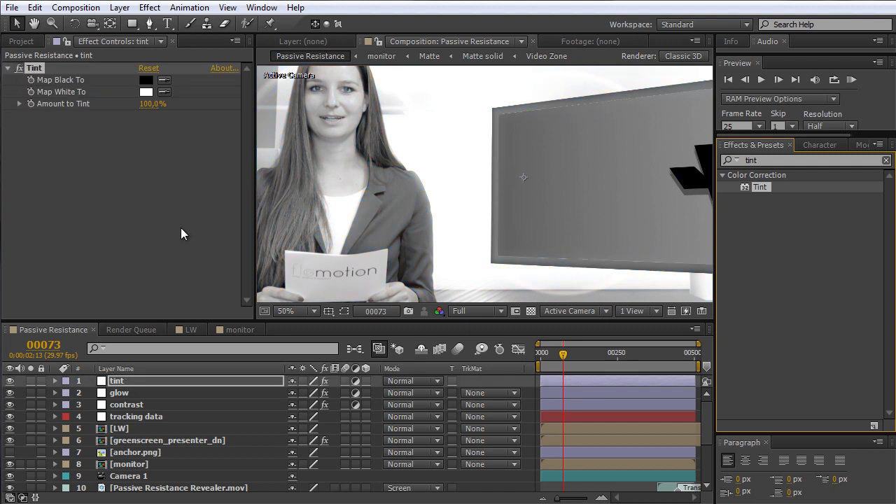
key(comma)
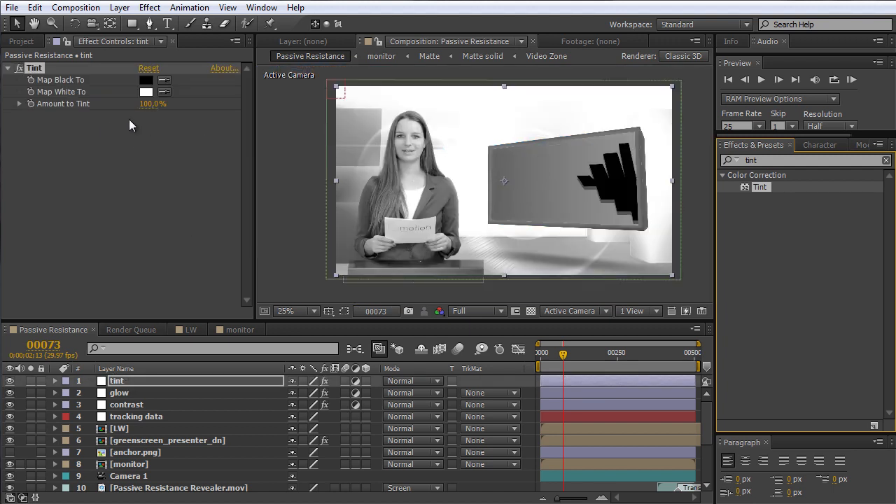
Step: Set the tint layer's Amount to Tint to 20%
drag(150, 105, 35, 106)
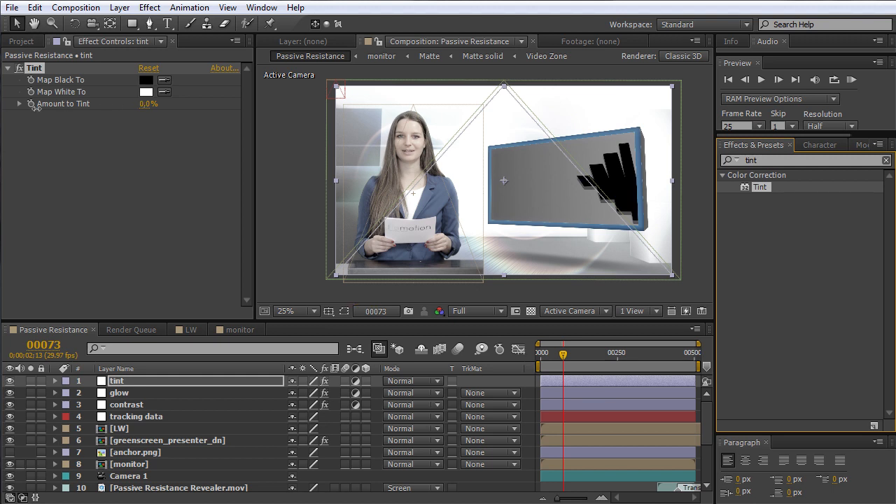
scroll(389, 159, up, 1)
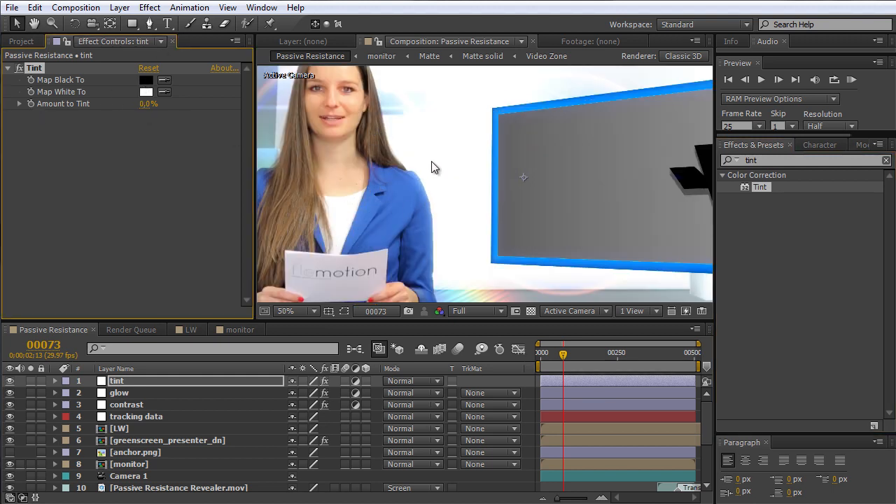
scroll(359, 188, up, 1)
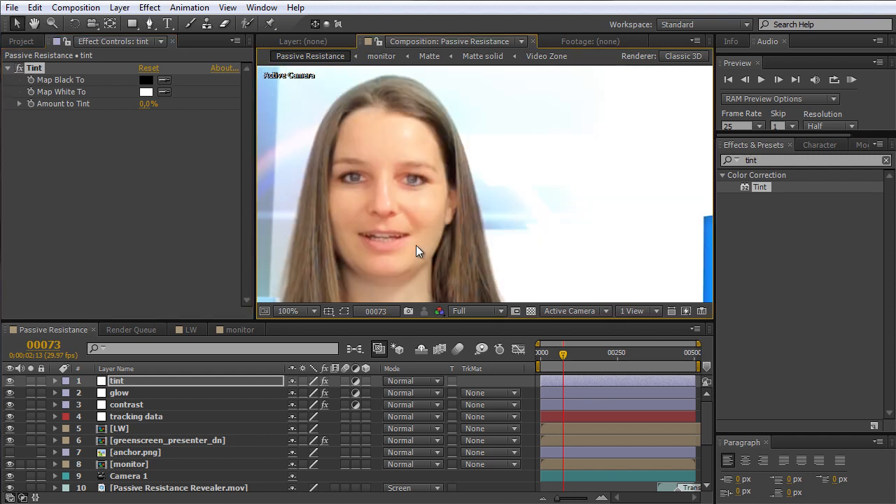
scroll(397, 172, down, 1)
drag(149, 103, 168, 104)
click(150, 104)
text(20)
click(169, 186)
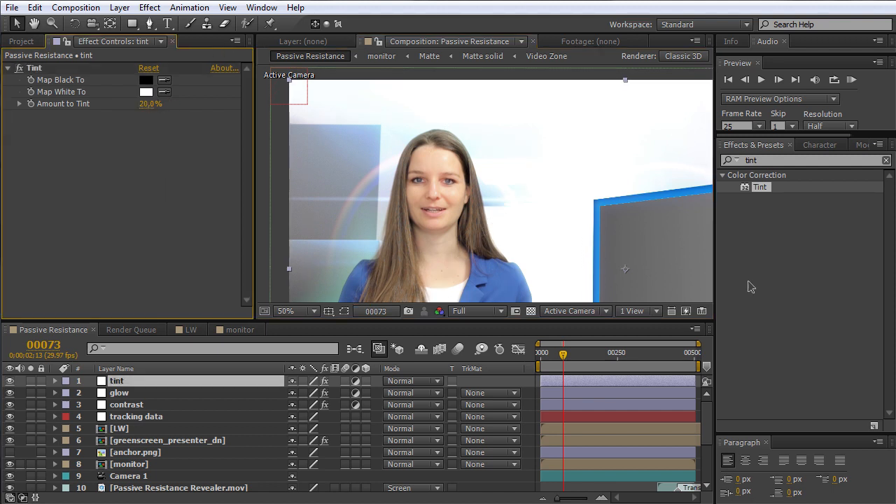
Step: Compare the shot's colors with the Tint effect switched off and on
click(18, 70)
click(18, 69)
click(18, 70)
click(18, 69)
click(19, 69)
click(18, 69)
click(19, 70)
click(19, 69)
click(18, 70)
click(19, 69)
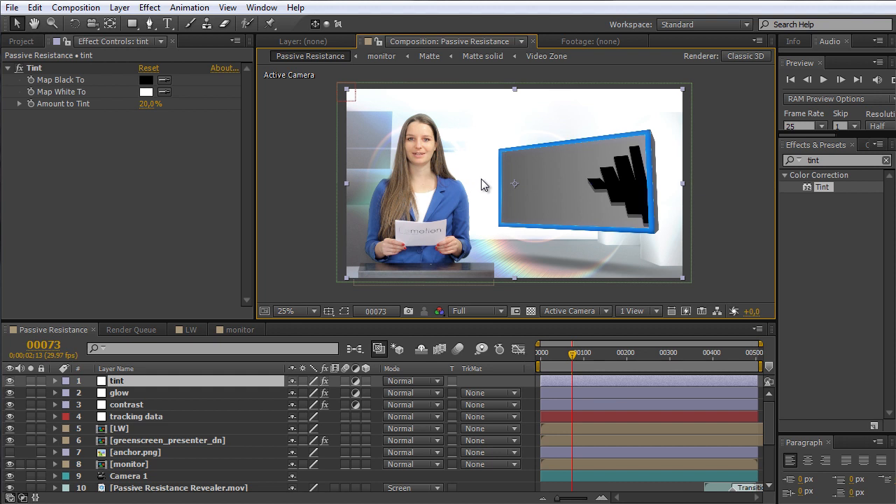
Step: Start importing a file into the project and browse to the Animated Canvases Collection folder in Tutorials
click(21, 42)
click(9, 165)
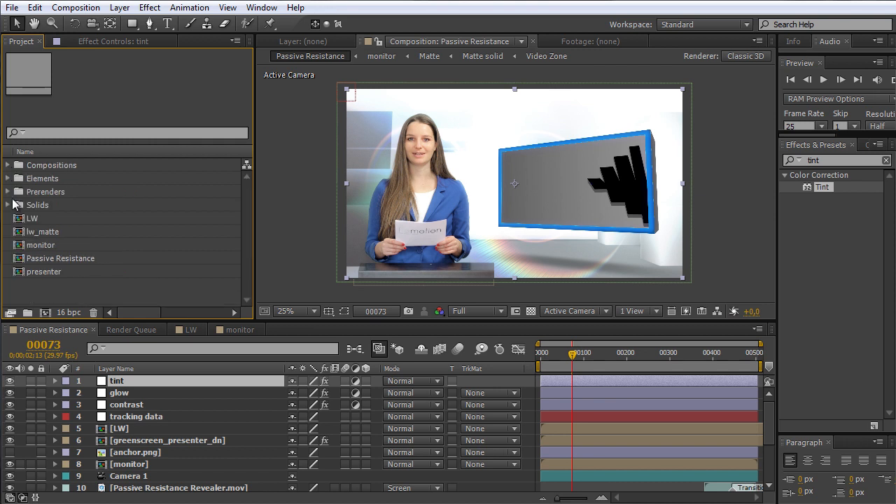
double_click(71, 284)
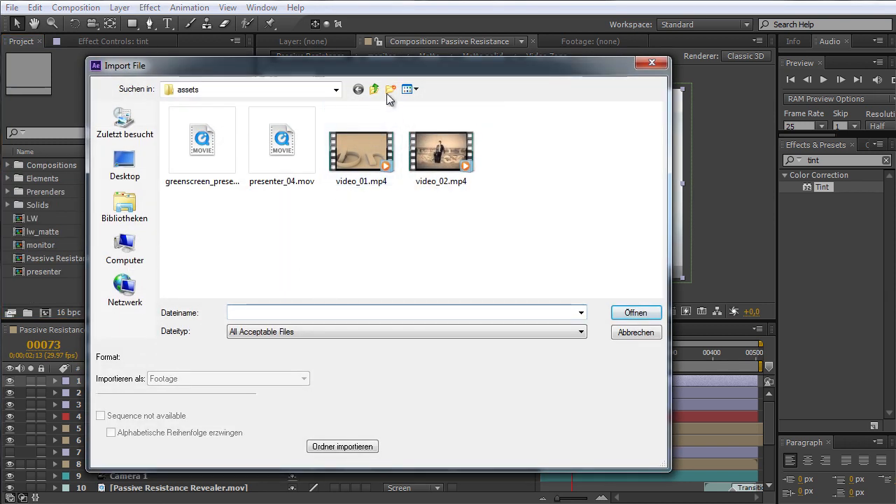
click(374, 90)
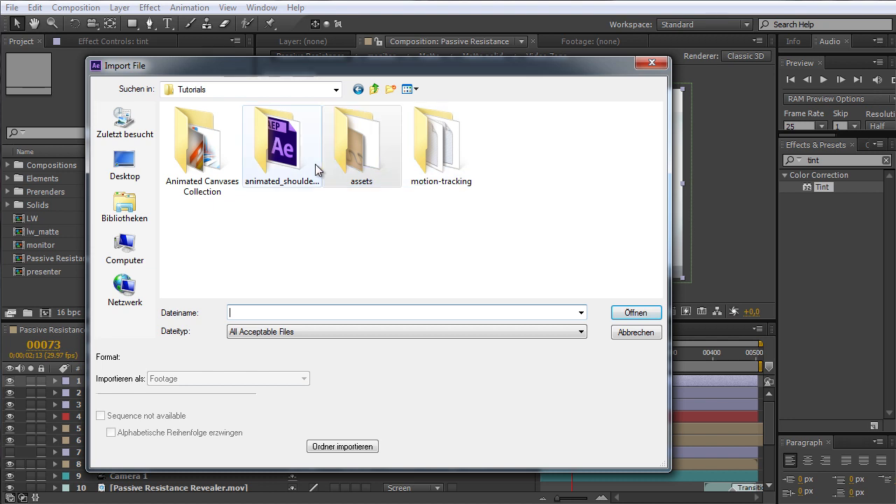
click(208, 155)
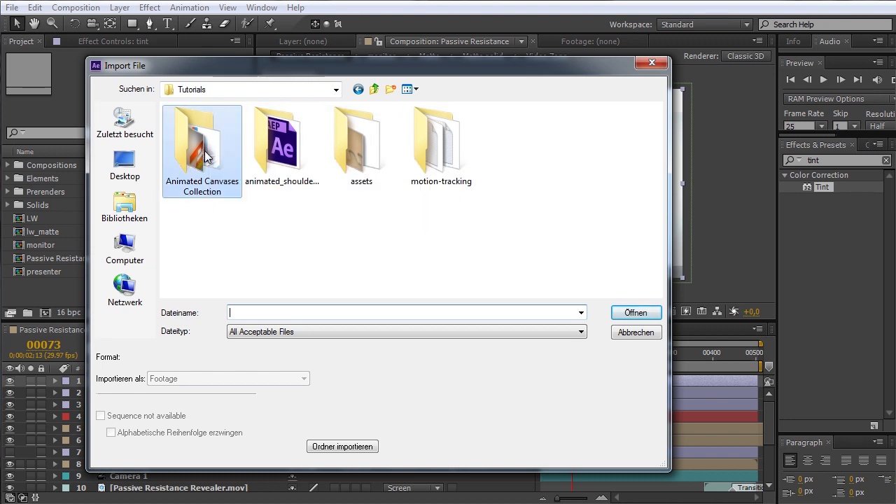
double_click(207, 155)
Step: Import Rapid Growth Rate_HD.mov as footage, choosing it over Angular Potential_HD.mov
click(280, 175)
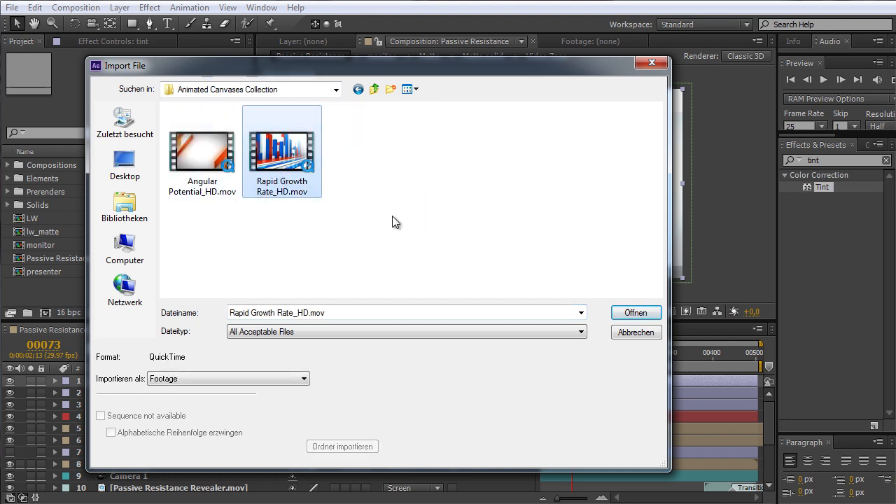
click(207, 167)
click(282, 162)
click(208, 165)
click(283, 164)
drag(358, 70, 758, 127)
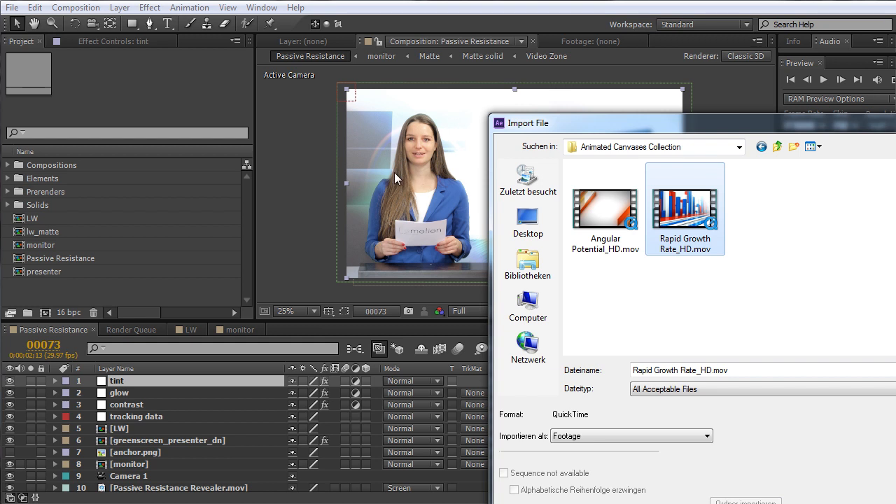
drag(581, 124, 230, 70)
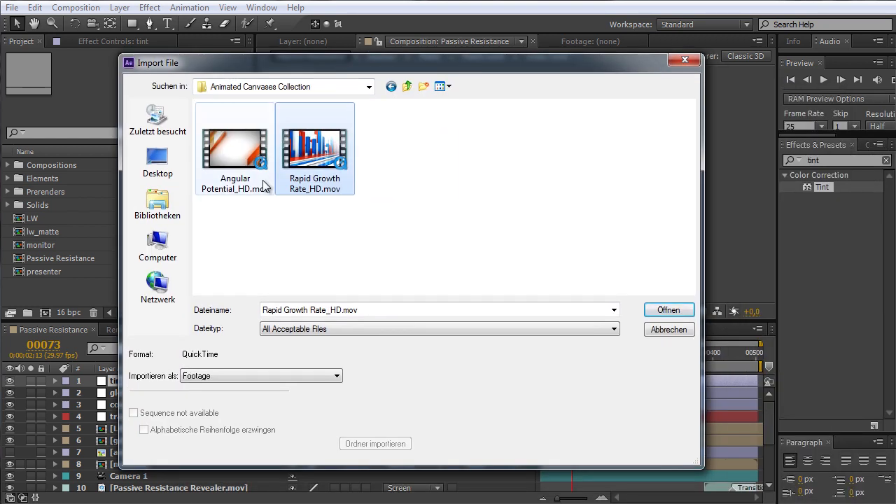
click(245, 162)
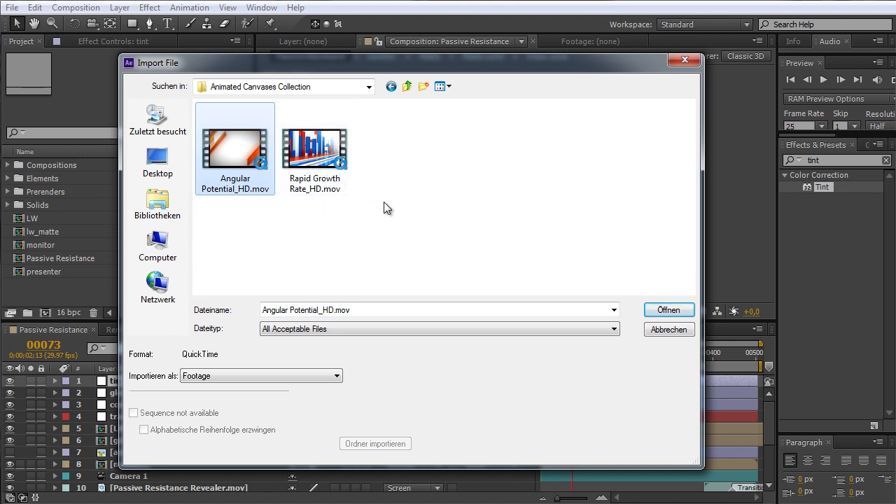
click(315, 151)
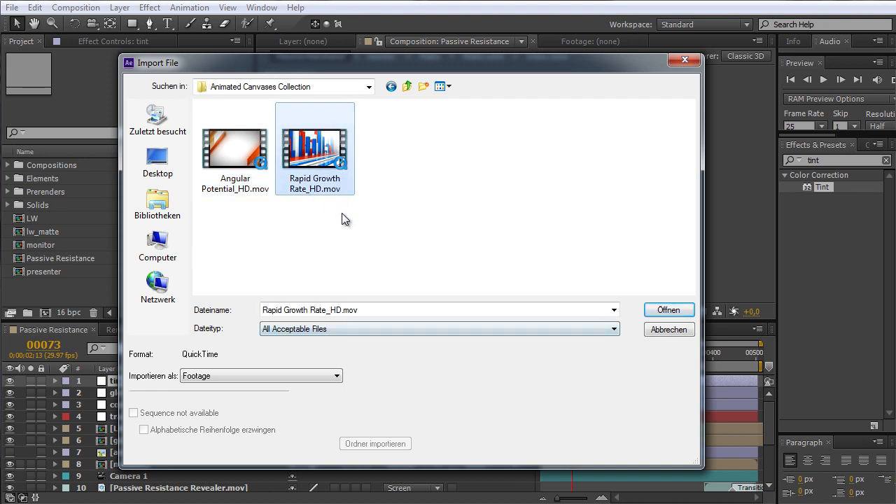
click(661, 311)
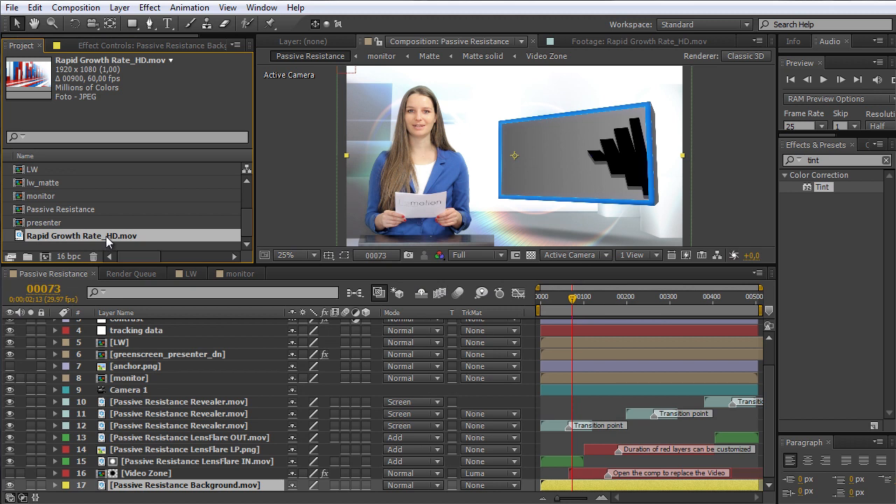
Step: Replace the Passive Resistance Background.mov layer's source with Rapid Growth Rate_HD.mov and copy that layer
drag(106, 237, 145, 488)
scroll(669, 211, down, 1)
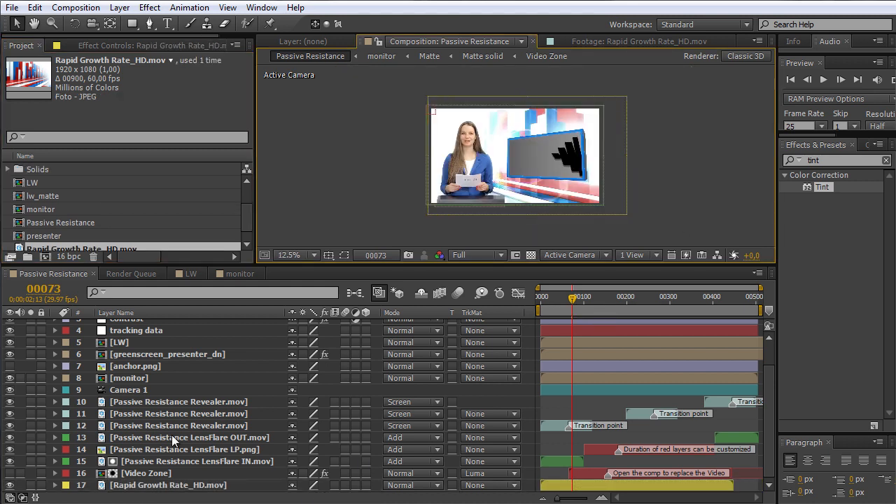
click(171, 486)
click(34, 7)
click(75, 91)
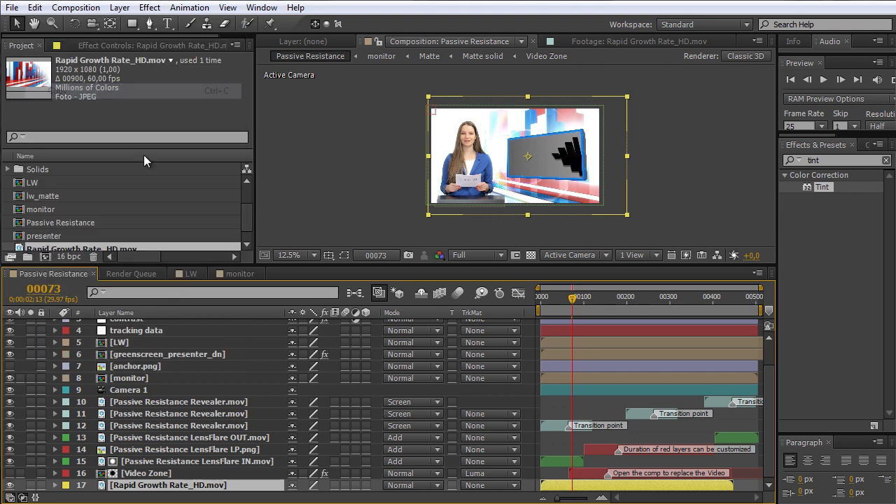
Step: Delete the Passive Resistance Background.mov layer from the LW composition
click(192, 274)
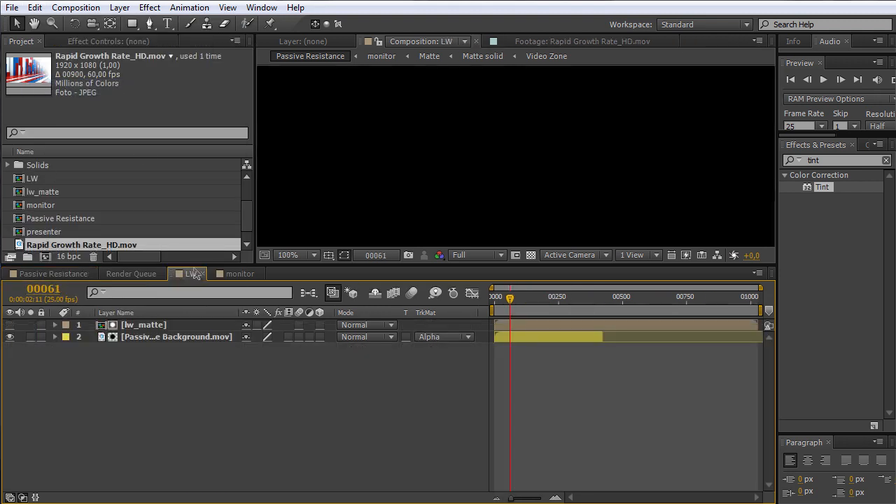
click(147, 337)
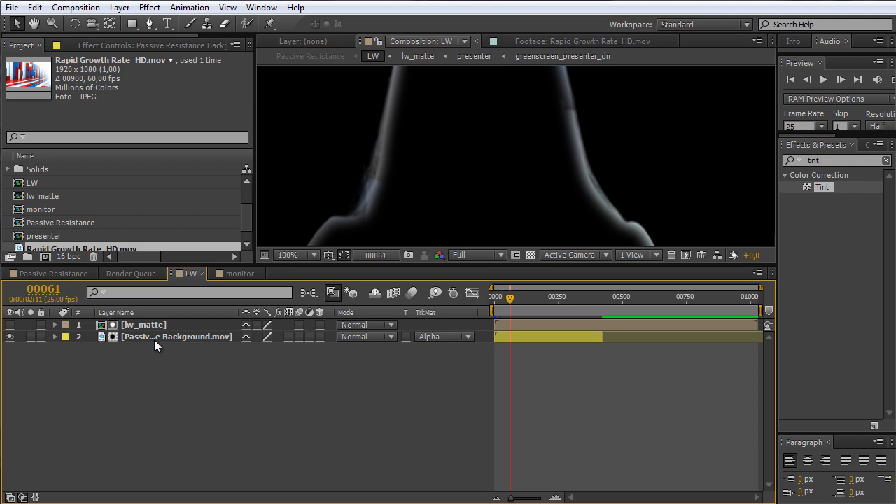
click(154, 340)
key(Delete)
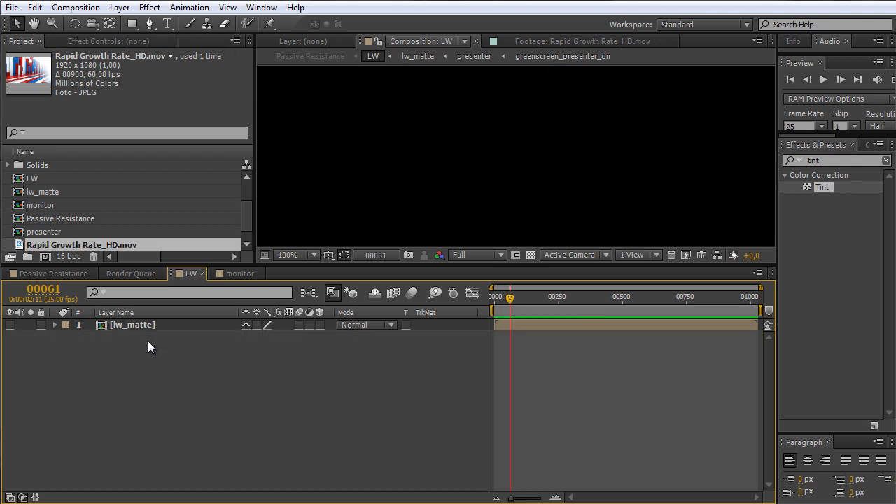
Step: Paste the copied Rapid Growth Rate_HD.mov layer into LW and place it beneath lw_matte
key(ctrl+v)
drag(151, 323, 151, 340)
scroll(414, 148, down, 3)
click(337, 228)
click(148, 336)
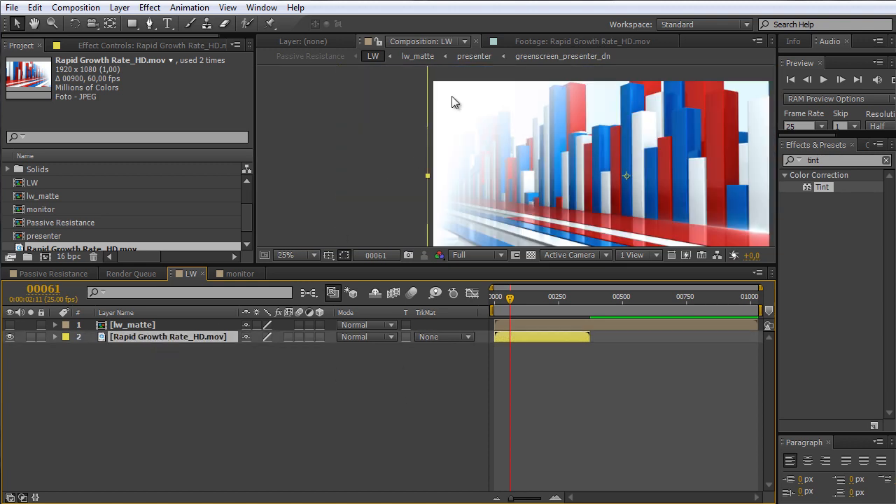
Step: Pre-compose the Rapid Growth Rate_HD.mov layer as lw_2, moving all attributes into the new composition
scroll(490, 119, down, 1)
click(202, 337)
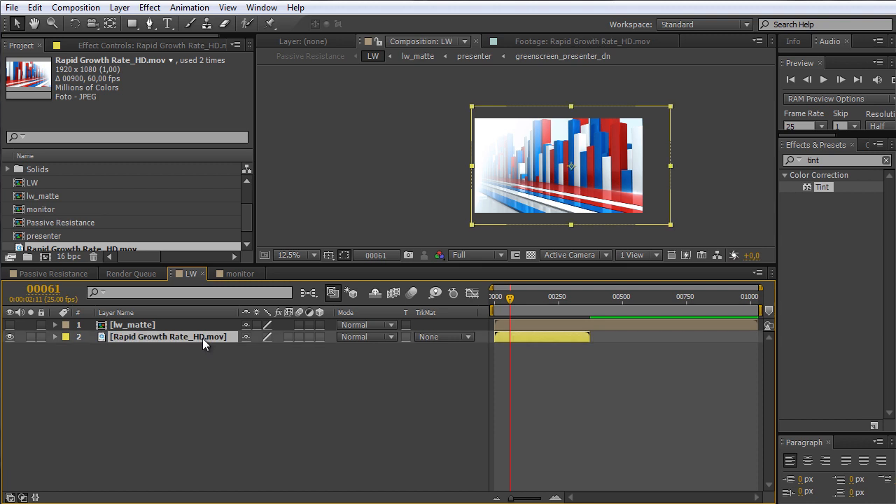
key(ctrl+shift+c)
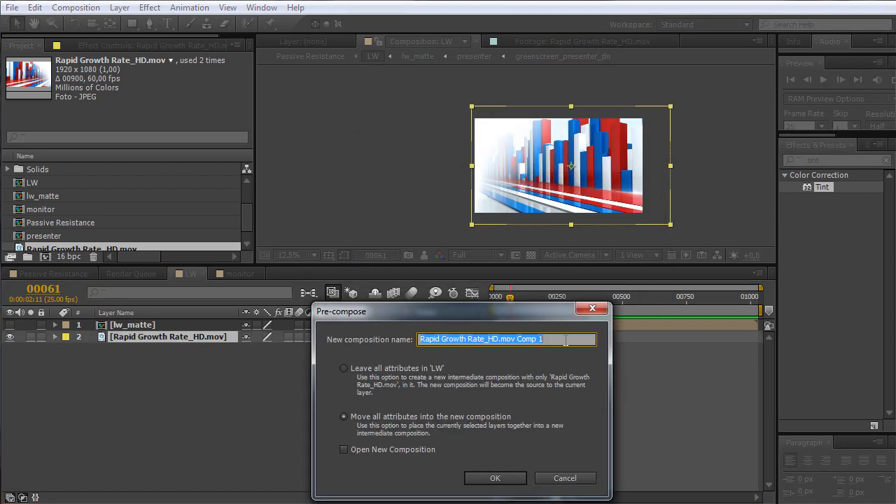
text(lw)
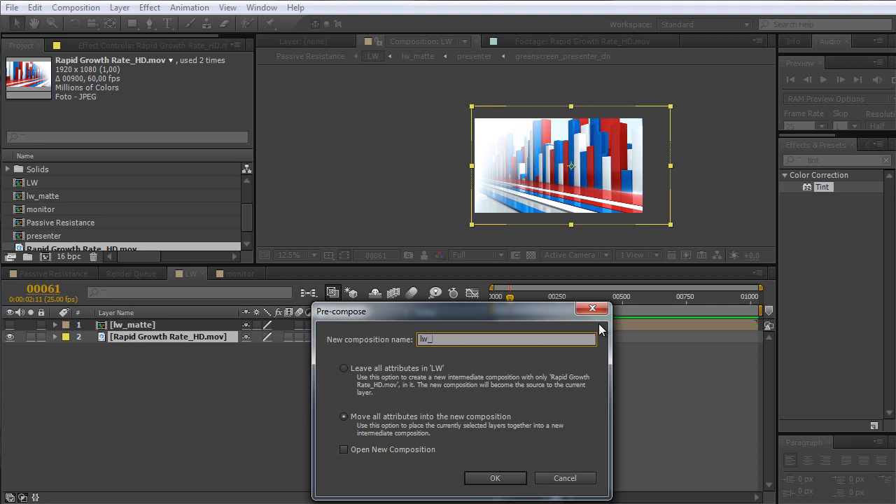
text(_2)
click(500, 480)
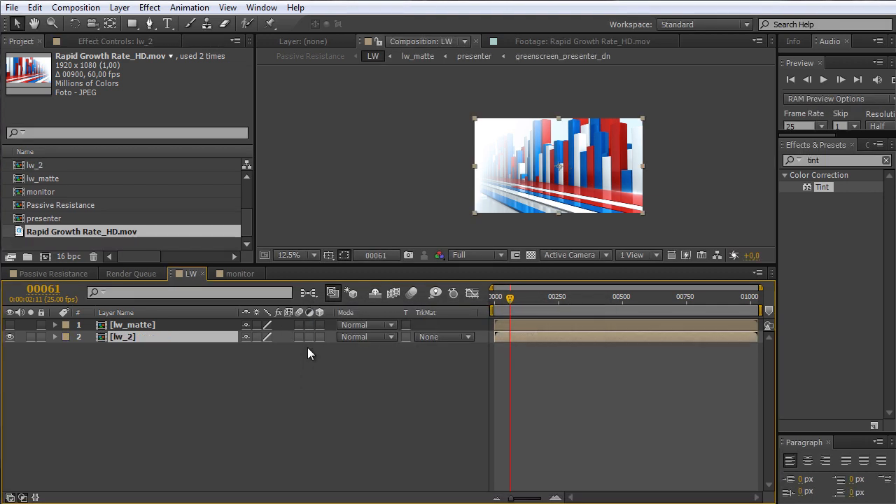
Step: Set the lw_2 layer's track matte to Alpha, using lw_matte as the matte
click(351, 339)
click(348, 340)
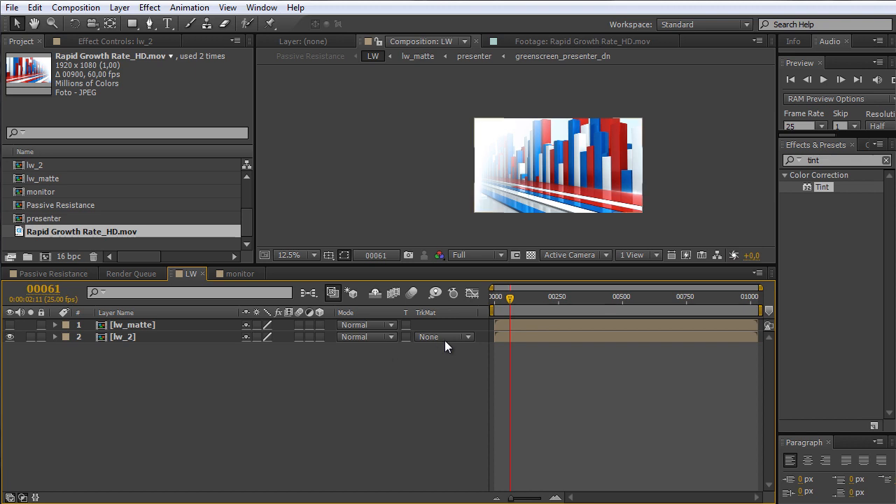
click(445, 338)
click(446, 373)
scroll(587, 190, up, 1)
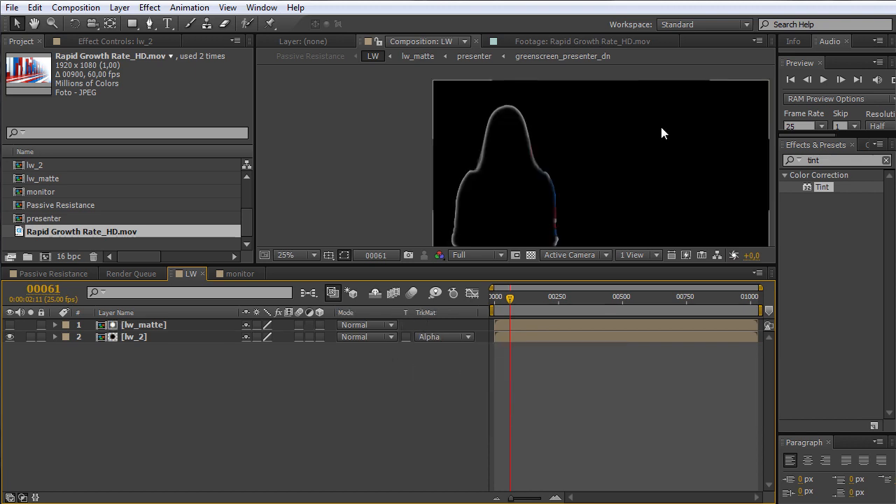
Step: Examine the light wrap along the presenter's edges against the new background in the Passive Resistance composition
click(48, 273)
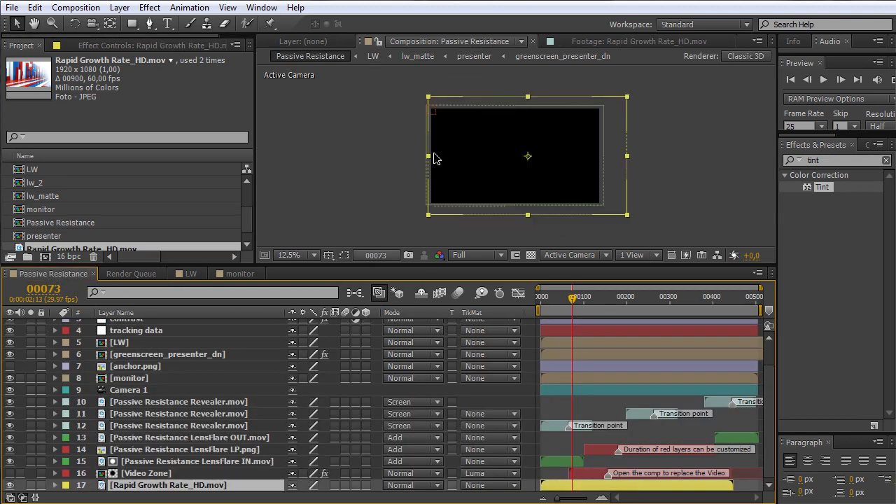
scroll(587, 210, up, 4)
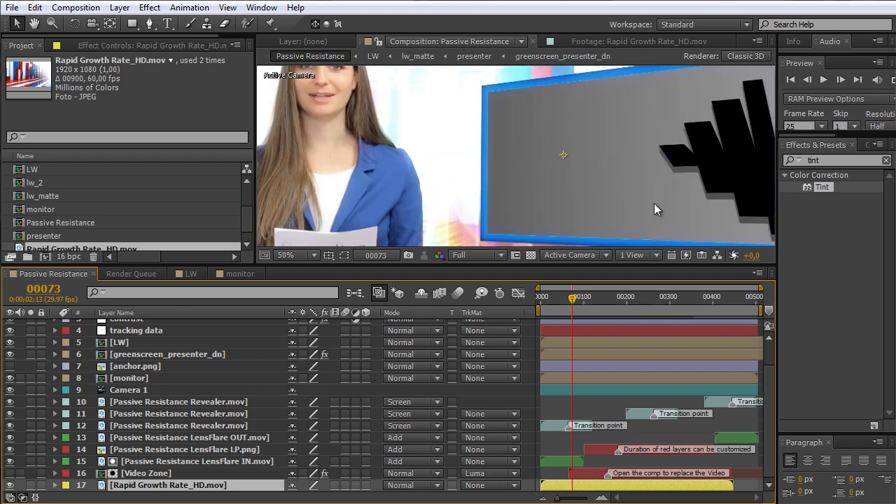
drag(446, 178, 514, 87)
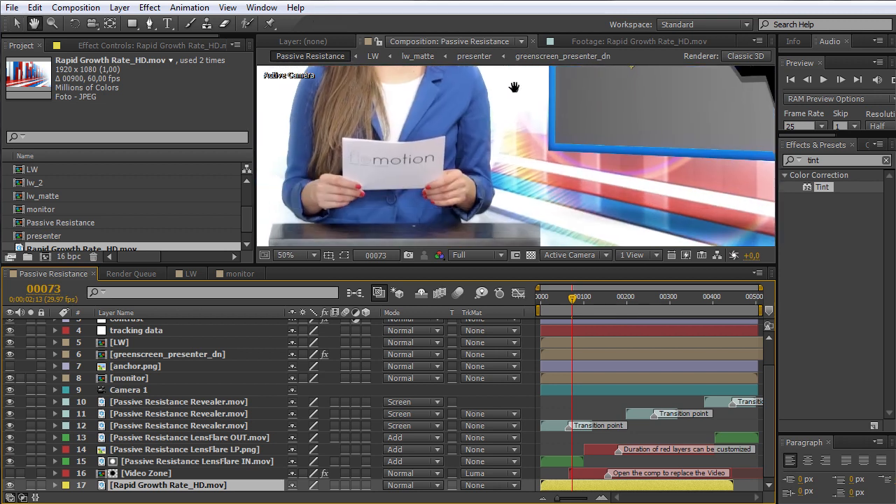
scroll(525, 184, up, 2)
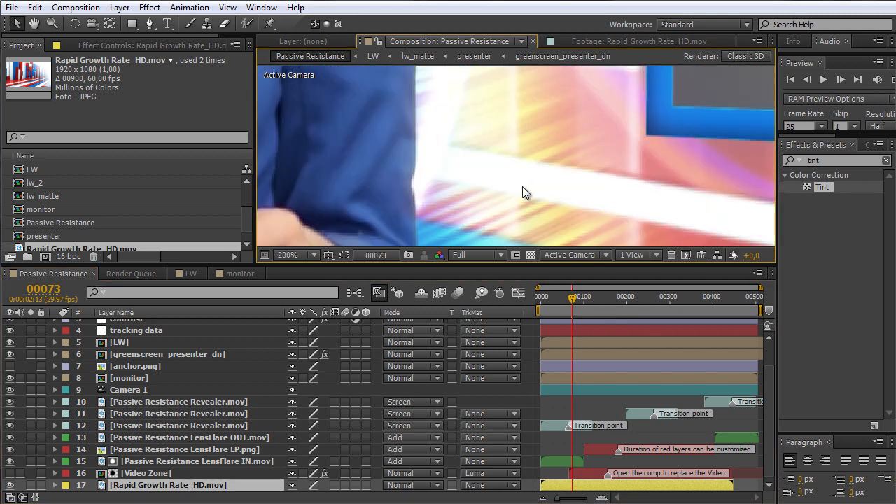
scroll(522, 187, down, 2)
drag(577, 153, 495, 173)
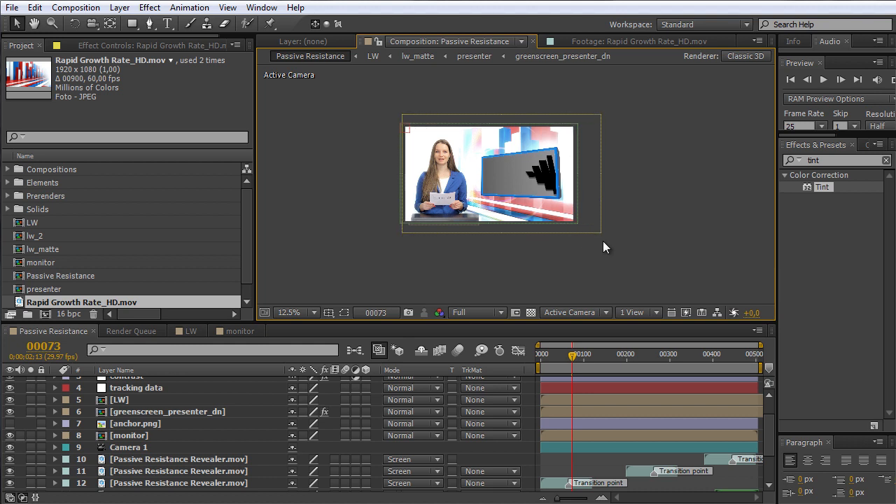
Step: Create a new composition from the Passive Resistance composition and show its frame 387
drag(150, 322, 149, 309)
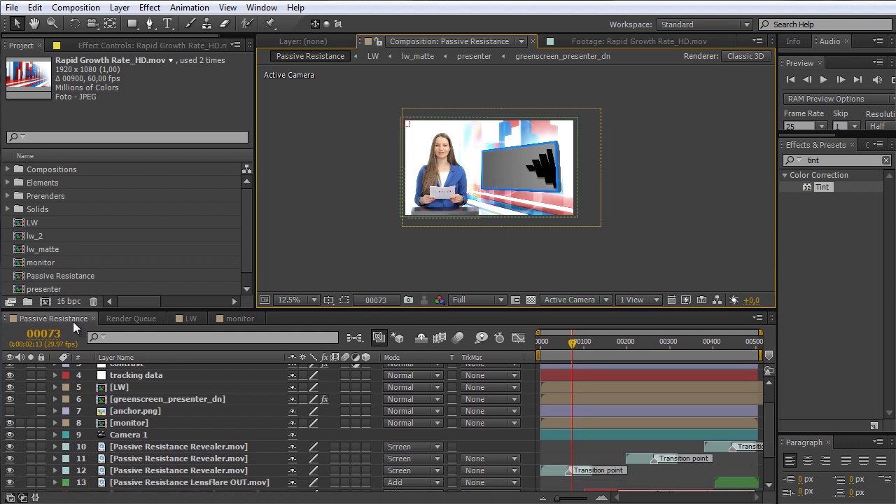
click(64, 278)
drag(73, 277, 49, 301)
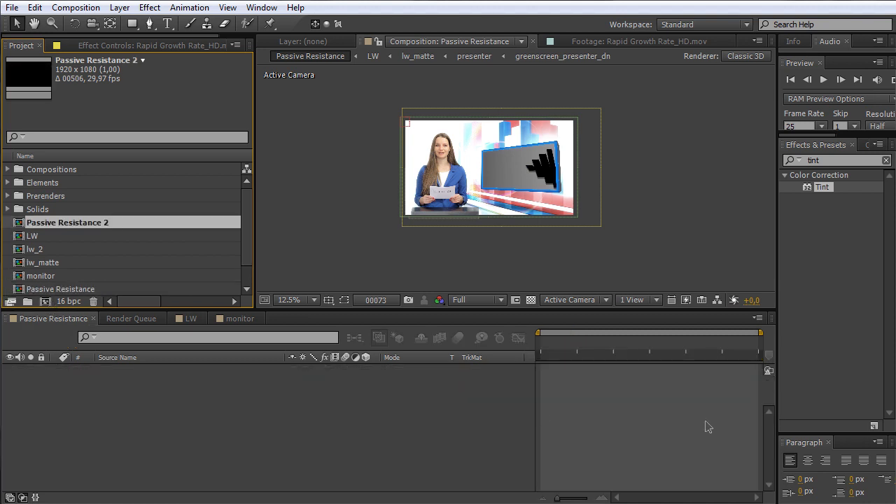
click(674, 357)
key(period)
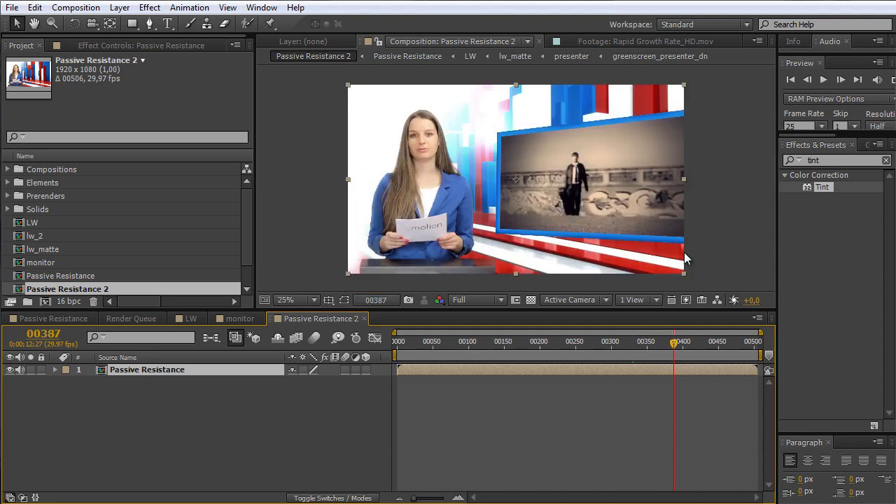
Step: Set a starting position keyframe on the Passive Resistance layer at frame 387
drag(650, 227, 563, 223)
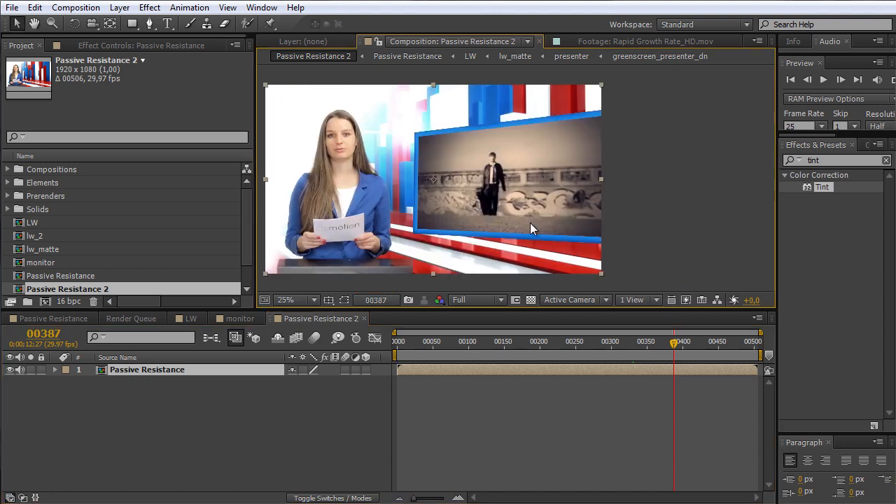
drag(392, 311, 294, 335)
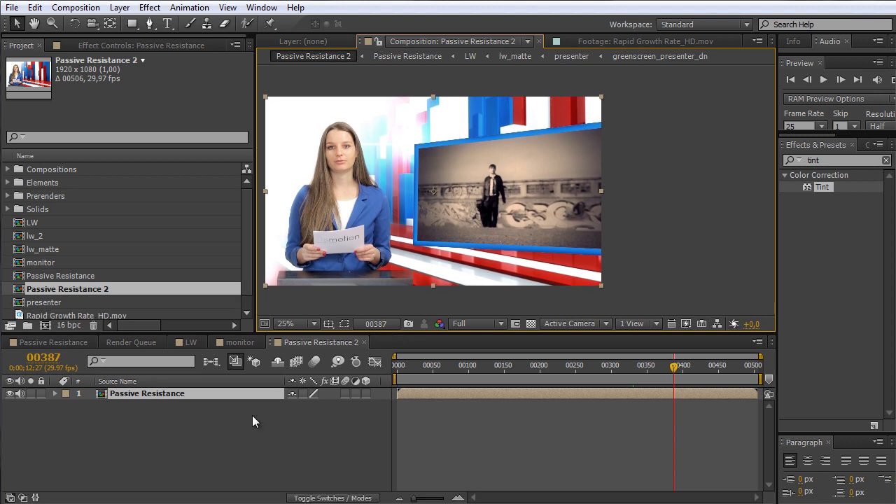
key(p)
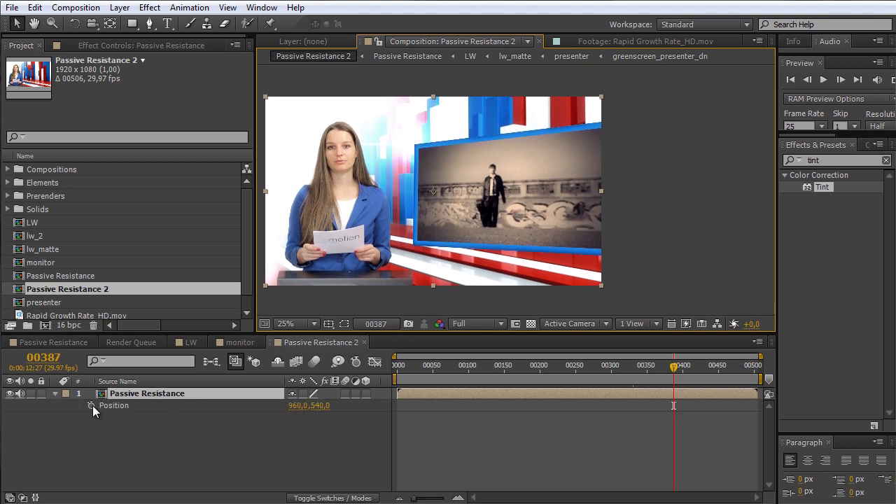
click(90, 406)
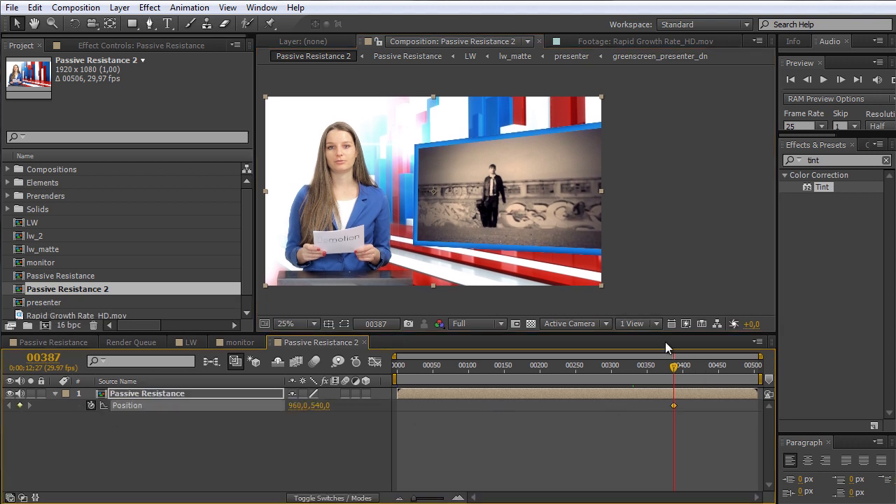
Step: At frame 405, scale the Passive Resistance layer to 157% and move it to position 208, 568 to center the studio monitor
click(687, 369)
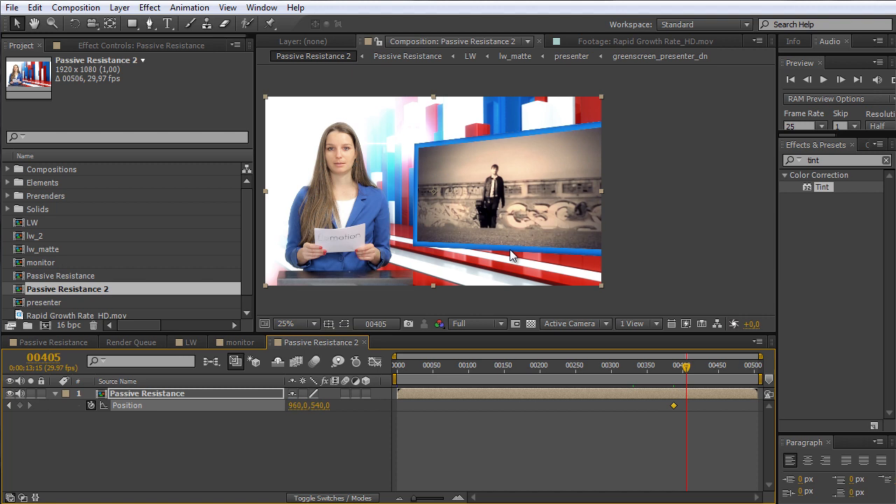
key(s)
drag(327, 415, 356, 414)
drag(491, 259, 434, 257)
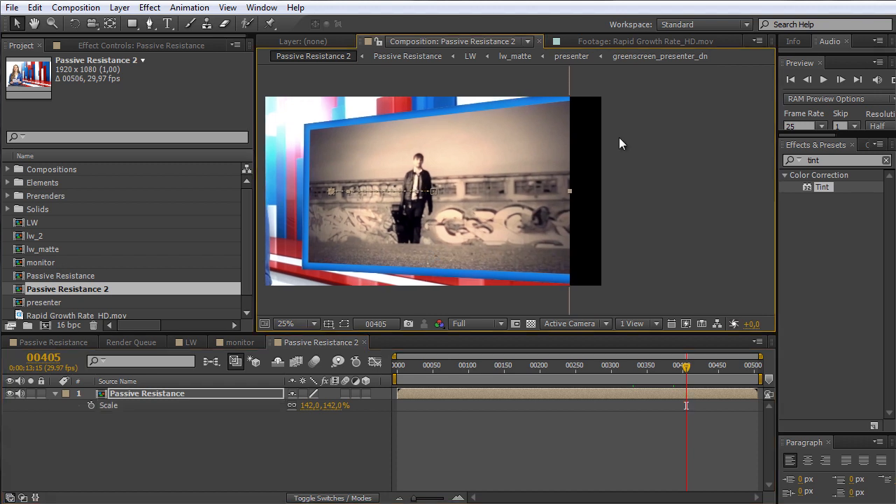
drag(651, 194, 696, 192)
key(s)
key(s)
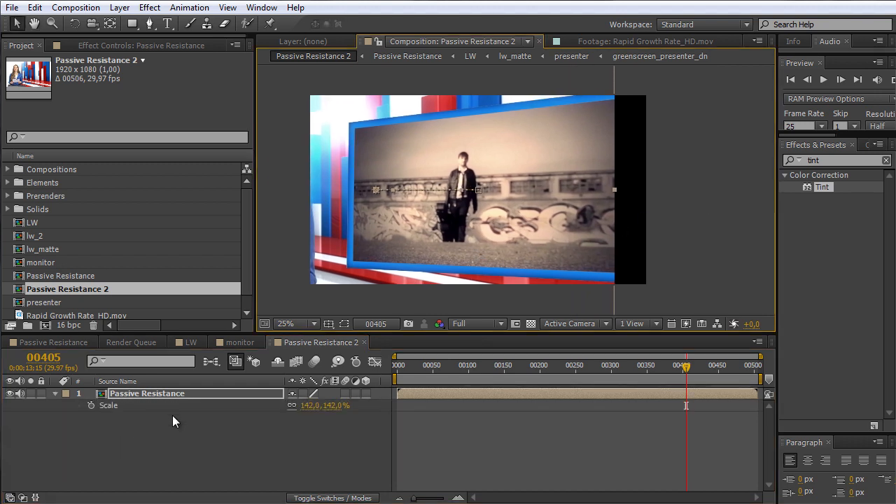
drag(331, 407, 579, 254)
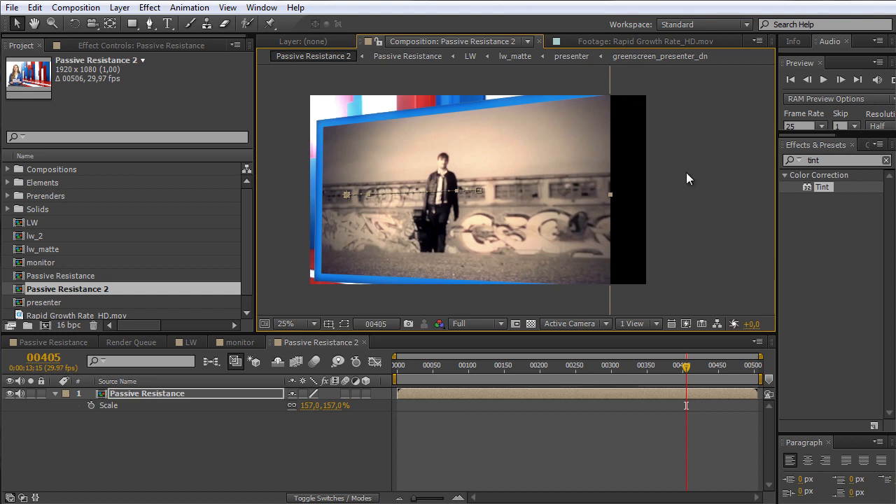
Step: Turn on Collapse Transformations for the Passive Resistance layer to recover the image beyond its edge
key(comma)
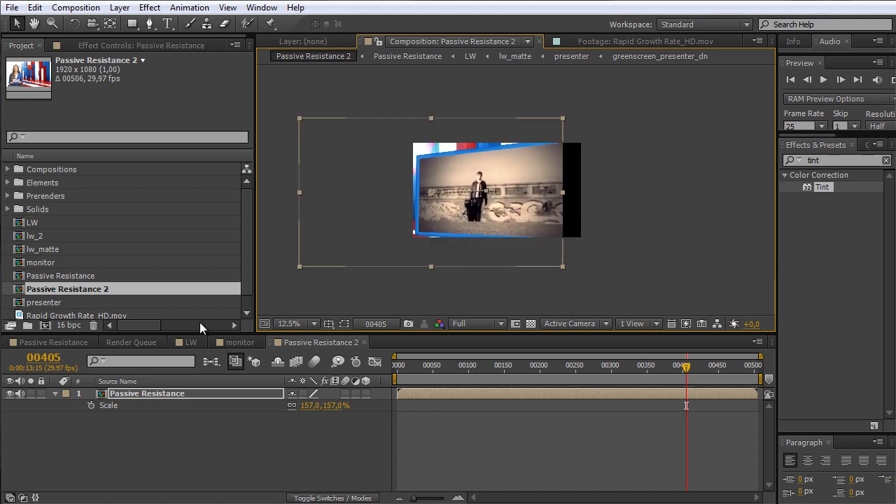
click(181, 449)
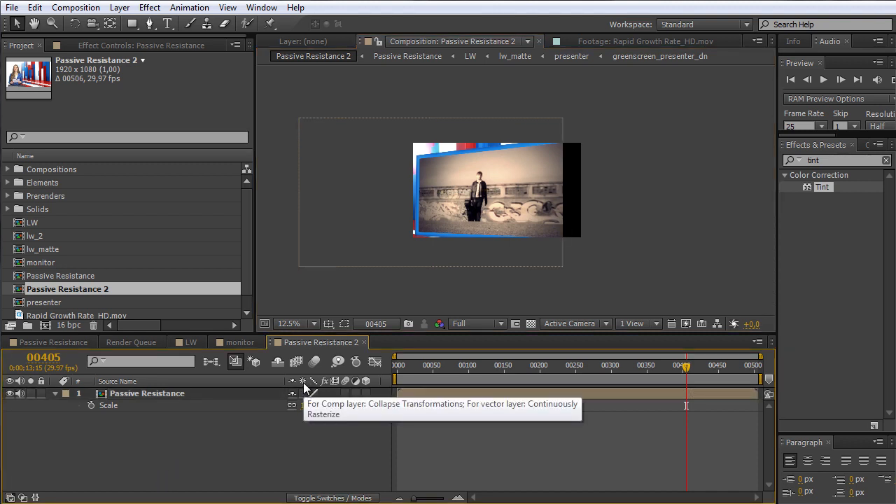
click(304, 393)
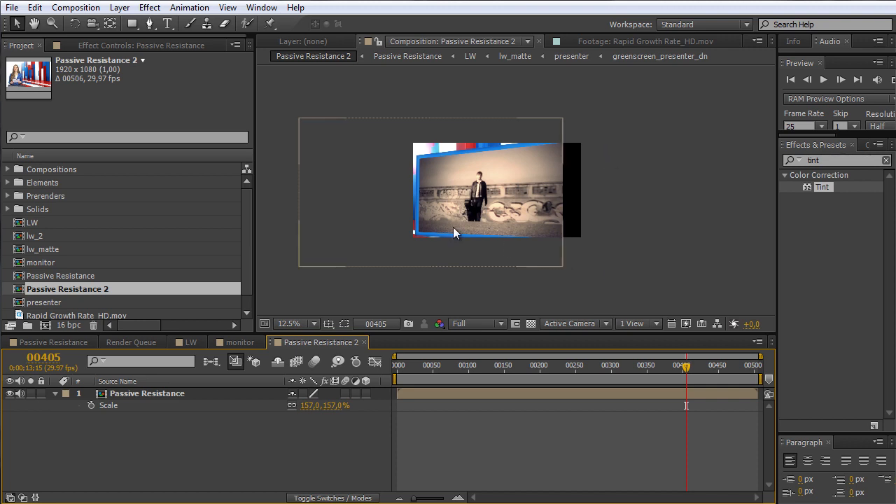
click(302, 394)
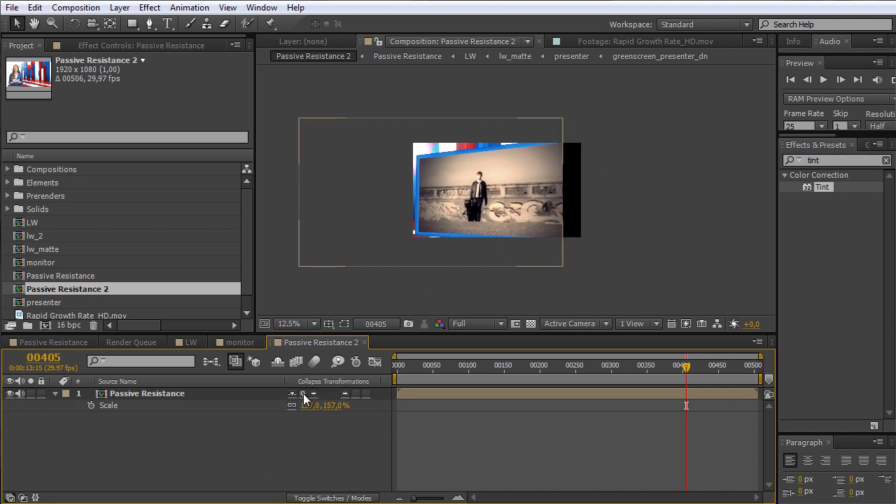
key(period)
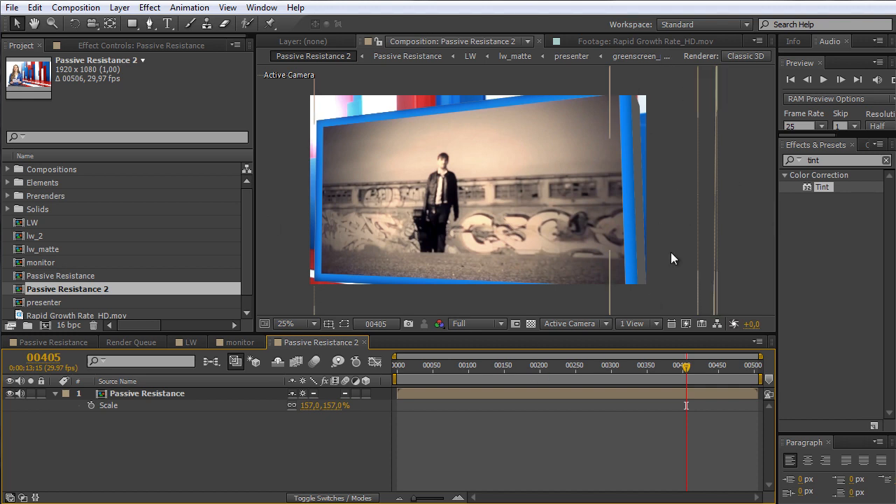
Step: At frame 388, apply the Corner Pin effect to the Passive Resistance layer and start keyframing all four corners
key(p)
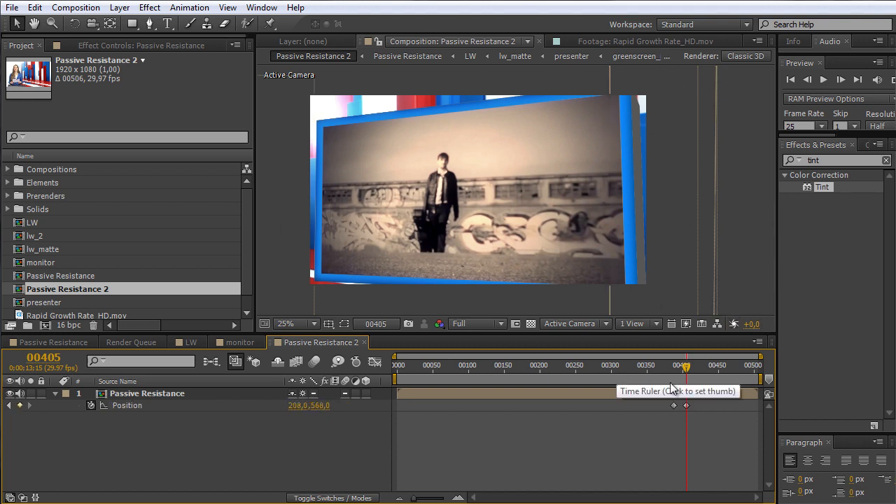
click(679, 379)
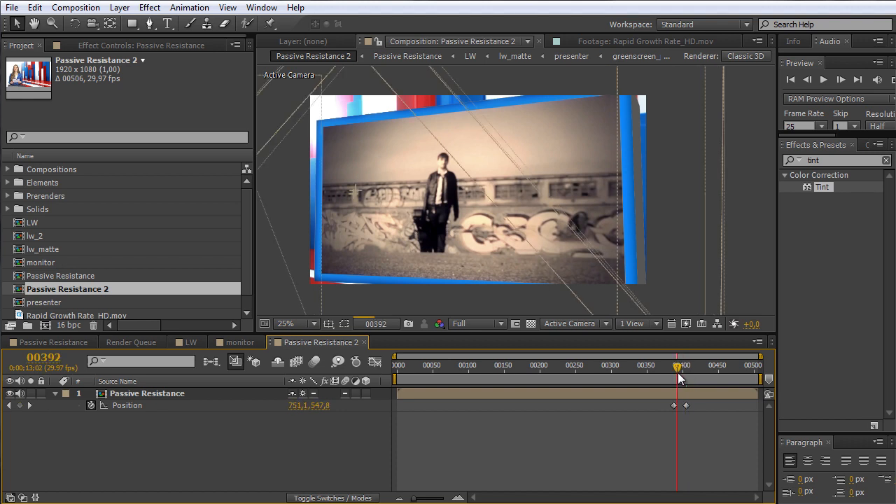
key(Page_Up)
key(Page_Up)
key(Page_Up)
key(Page_Up)
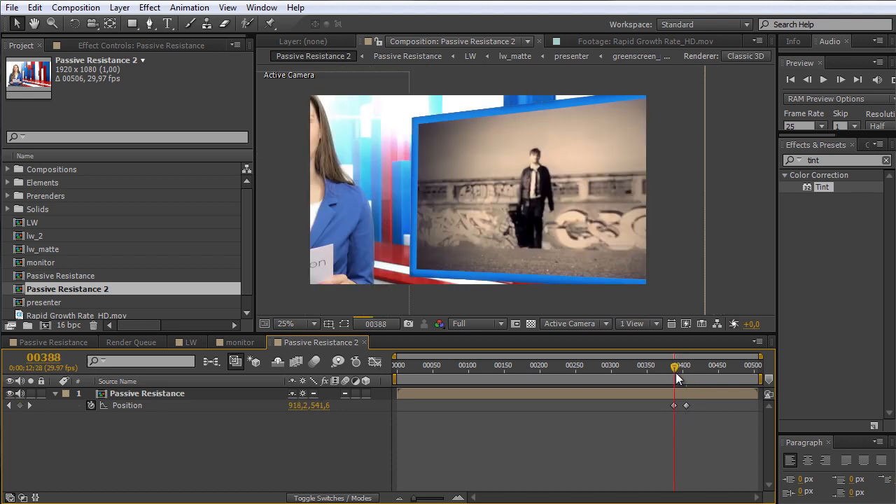
double_click(823, 160)
text(corner)
drag(836, 238, 695, 396)
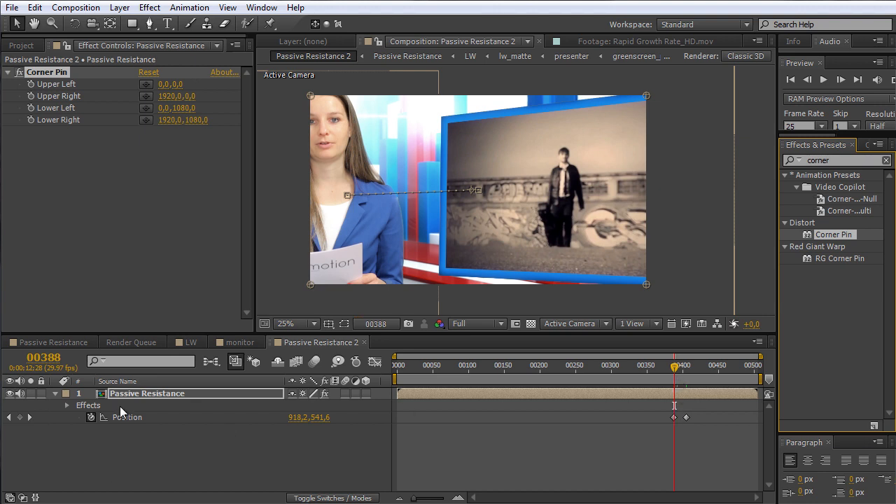
click(67, 406)
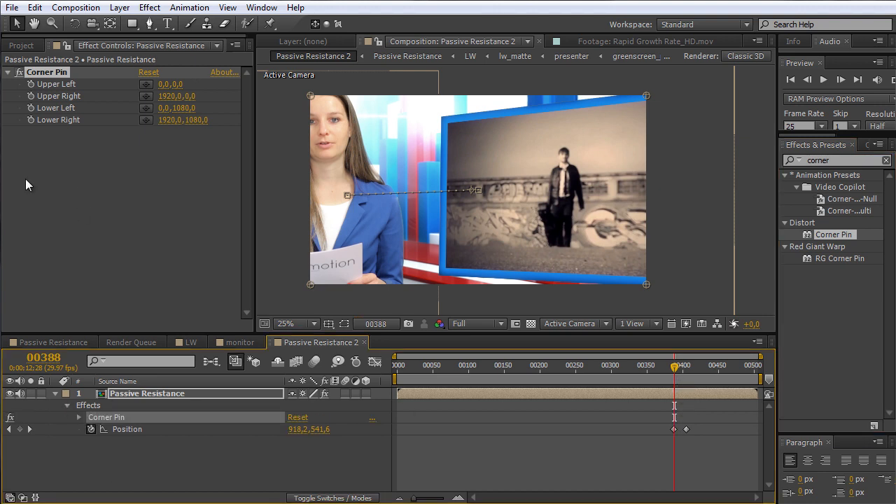
drag(31, 86, 30, 121)
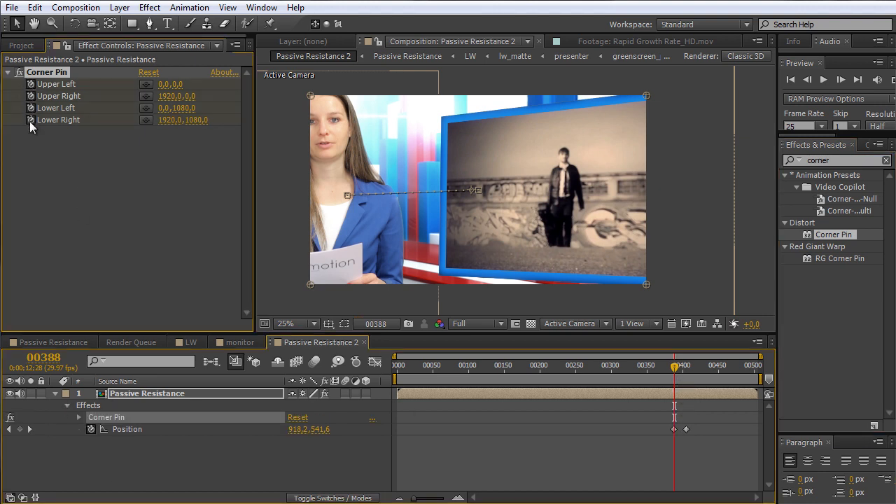
Step: At frame 405, pin the corners so the monitor picture fills the frame: upper left -120, -260; upper right 2060, 0; lower left -96, 1164; lower right 2028, 1092
drag(678, 366, 689, 375)
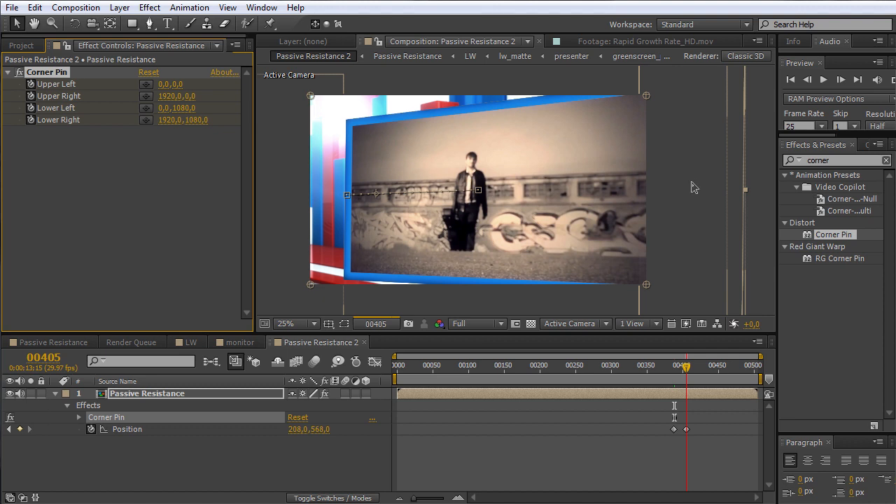
scroll(641, 106, down, 1)
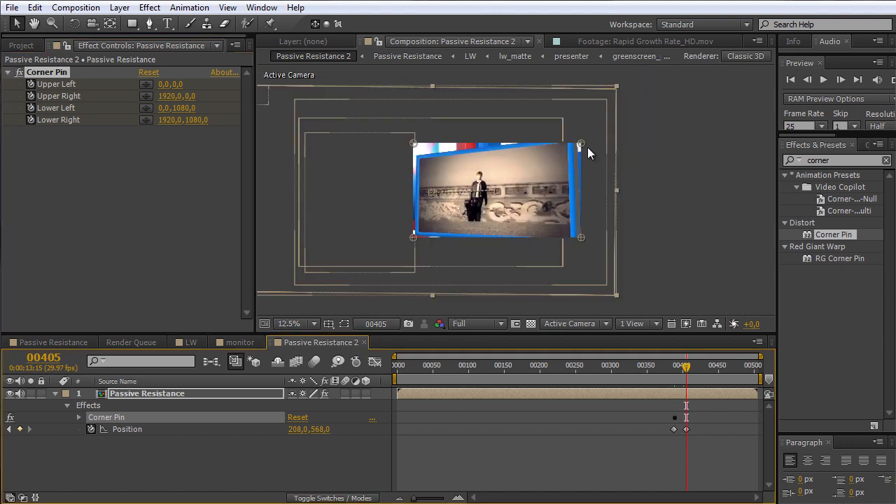
scroll(588, 147, up, 1)
drag(310, 98, 289, 52)
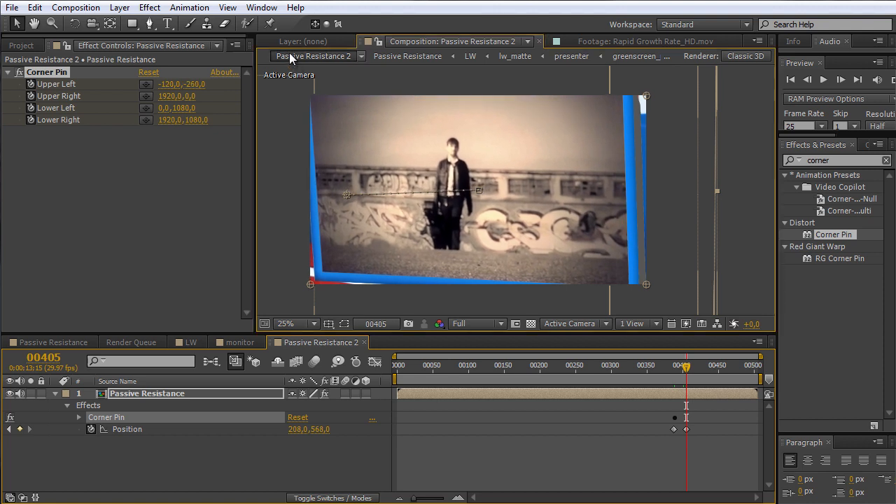
drag(310, 284, 293, 300)
drag(649, 96, 671, 95)
drag(645, 282, 665, 283)
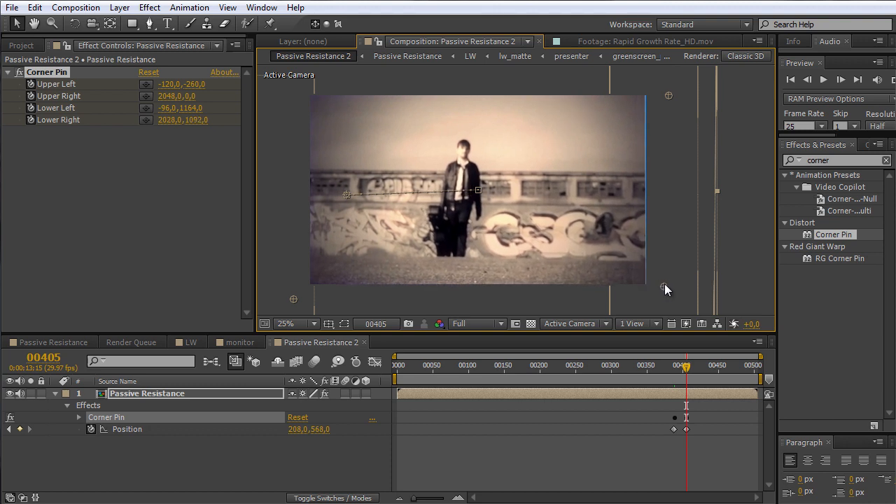
drag(668, 95, 671, 95)
Step: Add Passive Resistance Revealer.mov from the Prerenders folder as the top layer, spanning the zoom transition around frame 386
click(675, 373)
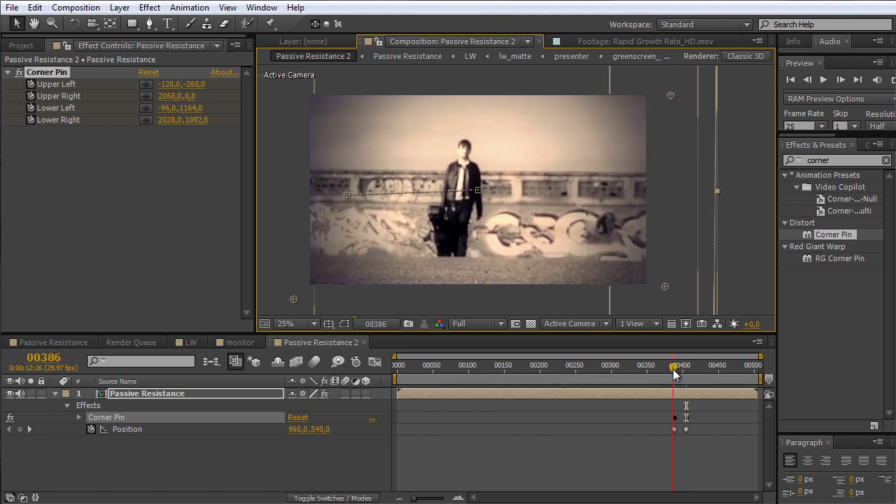
click(21, 46)
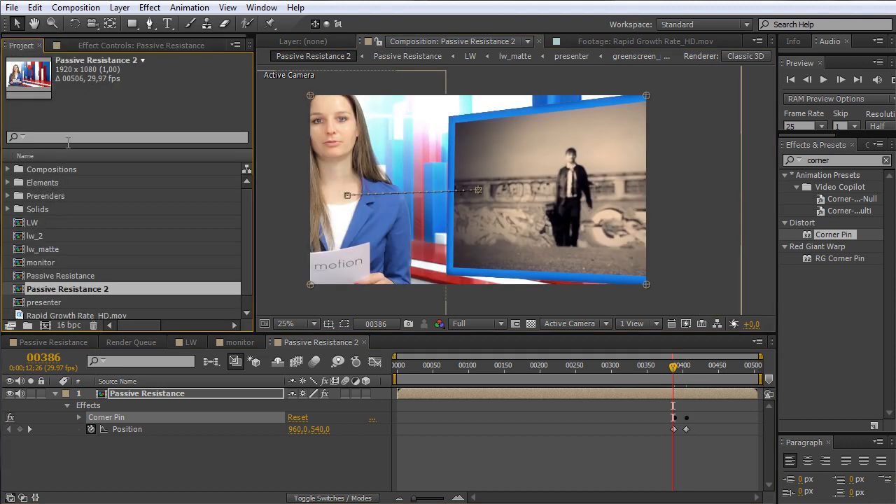
click(42, 183)
click(61, 196)
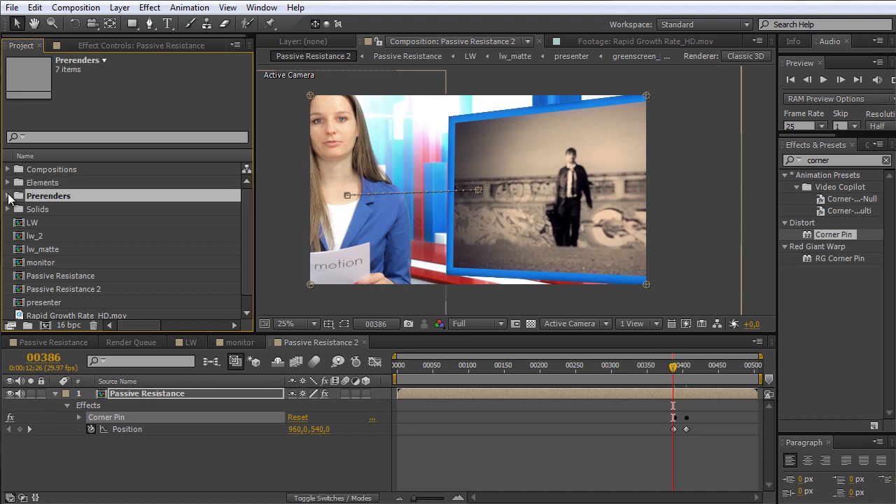
click(7, 196)
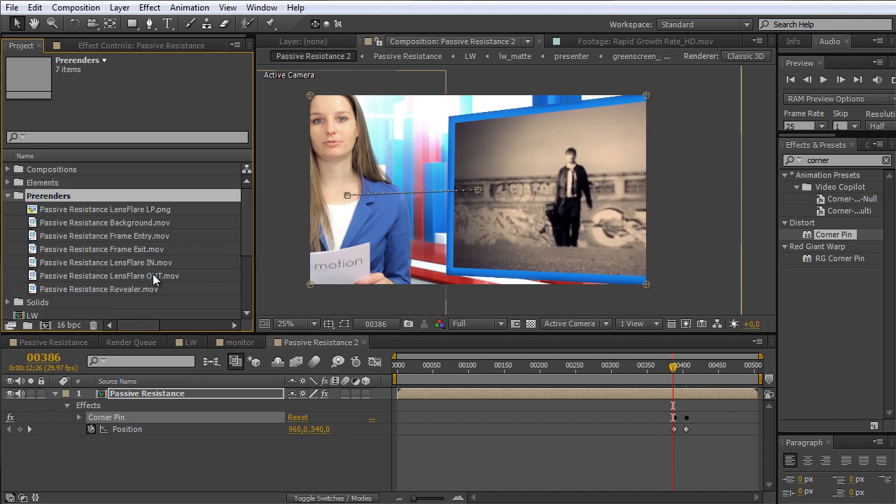
click(129, 290)
drag(86, 287, 640, 390)
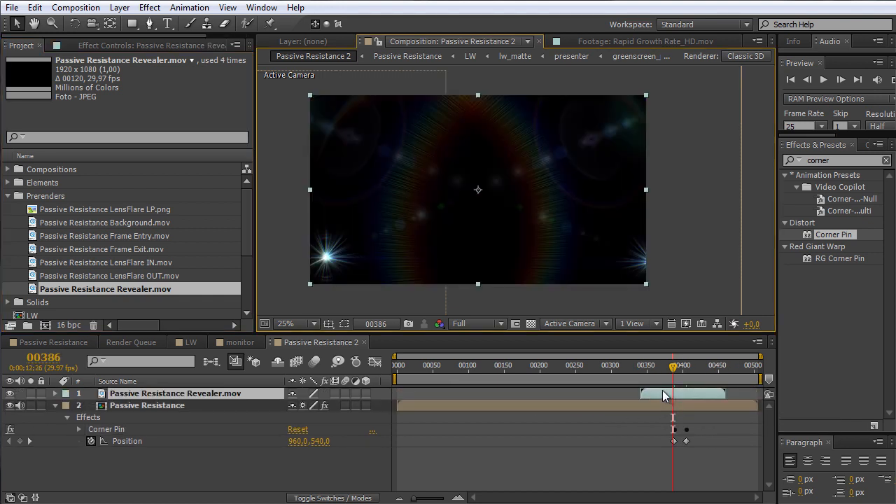
Step: Show the layer blending modes and set the Passive Resistance Revealer.mov layer to Add
right_click(372, 380)
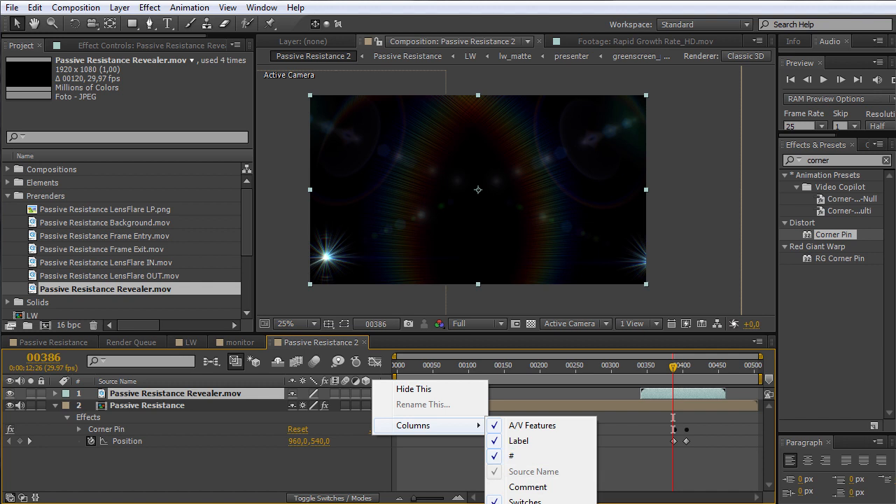
click(546, 499)
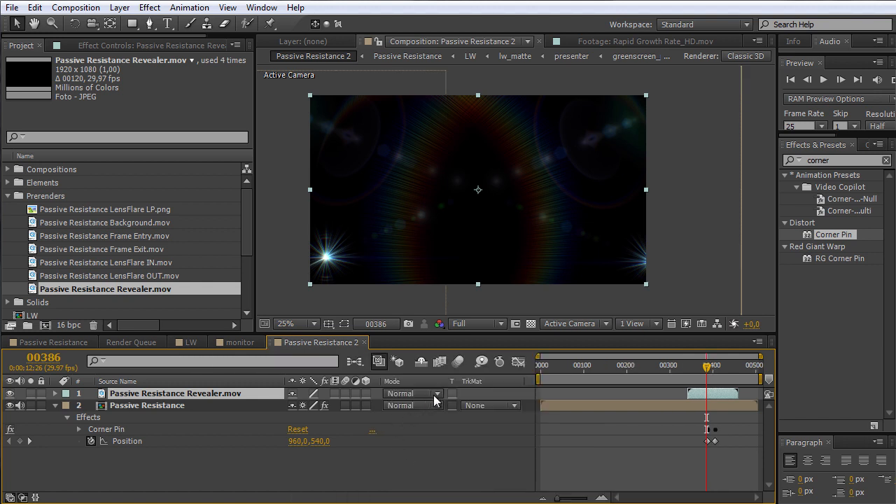
click(435, 396)
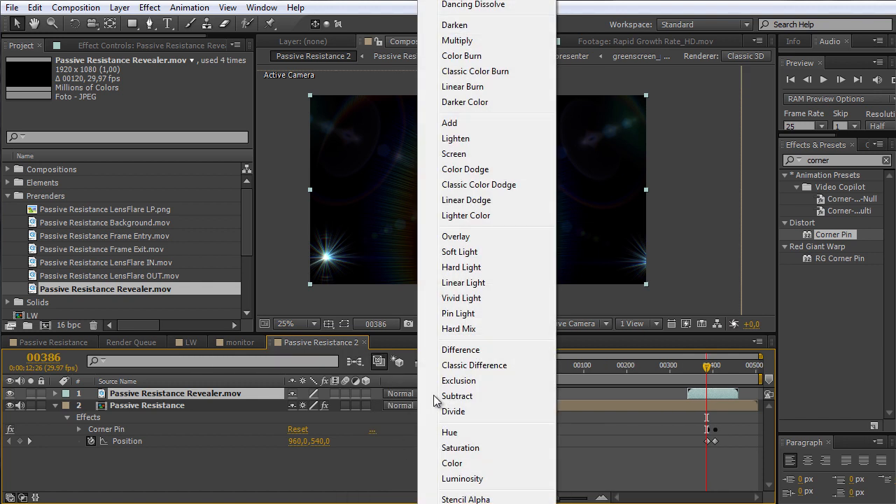
click(468, 154)
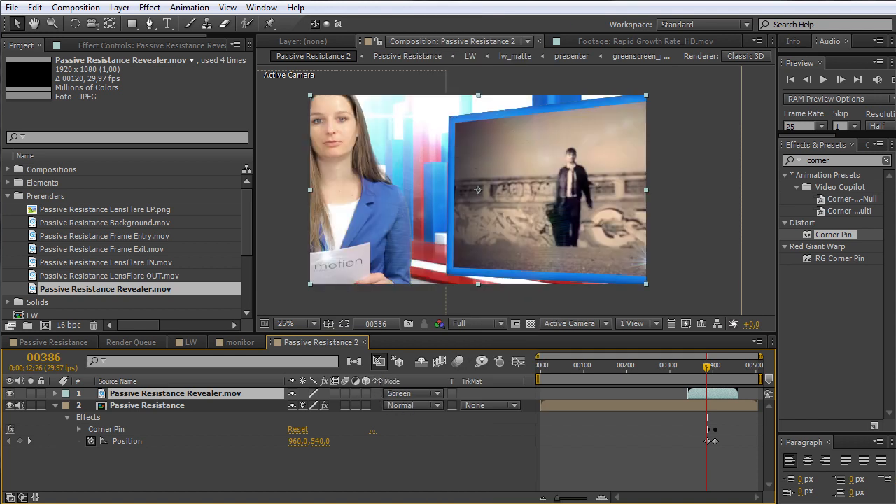
click(403, 396)
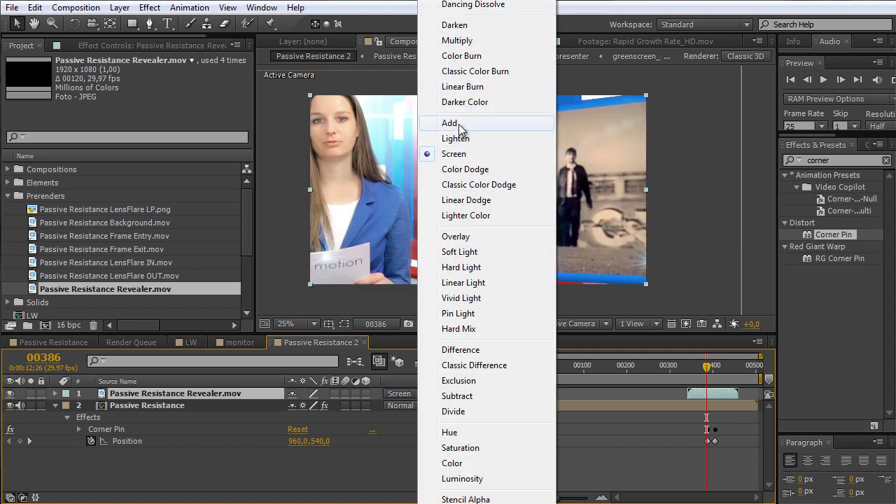
click(461, 124)
Step: Shift the Passive Resistance Revealer.mov layer slightly earlier to line its flare up with the zoom's start and check the transition frames
drag(717, 400, 721, 397)
drag(710, 366, 711, 367)
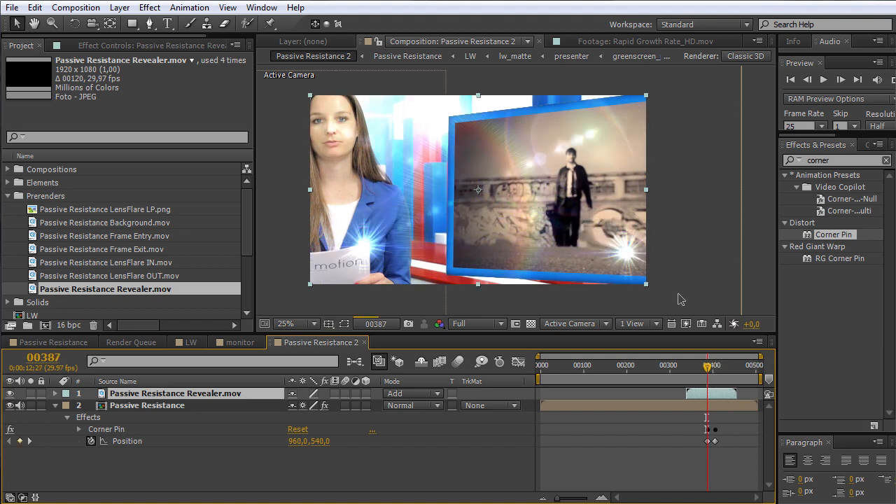
key(Page_Down)
key(Page_Down)
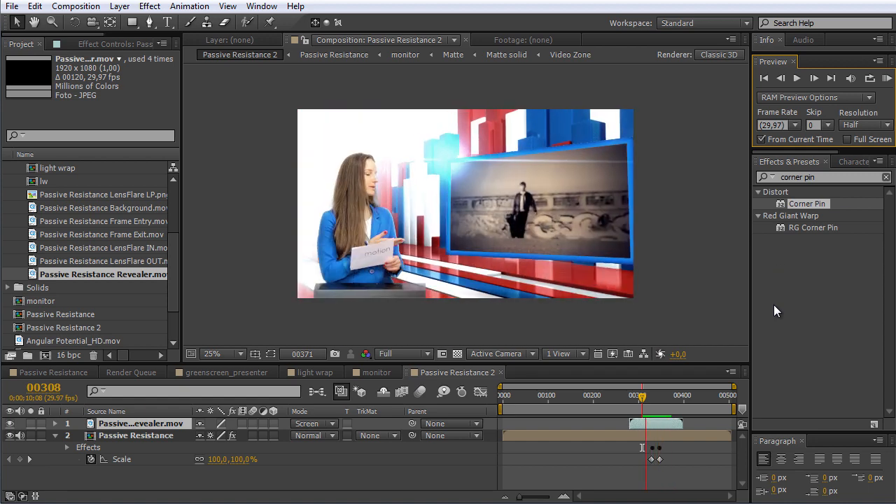
click(660, 398)
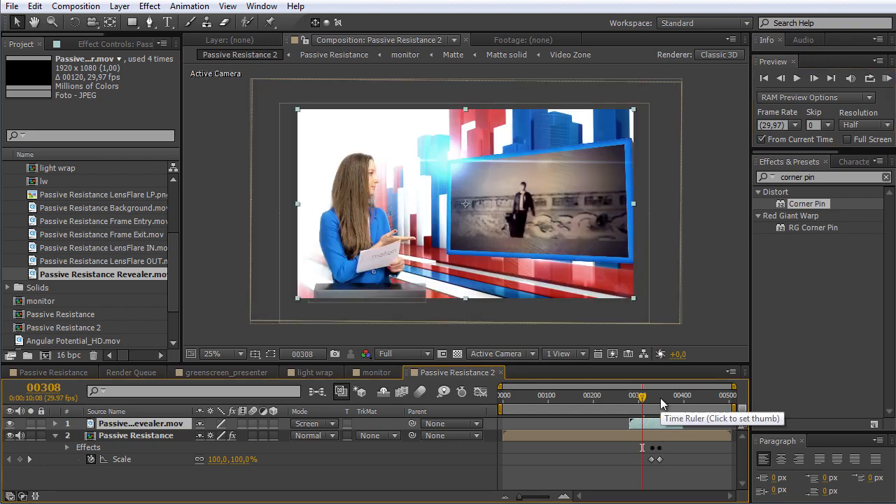